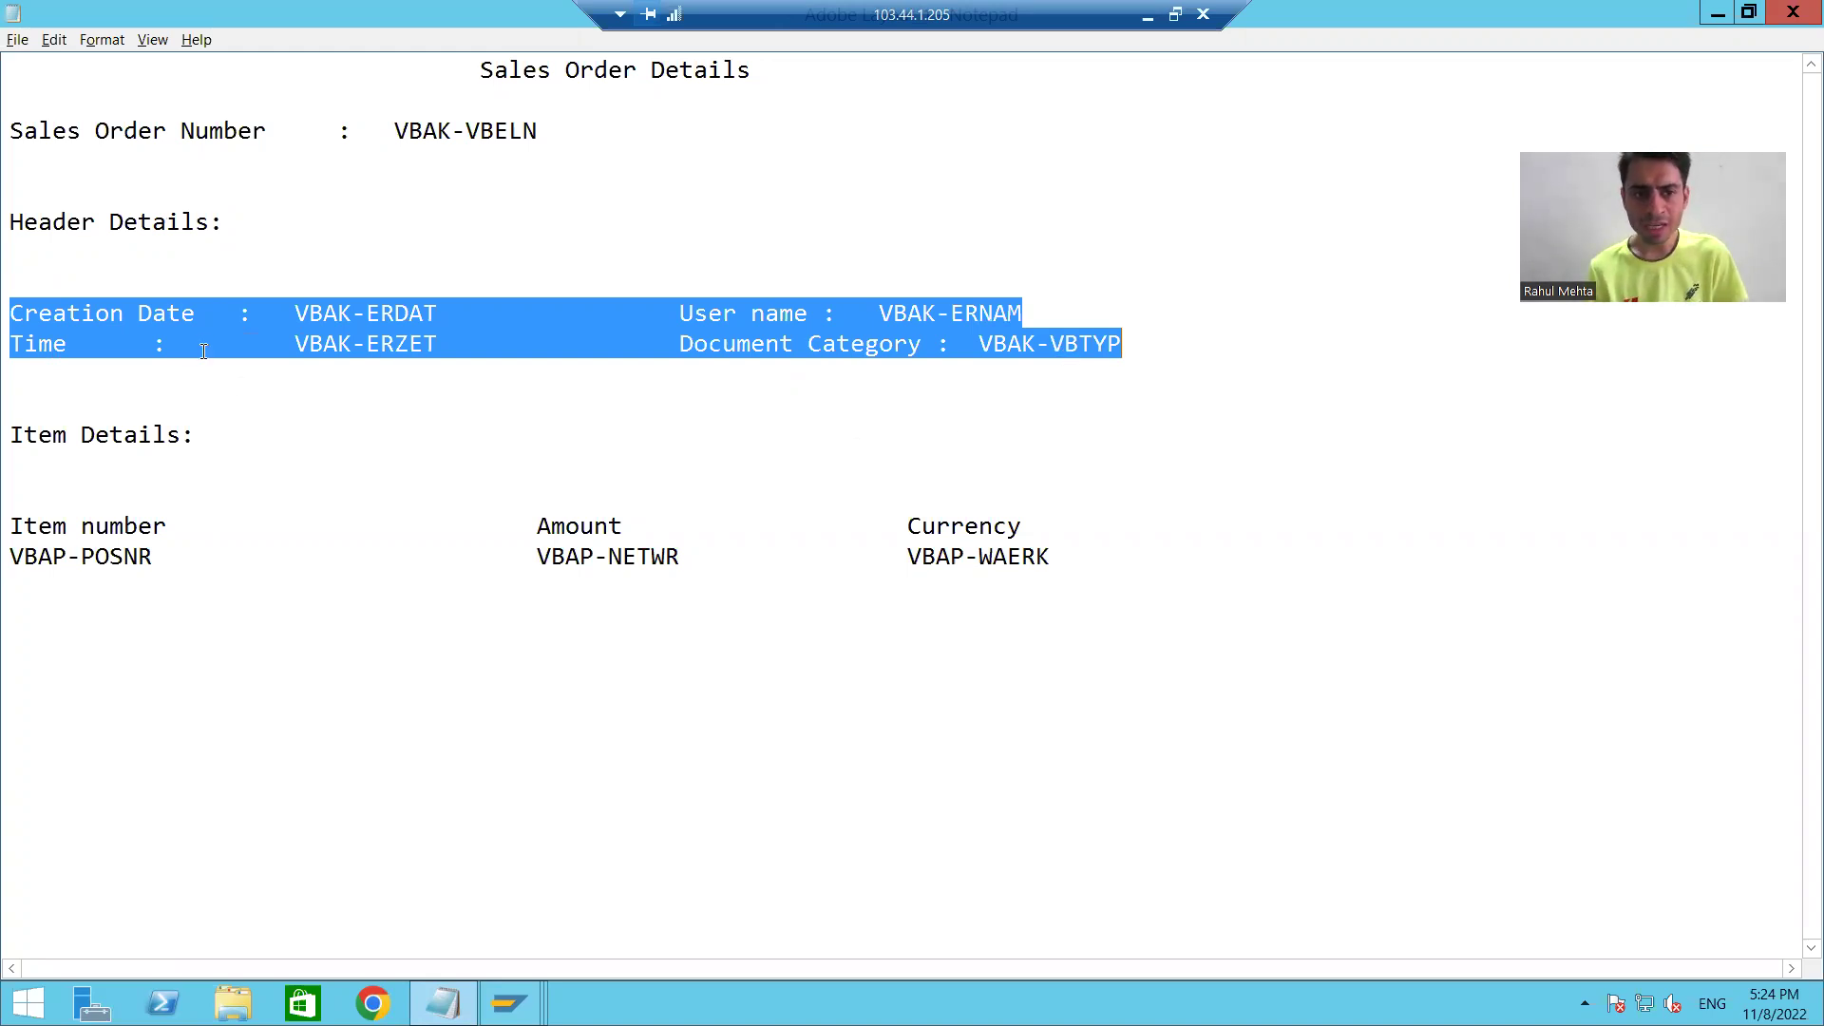
# Step: Review the Header Details fields in the sales order notes, focusing on Creation Date and User name
pyautogui.click(180, 307)
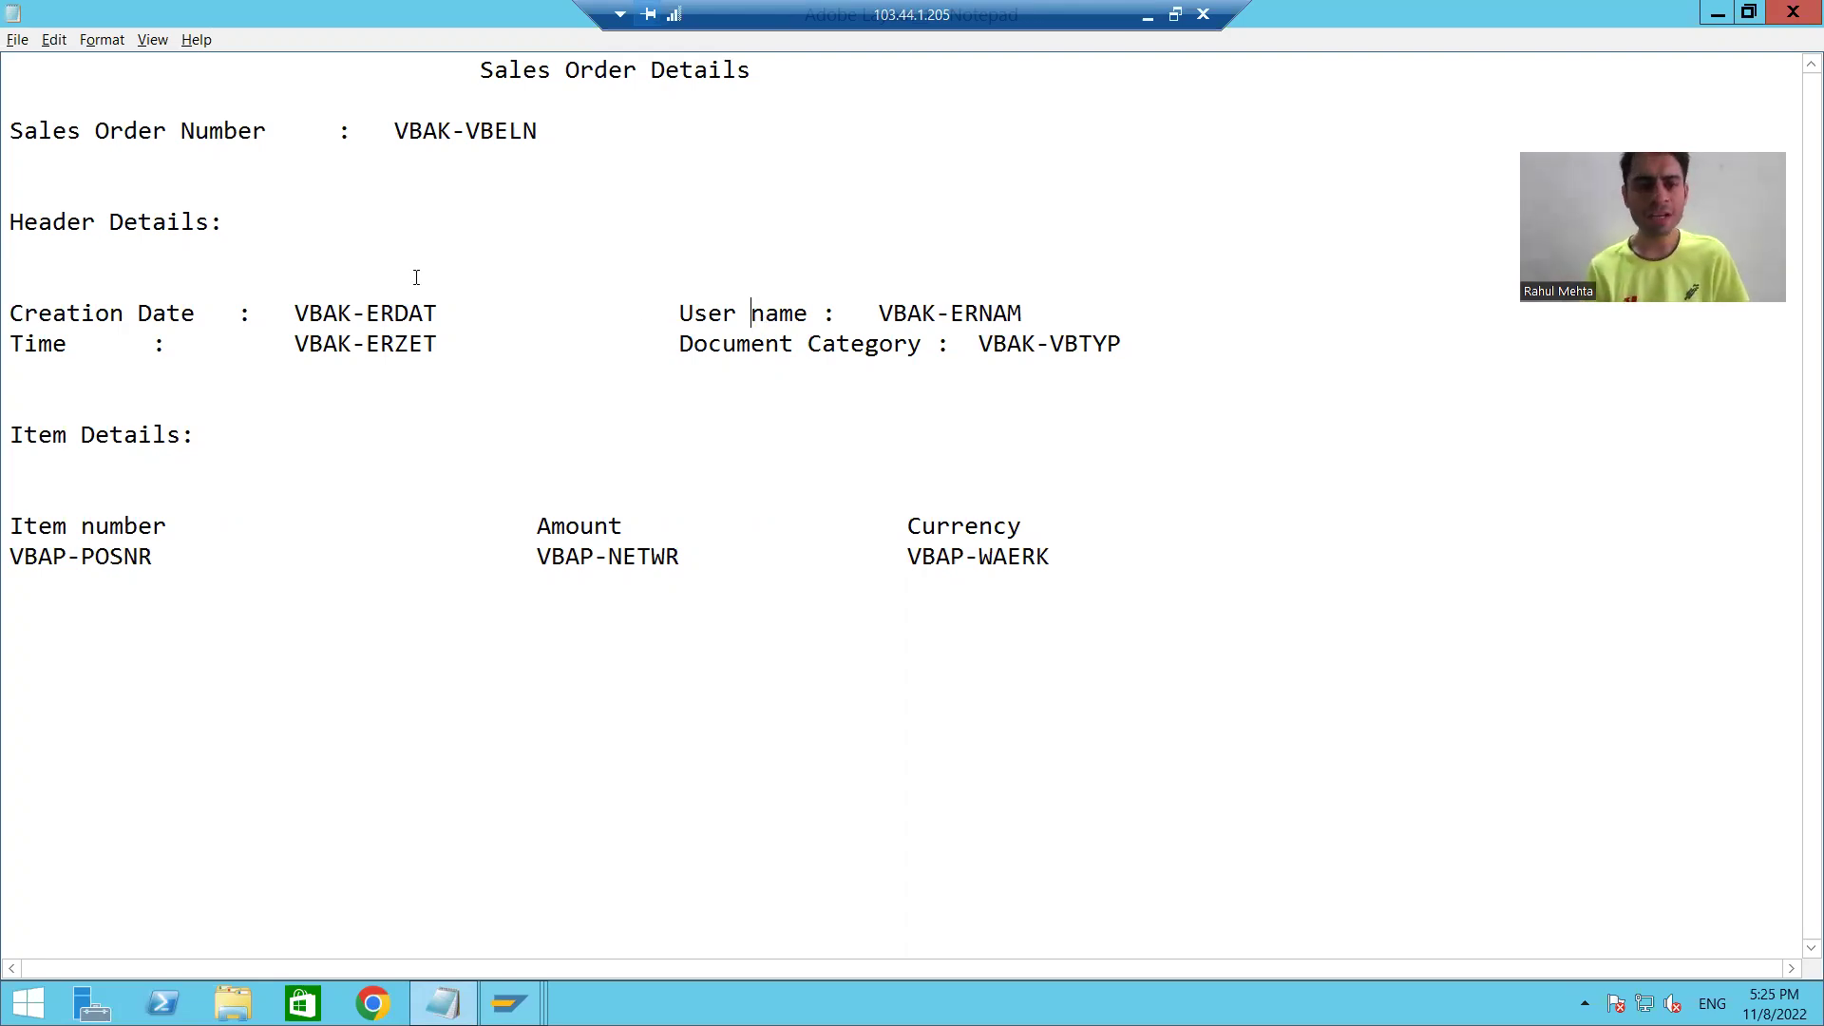
pyautogui.moveTo(437, 314); pyautogui.dragTo(9, 309)
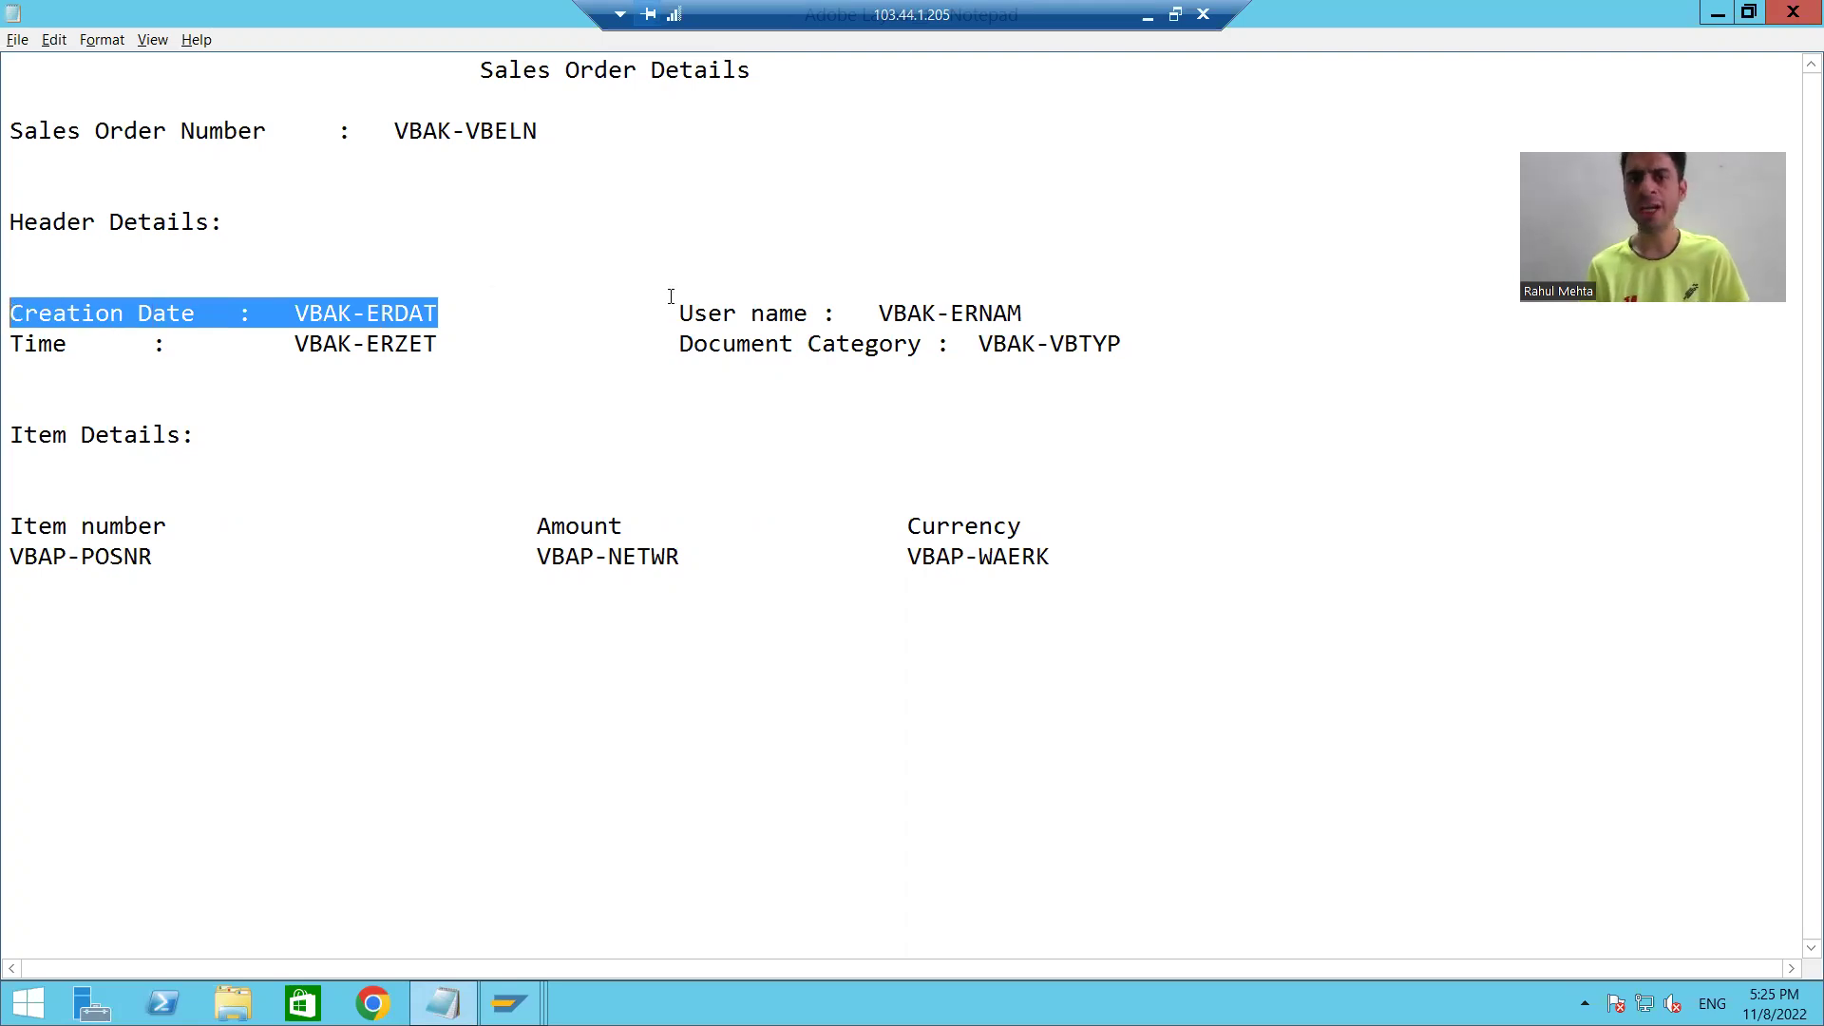
pyautogui.click(764, 312)
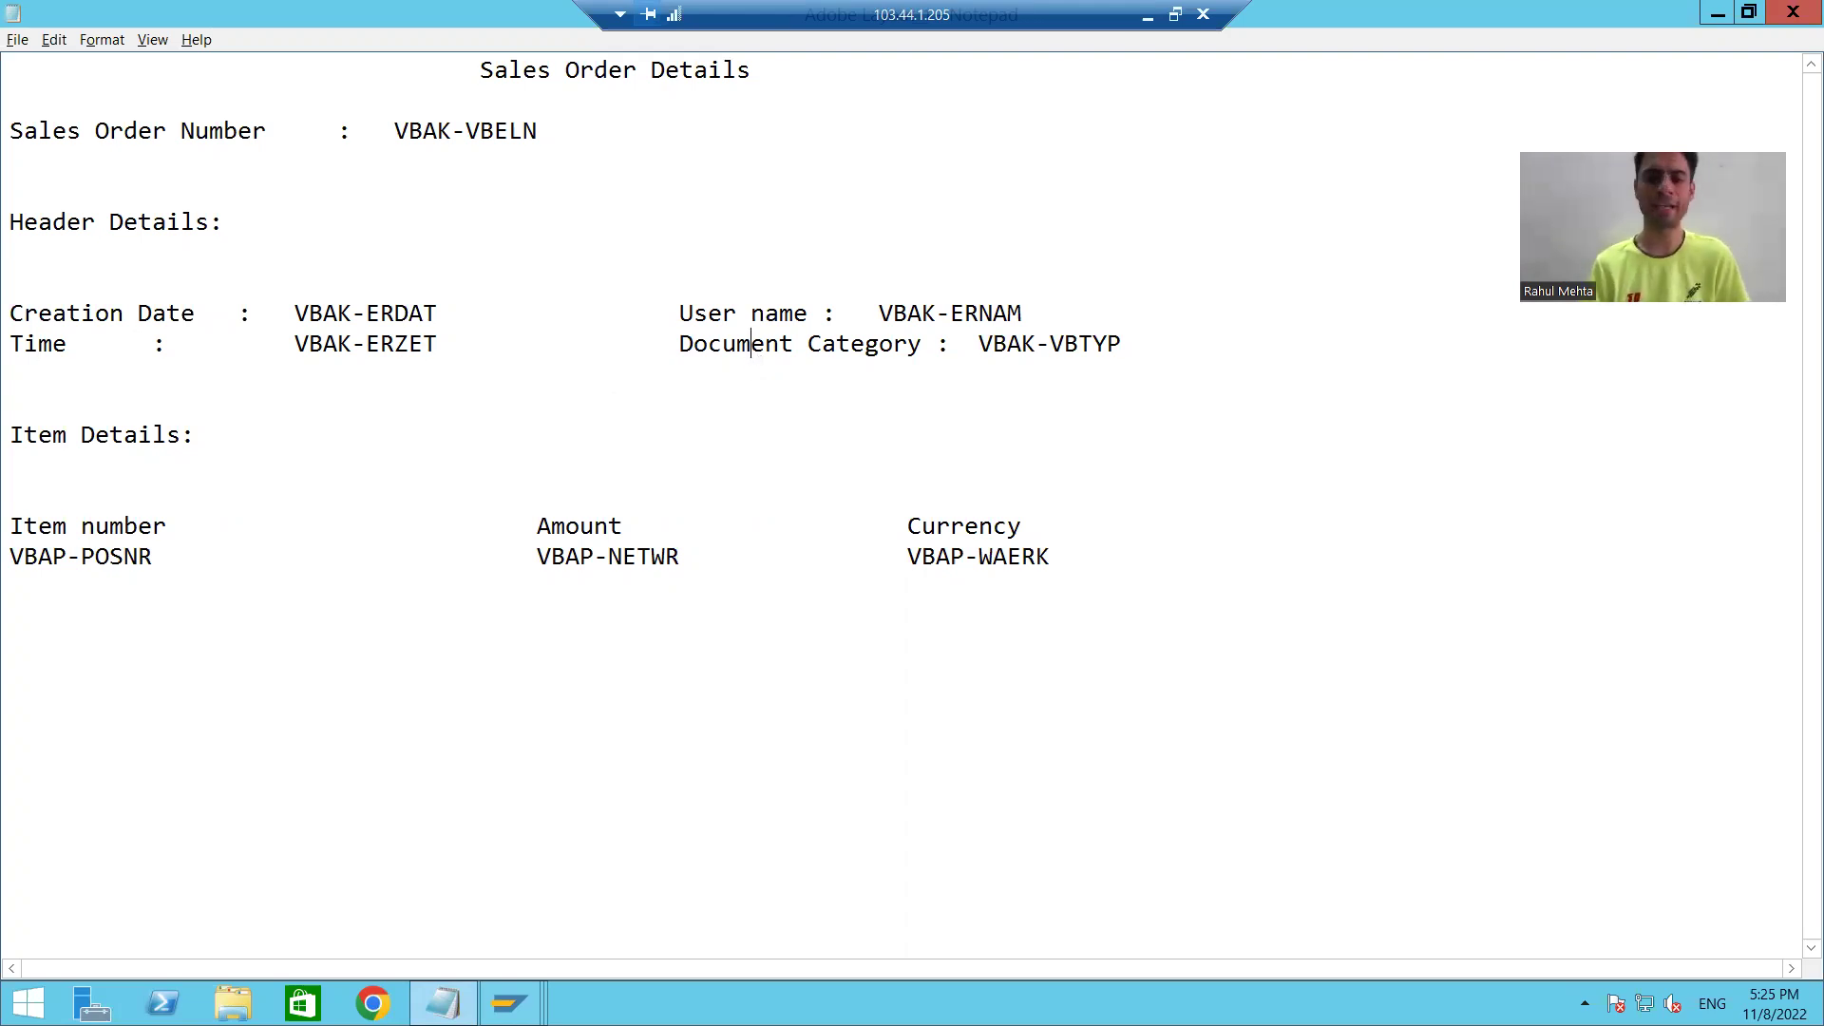
# Step: Switch to the SAP form layout, insert a subform under SalesOrderPage and resize it to about 7.75 in x 1.375 in
pyautogui.moveTo(511, 1004)
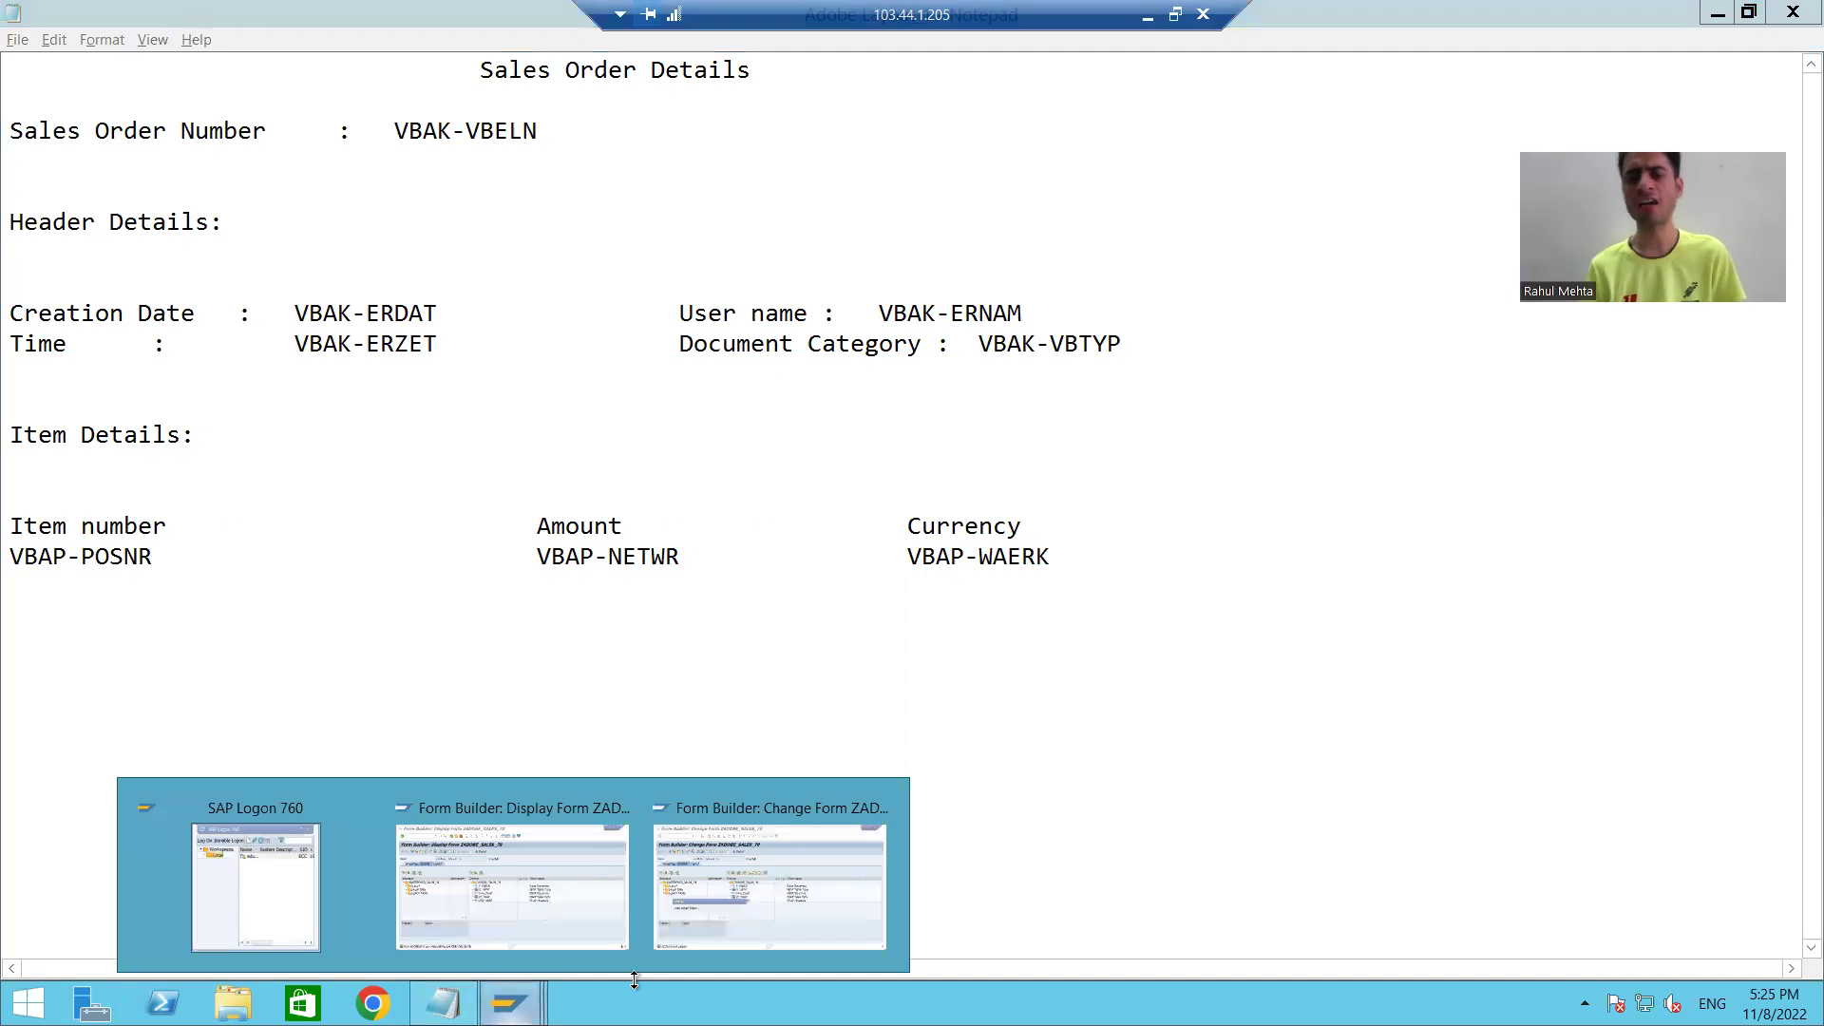
pyautogui.click(704, 903)
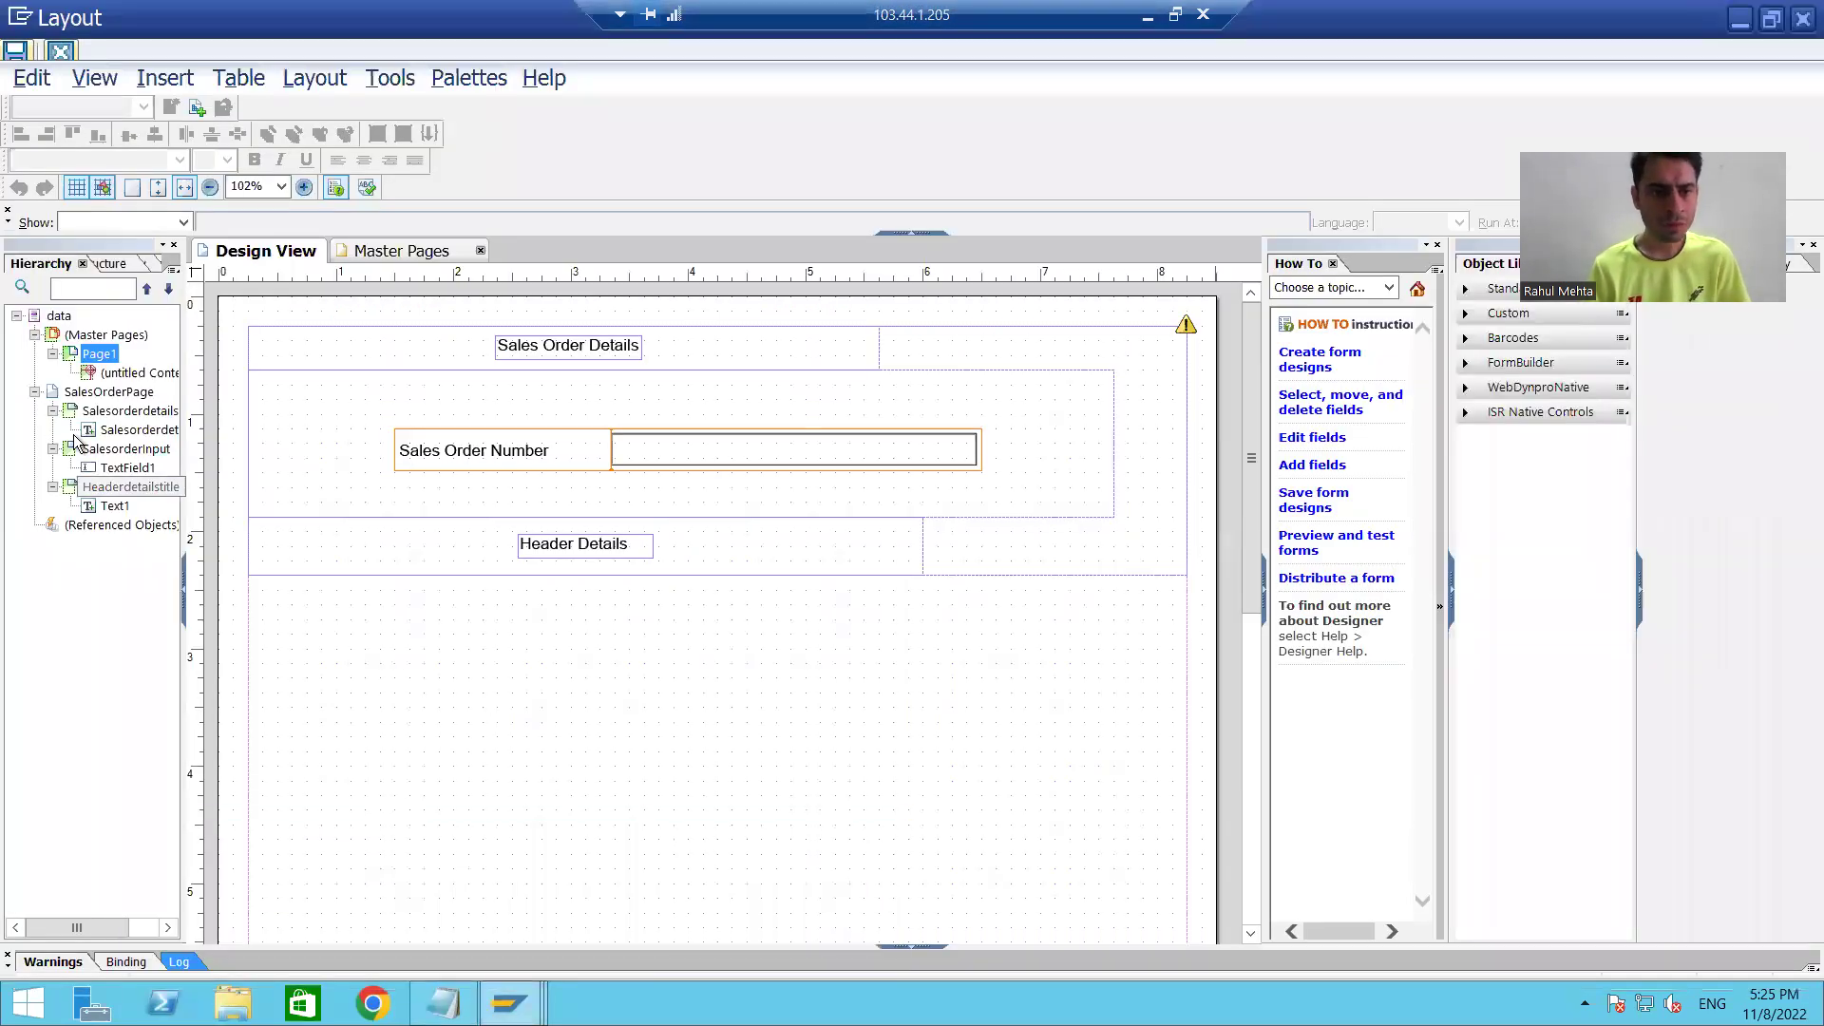
pyautogui.rightClick(93, 392)
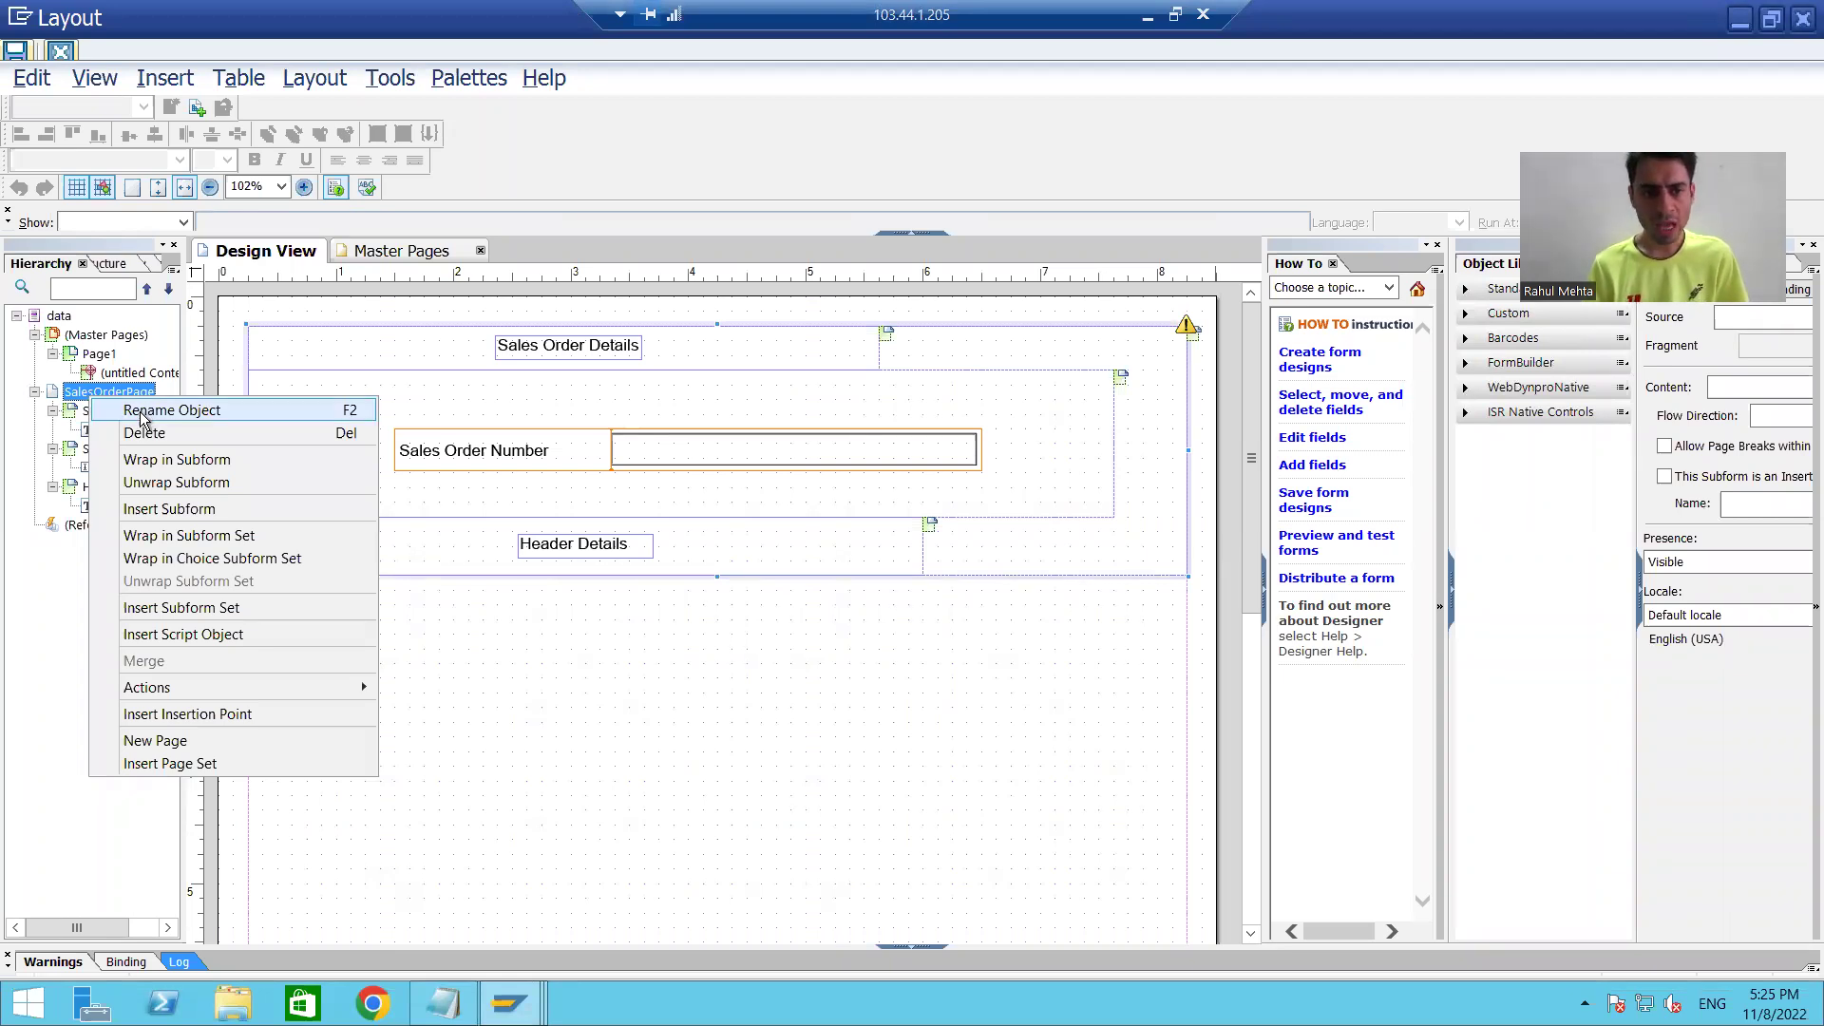
pyautogui.click(155, 513)
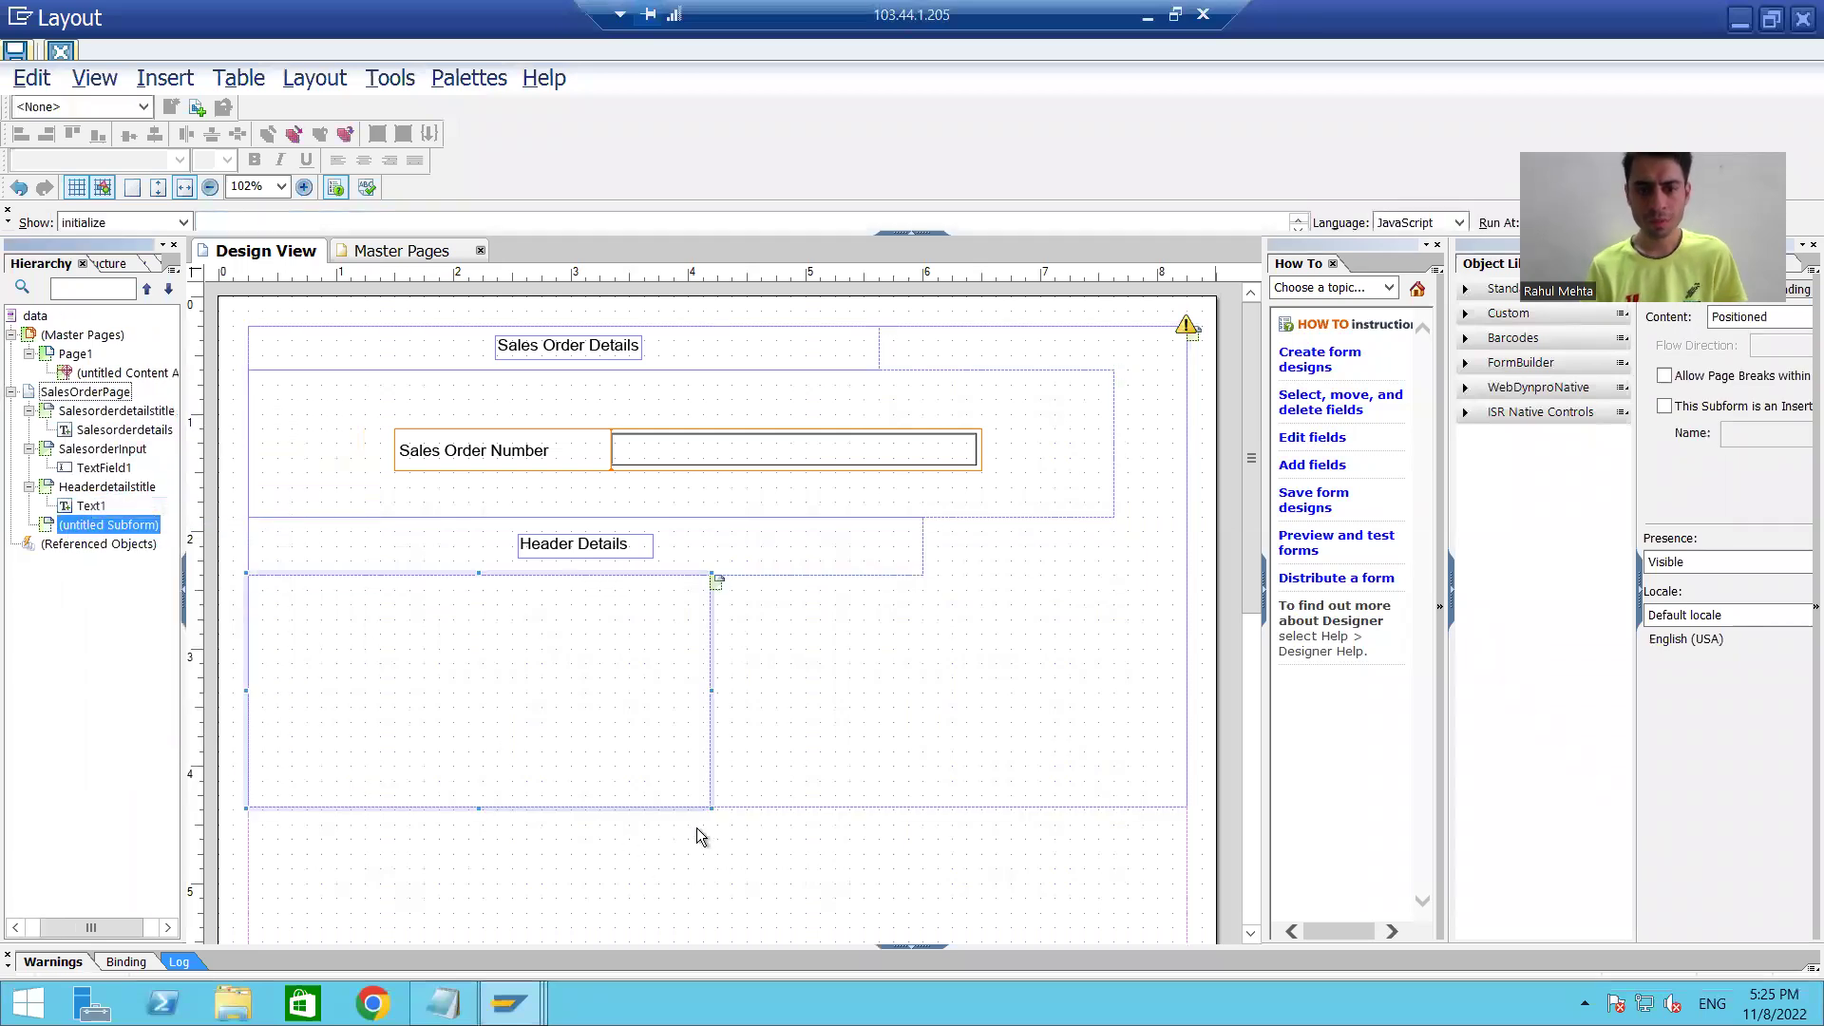
pyautogui.moveTo(714, 691); pyautogui.dragTo(1159, 690)
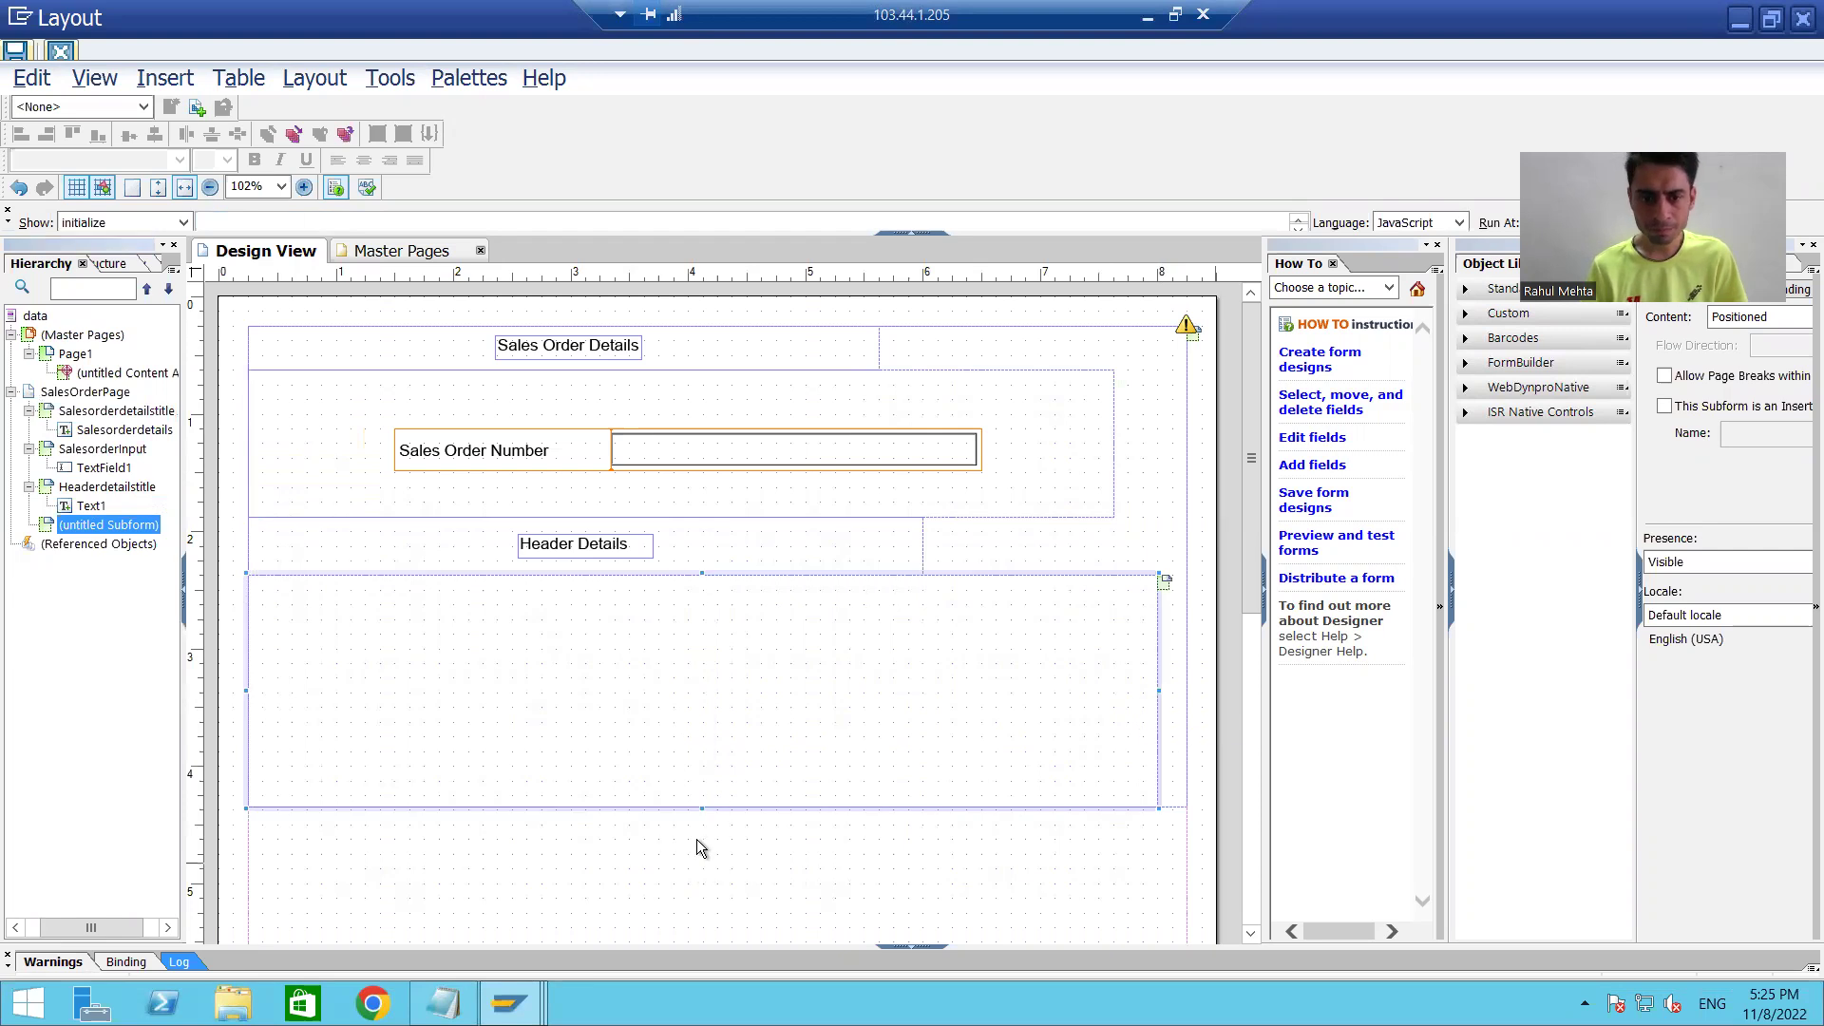
pyautogui.moveTo(700, 792); pyautogui.dragTo(700, 722)
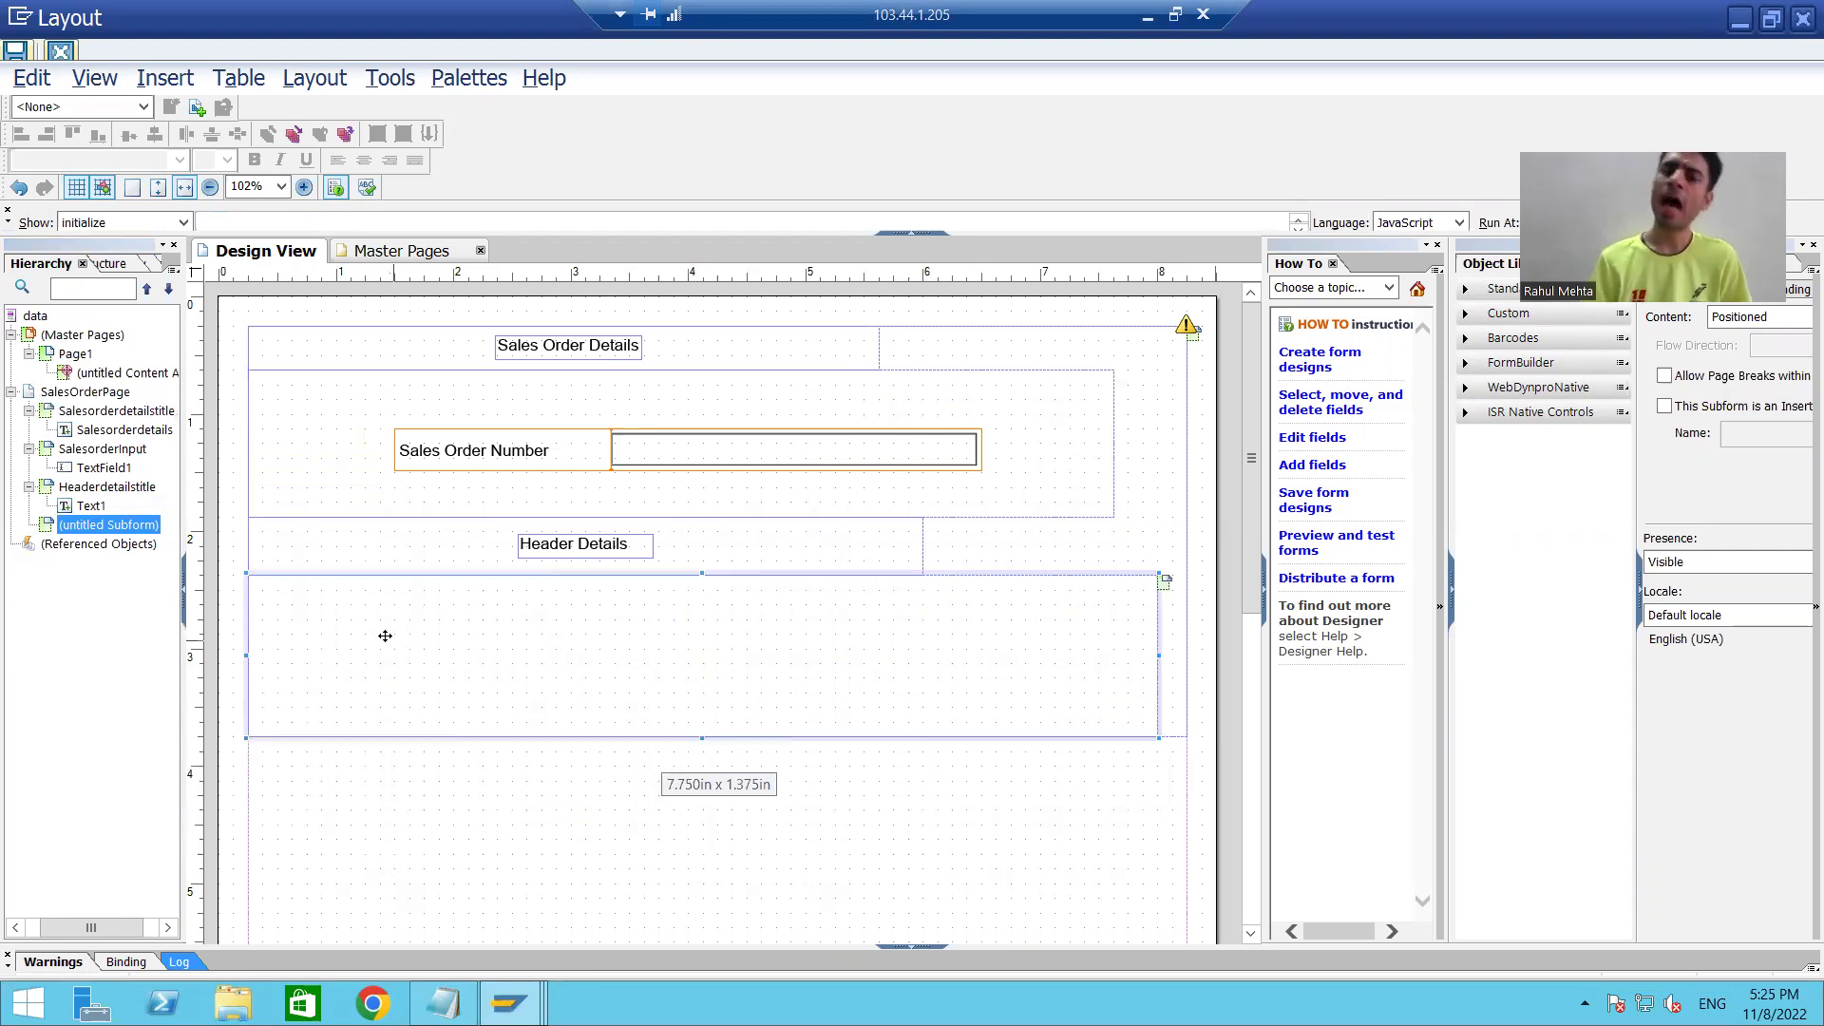
# Step: Rename the new untitled subform as Headervalues
pyautogui.rightClick(100, 532)
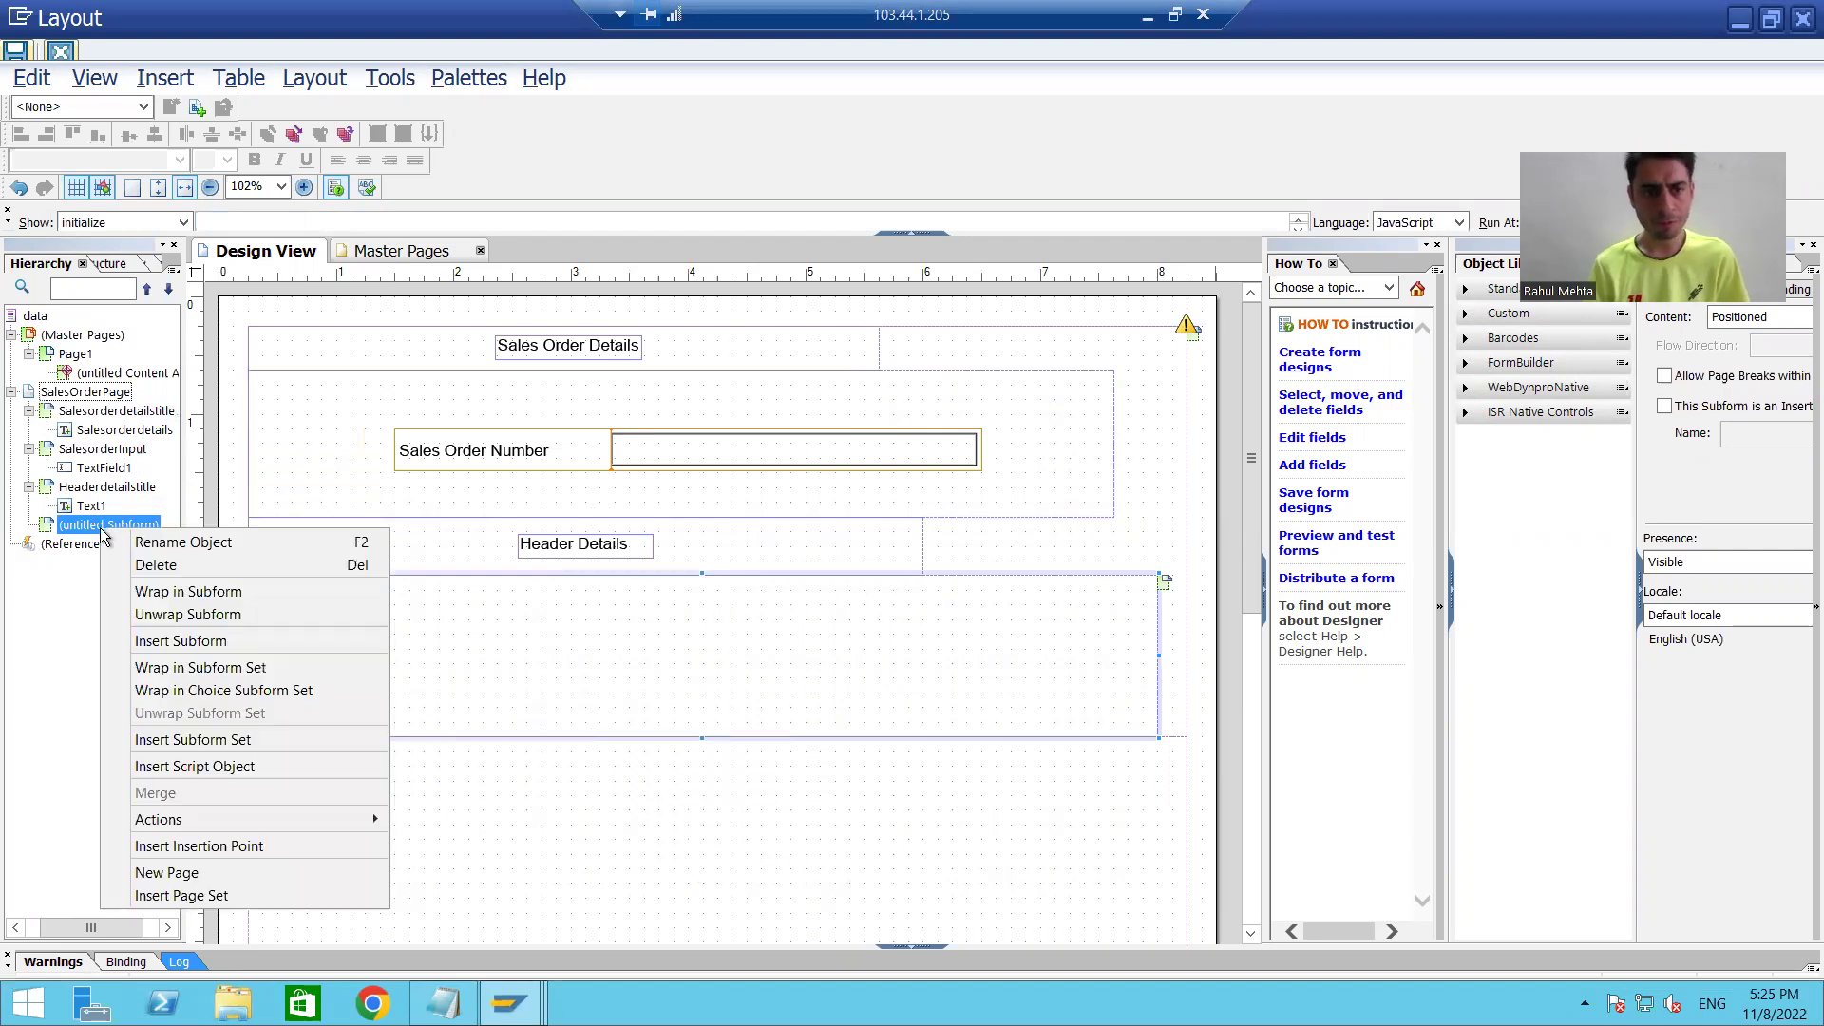
pyautogui.click(183, 542)
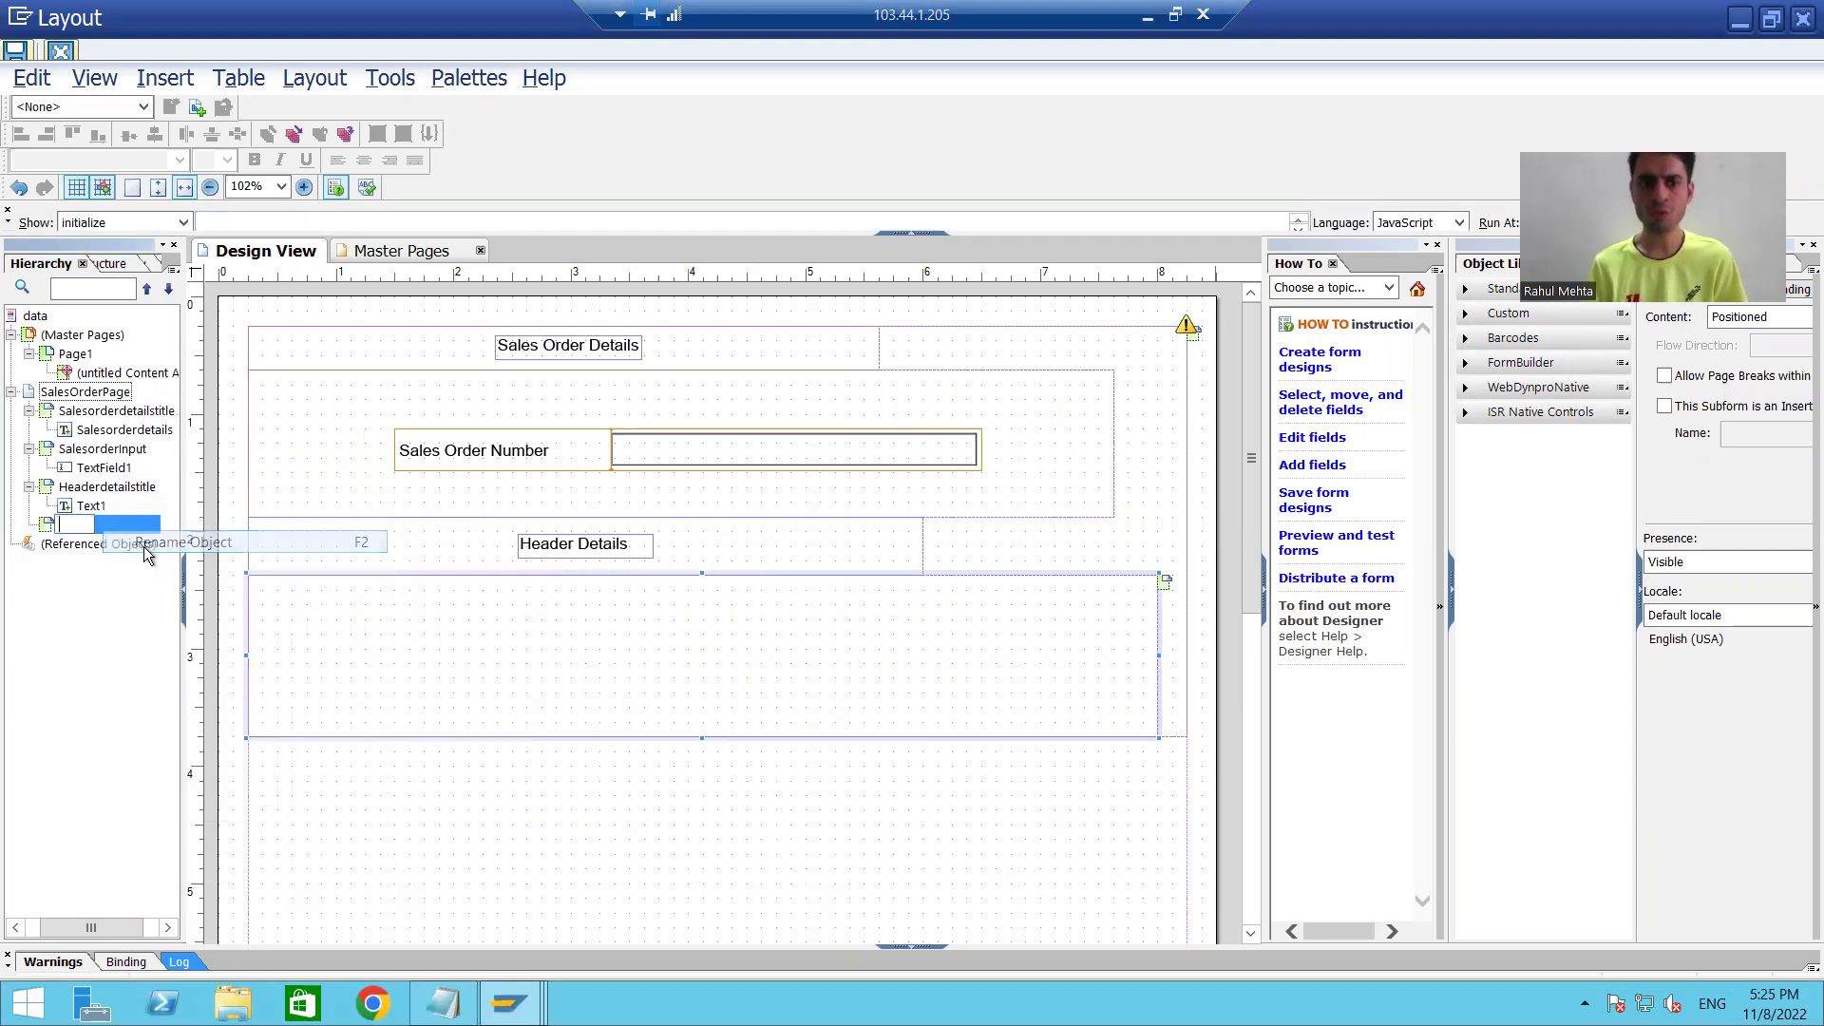
pyautogui.write('Headerva')
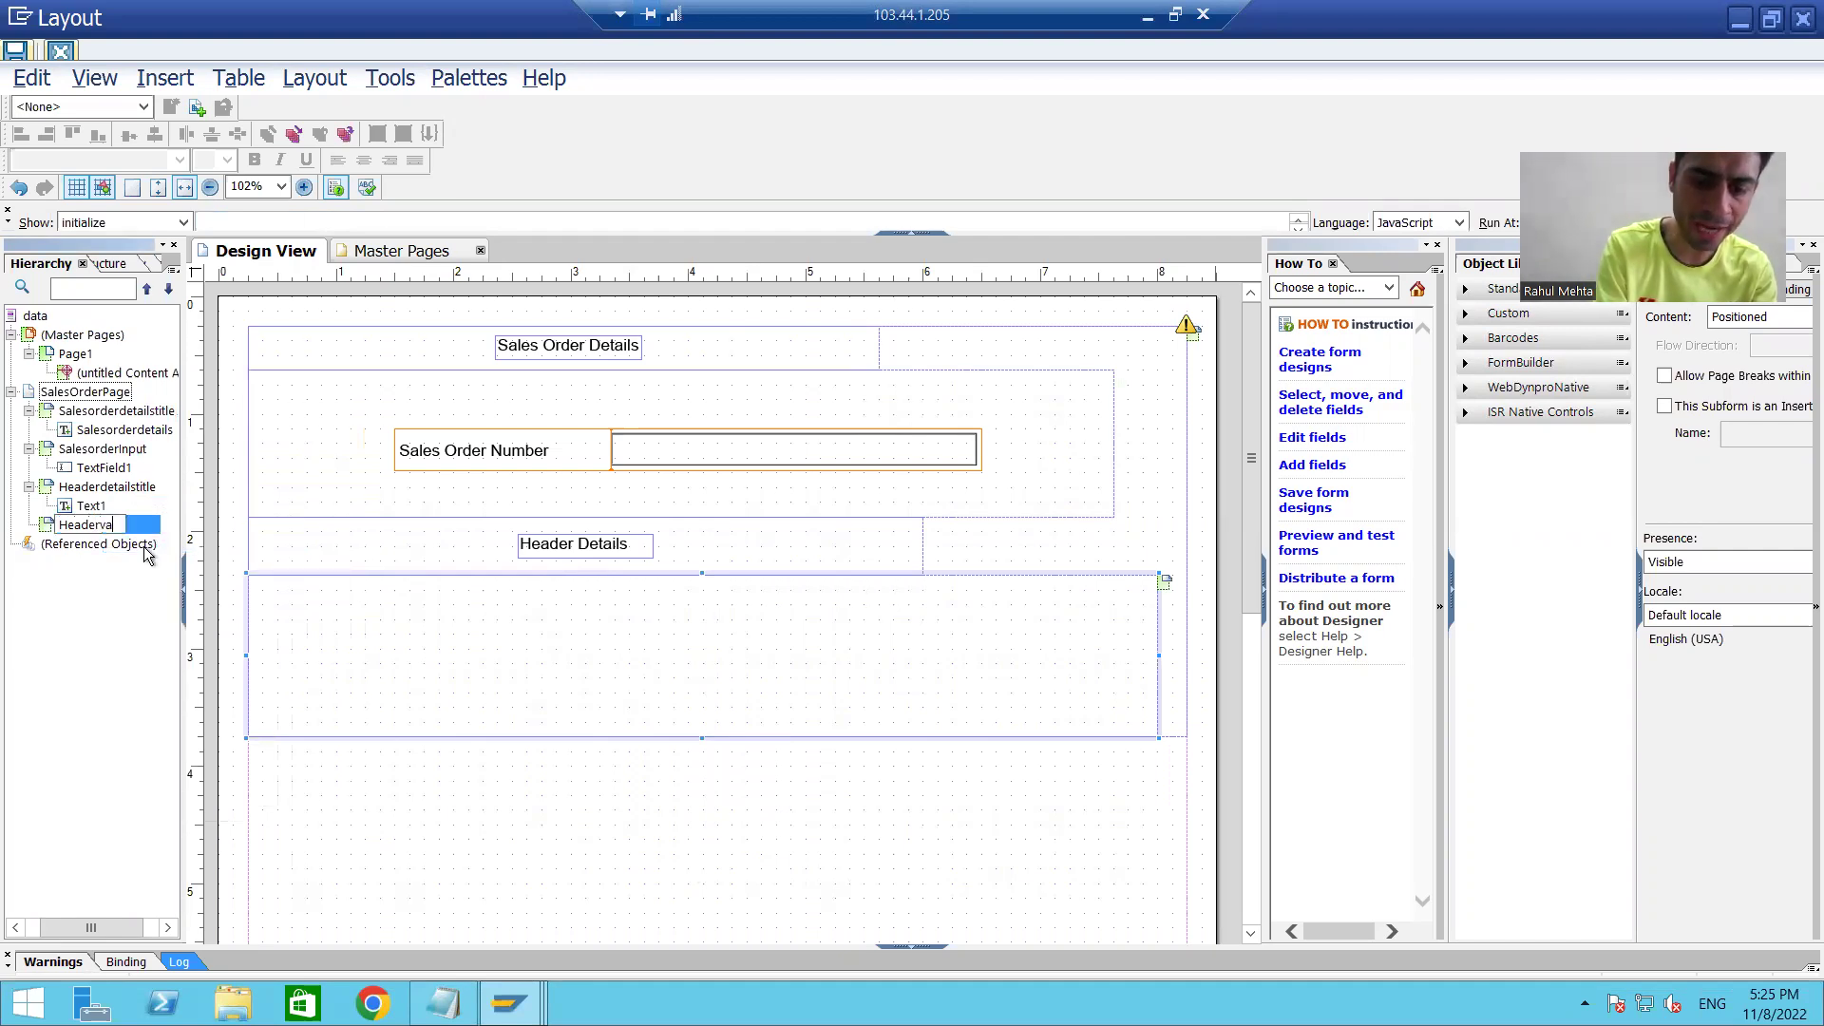
pyautogui.write('lues')
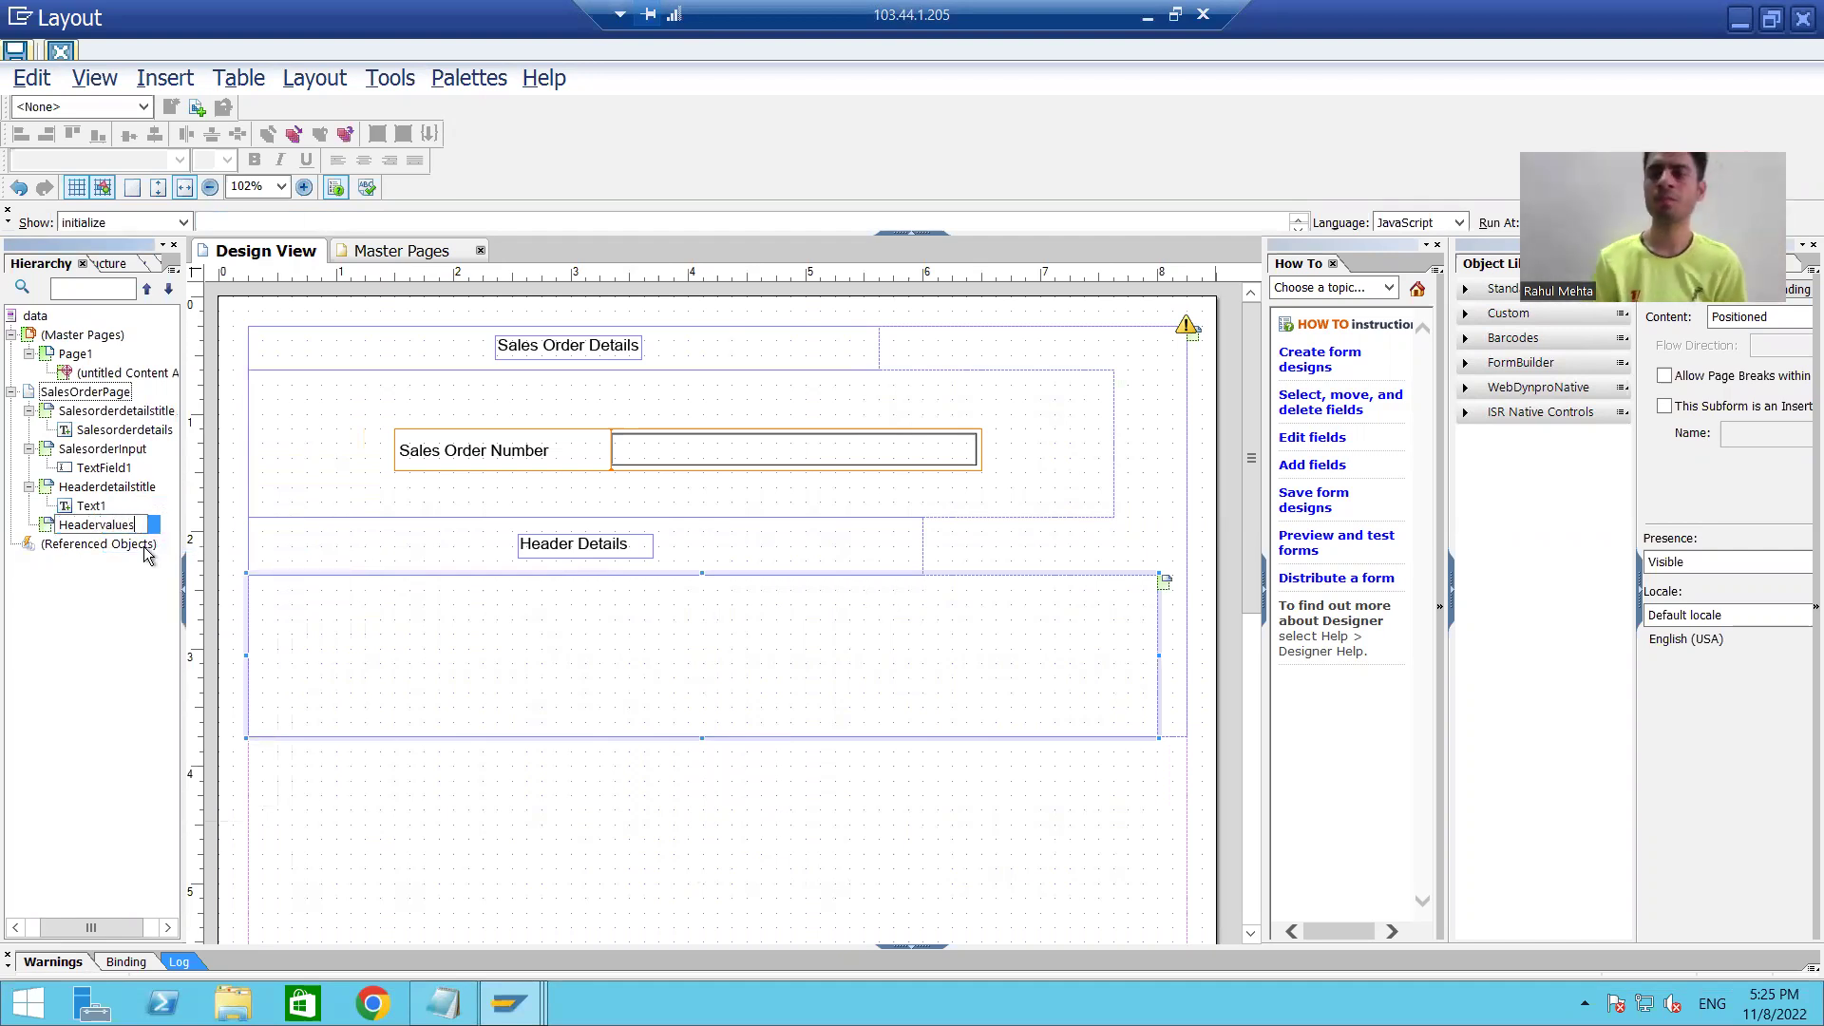
pyautogui.rightClick(88, 534)
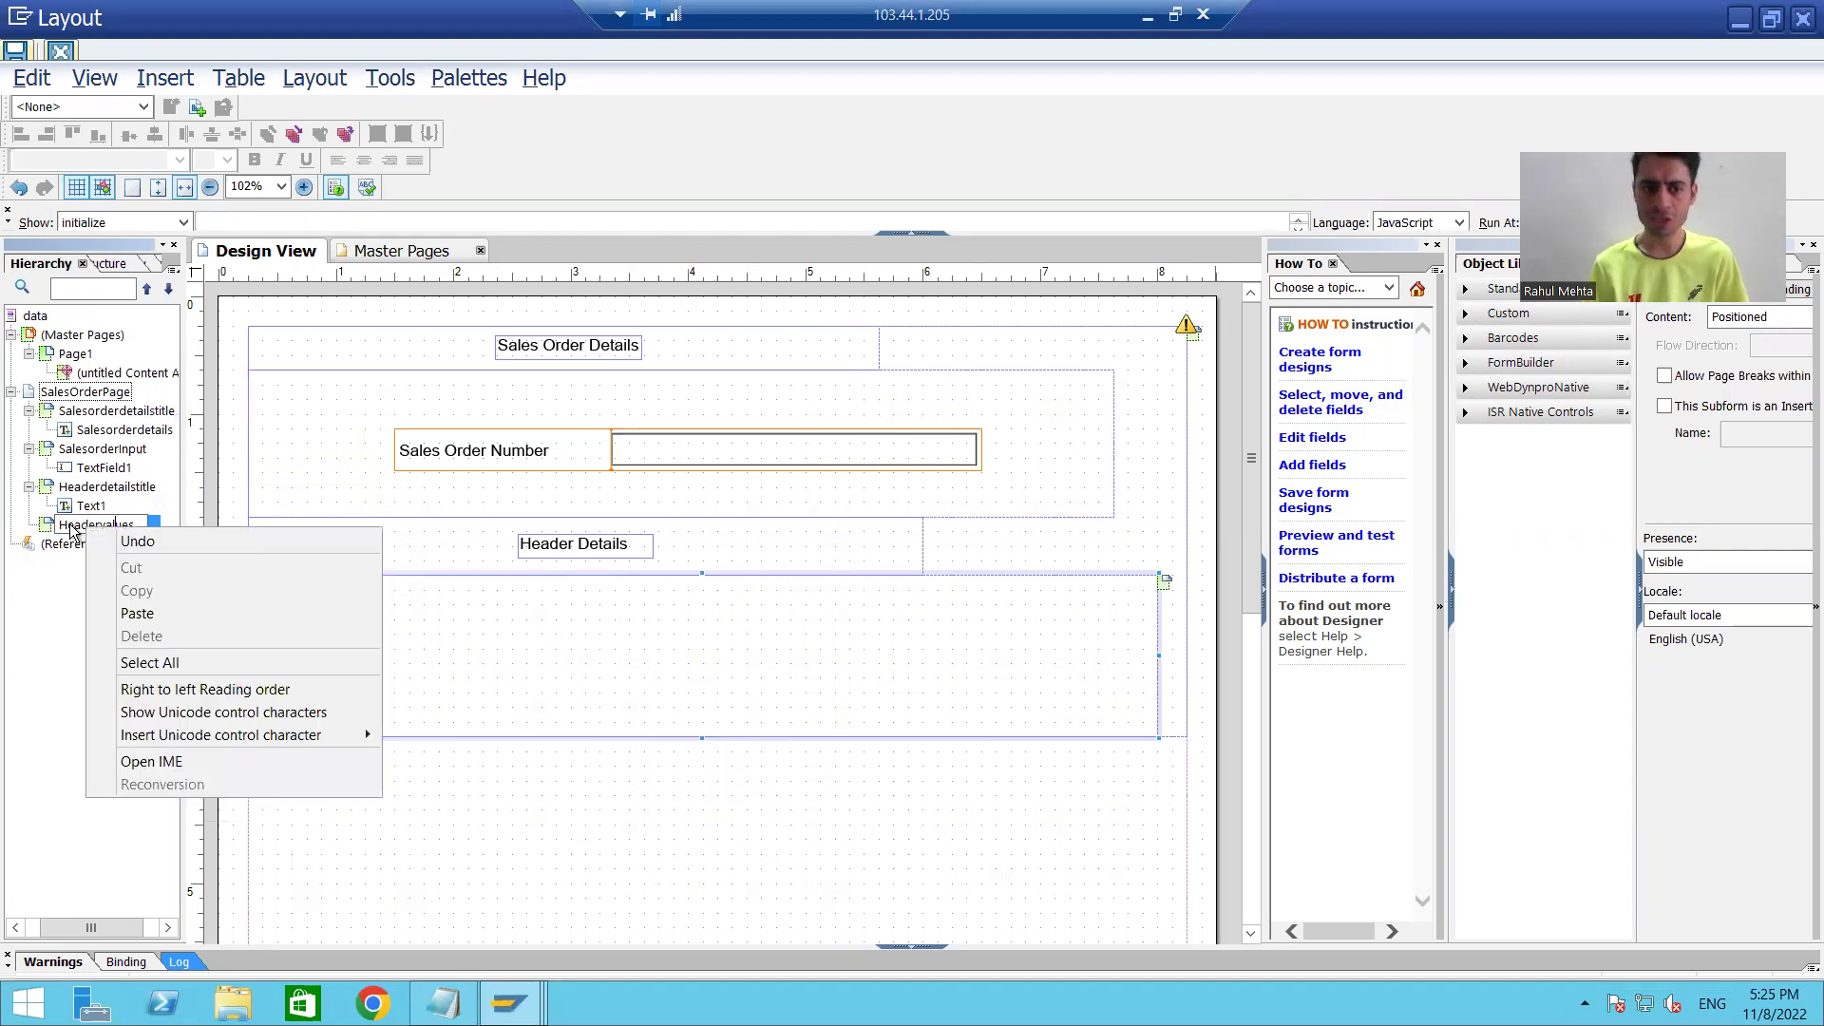
pyautogui.click(71, 530)
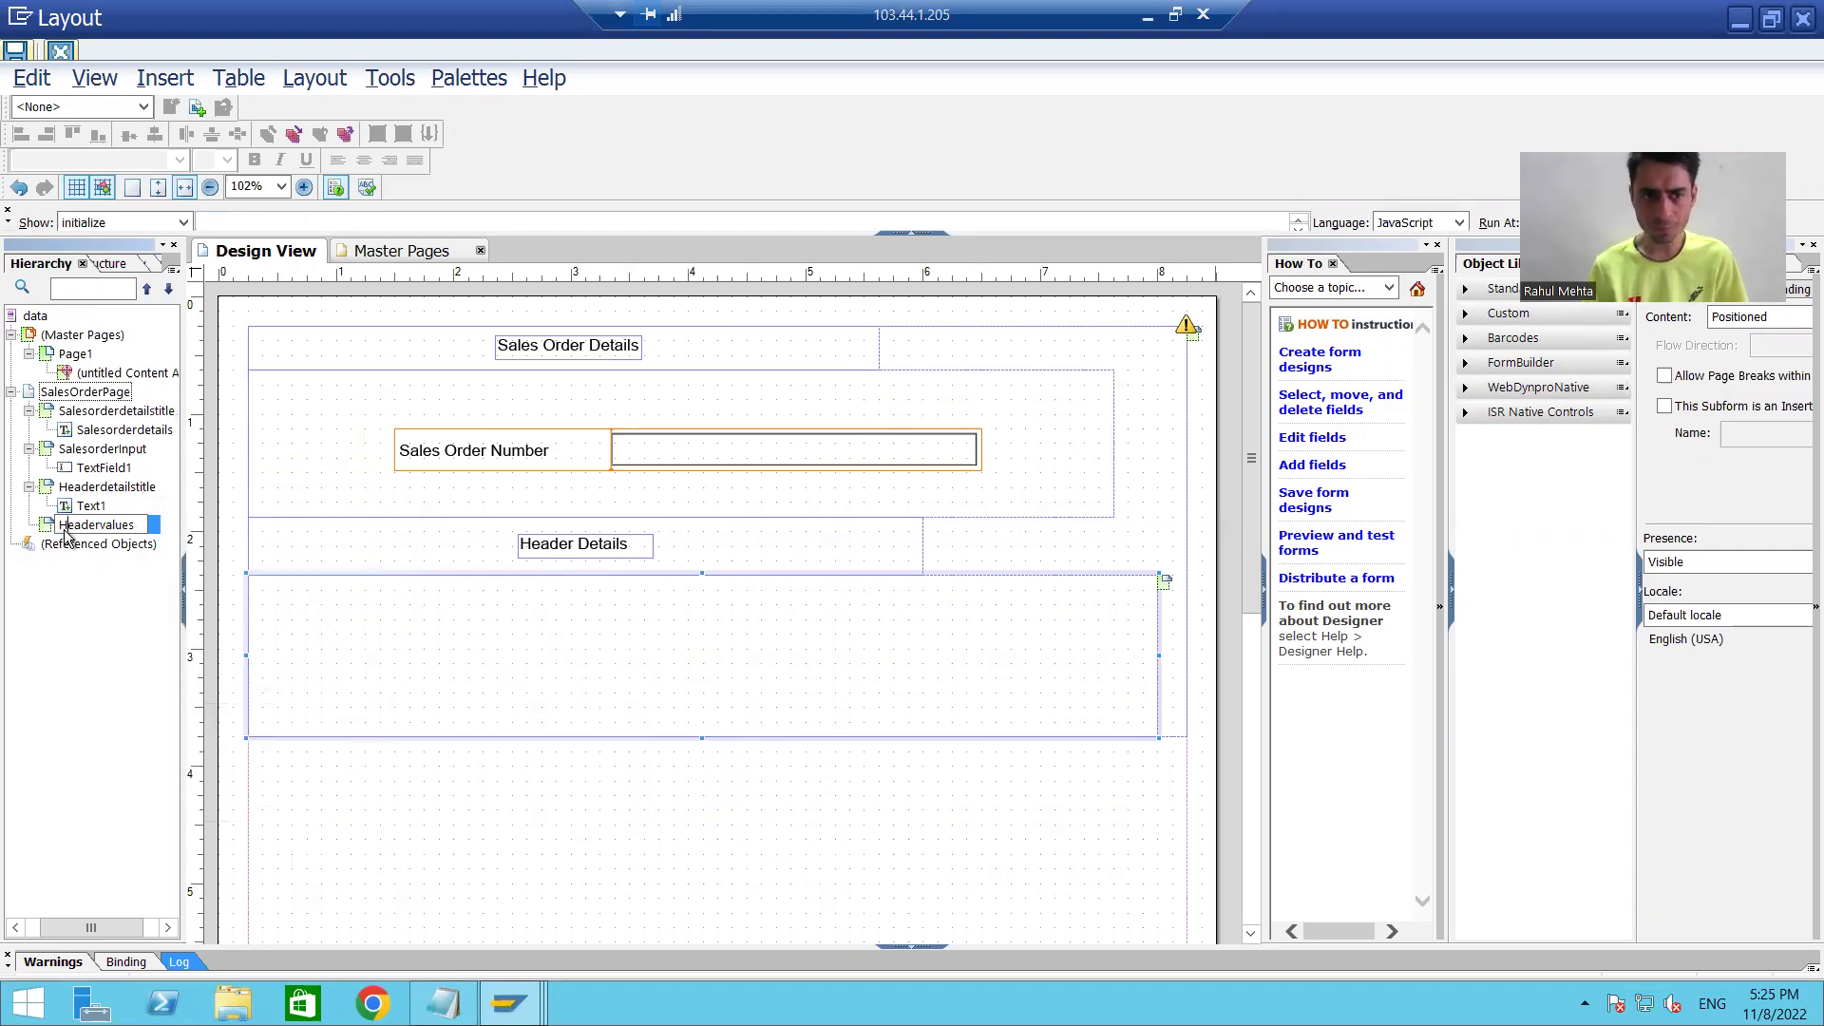
# Step: Insert a standard Text Field into the Headervalues subform and place it near the subform's upper-left corner
pyautogui.click(164, 81)
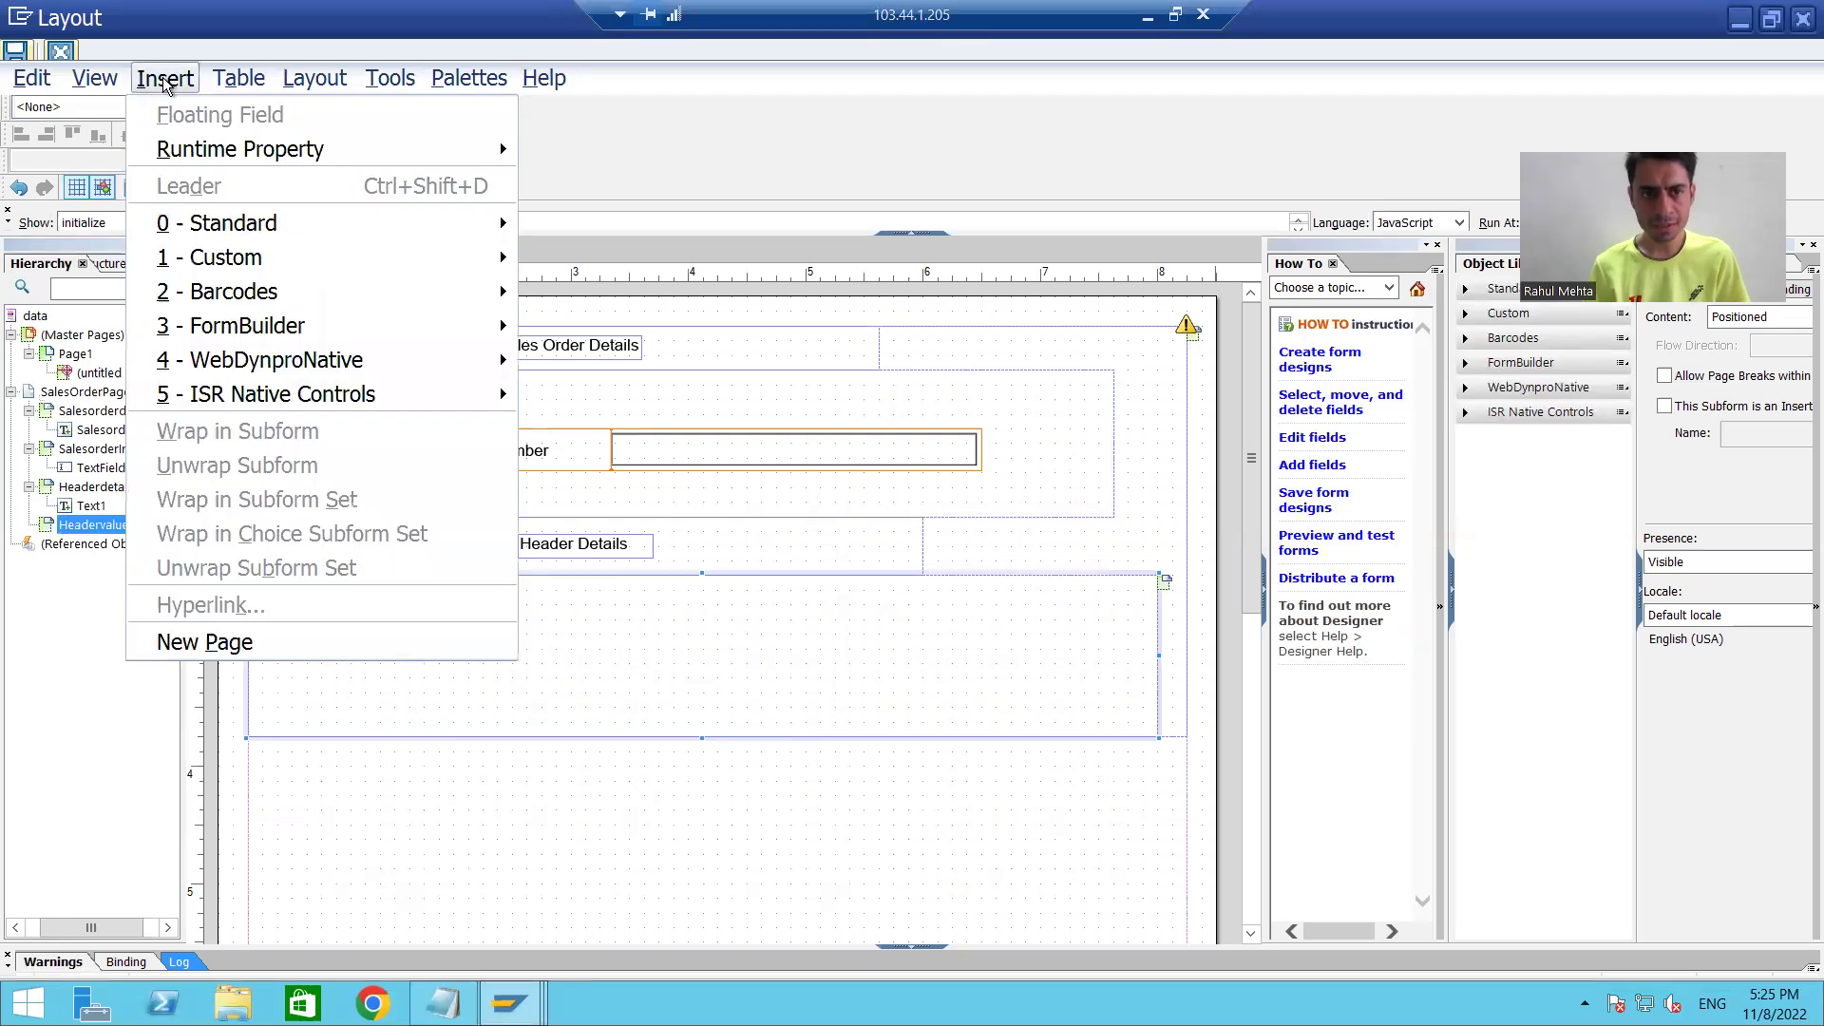
pyautogui.moveTo(240, 235)
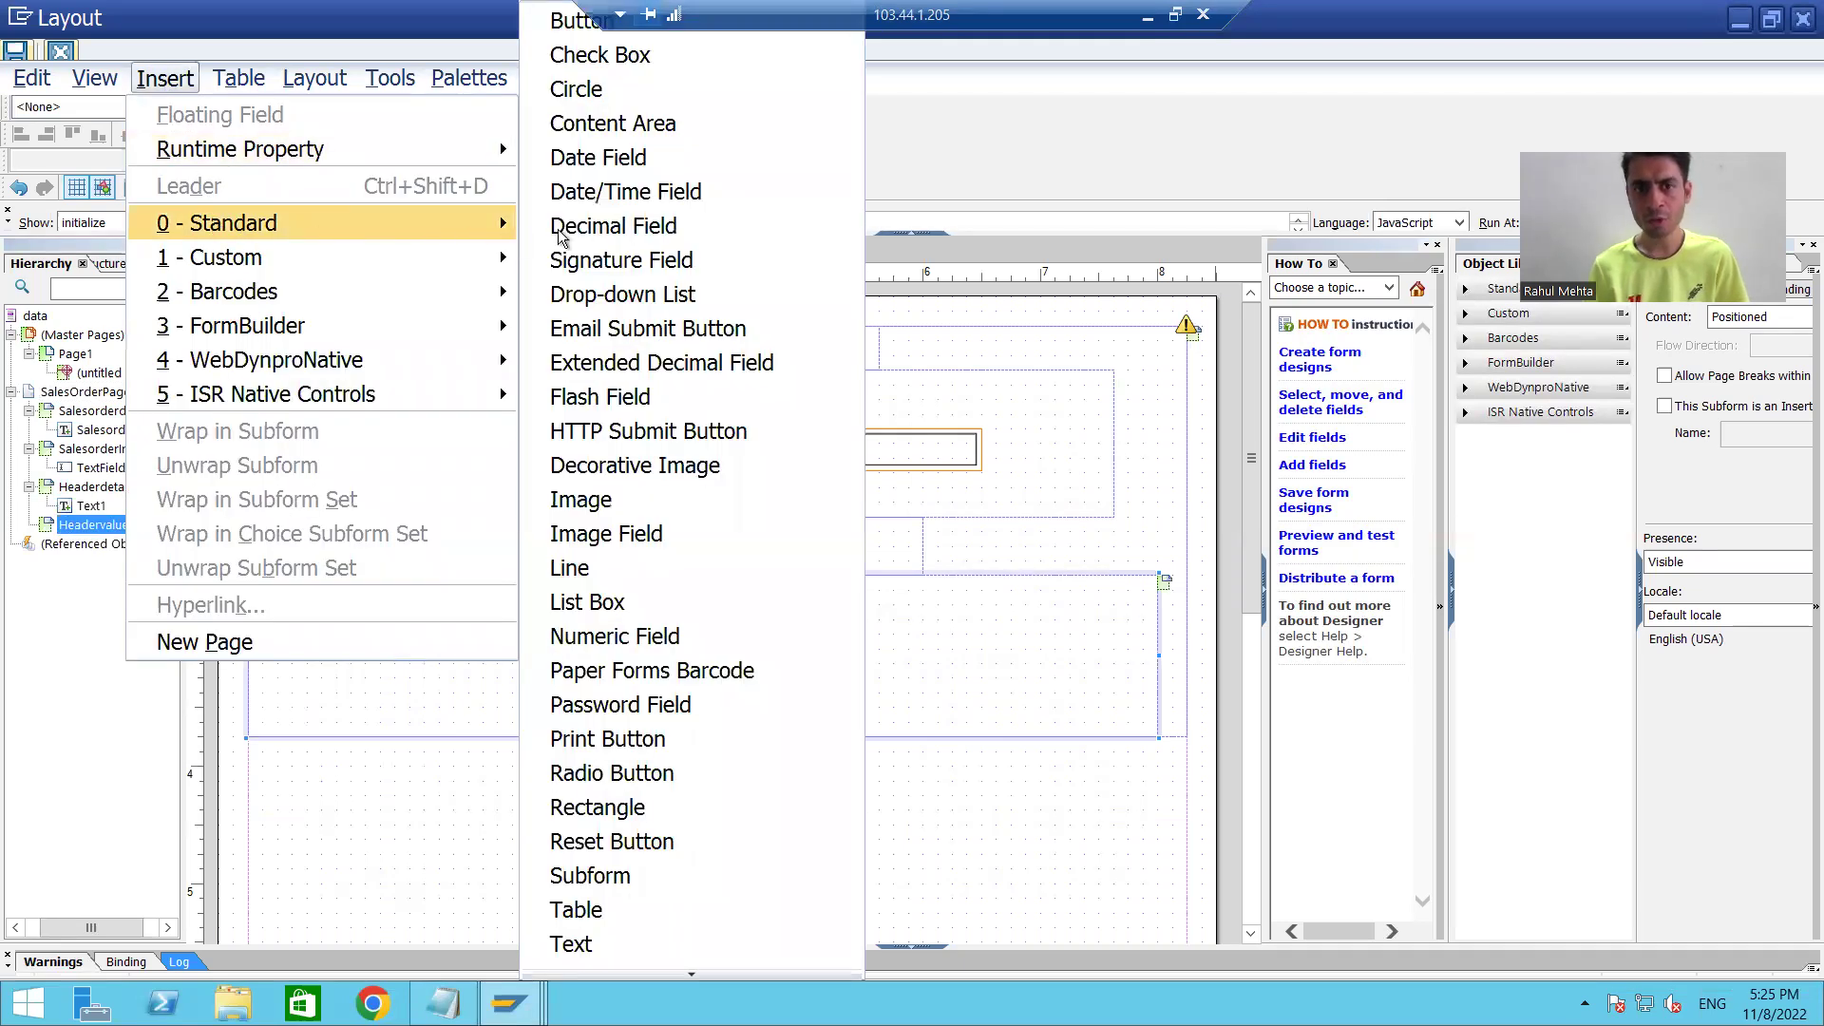
pyautogui.moveTo(692, 972)
pyautogui.click(642, 944)
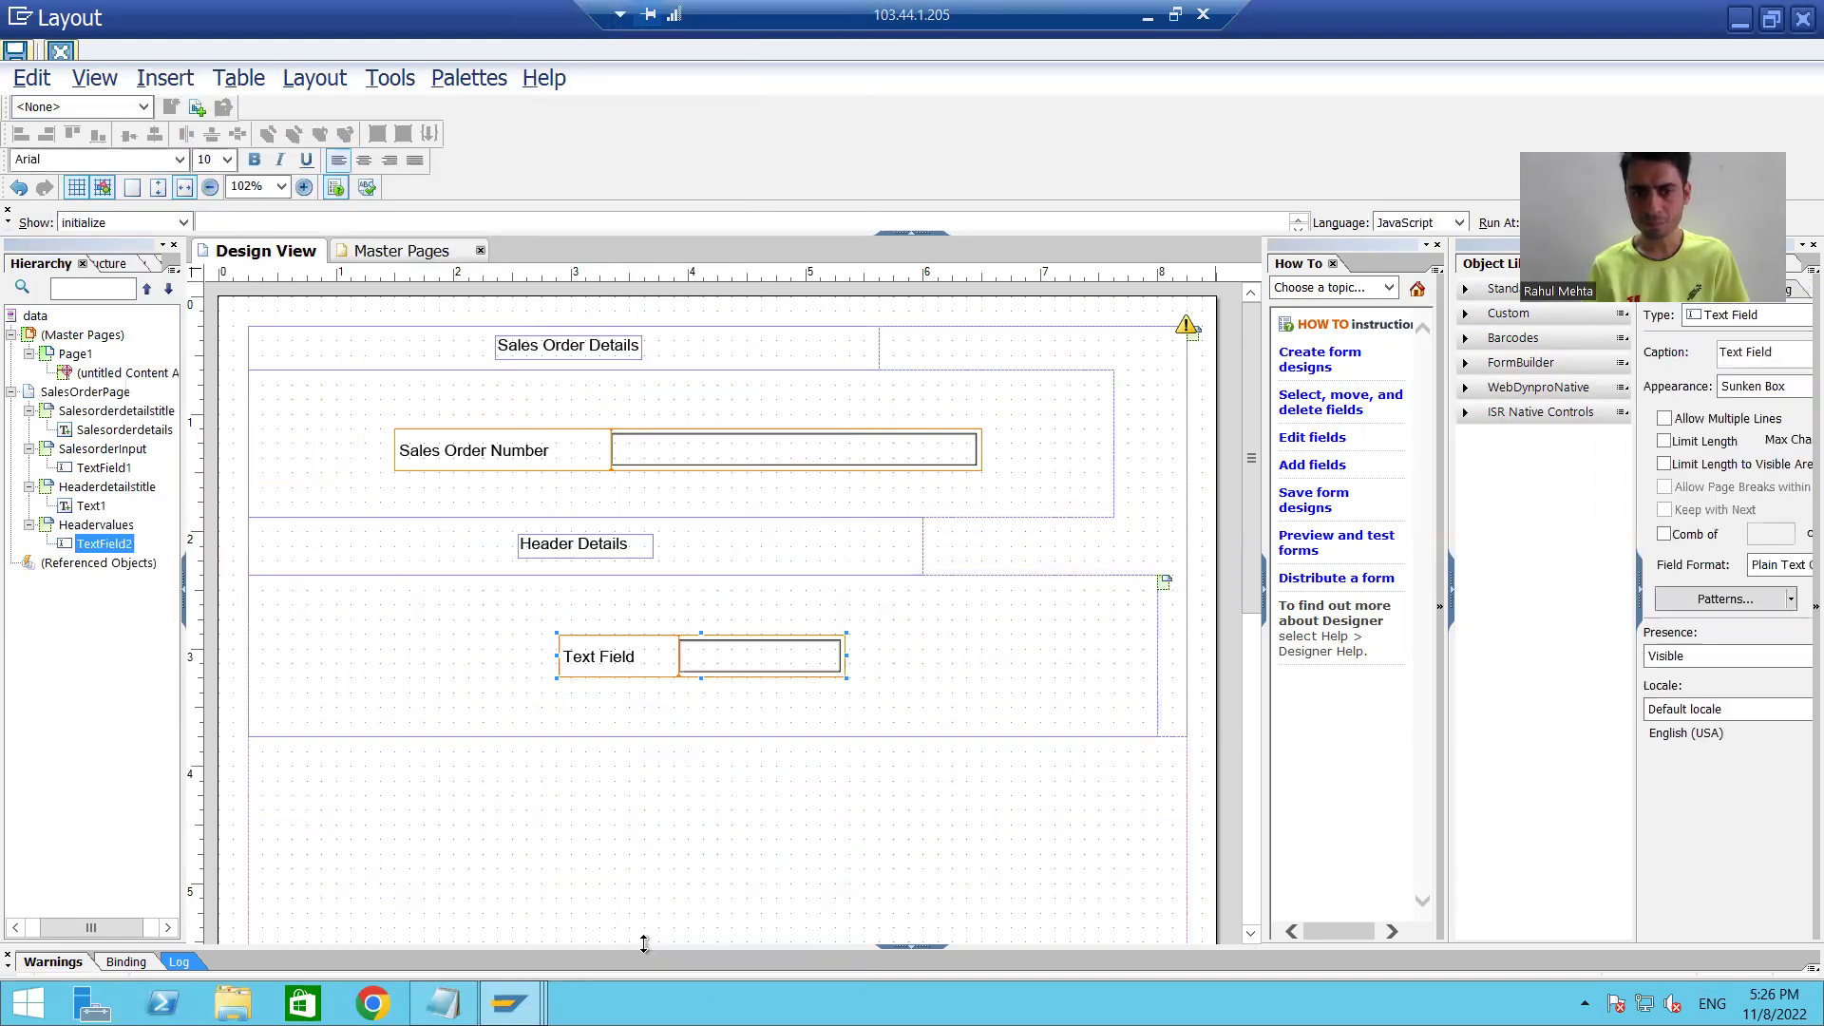
pyautogui.moveTo(563, 648); pyautogui.dragTo(286, 614)
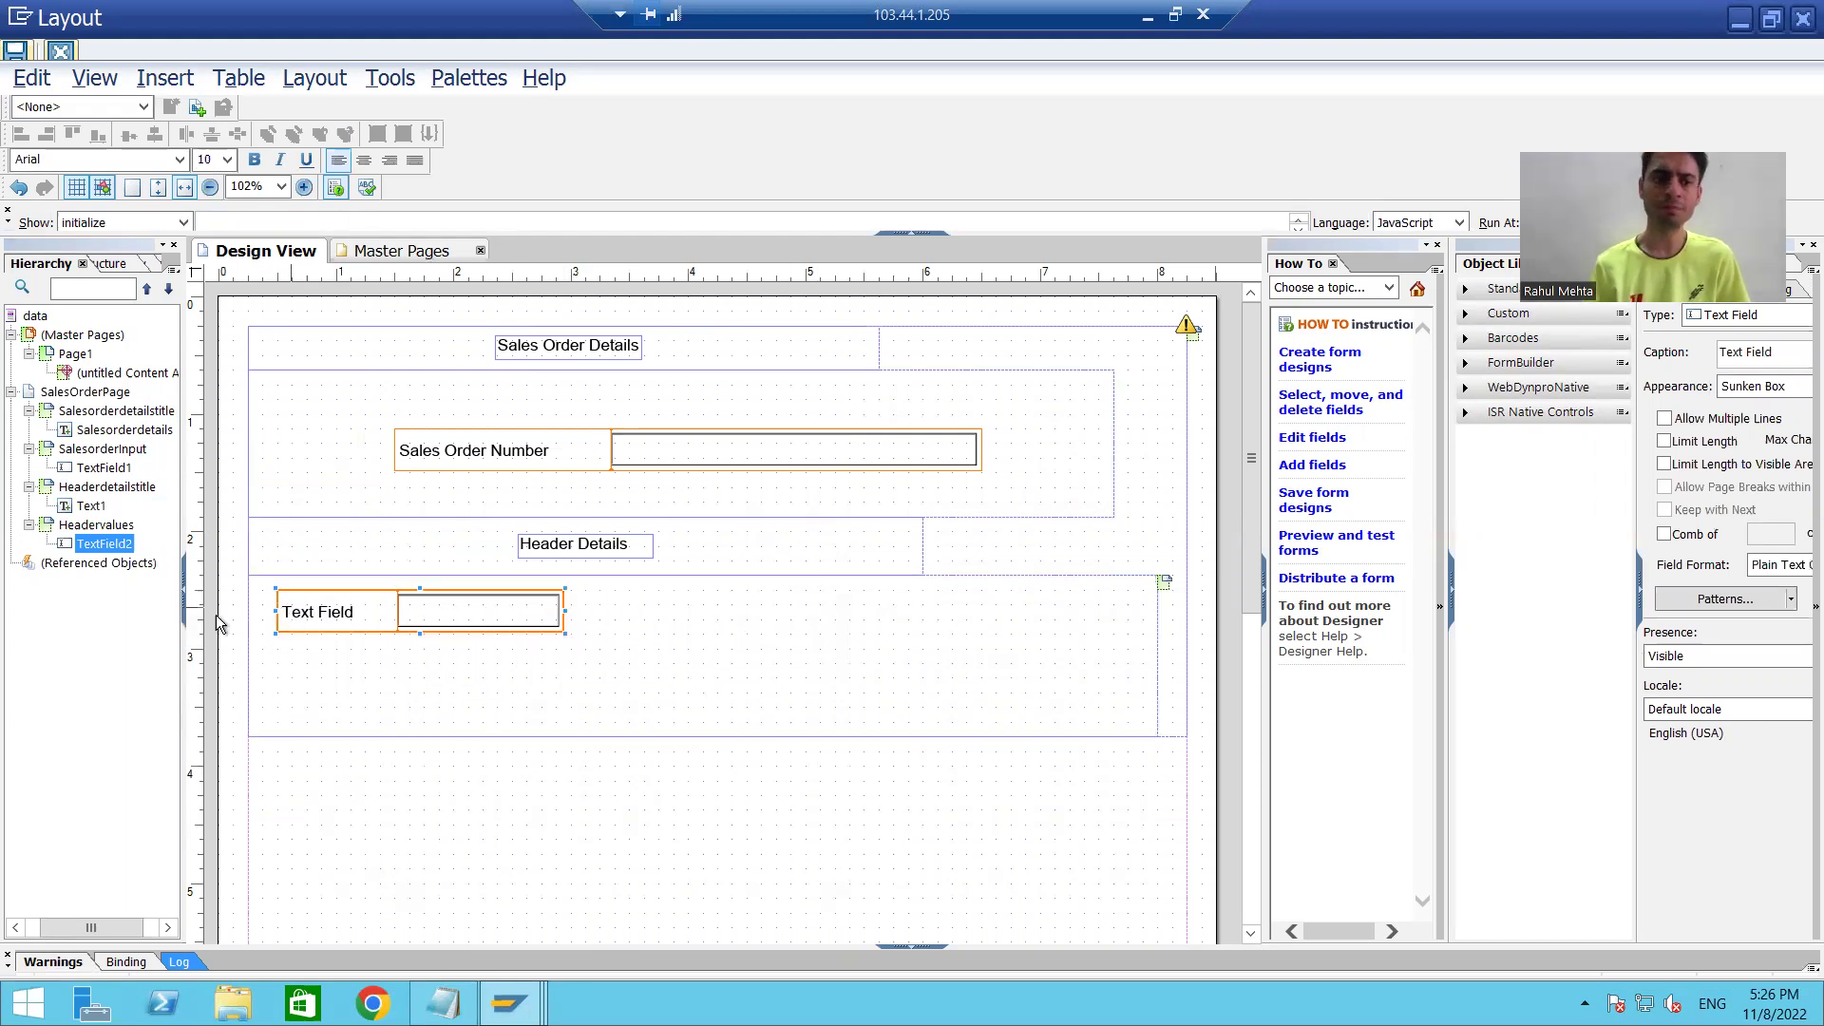
# Step: Rename the new text field object as Creationdate and set its caption to "Creation Date"
pyautogui.rightClick(111, 554)
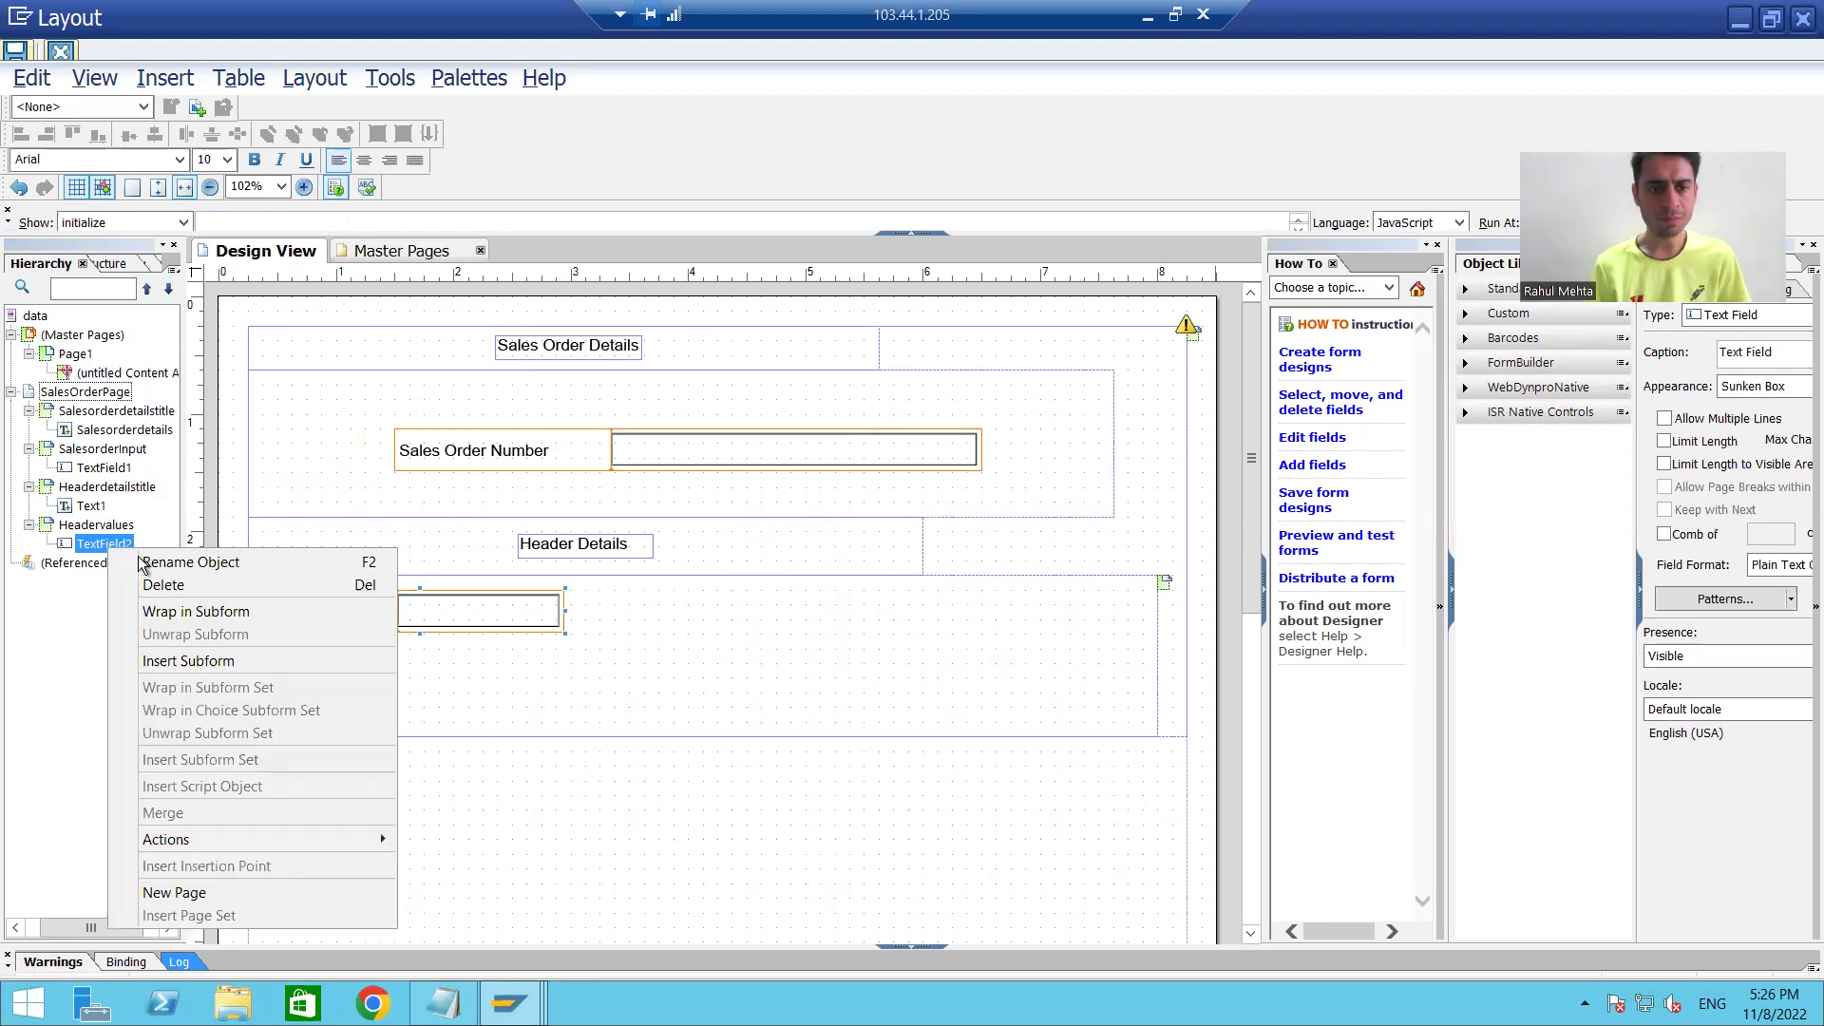
pyautogui.click(144, 562)
pyautogui.write('Creationdate')
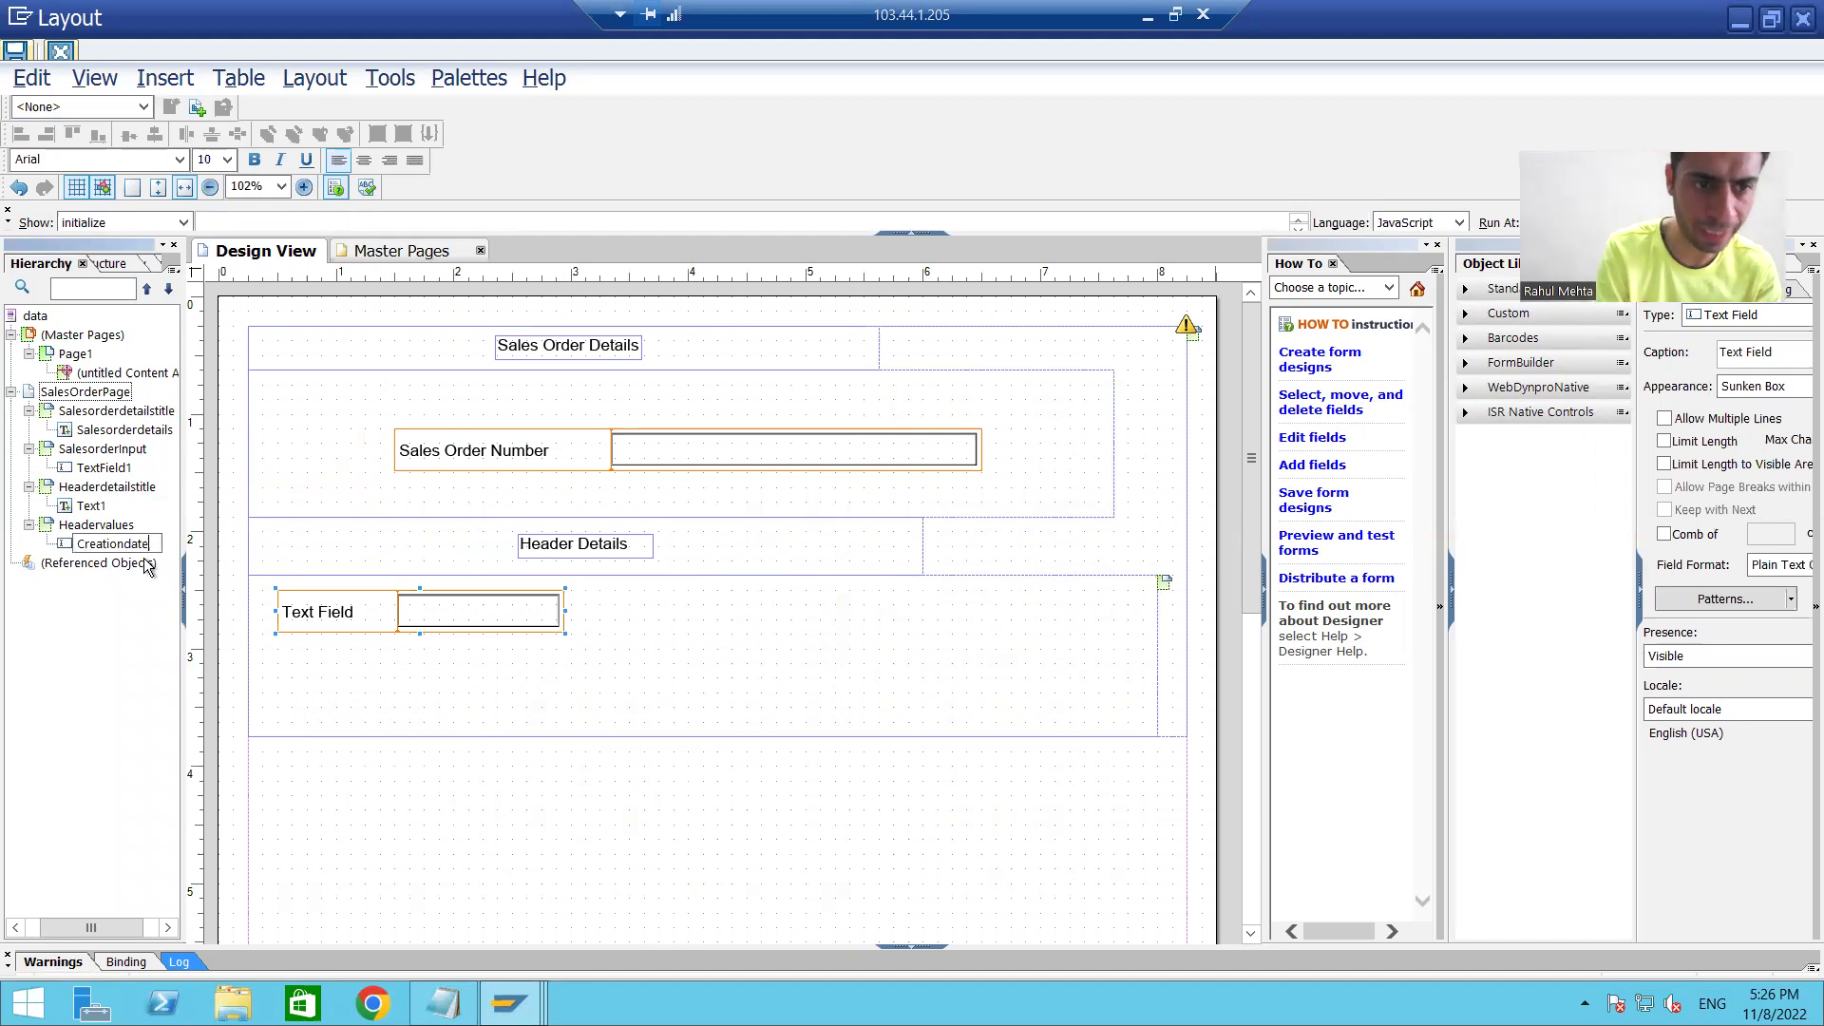
pyautogui.click(342, 614)
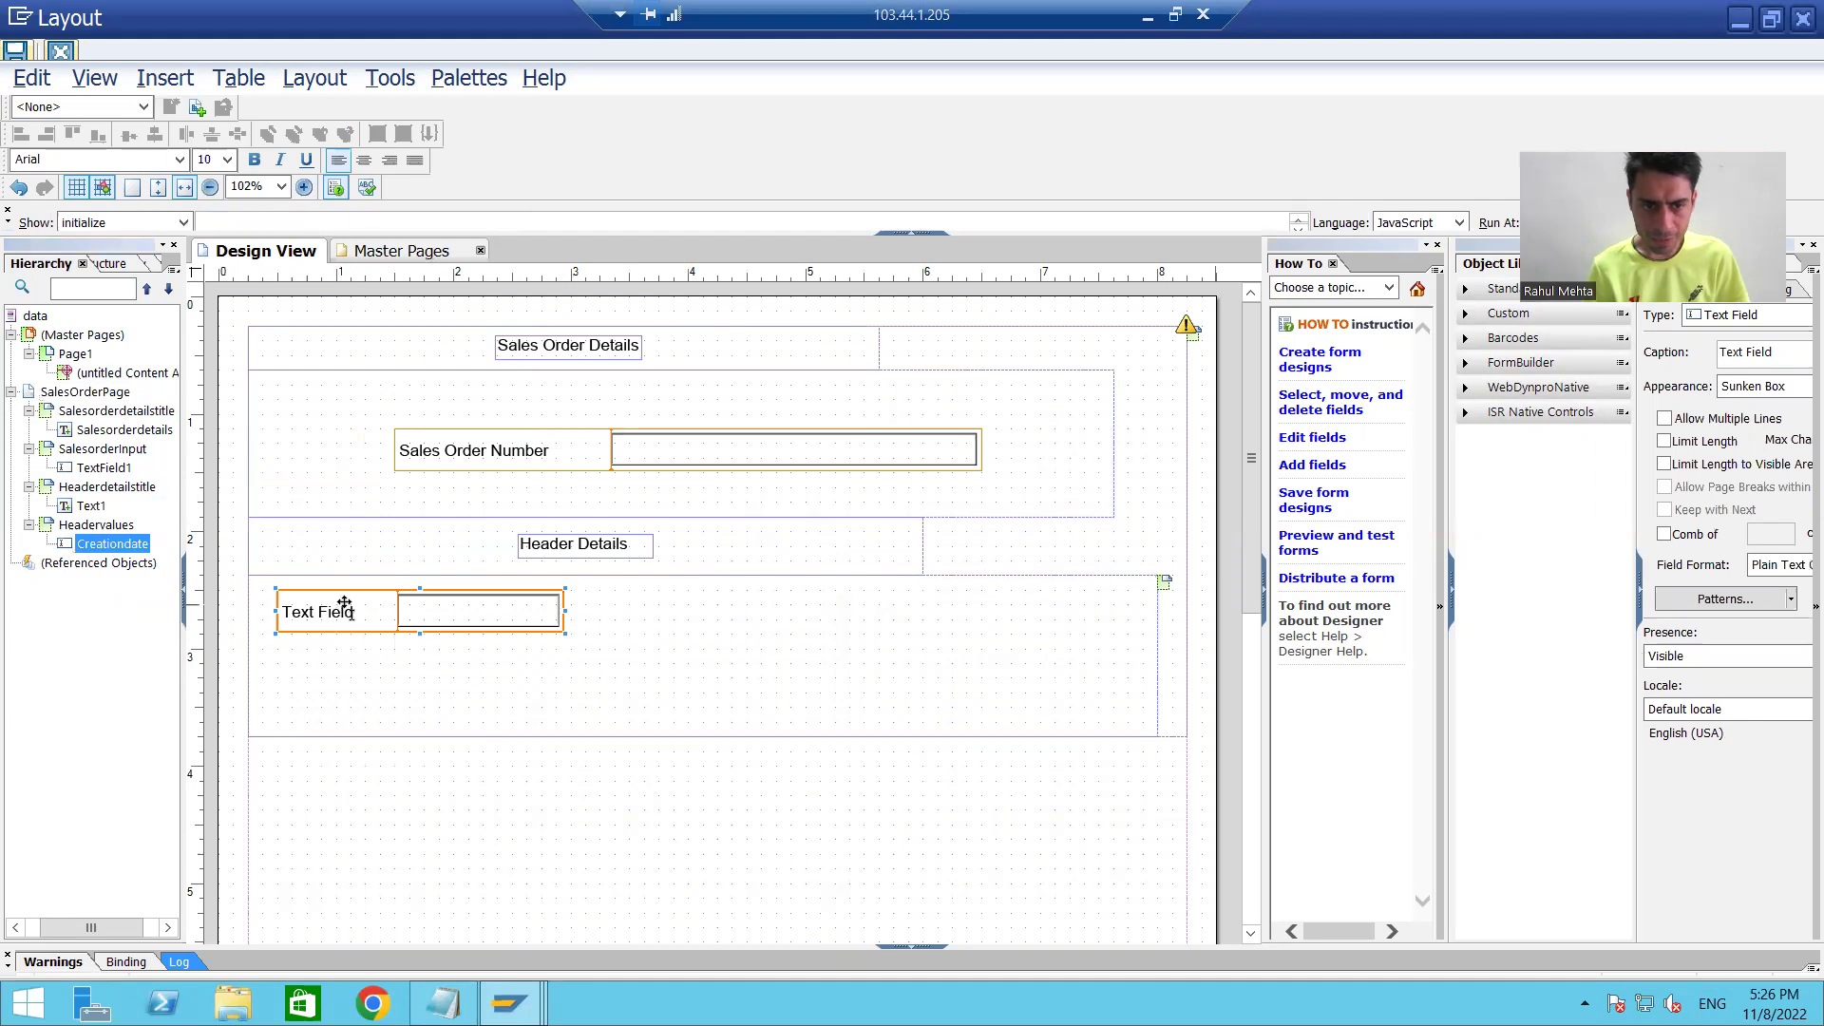
pyautogui.doubleClick(344, 611)
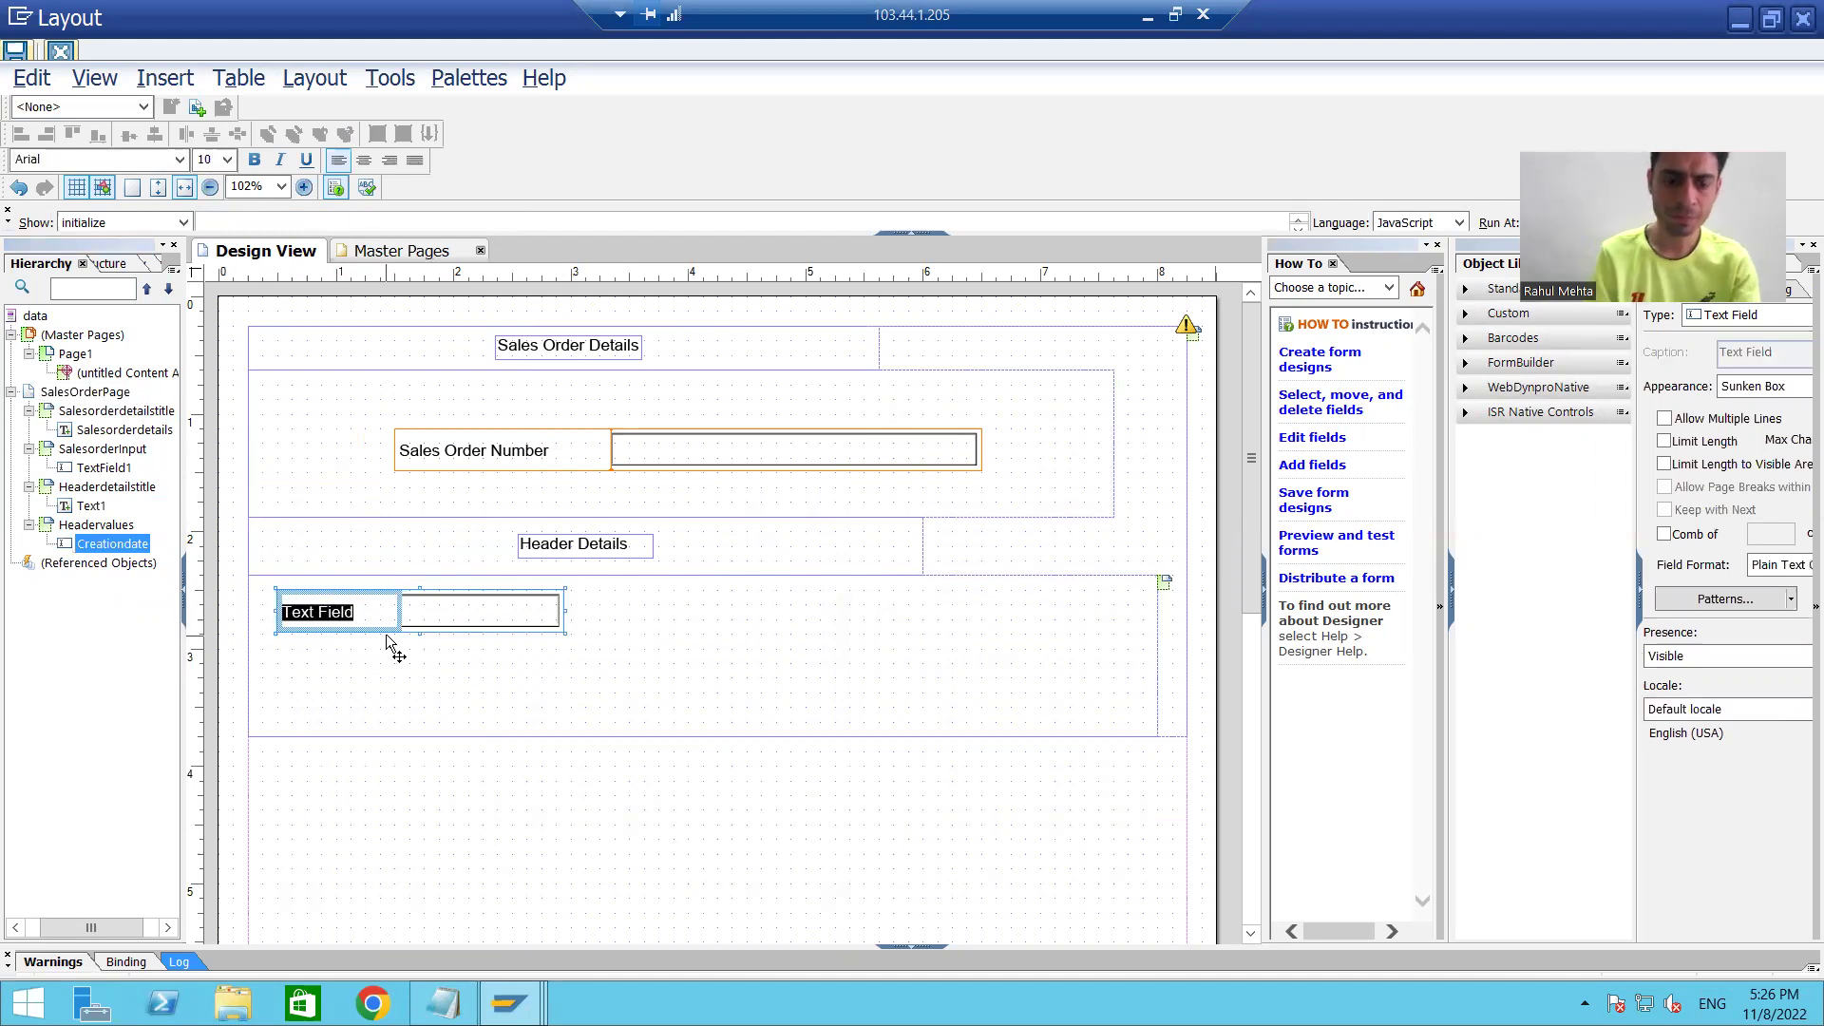
pyautogui.write('Creation Da')
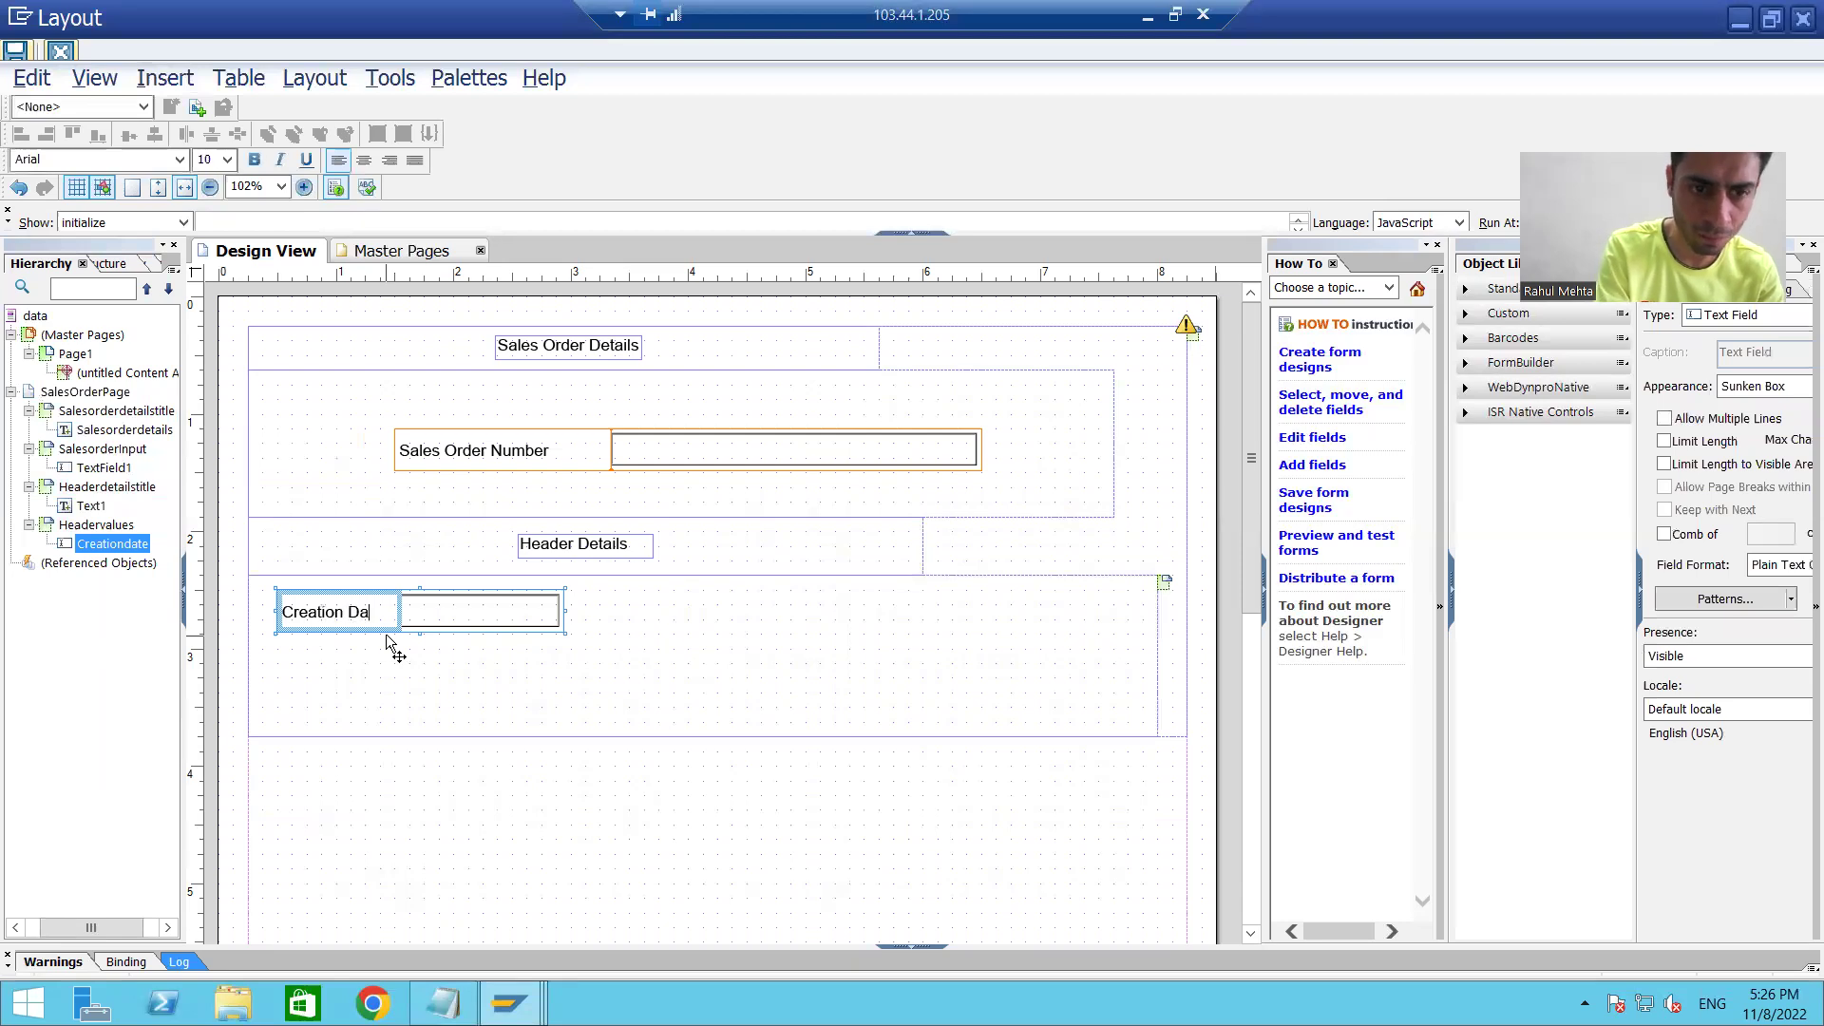
pyautogui.write('te')
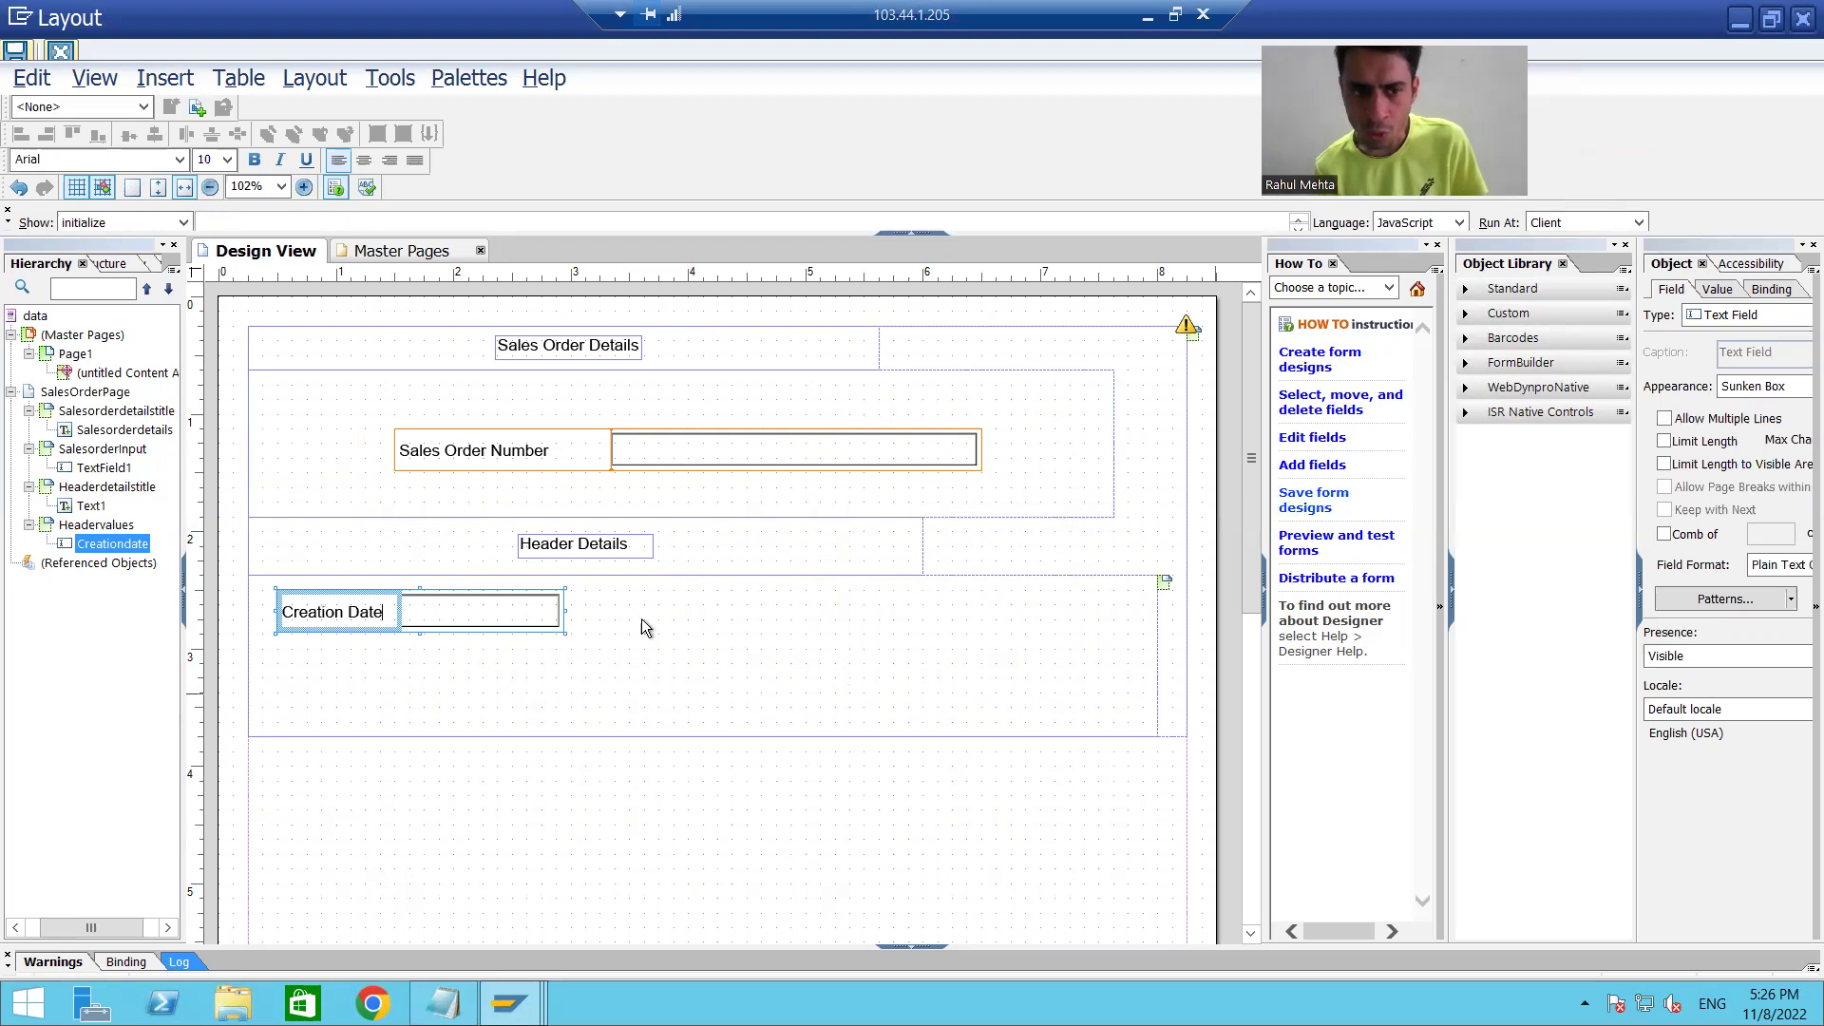
# Step: Undock the Object palette, float it above the form design and widen it
pyautogui.click(152, 543)
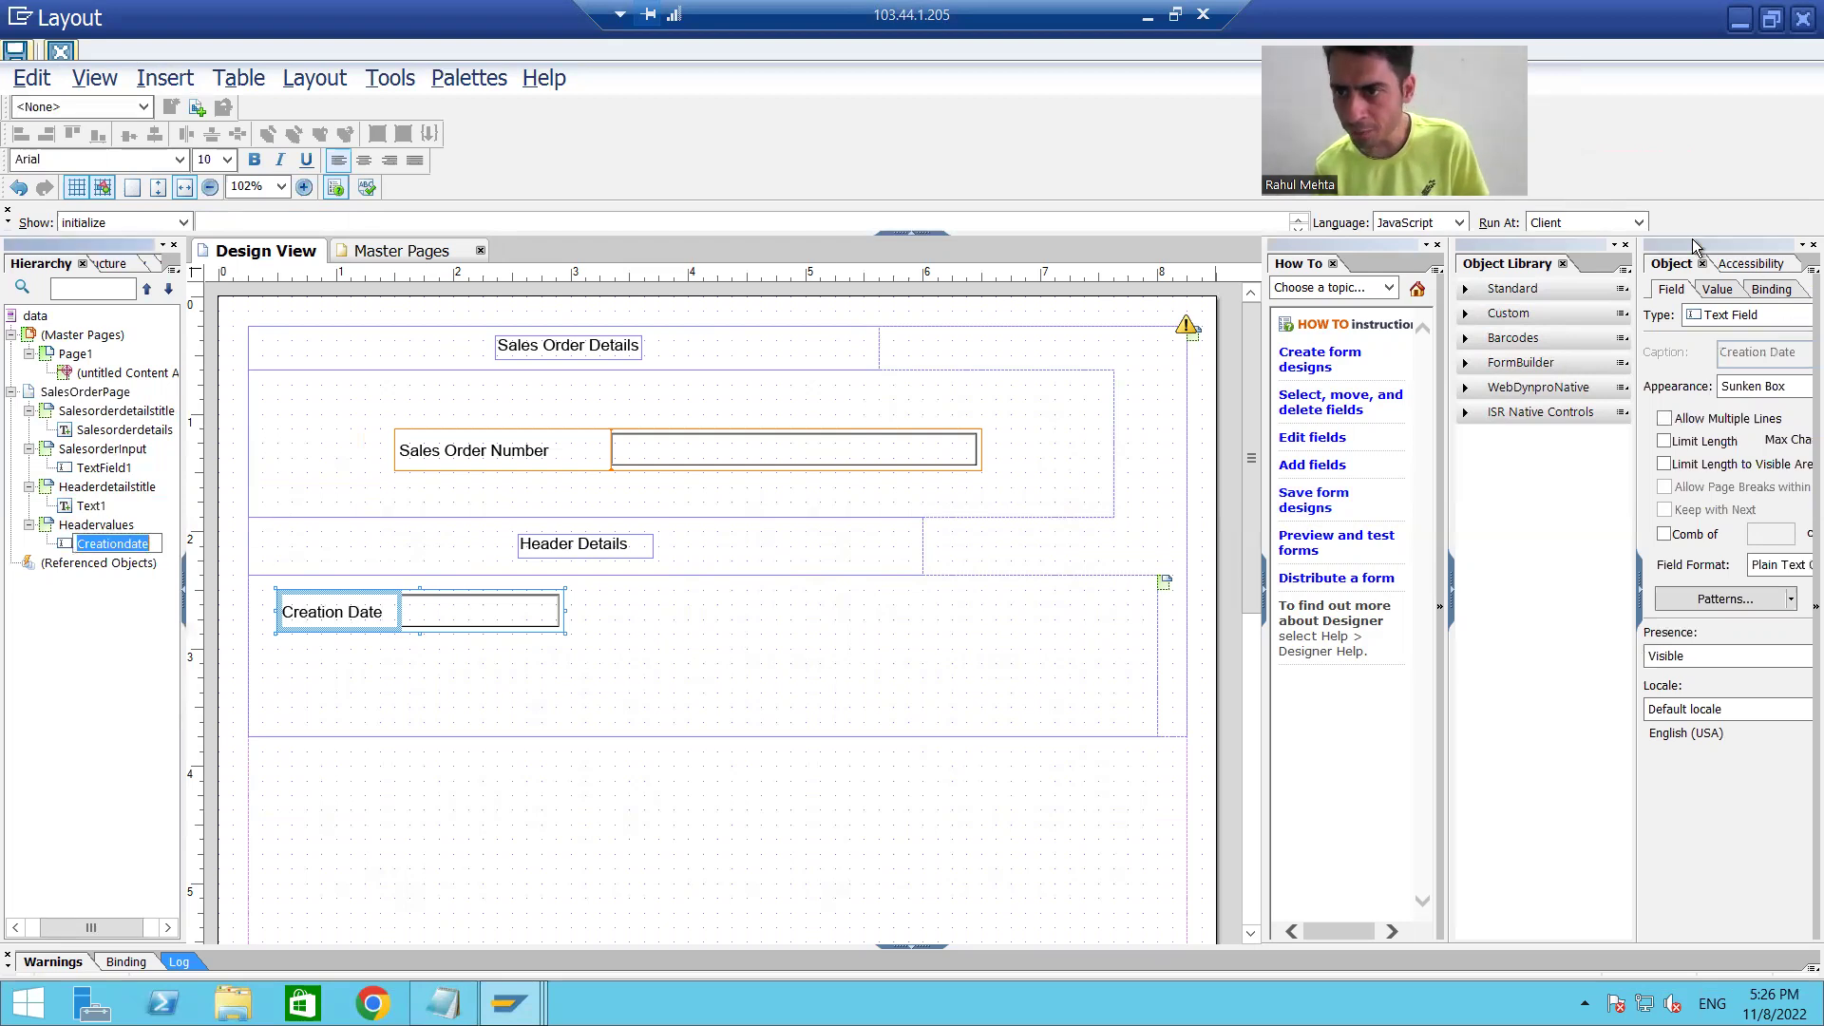
pyautogui.moveTo(1707, 249); pyautogui.dragTo(943, 99)
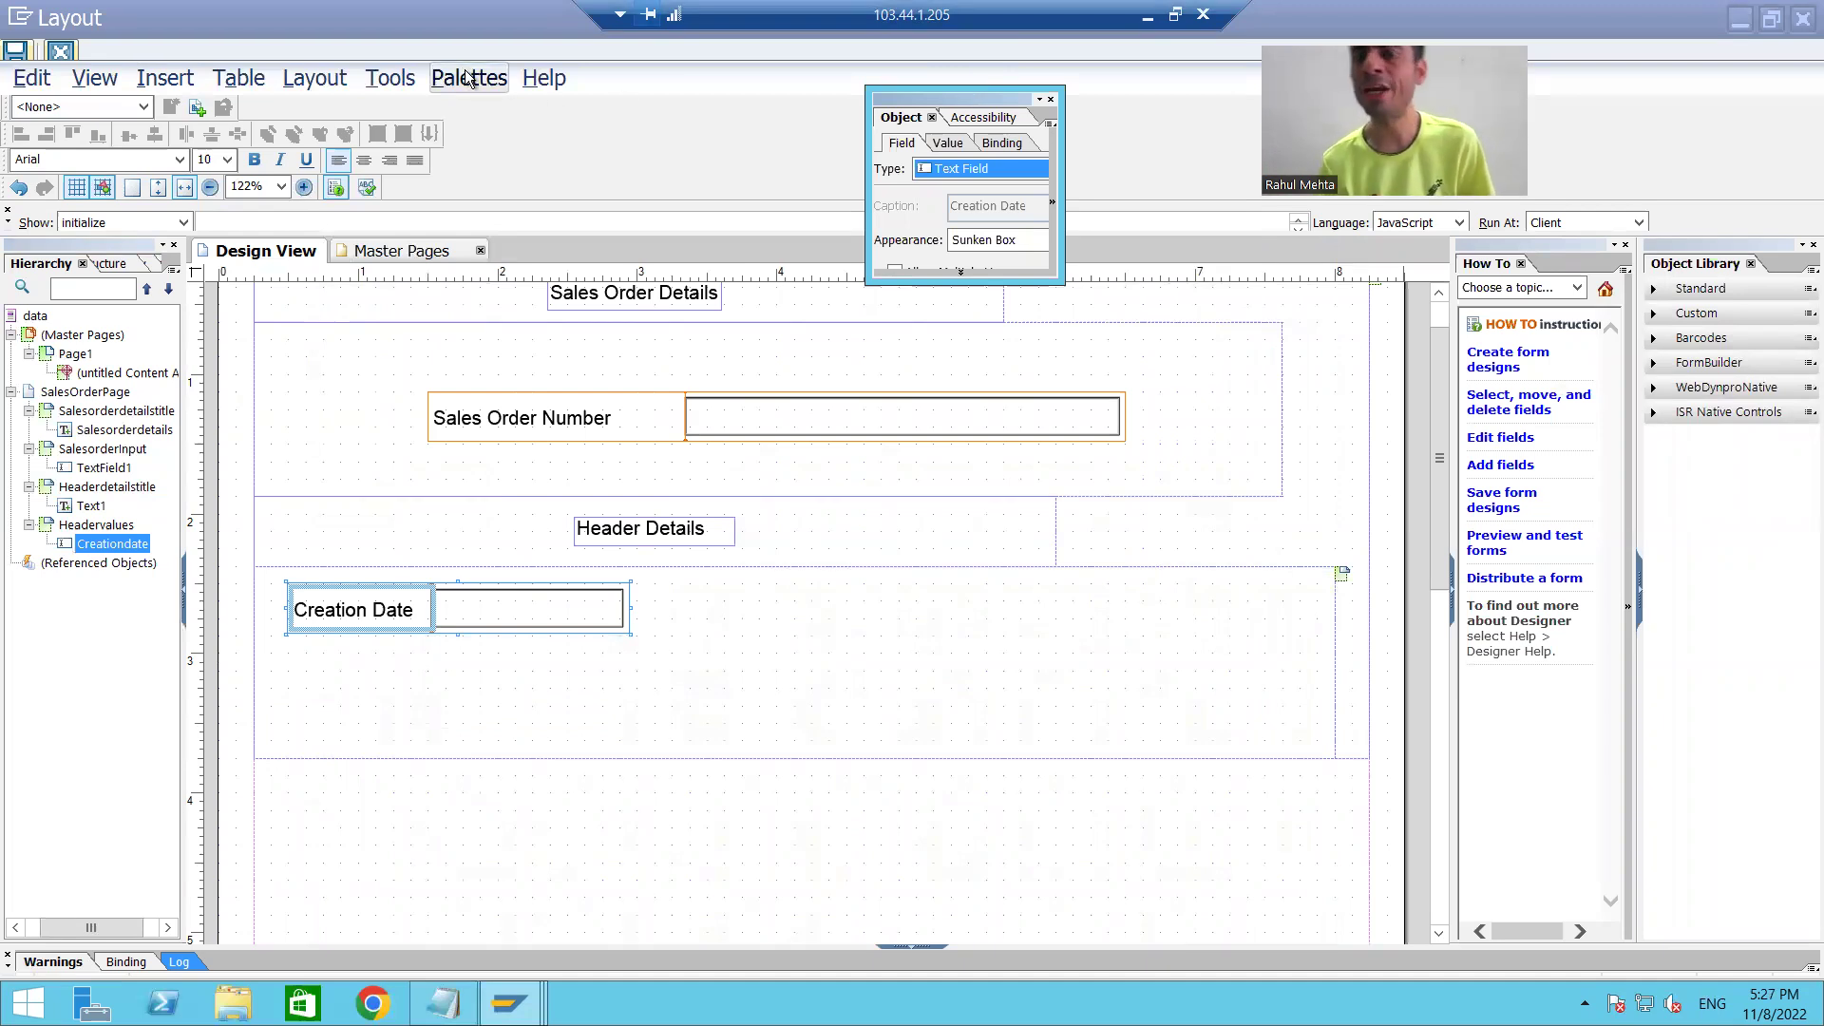
pyautogui.moveTo(1061, 283); pyautogui.dragTo(1209, 290)
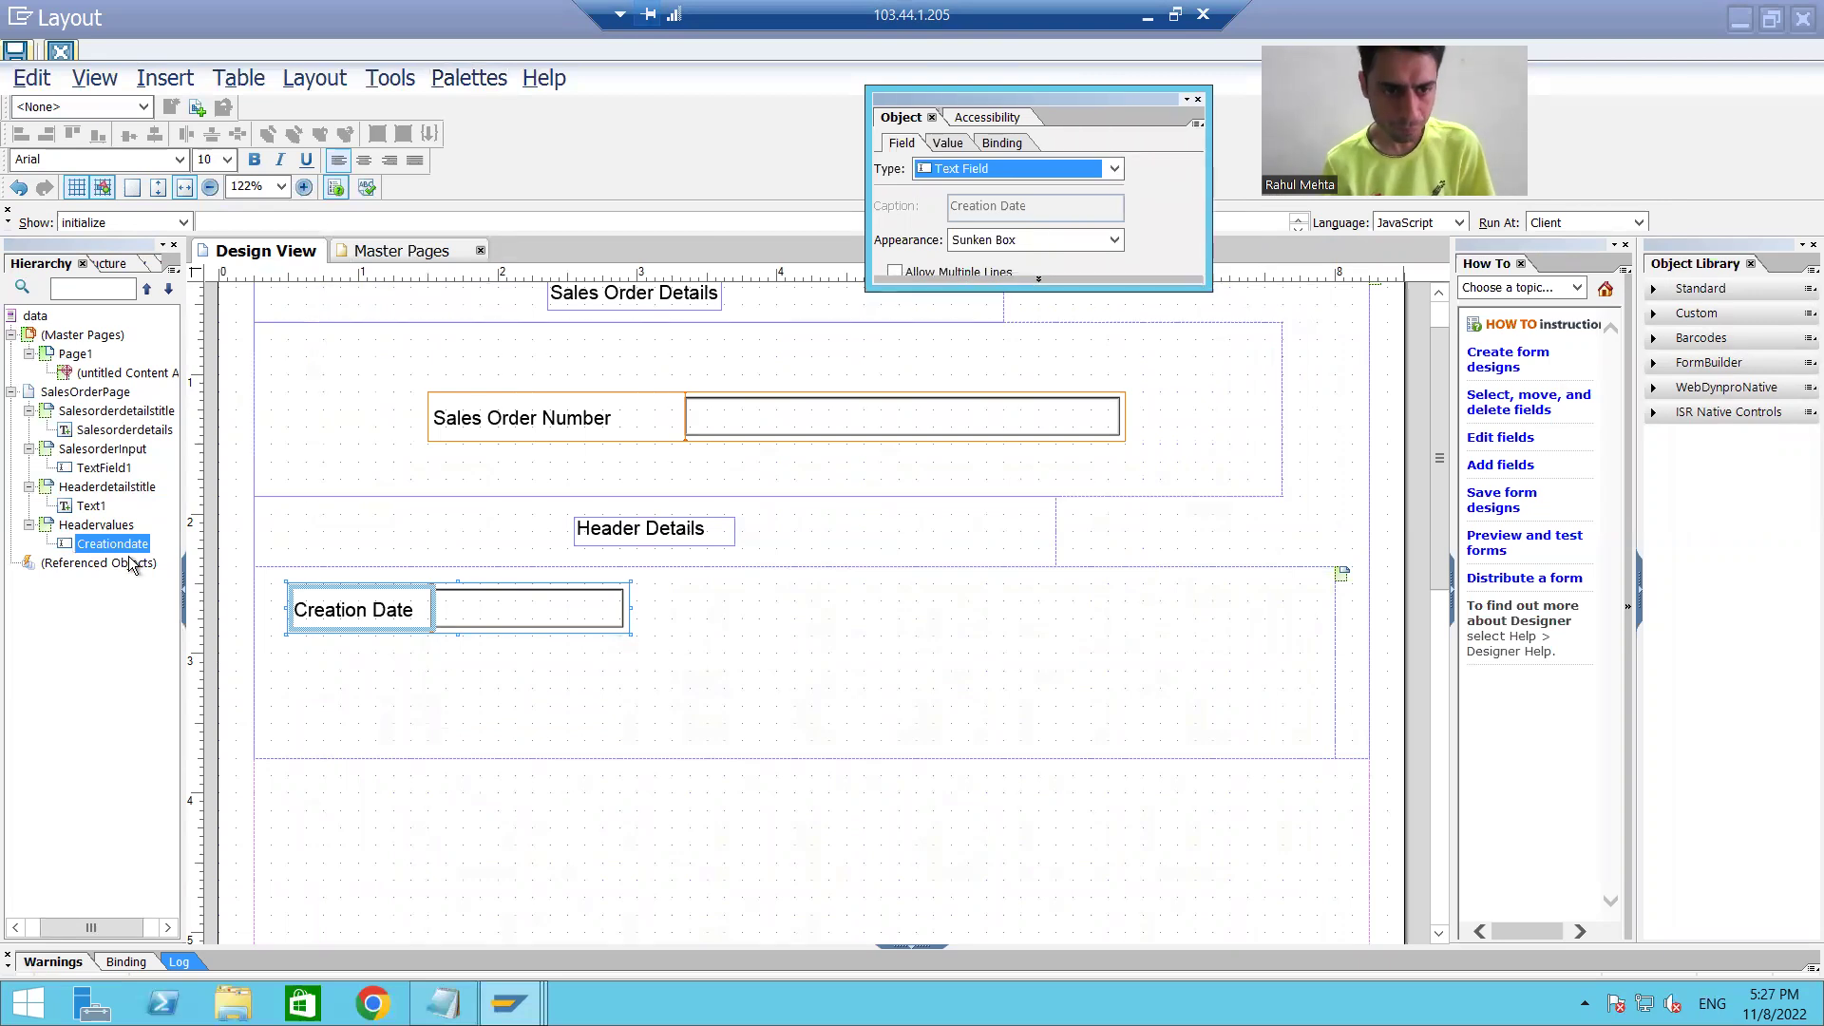
# Step: Bind the Creationdate field to ERDAT in the LT_VBAK DATA node of ZADOBE_SALES_78
pyautogui.click(133, 546)
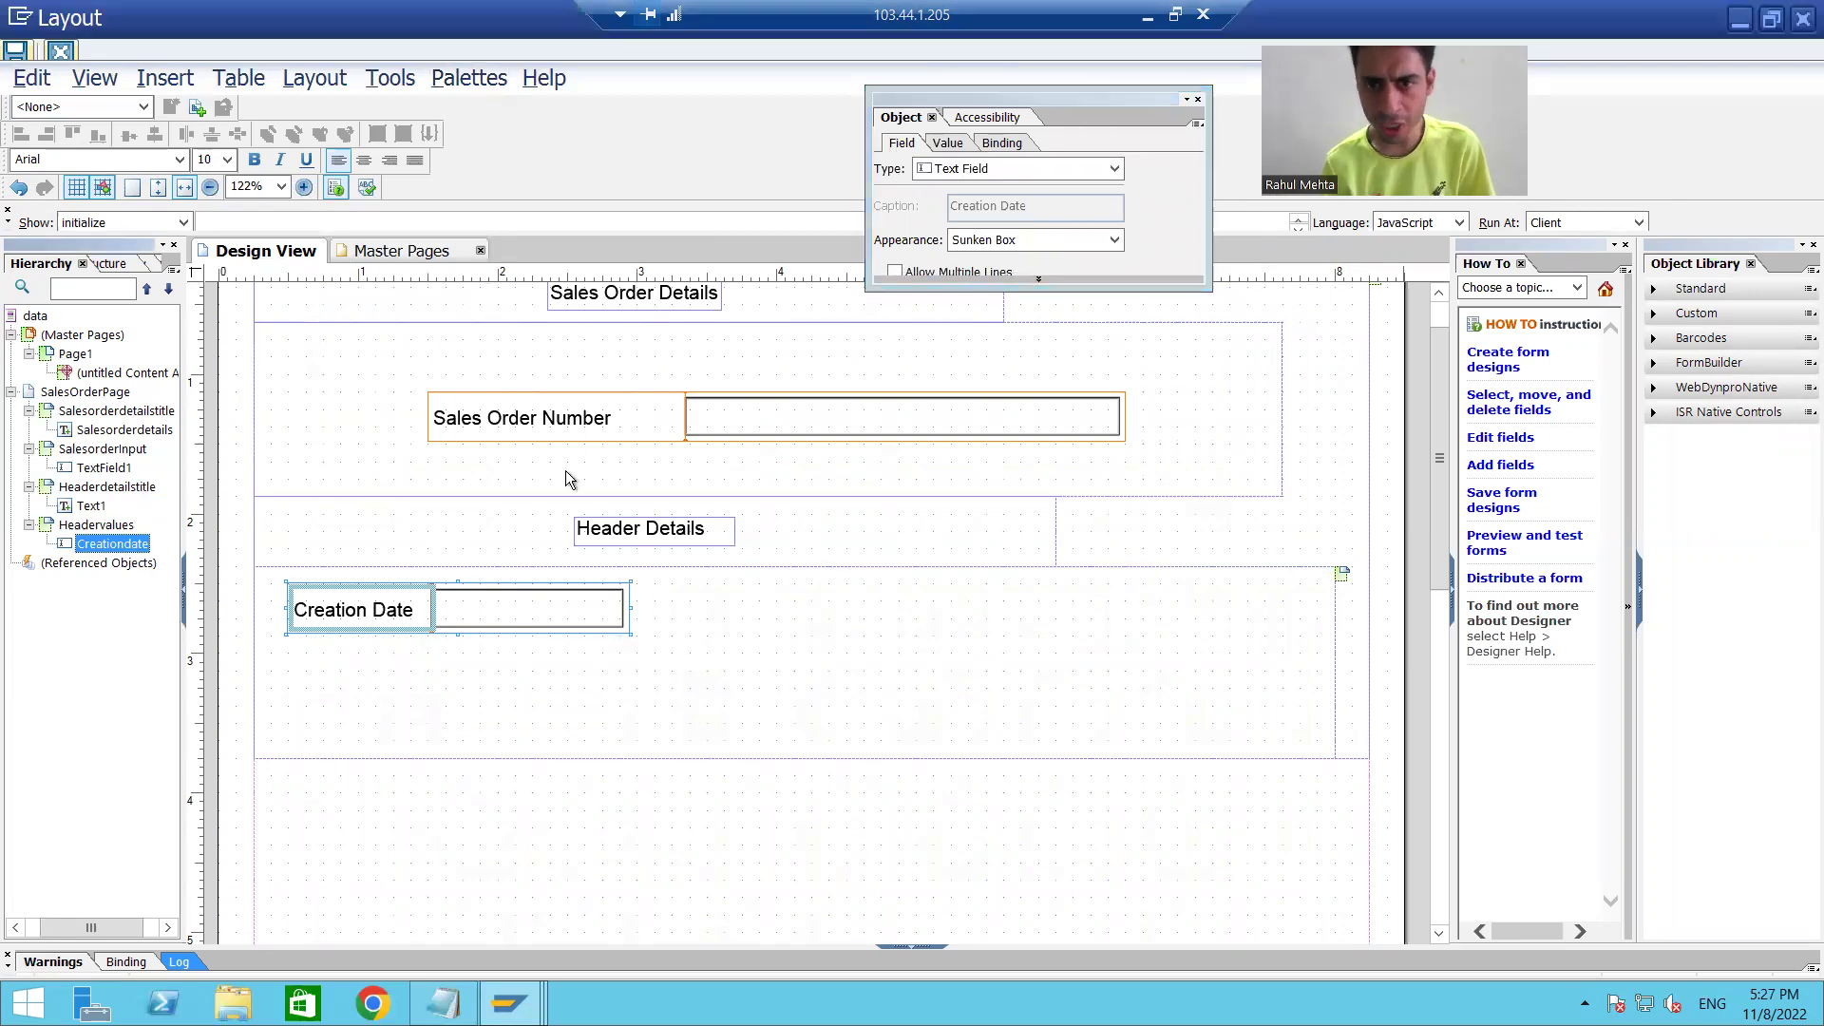
pyautogui.click(1011, 148)
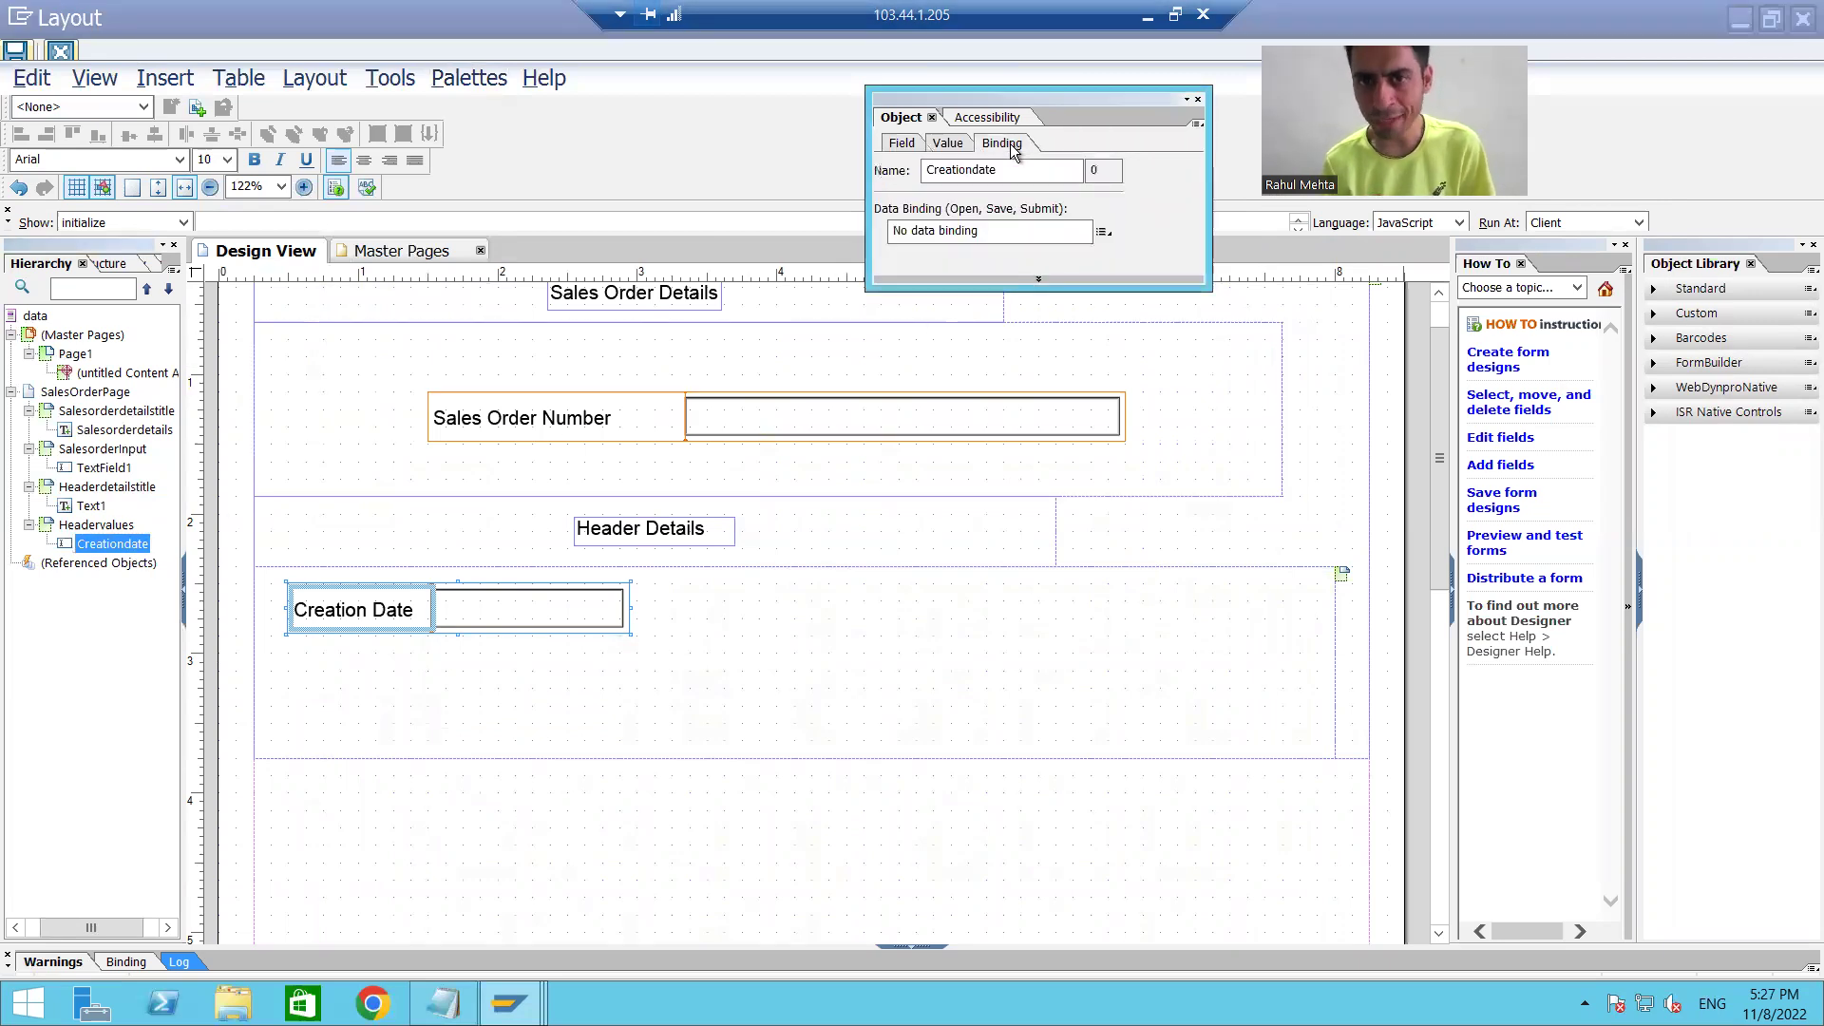
pyautogui.click(1102, 231)
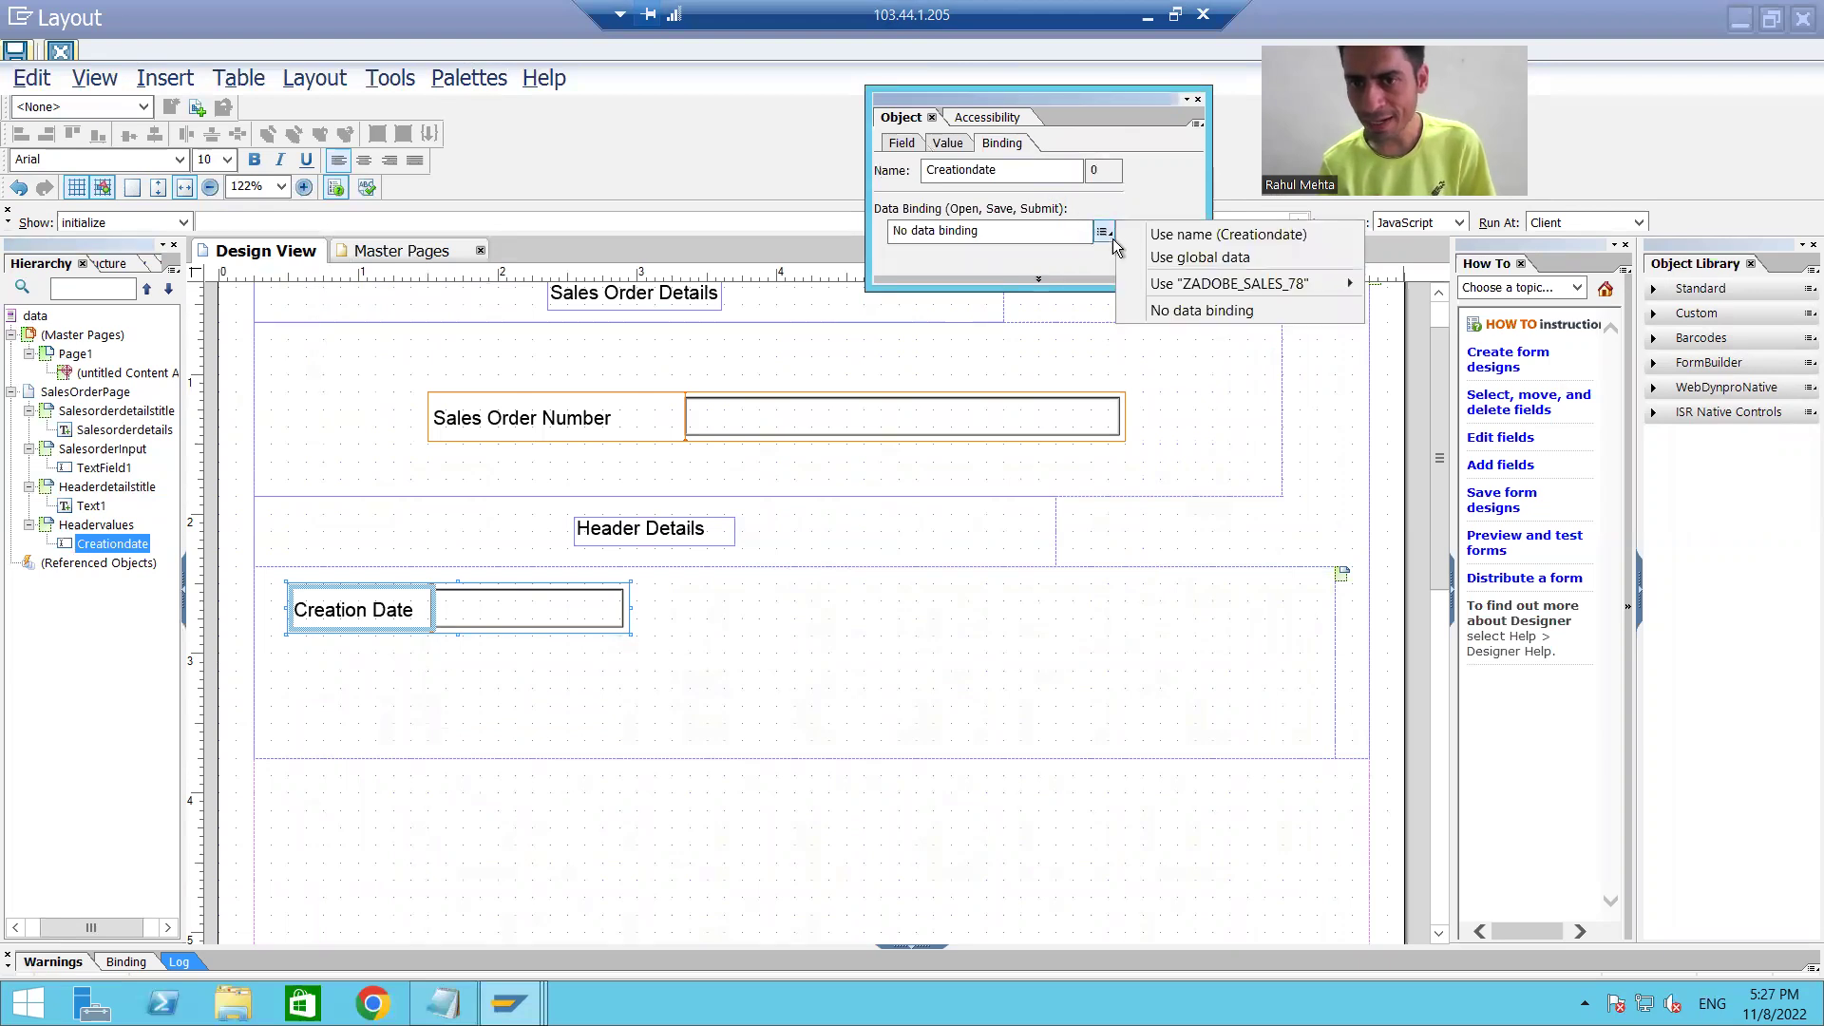
pyautogui.moveTo(1152, 287)
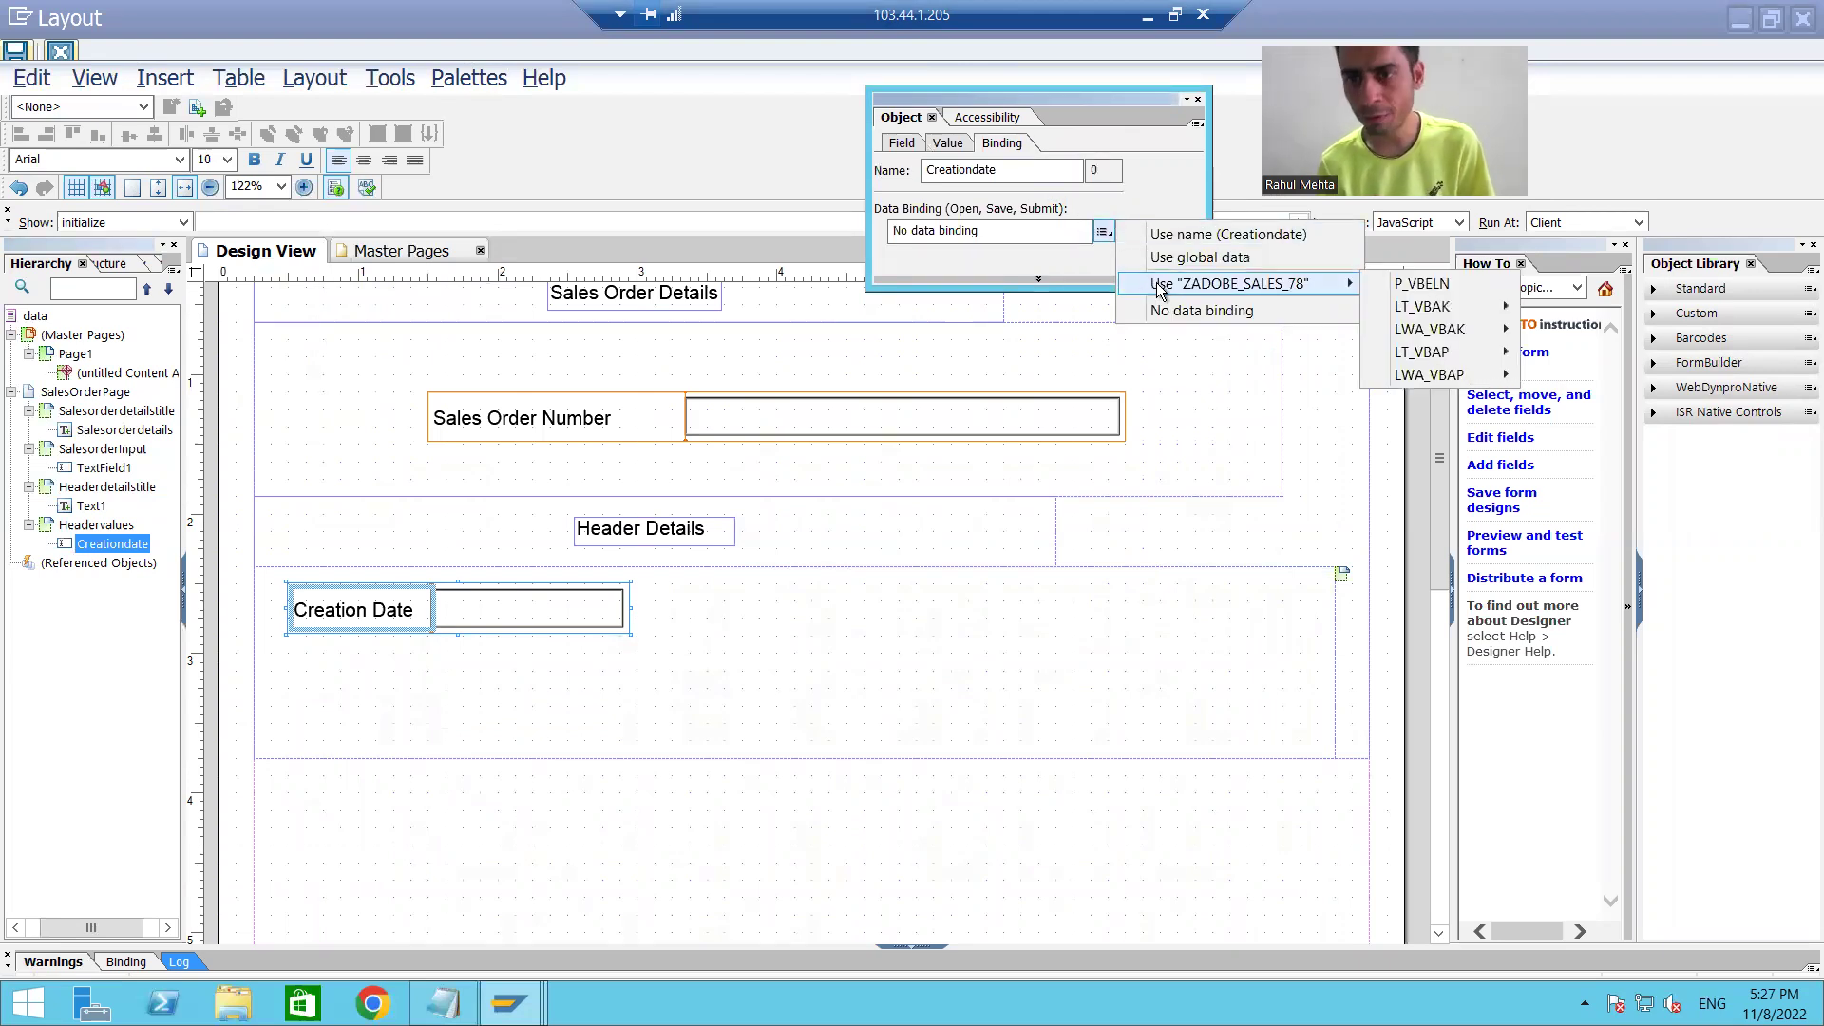
pyautogui.moveTo(1430, 309)
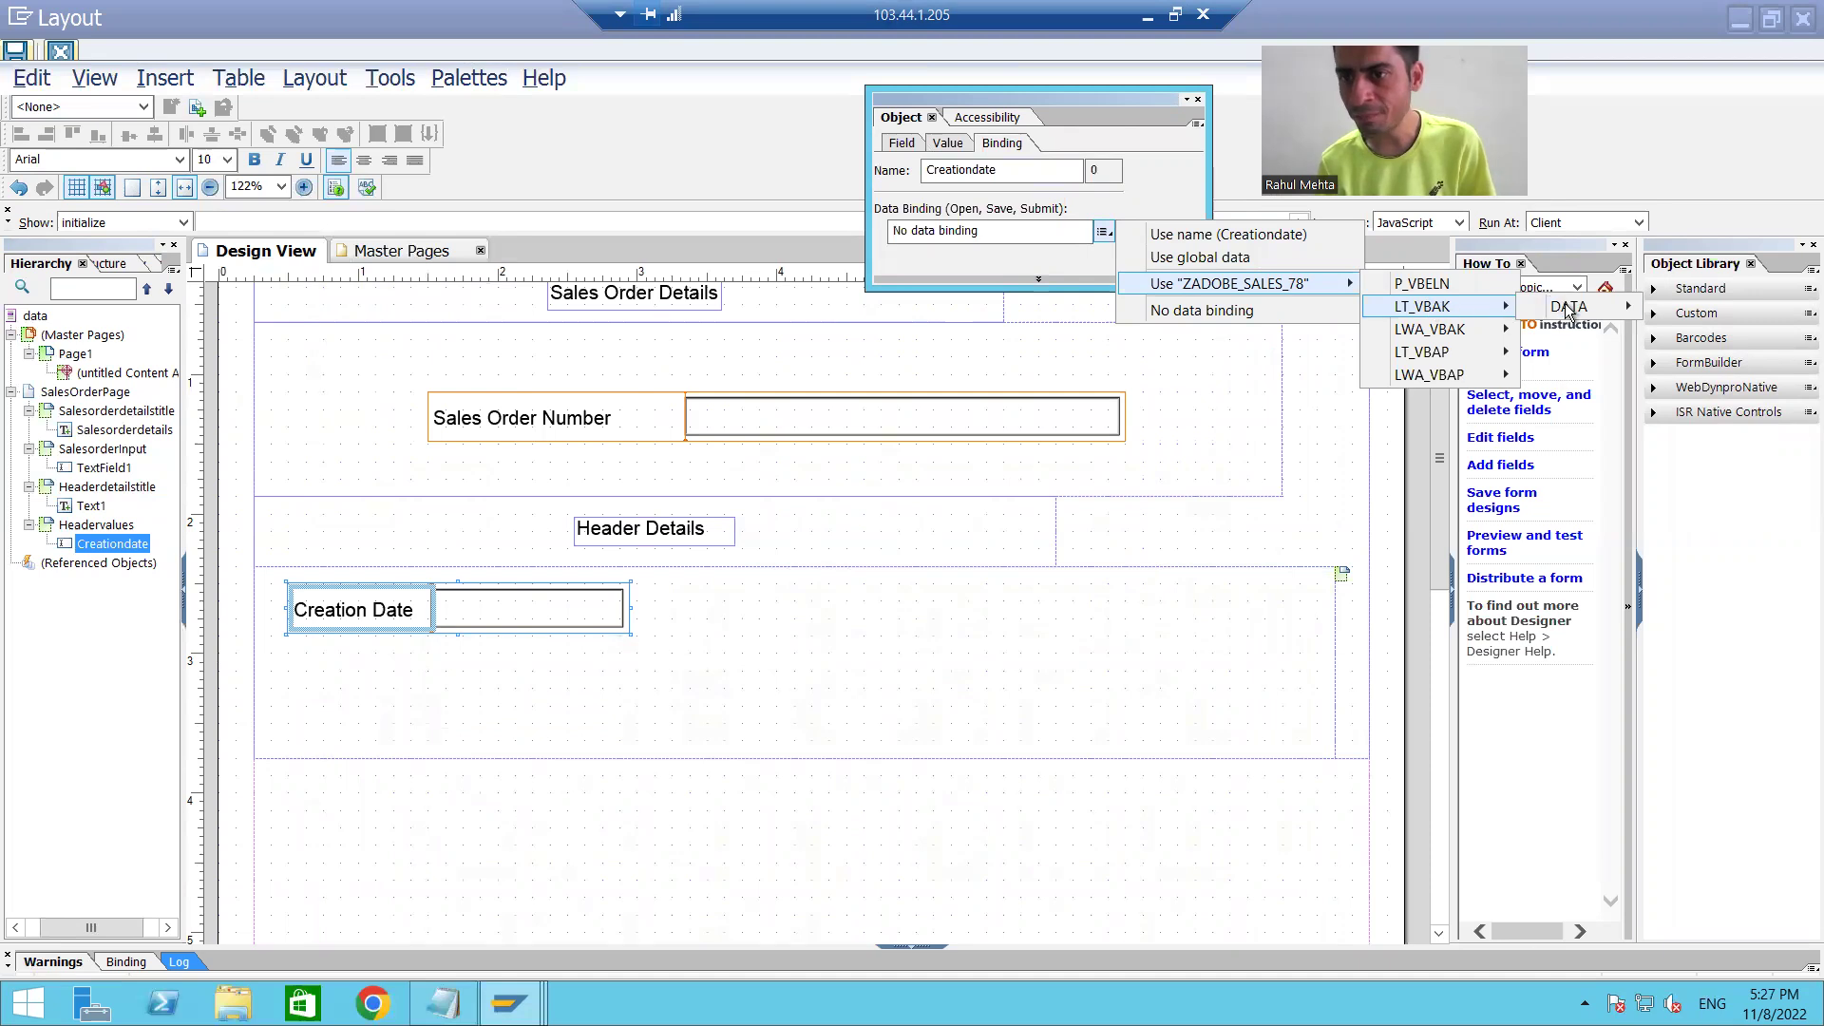
pyautogui.moveTo(1568, 314)
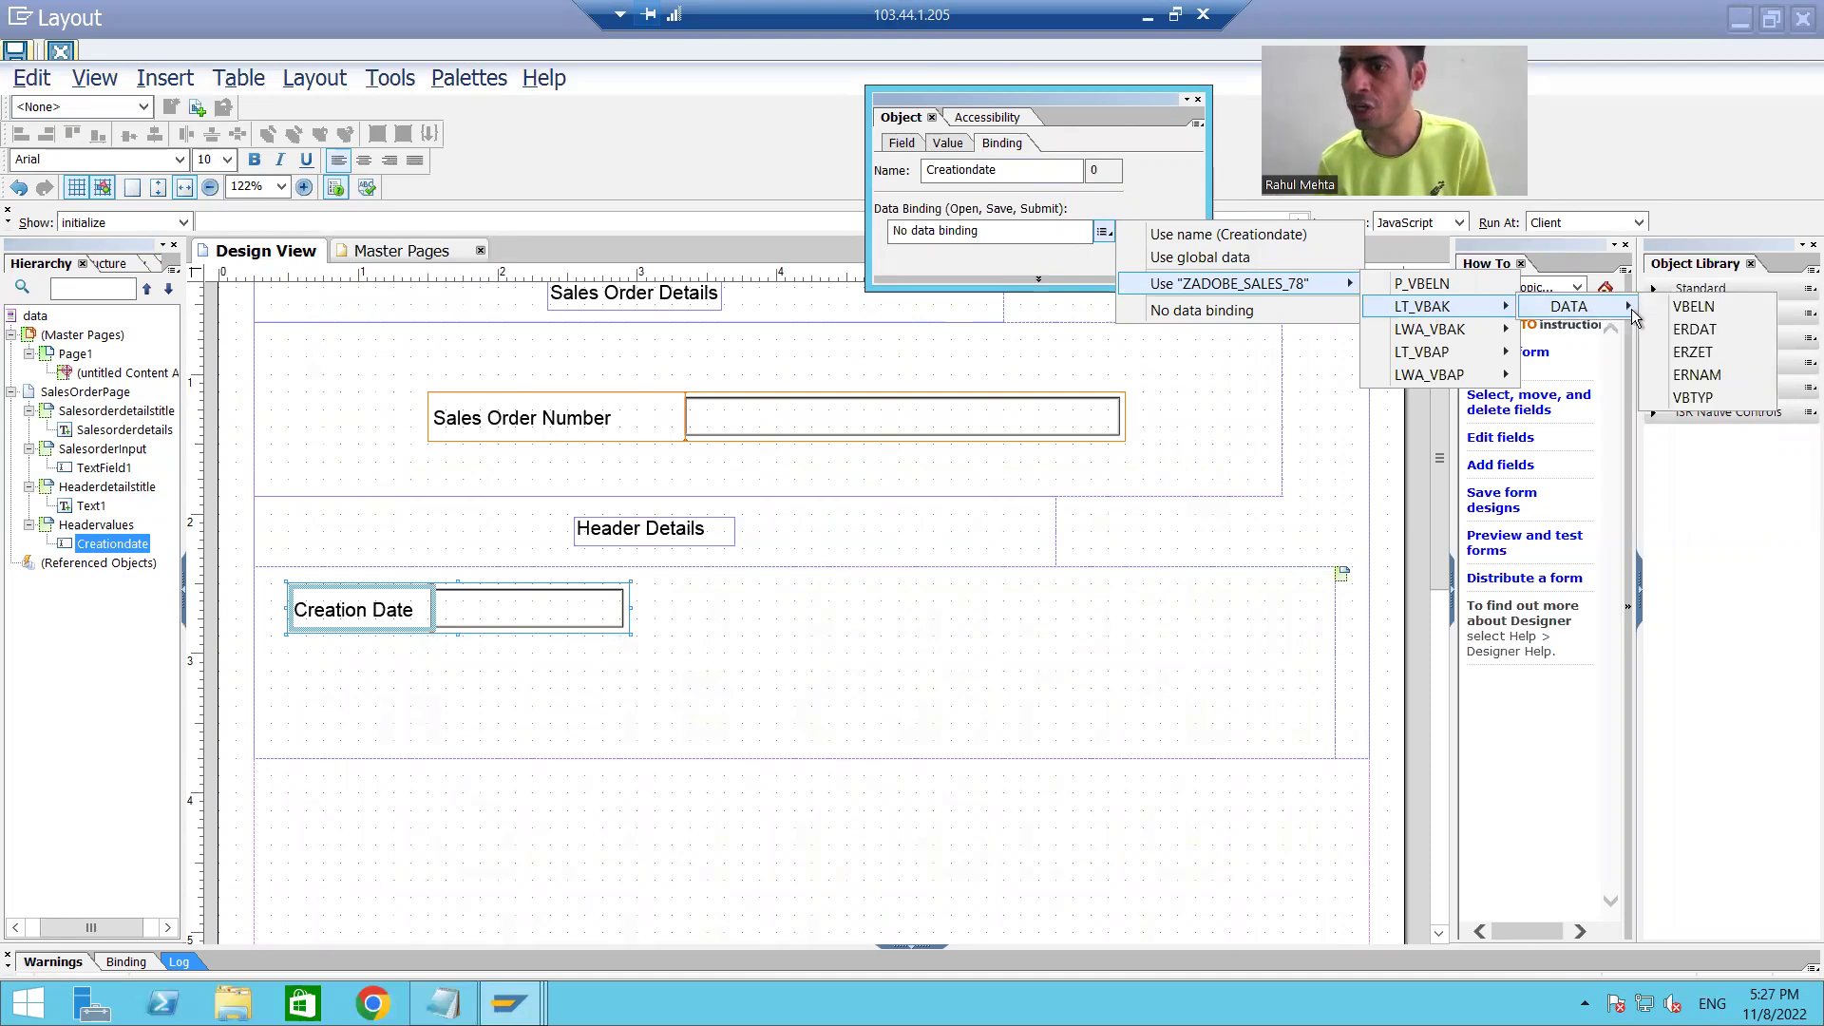
pyautogui.click(1685, 335)
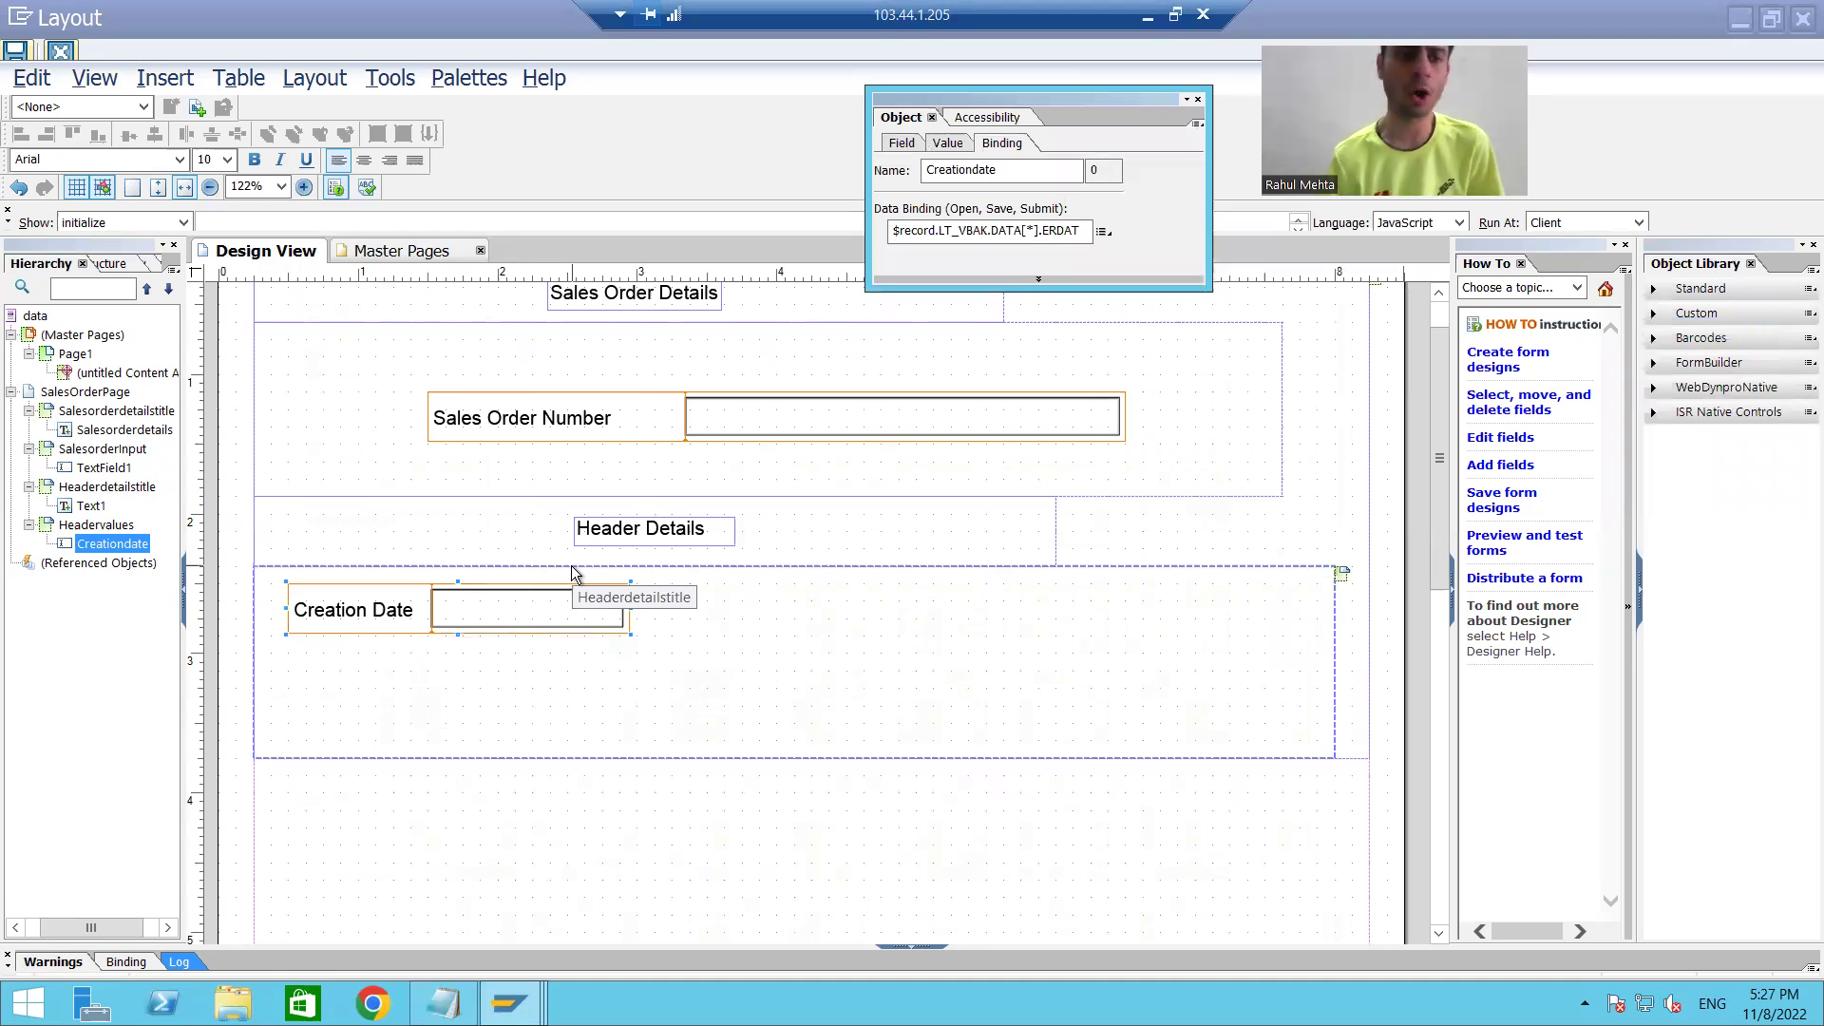
# Step: Insert a standard Text Field into the Headervalues subform and place it to the right of the Creation Date field, in the same row
pyautogui.click(95, 528)
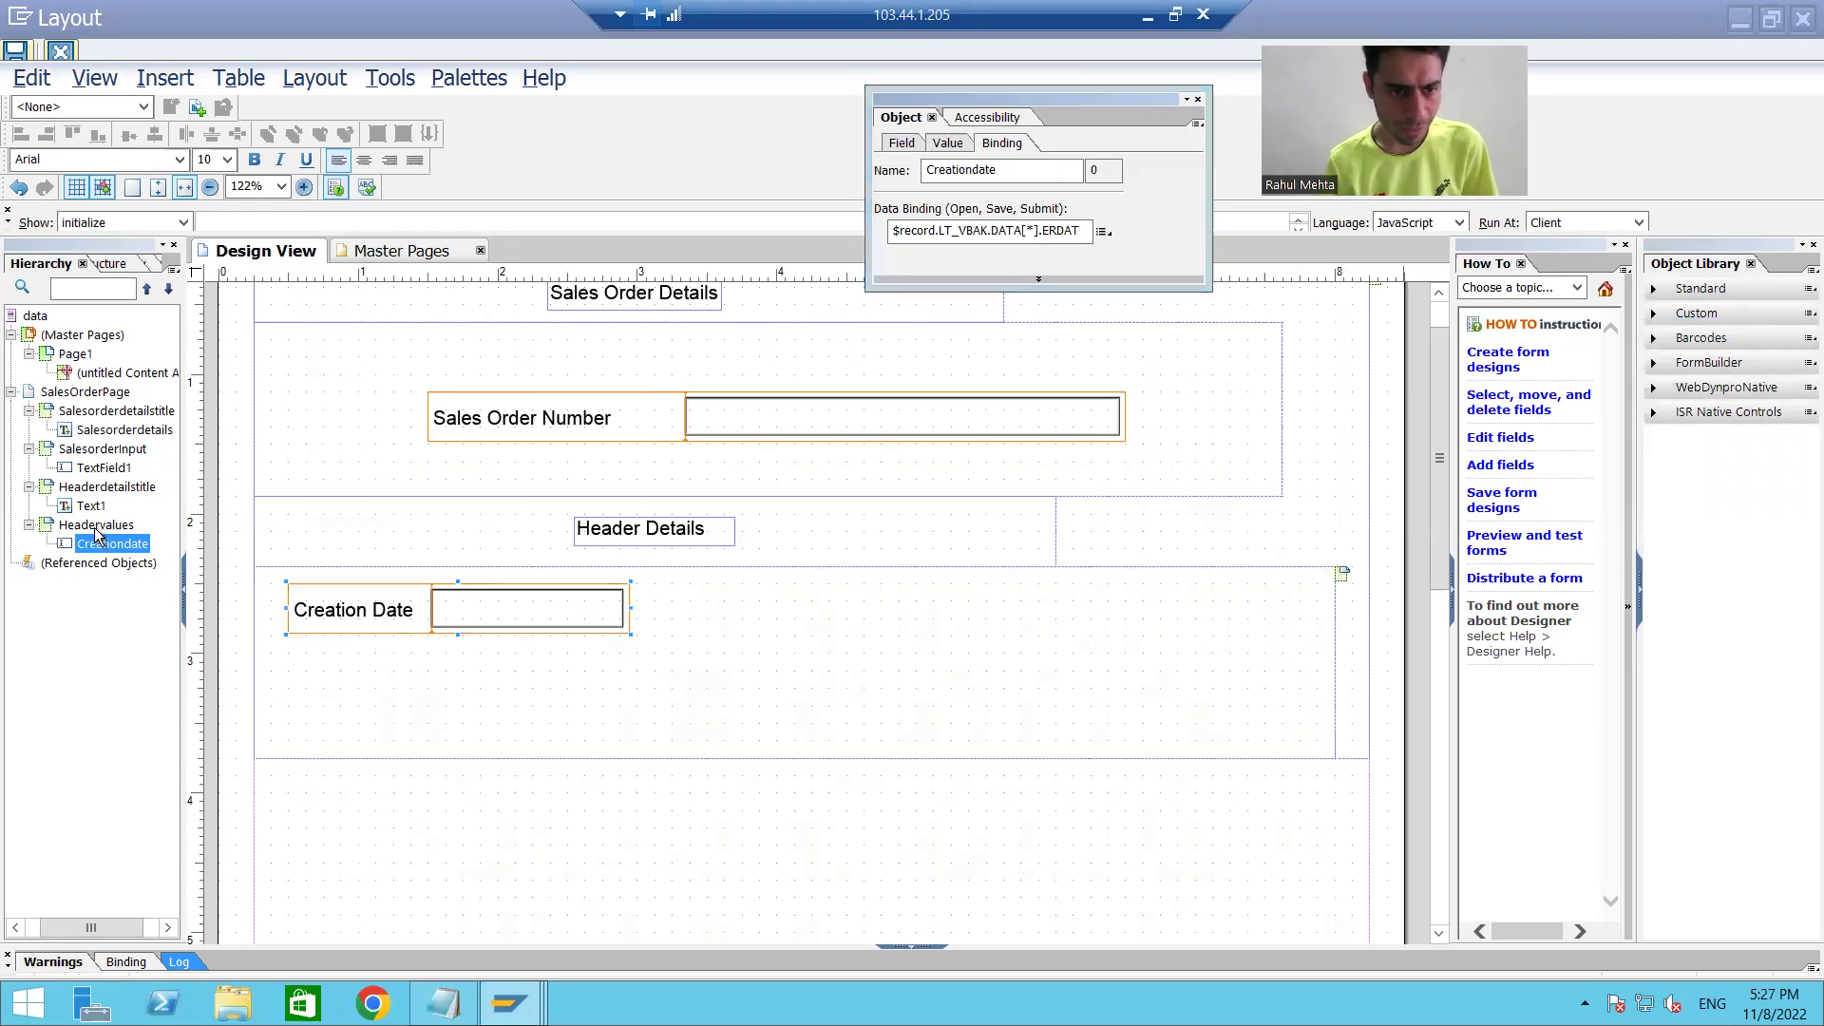
pyautogui.rightClick(95, 528)
pyautogui.press('F2')
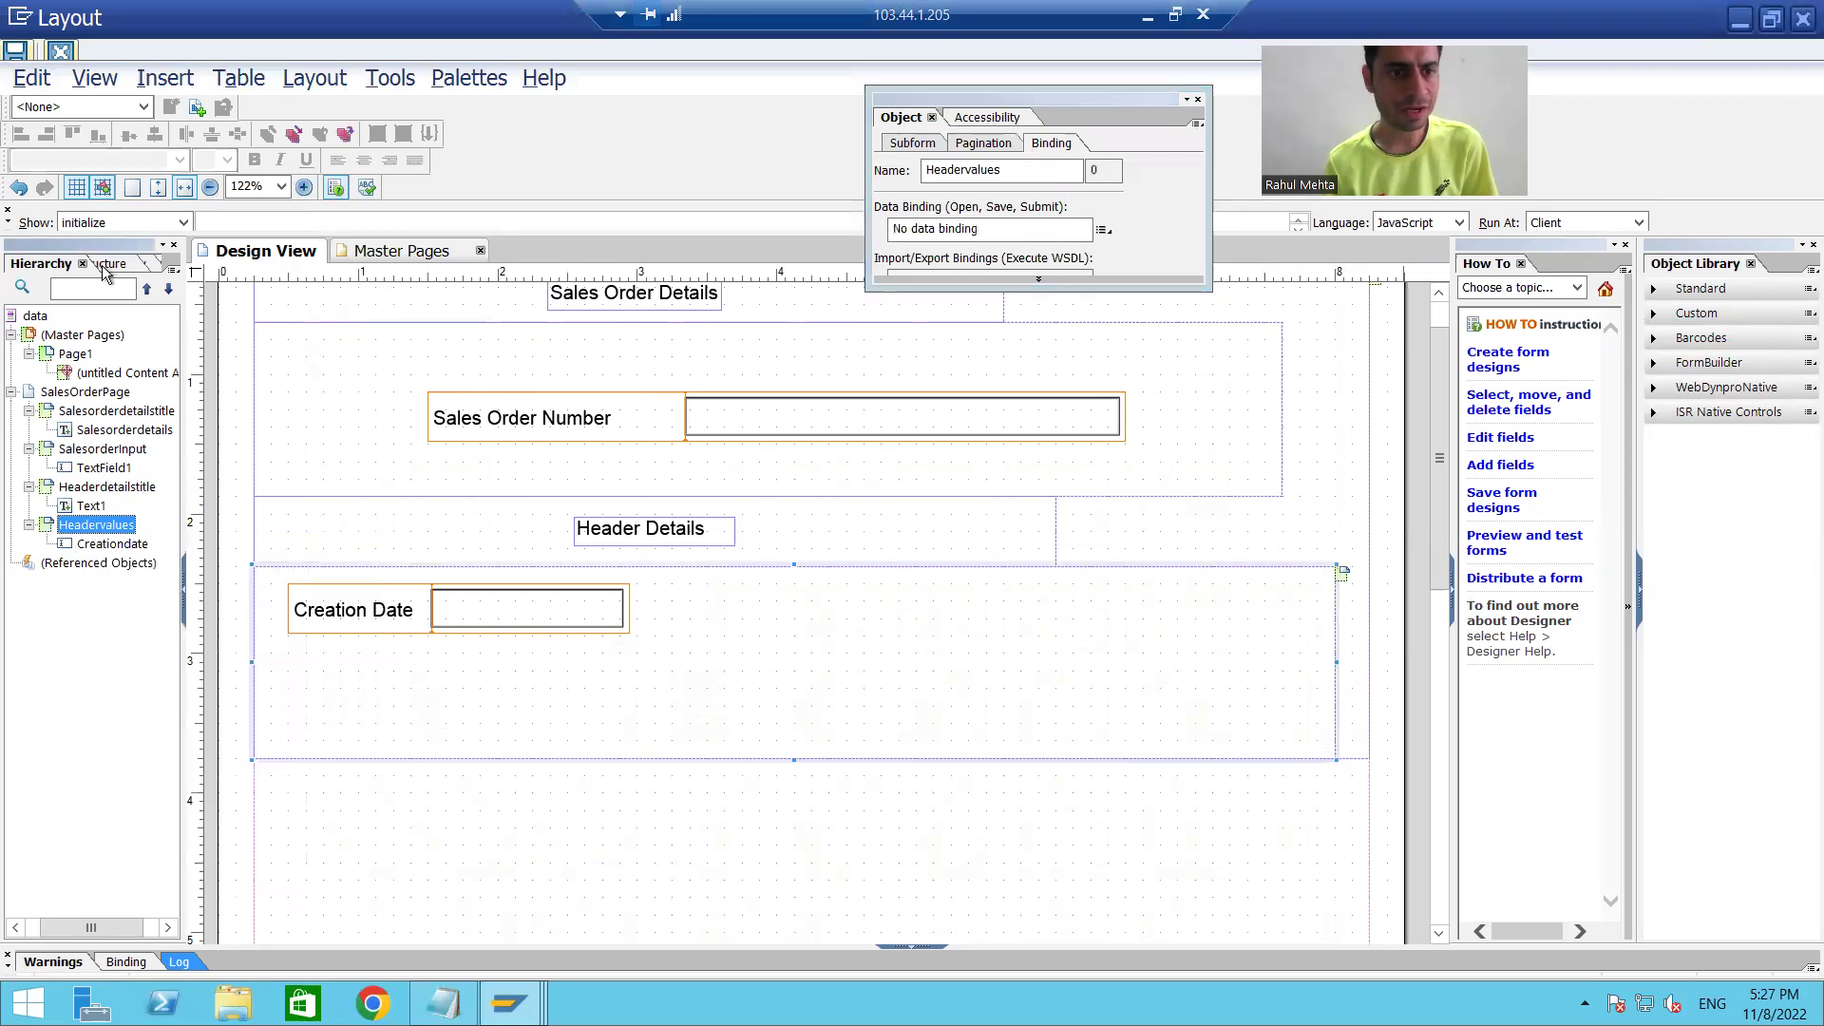
pyautogui.click(164, 80)
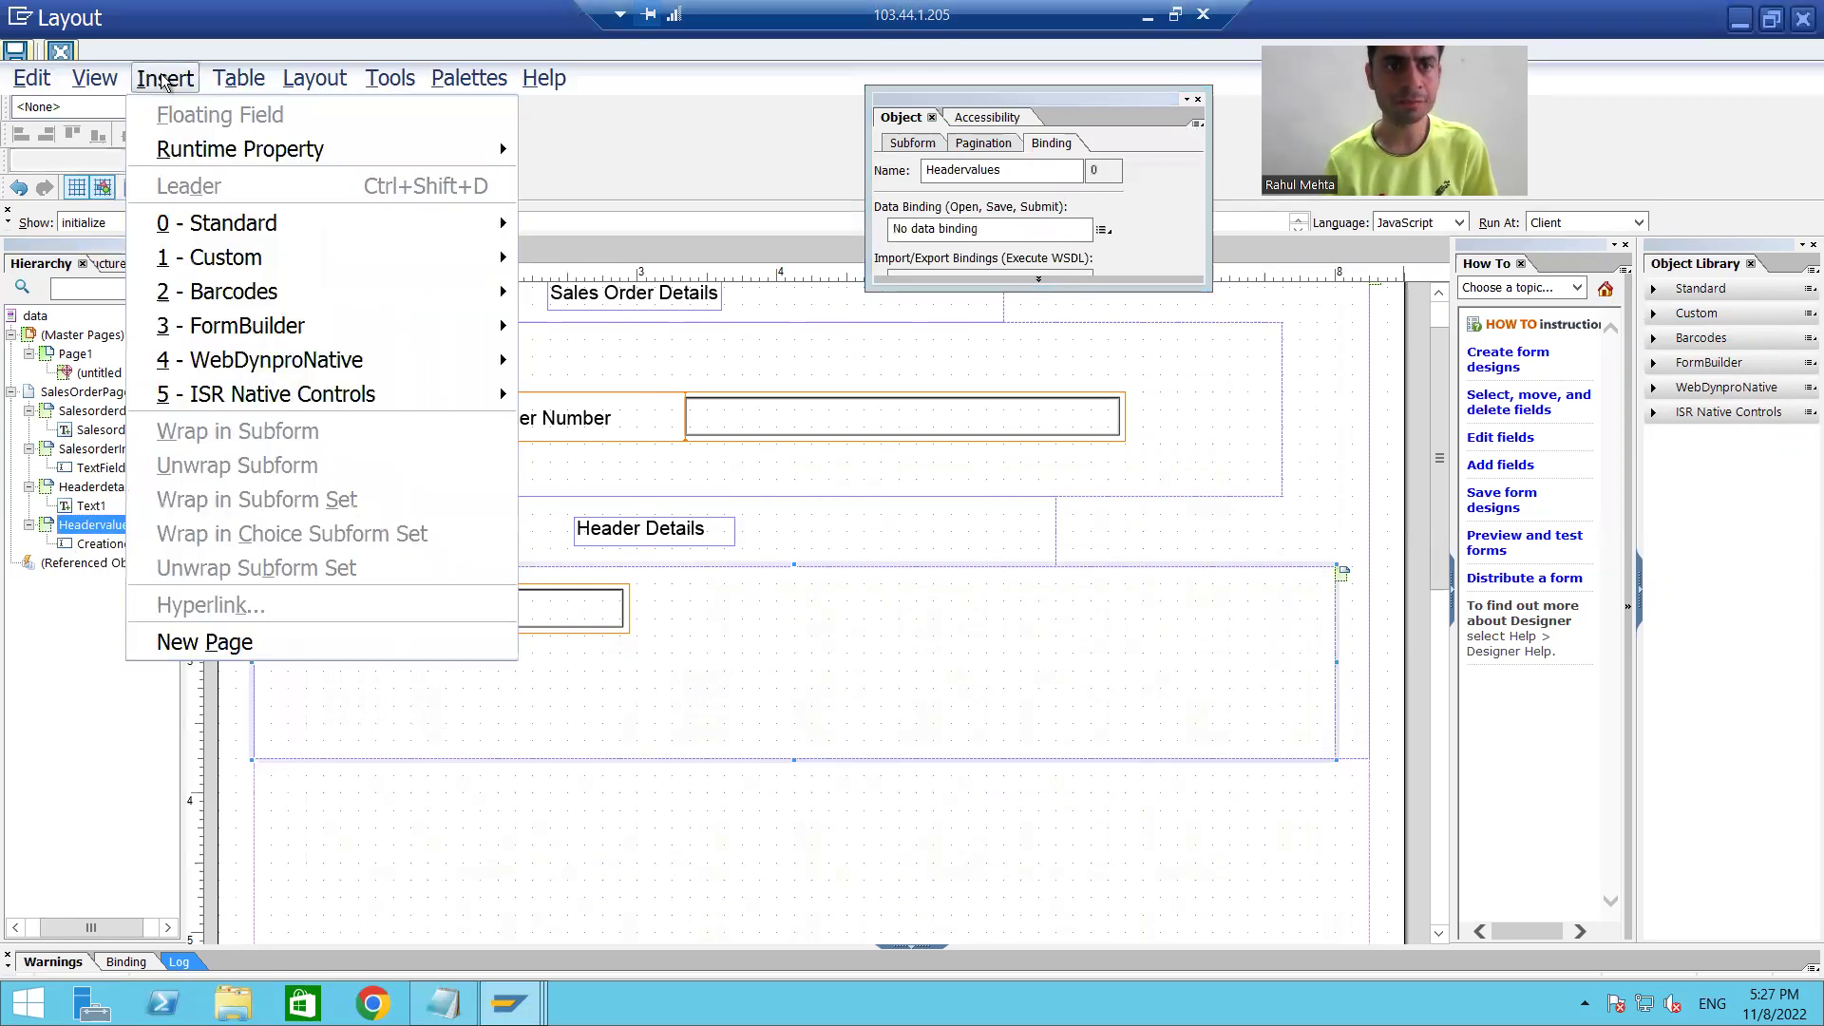
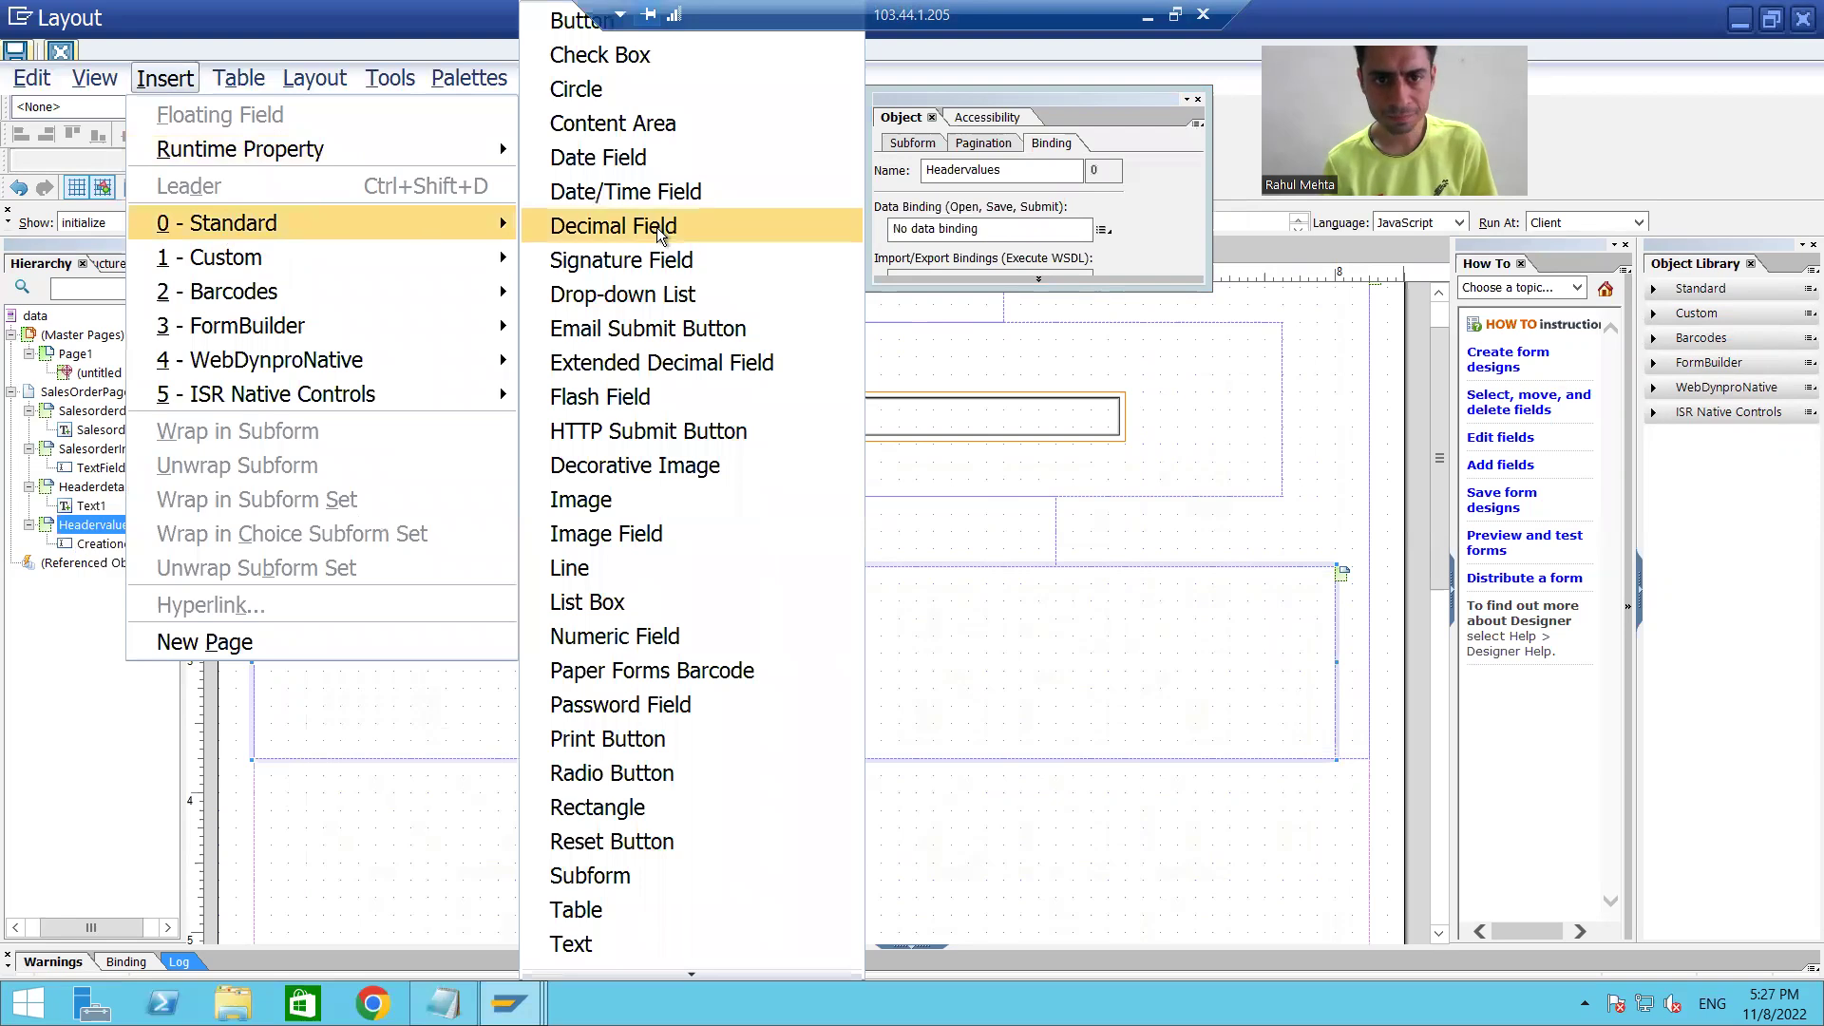
pyautogui.moveTo(688, 977)
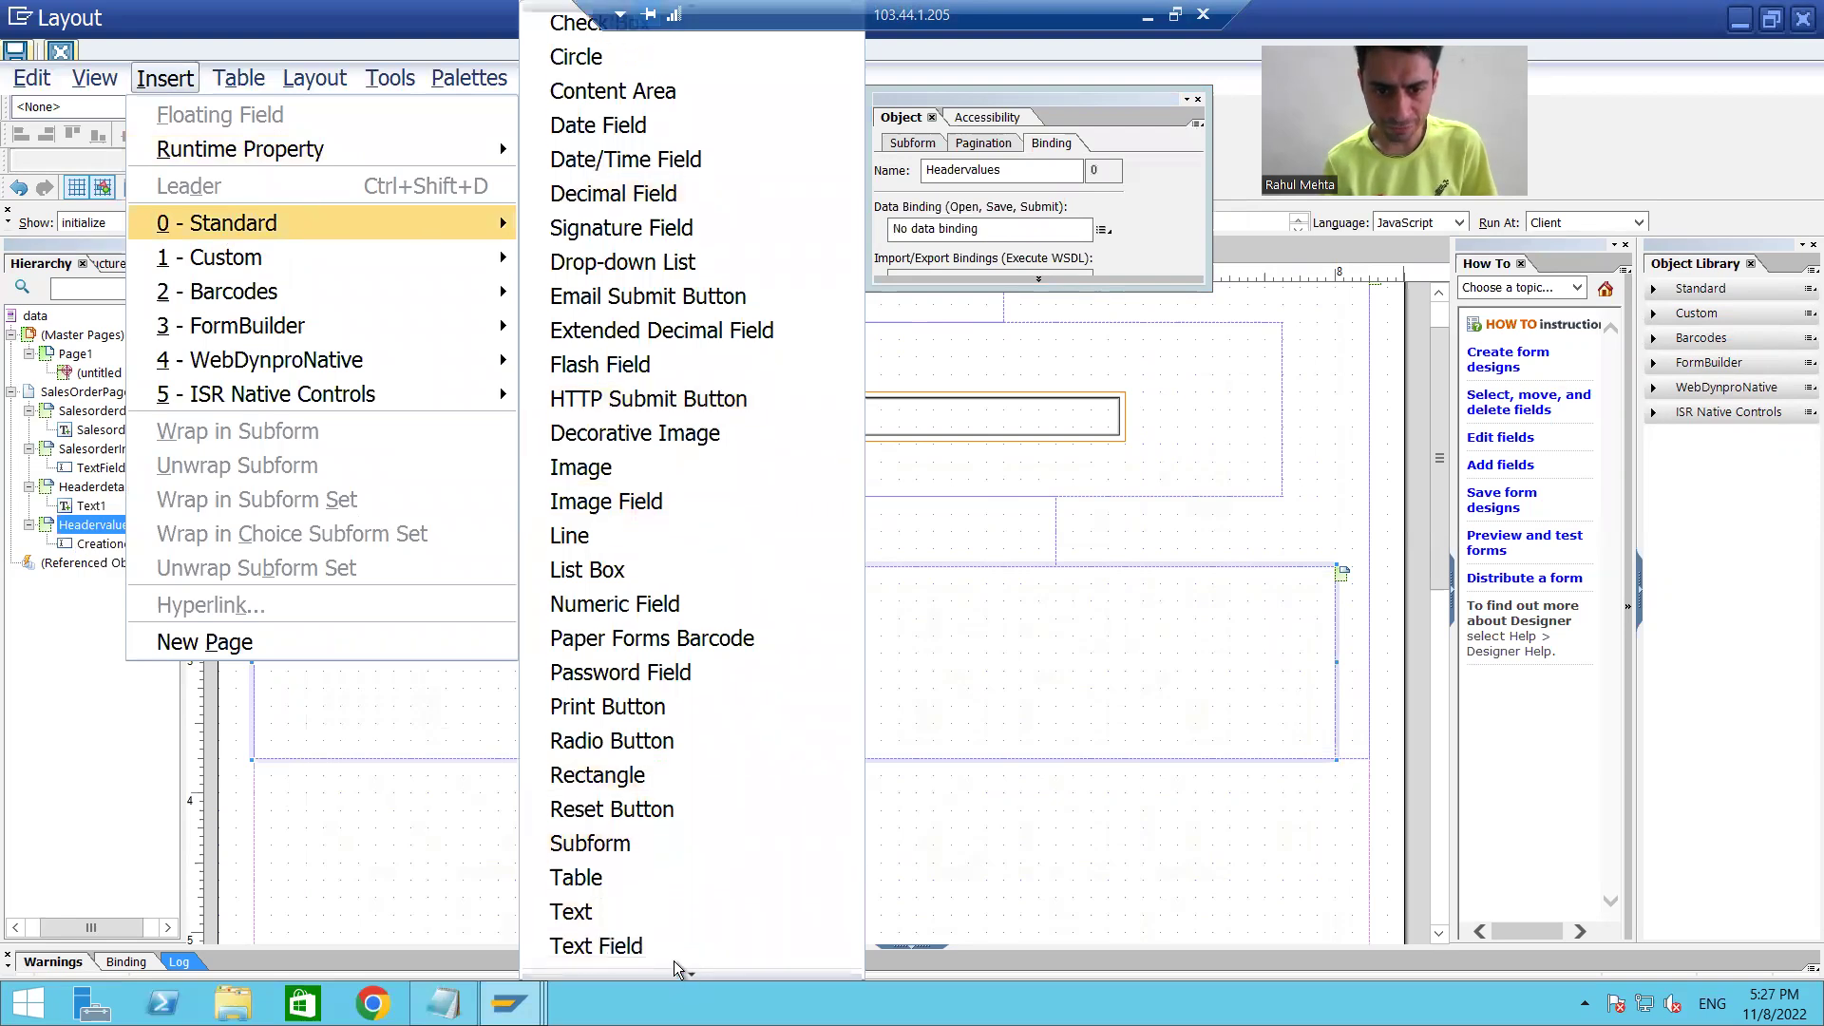
pyautogui.click(654, 933)
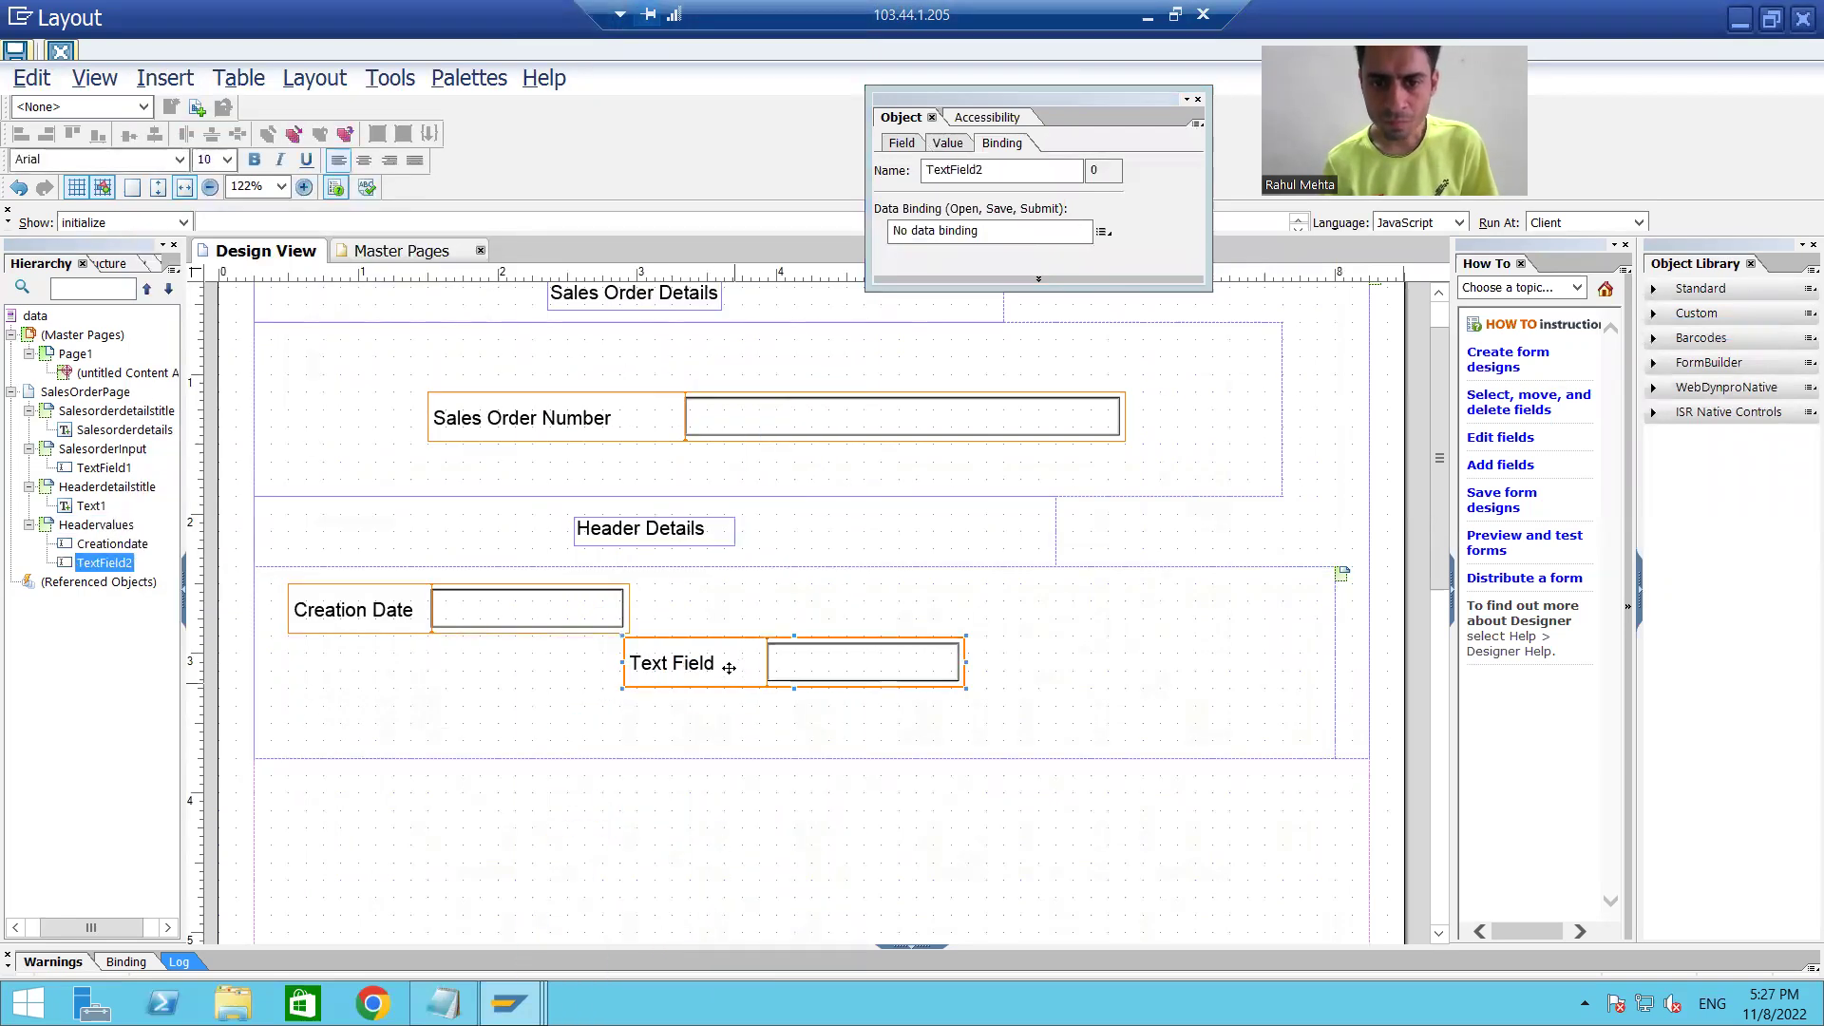
pyautogui.moveTo(732, 659); pyautogui.dragTo(797, 640)
pyautogui.moveTo(686, 623); pyautogui.dragTo(725, 596)
# Step: Following the field list in the text notes, rename the new text field object as Username and set its caption to "User Name"
pyautogui.click(443, 1003)
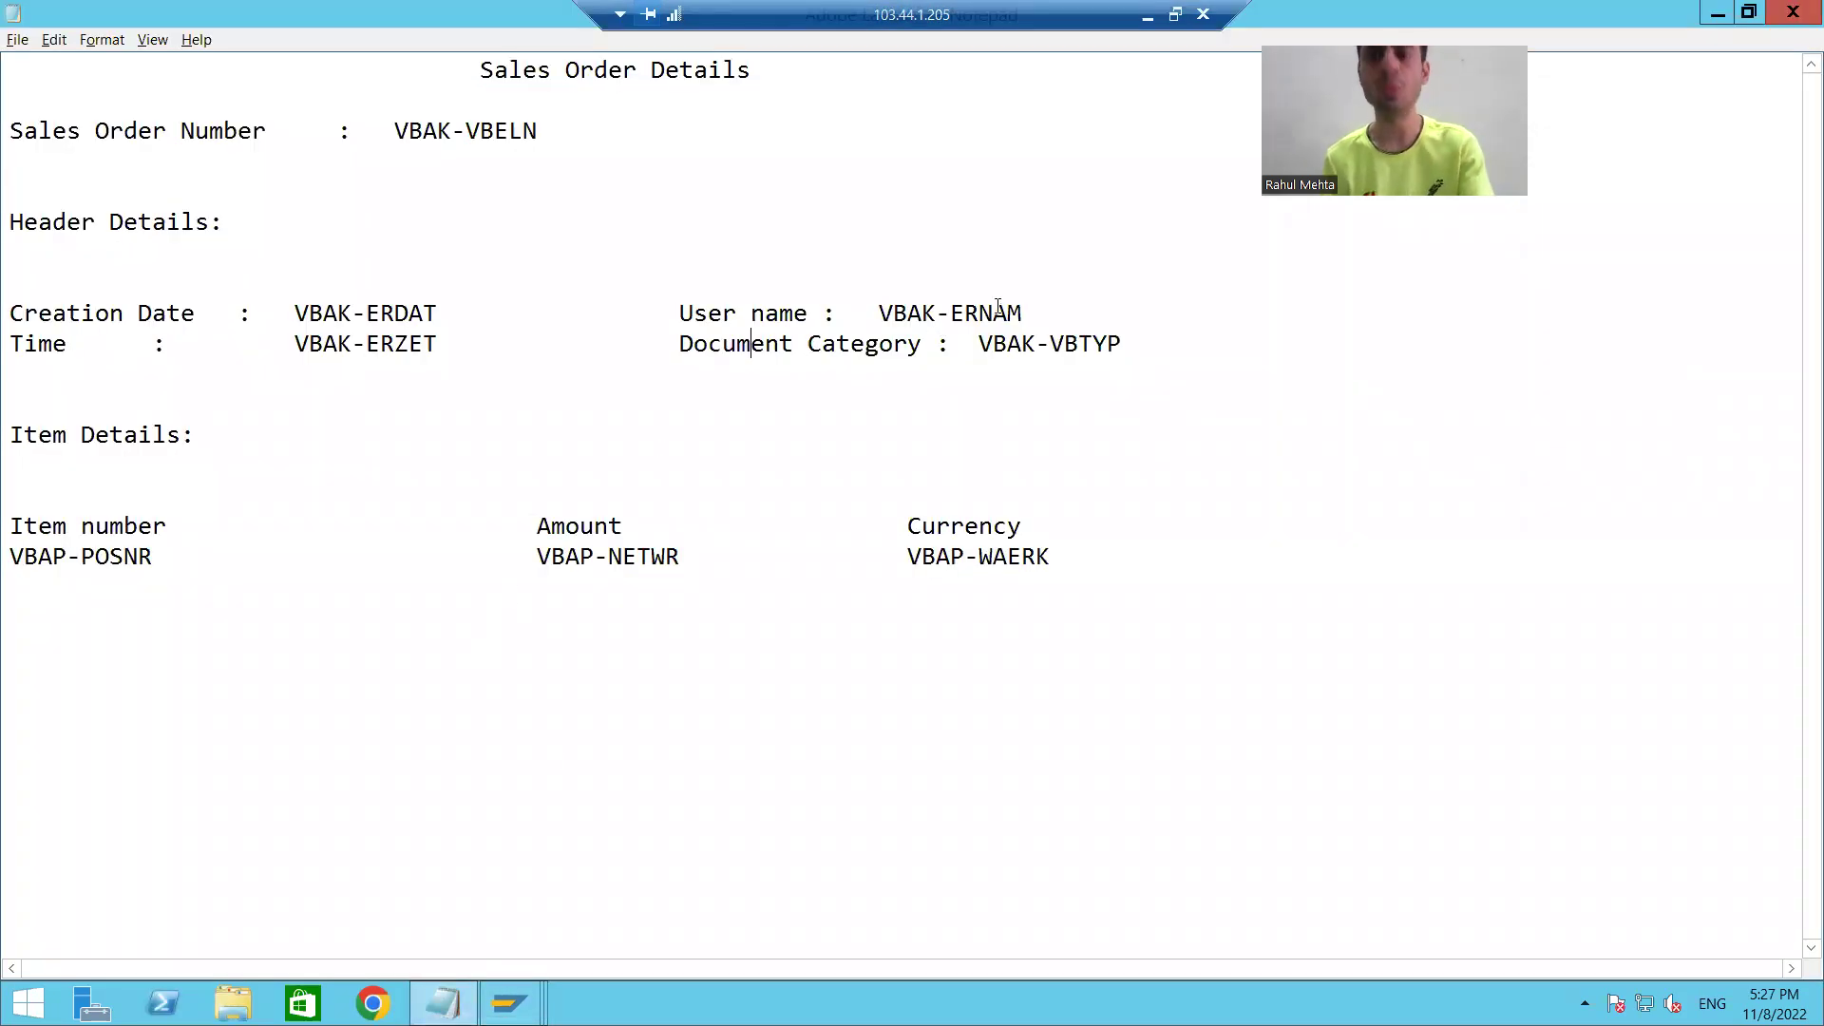
pyautogui.hotkey('alt', 'Tab')
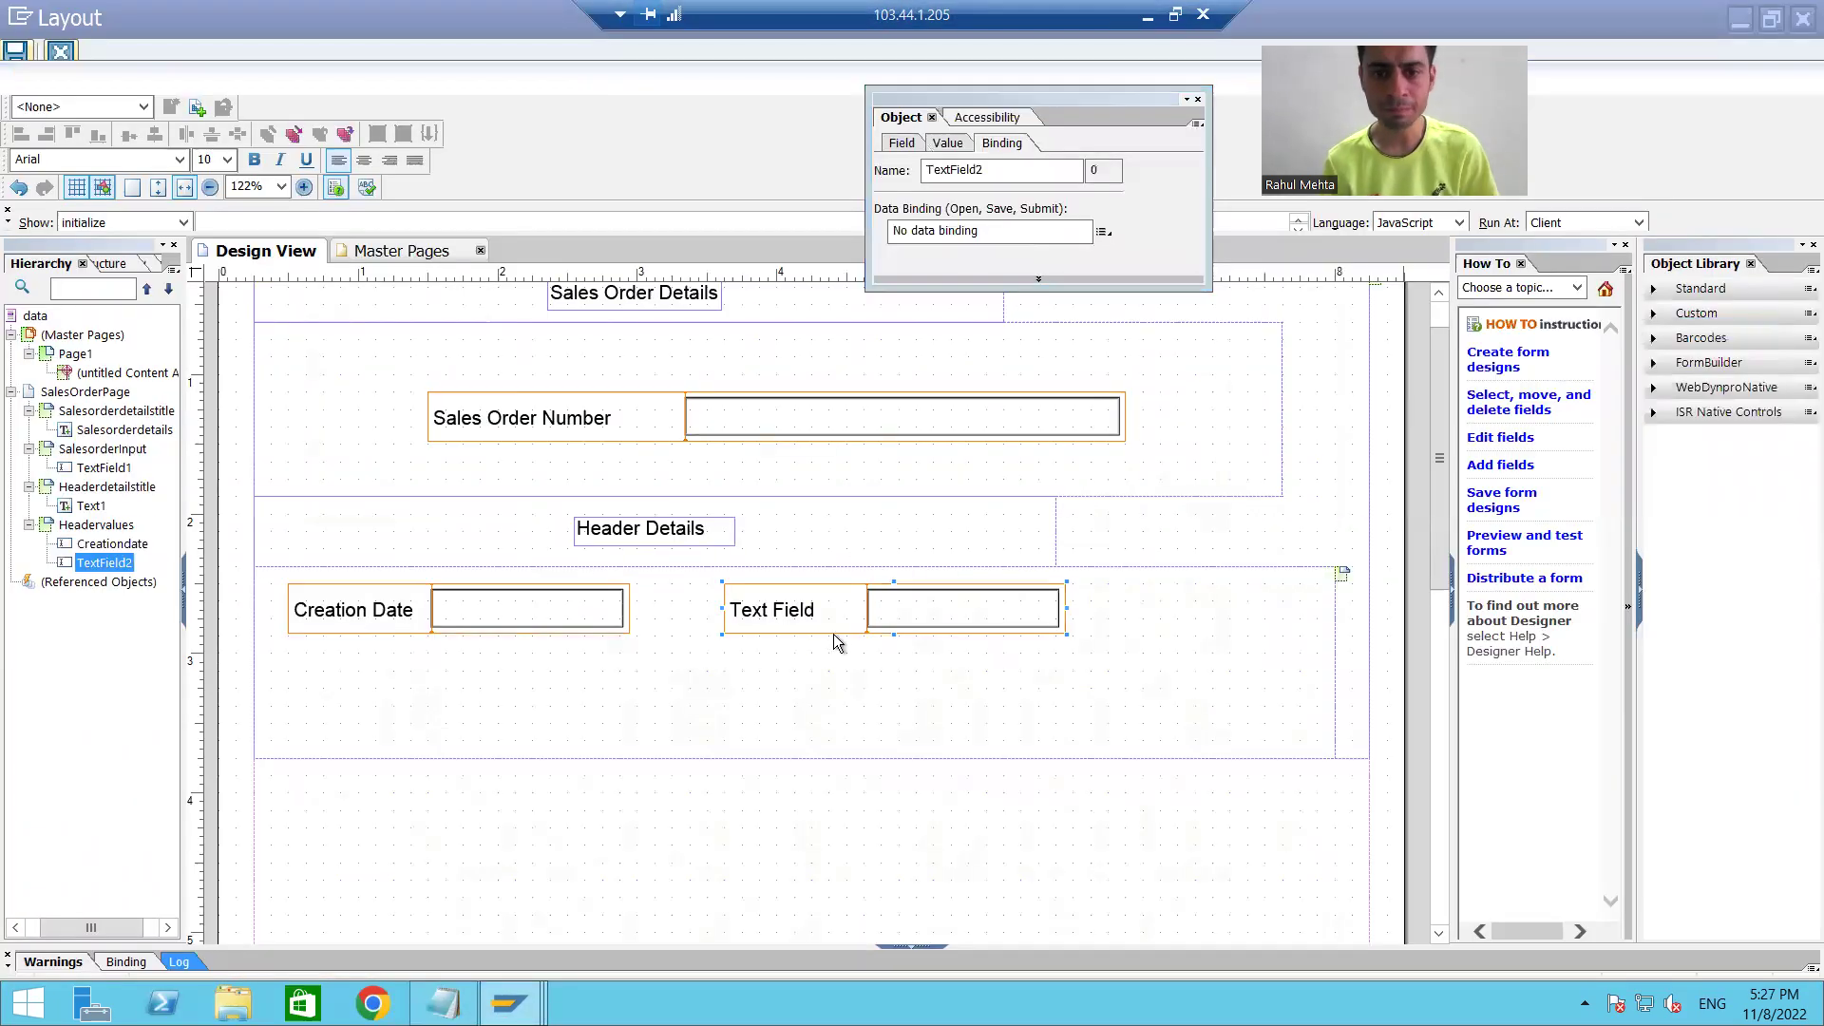
pyautogui.click(89, 561)
pyautogui.rightClick(89, 561)
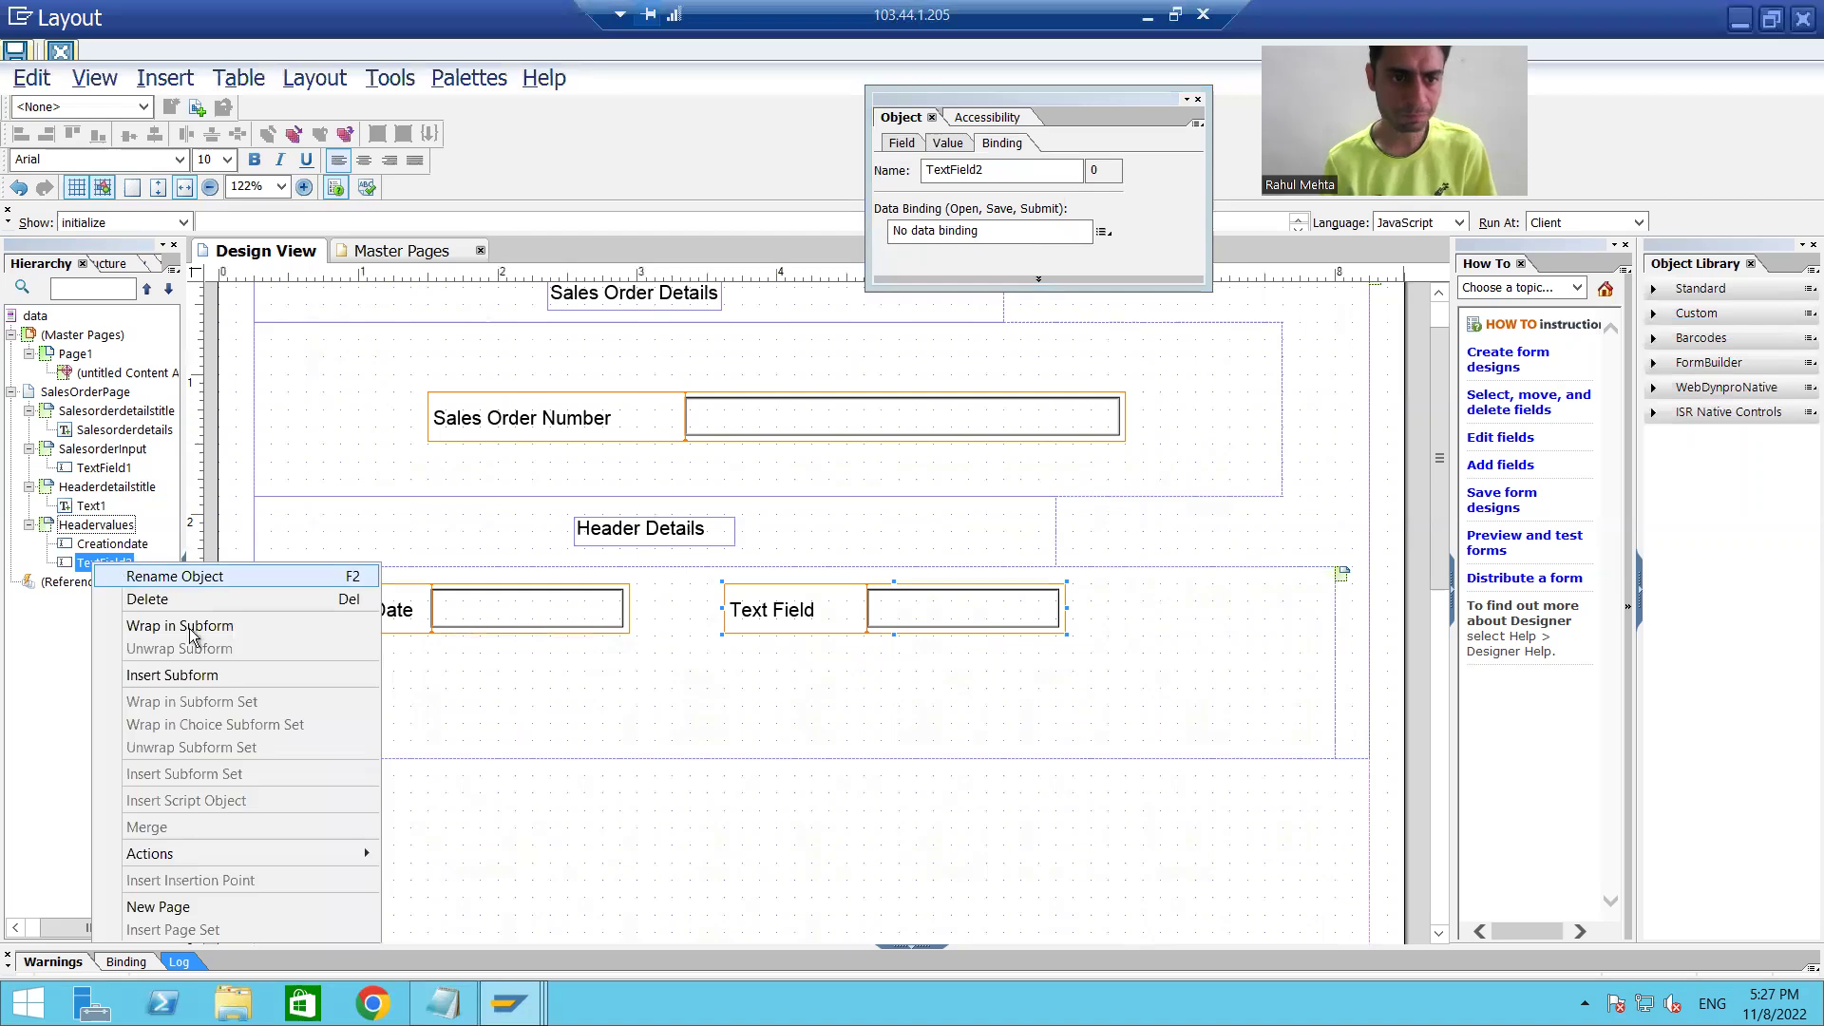
pyautogui.click(180, 576)
pyautogui.write('Us')
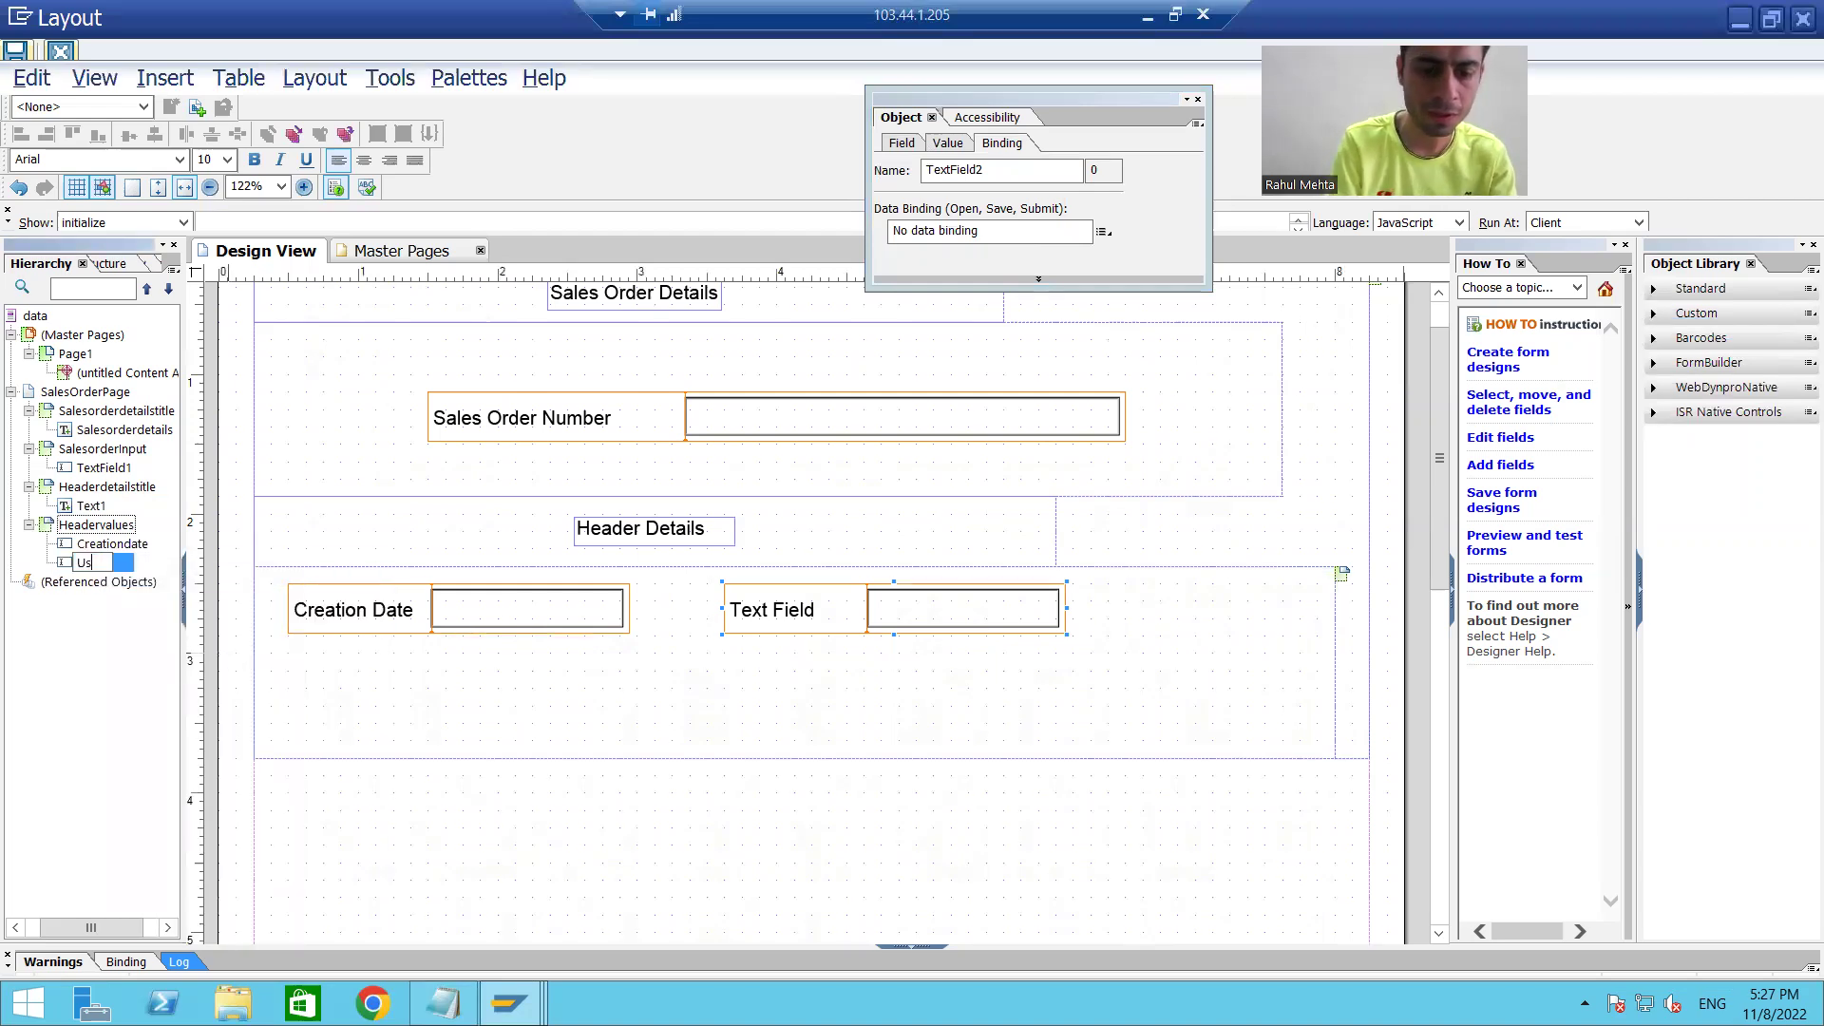
pyautogui.write('ername')
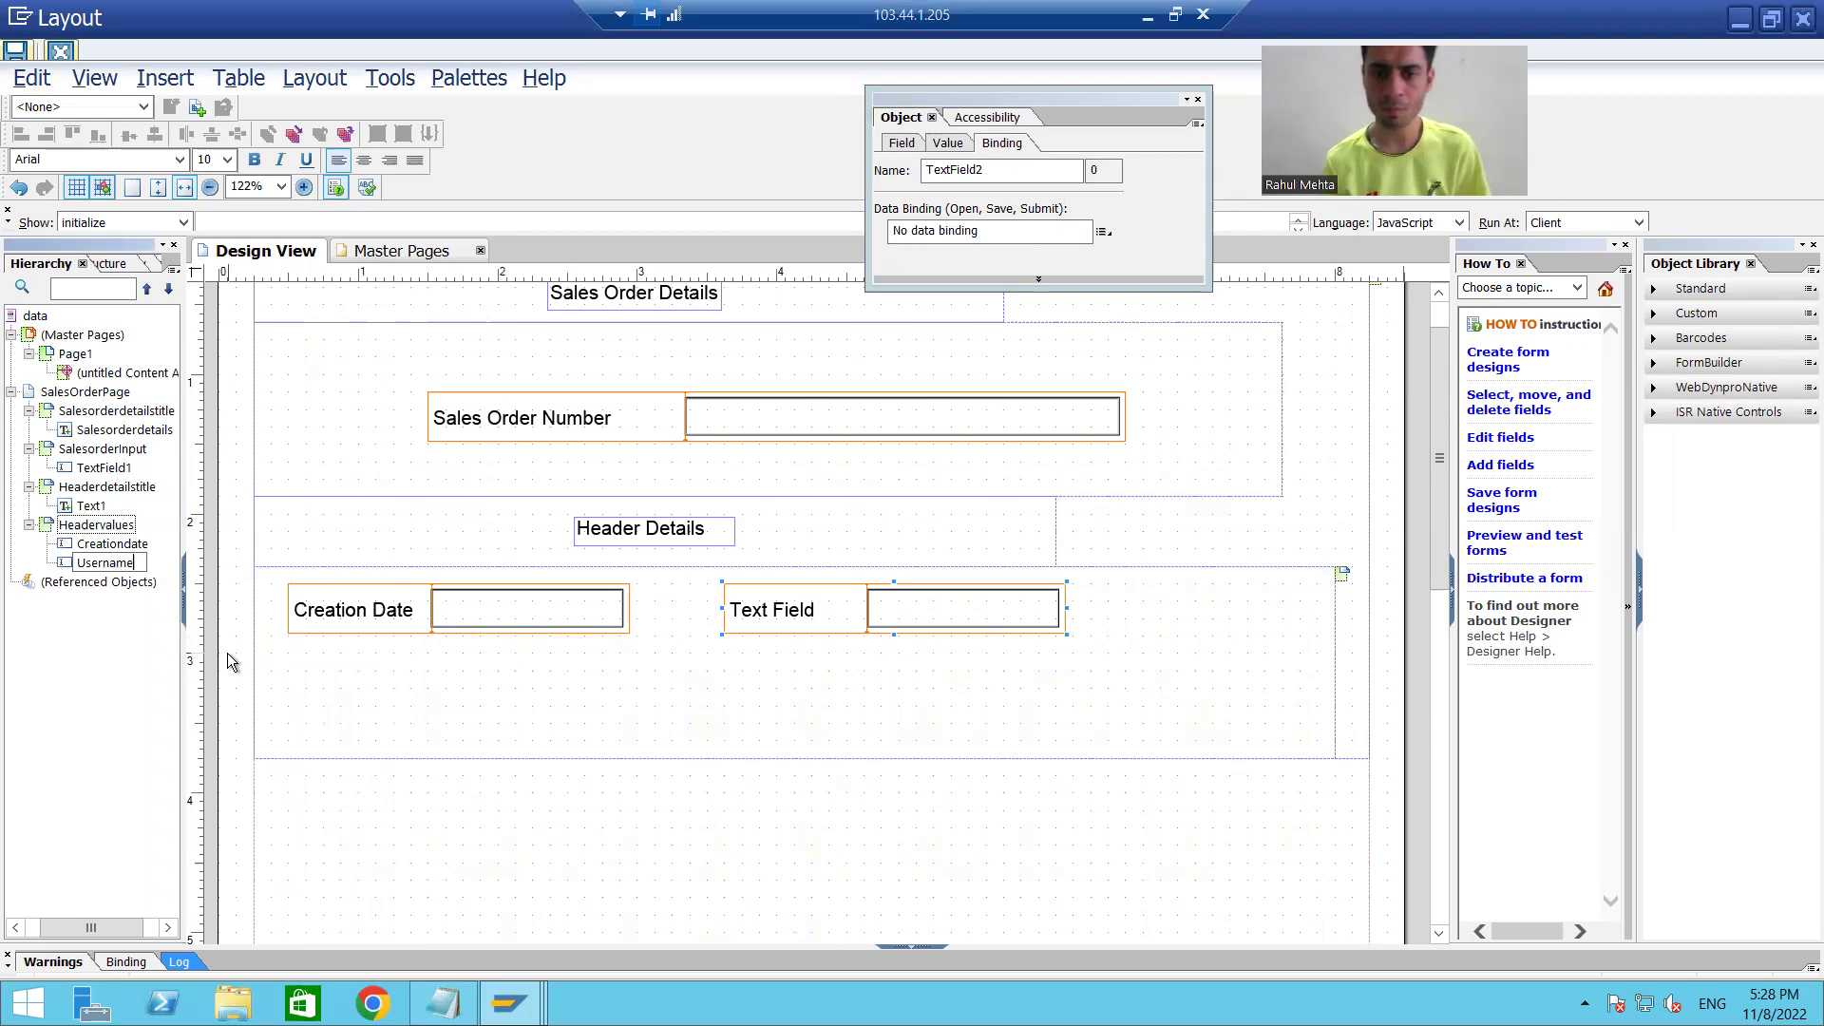
pyautogui.doubleClick(803, 608)
pyautogui.write('User')
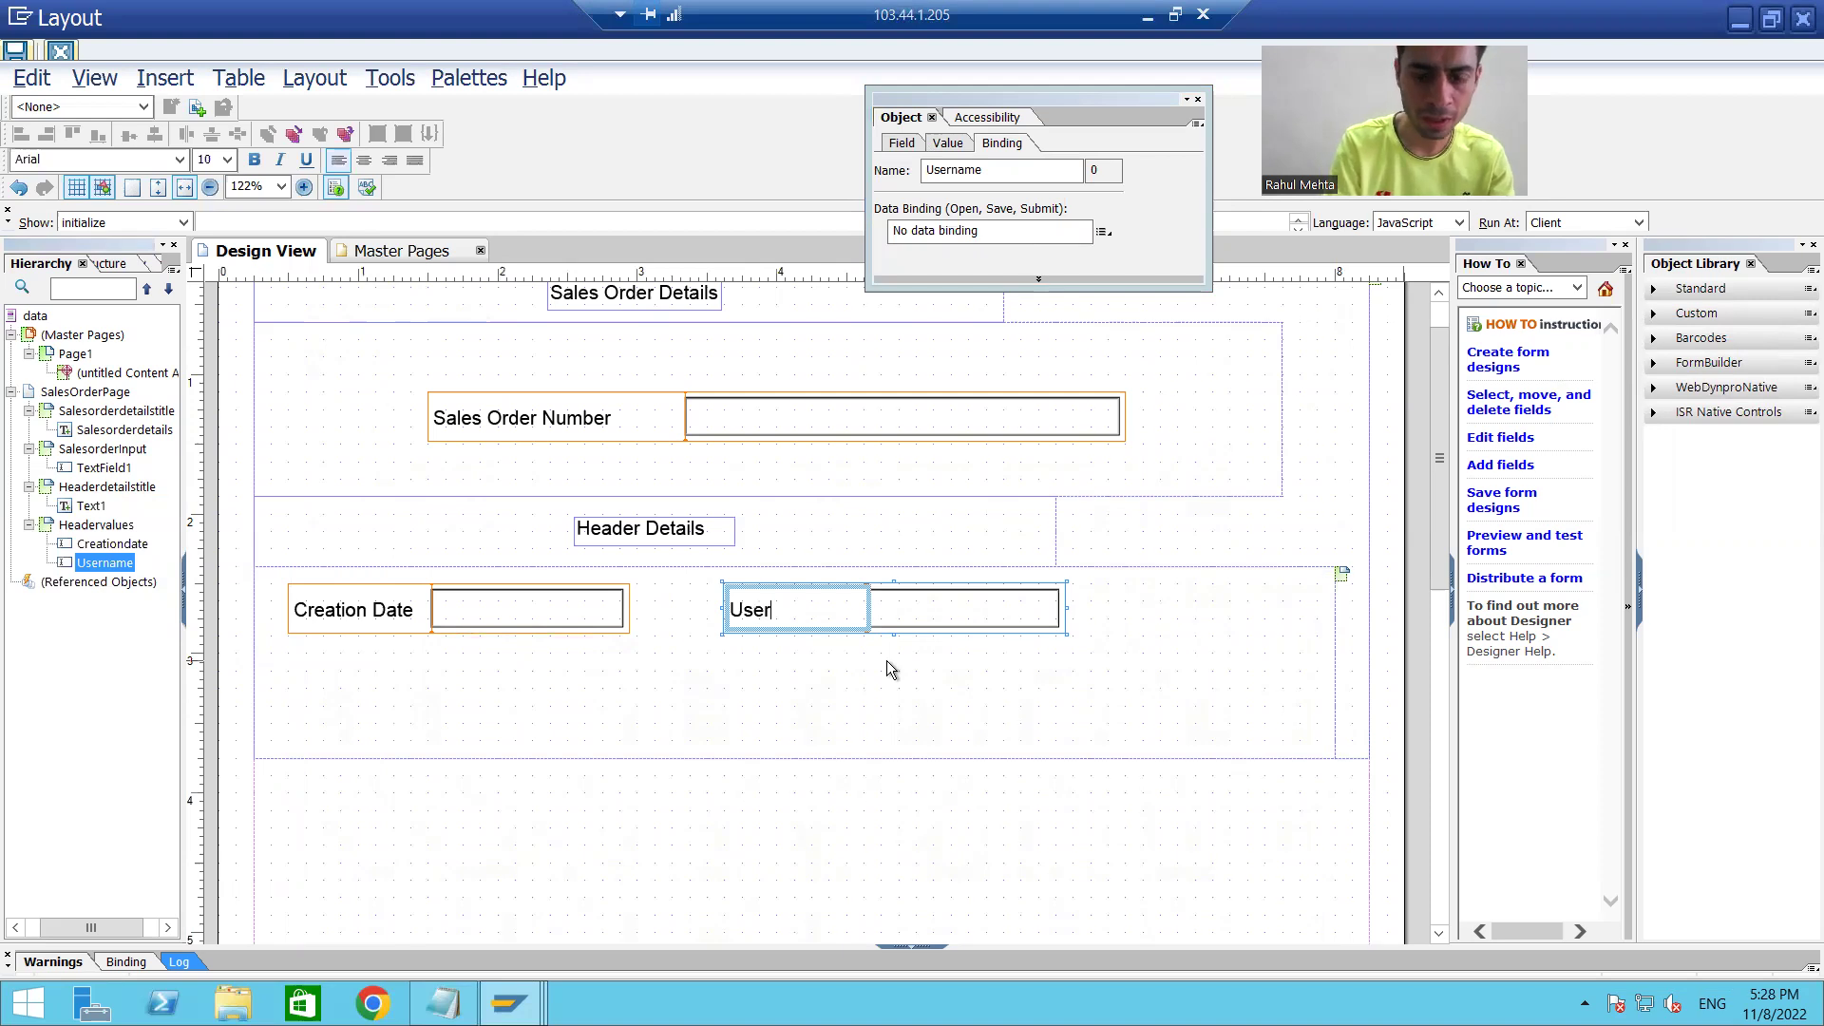
pyautogui.write(' Name')
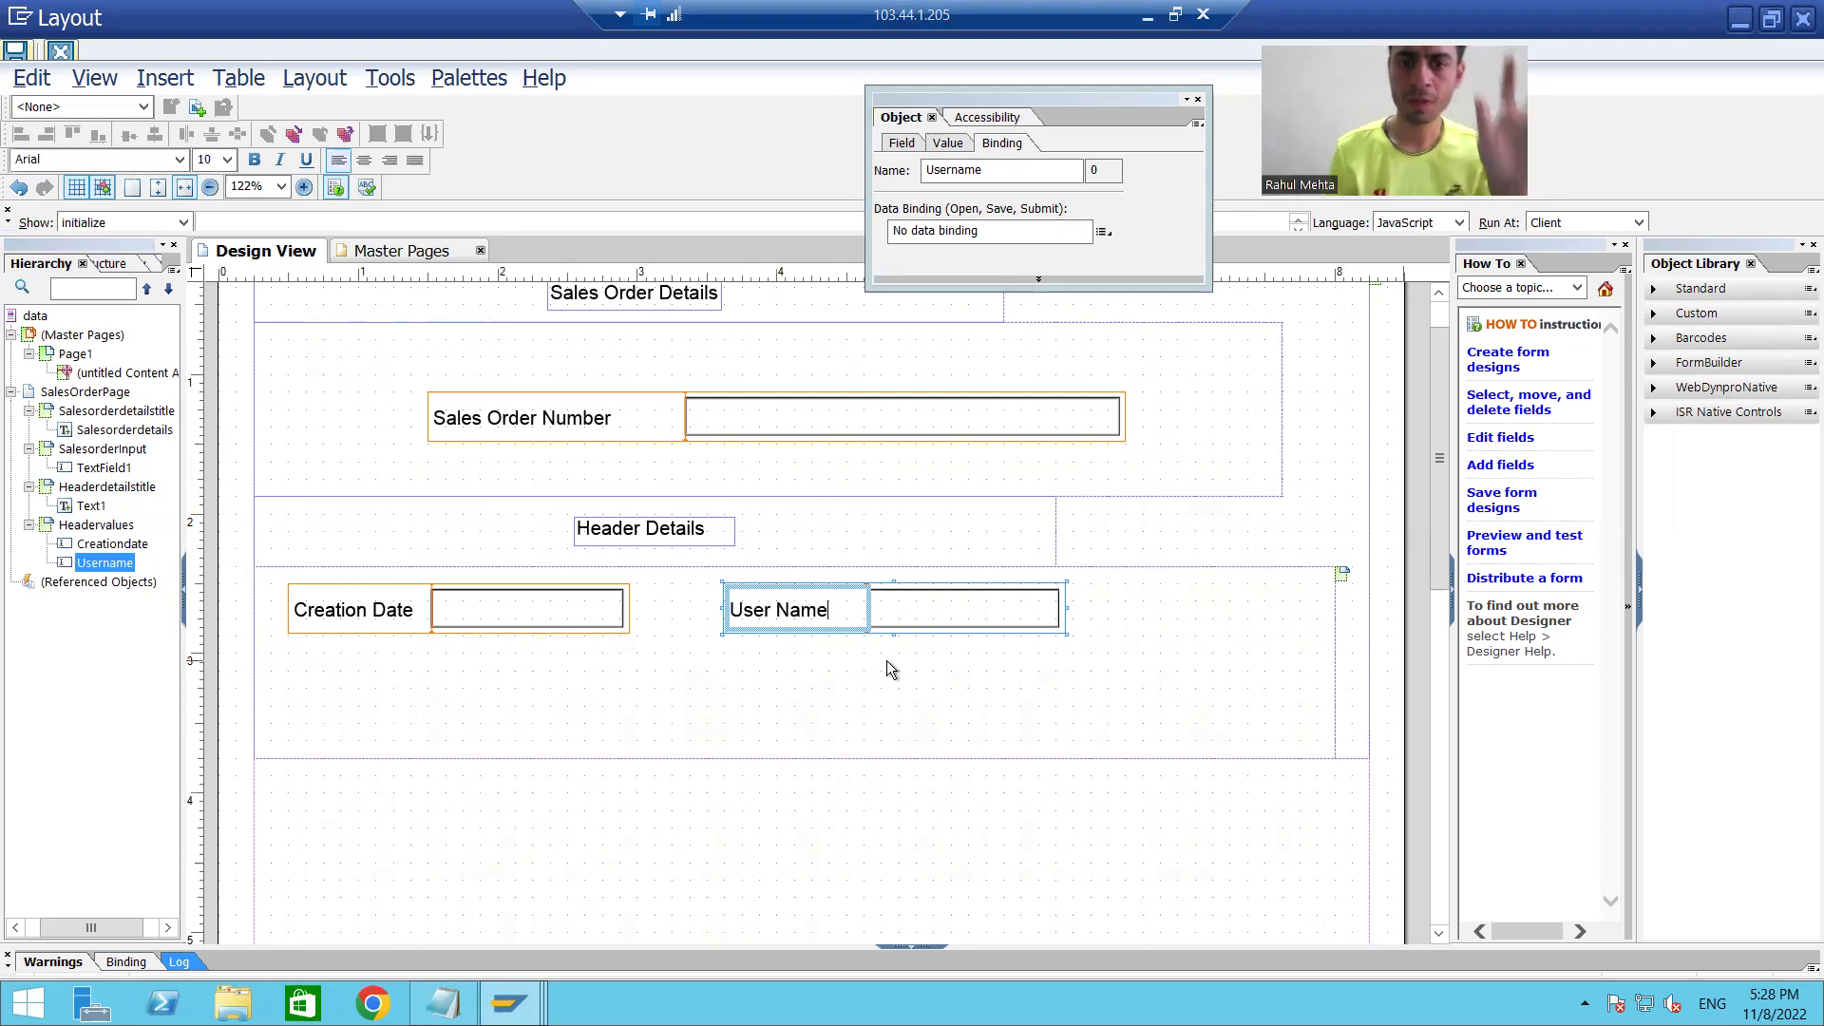
pyautogui.click(944, 600)
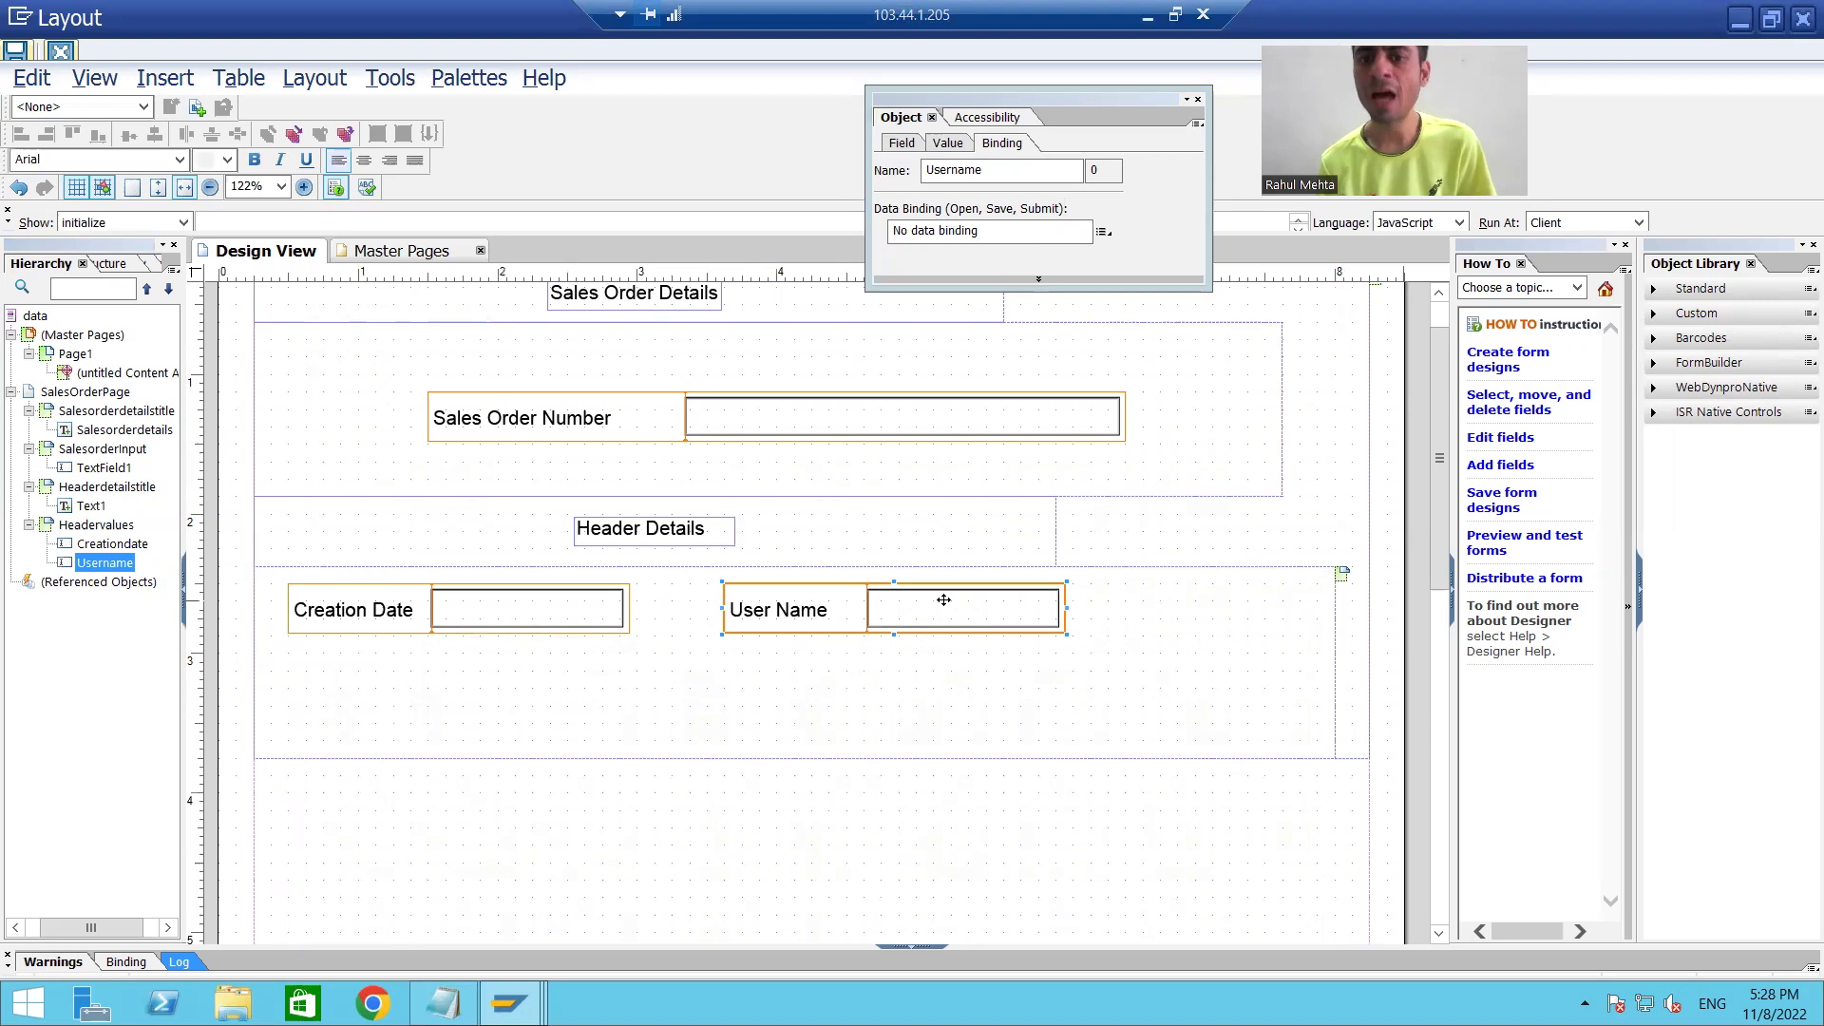
# Step: Bind the Username field to ERNAM in the LT_VBAK DATA node of ZADOBE_SALES_78
pyautogui.click(1104, 233)
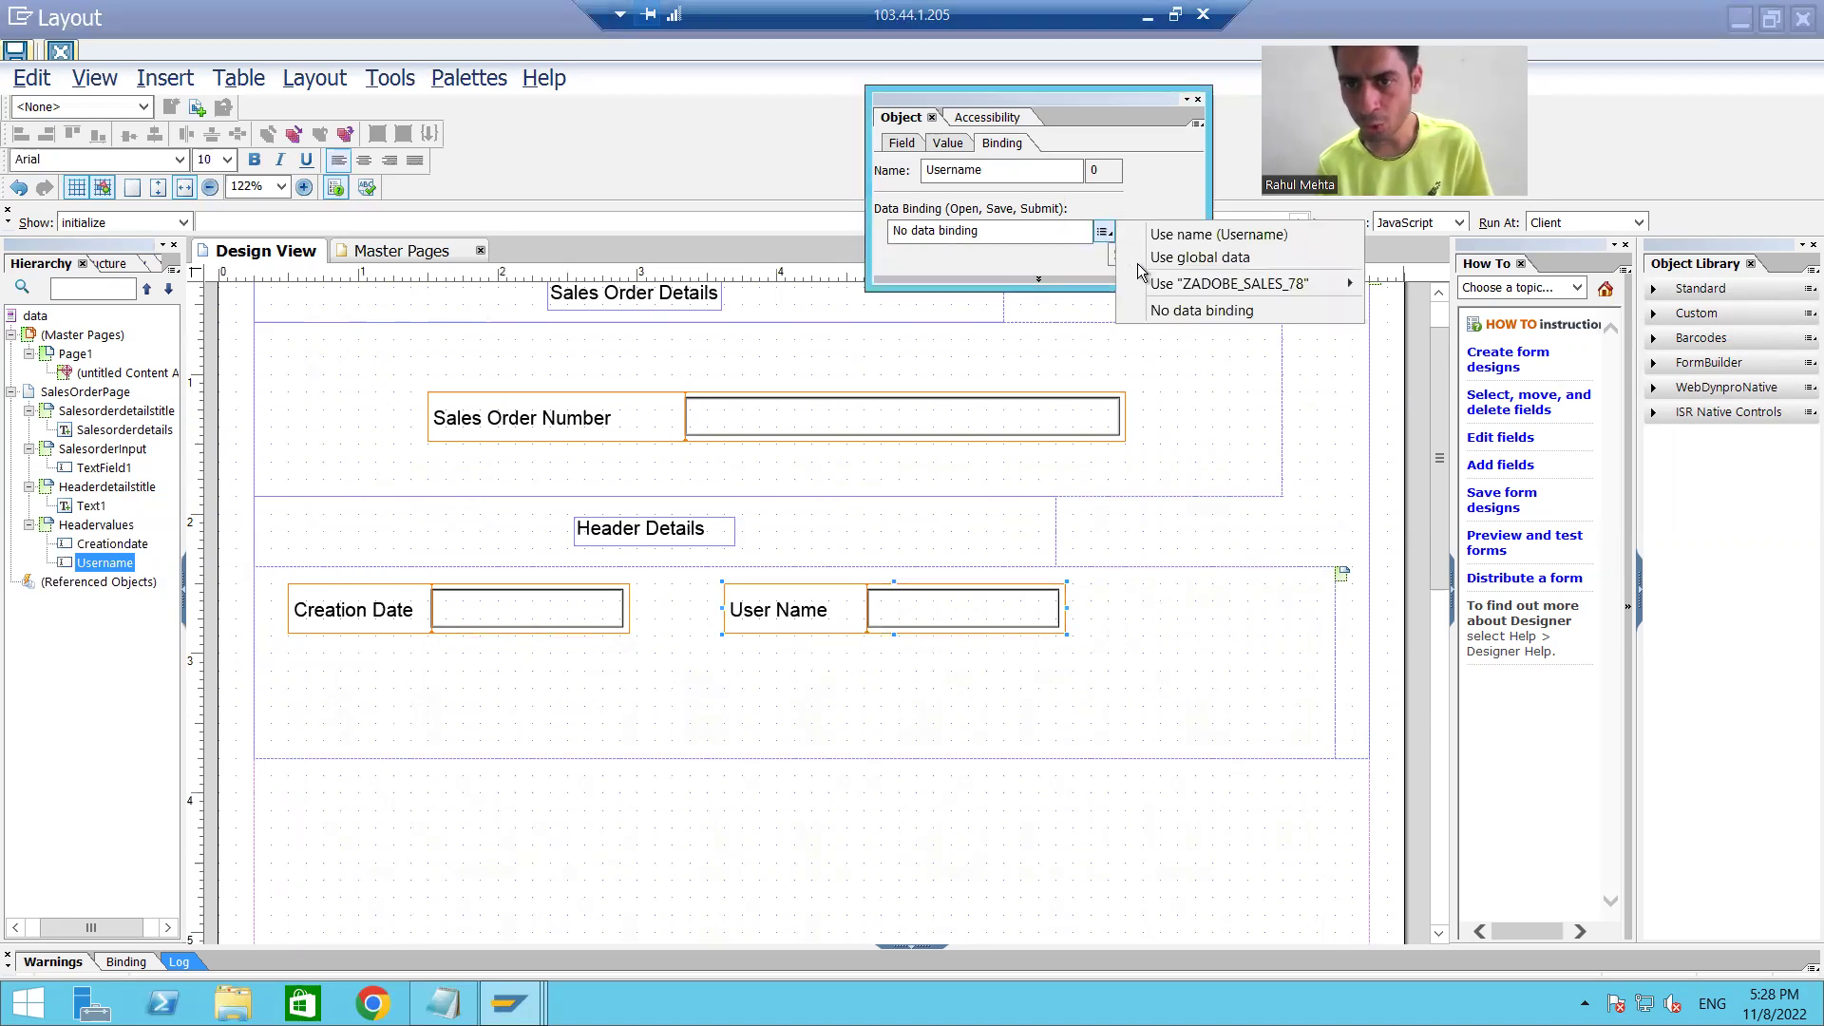
pyautogui.moveTo(1159, 284)
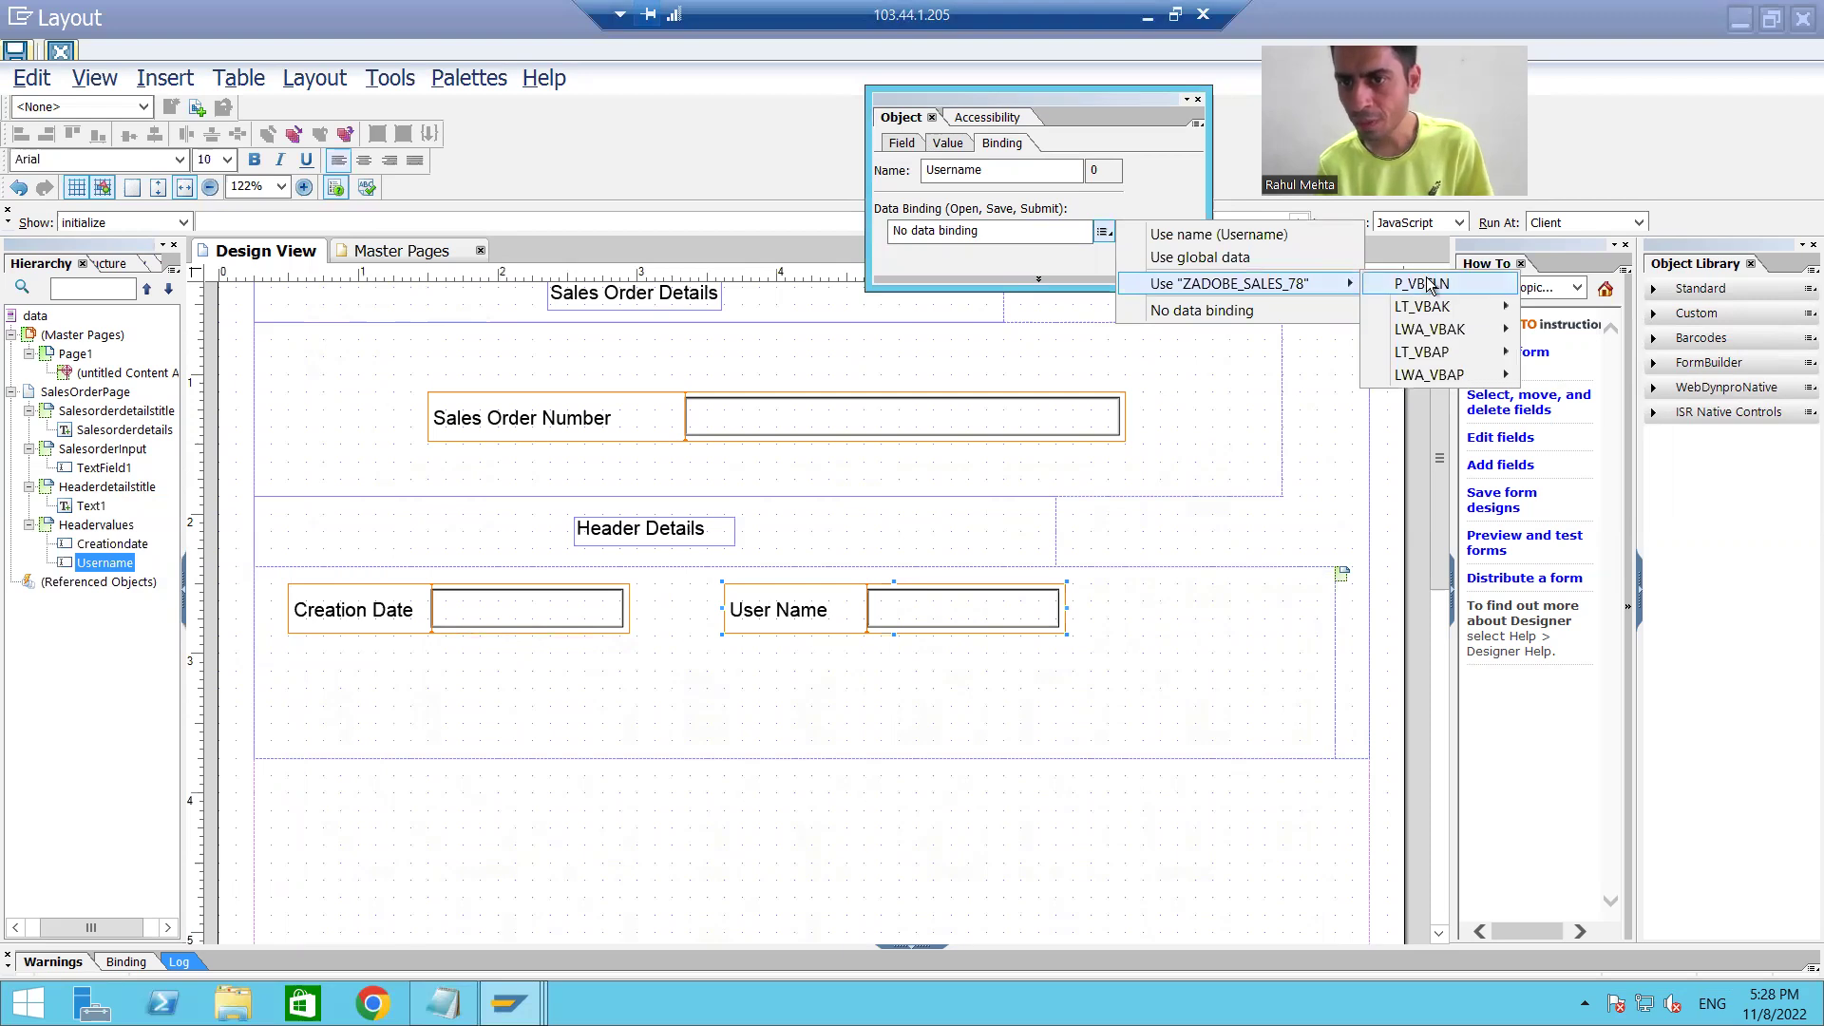
pyautogui.moveTo(1437, 311)
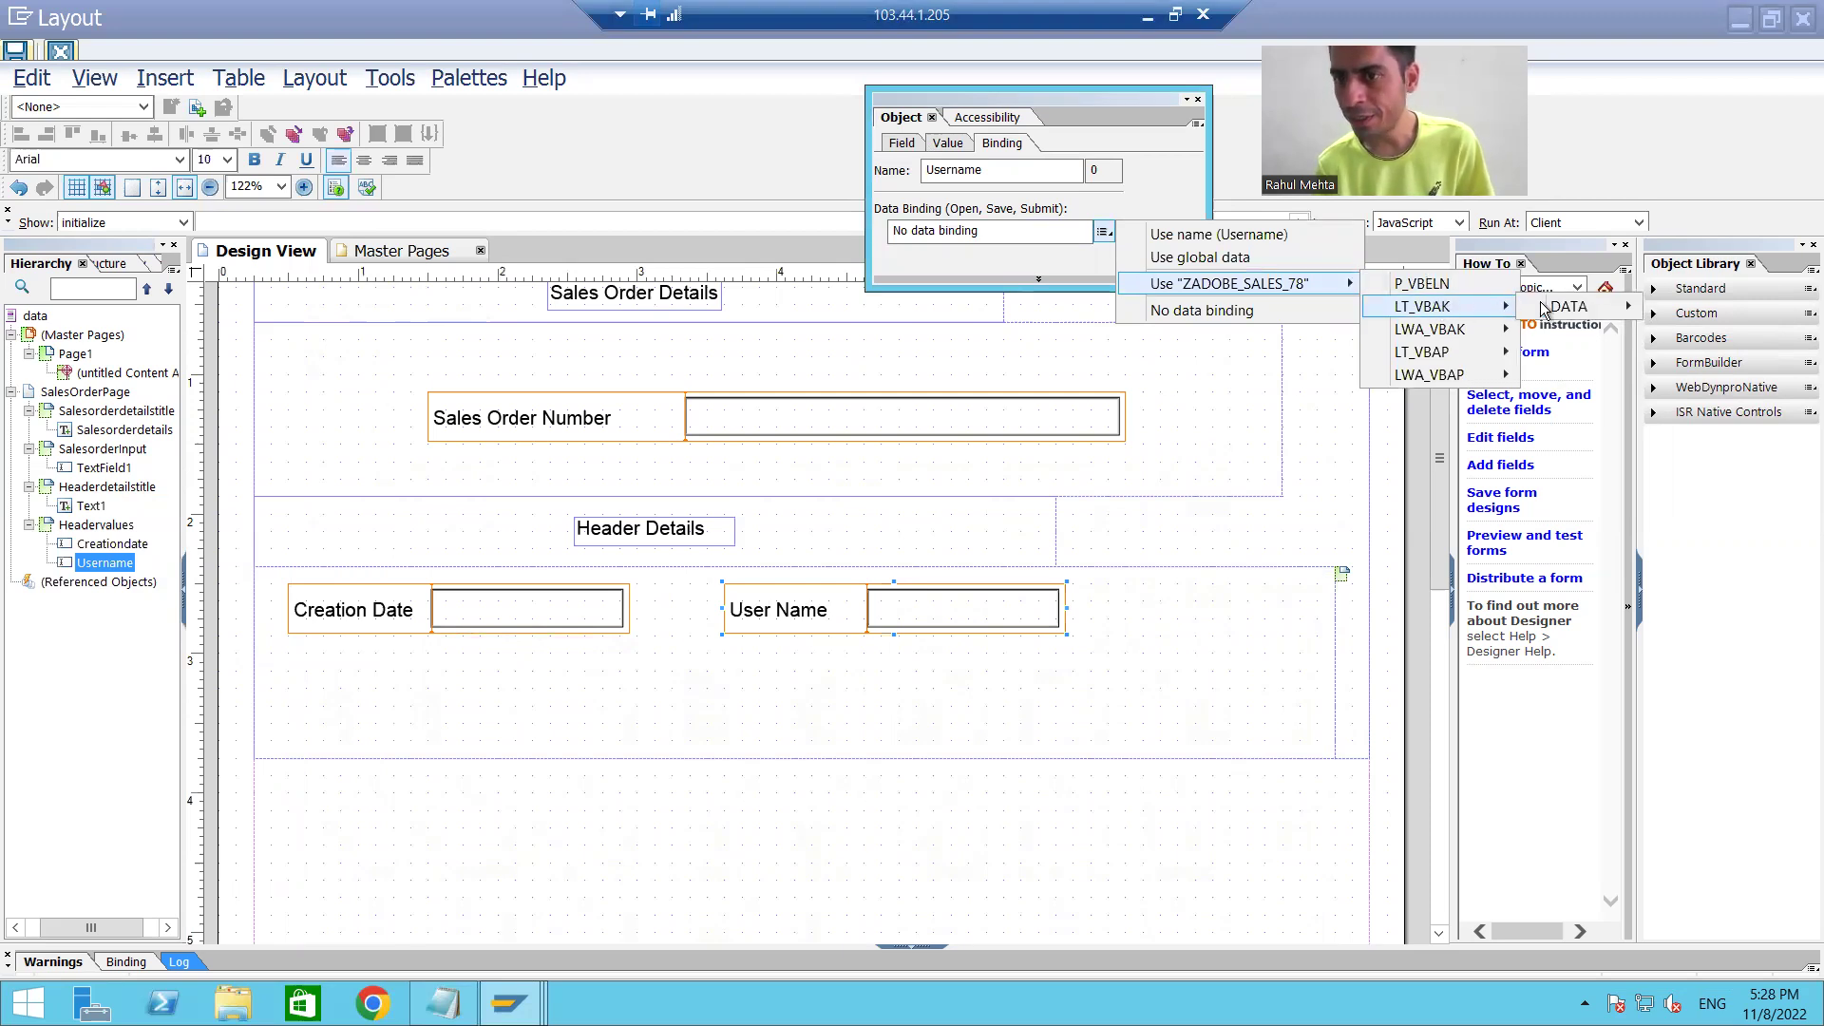
pyautogui.moveTo(1563, 310)
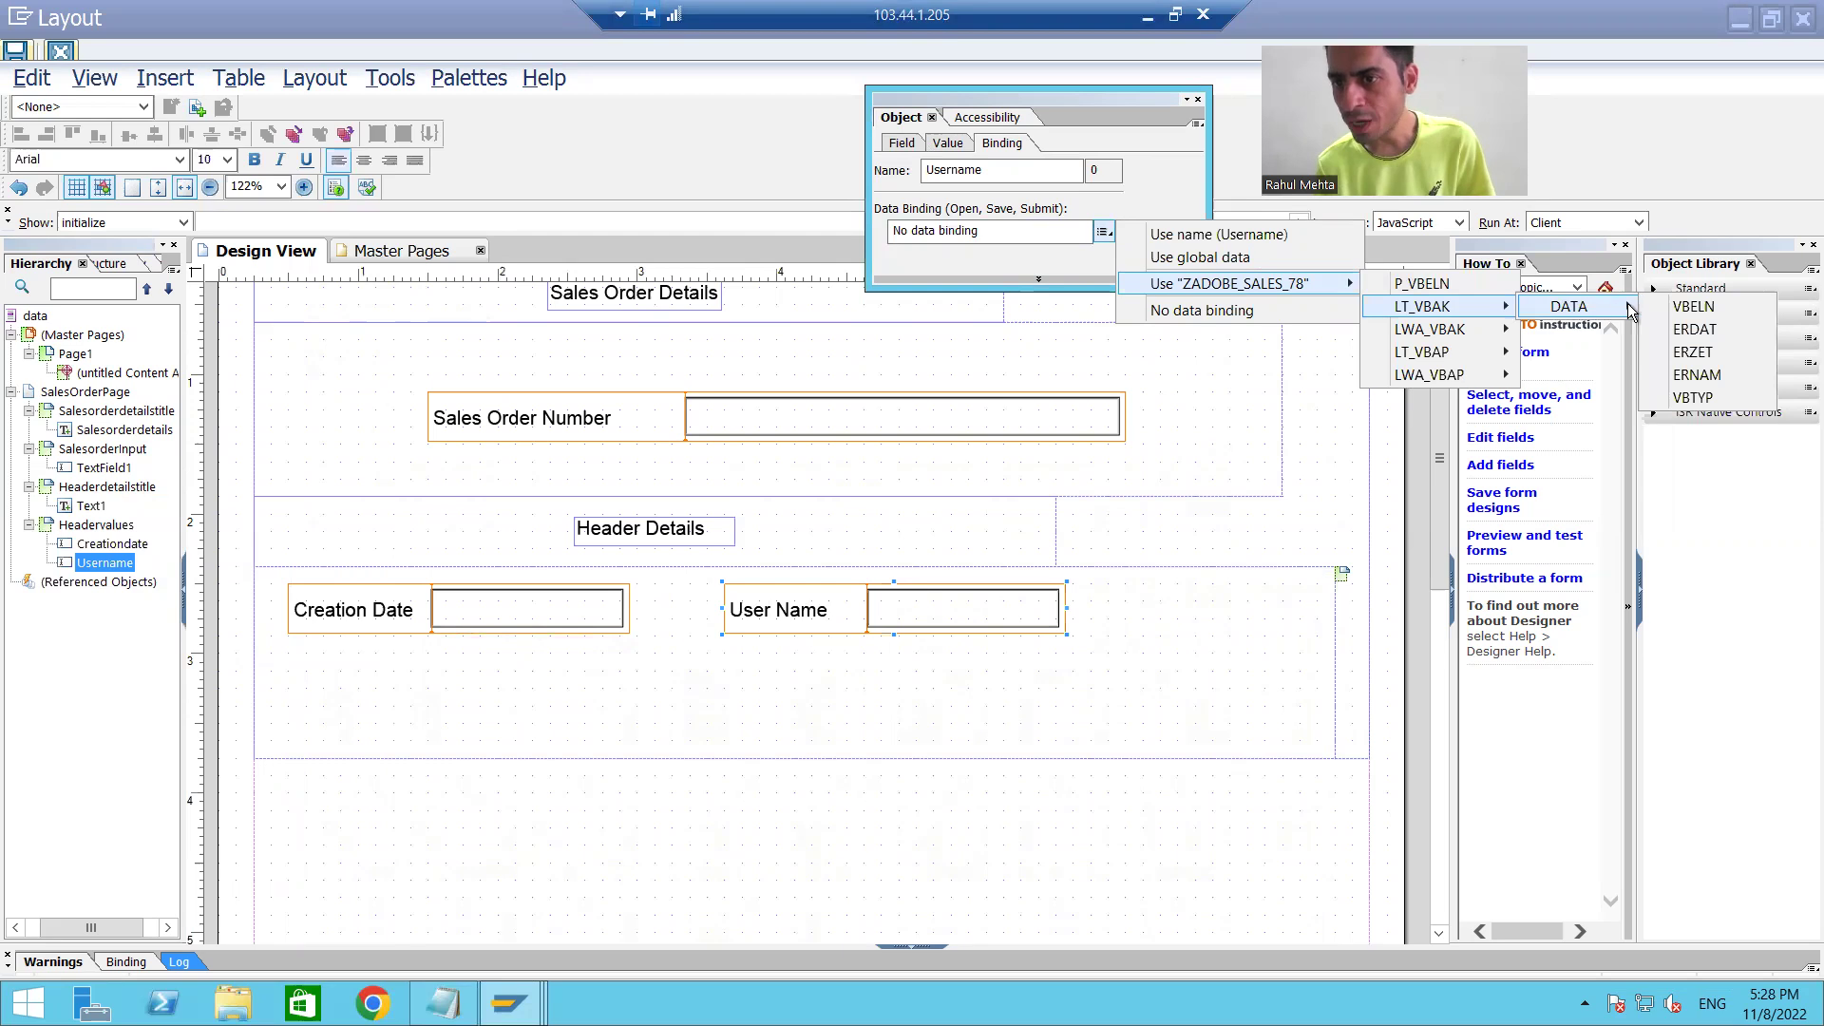
pyautogui.click(1681, 377)
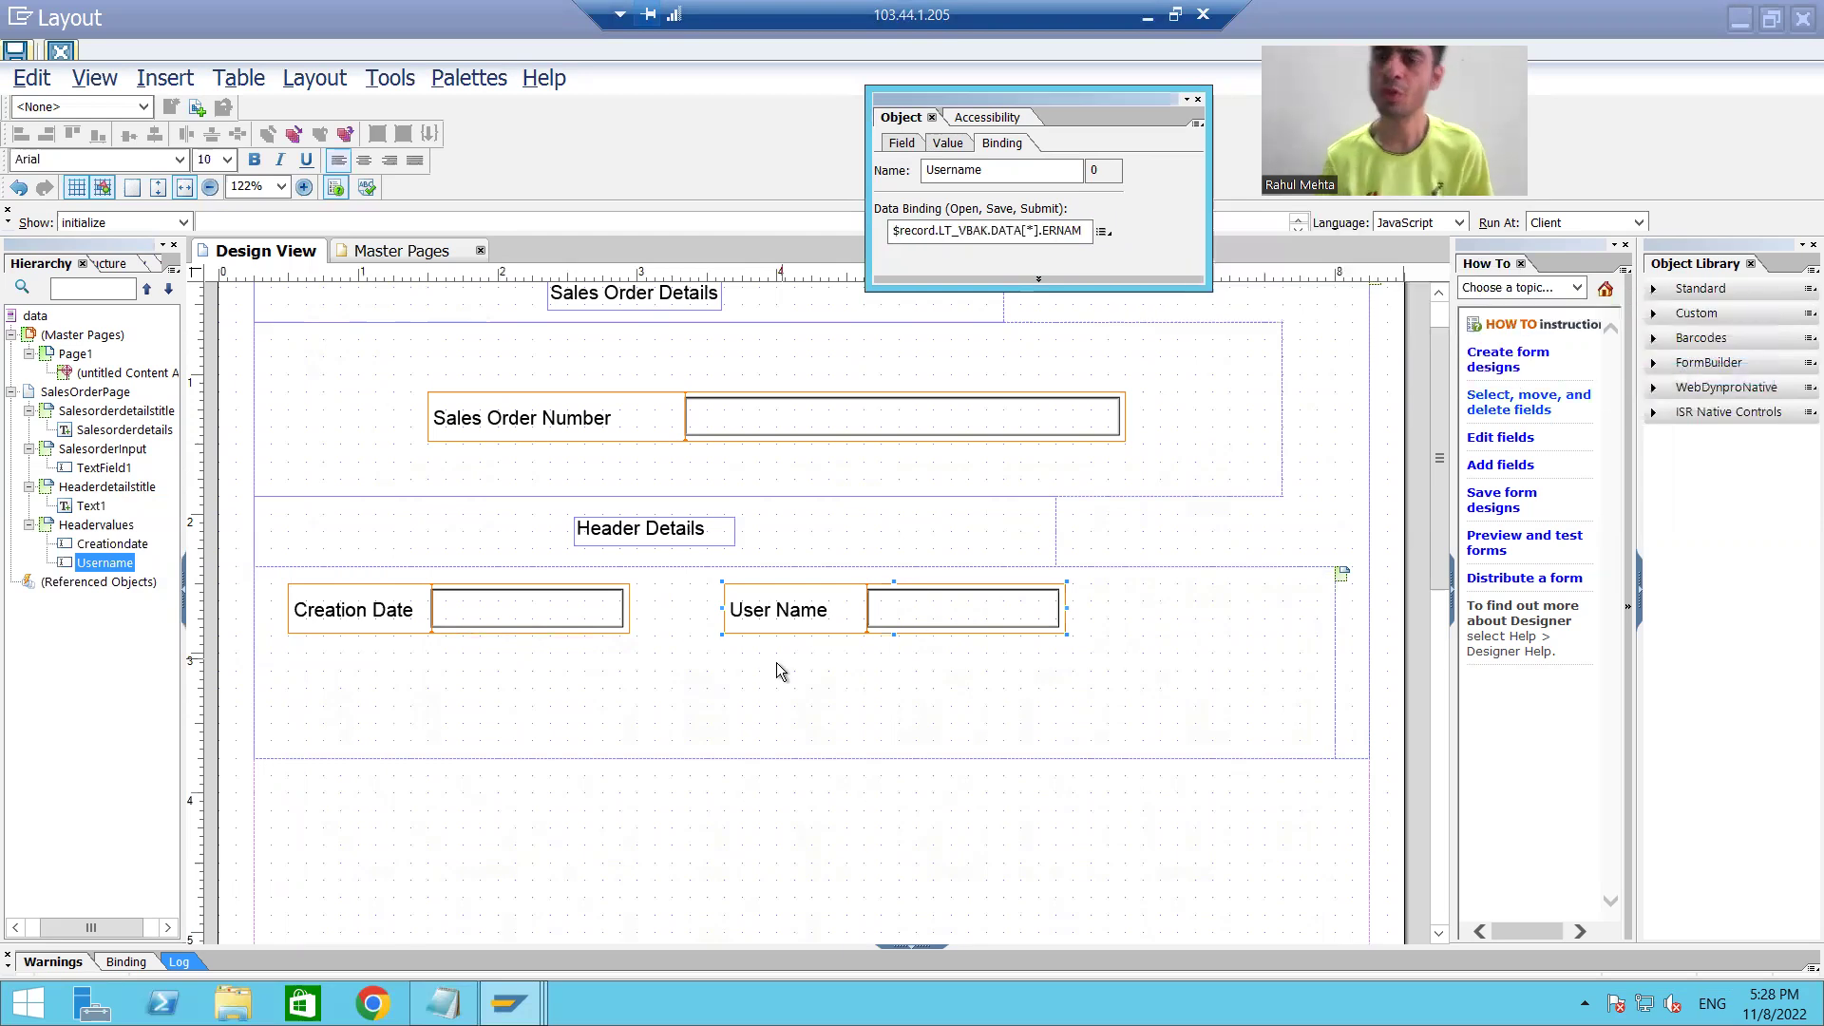
# Step: Insert another standard Text Field into the Headervalues subform and place it below the Creation Date field, aligned with its left edge
pyautogui.rightClick(82, 530)
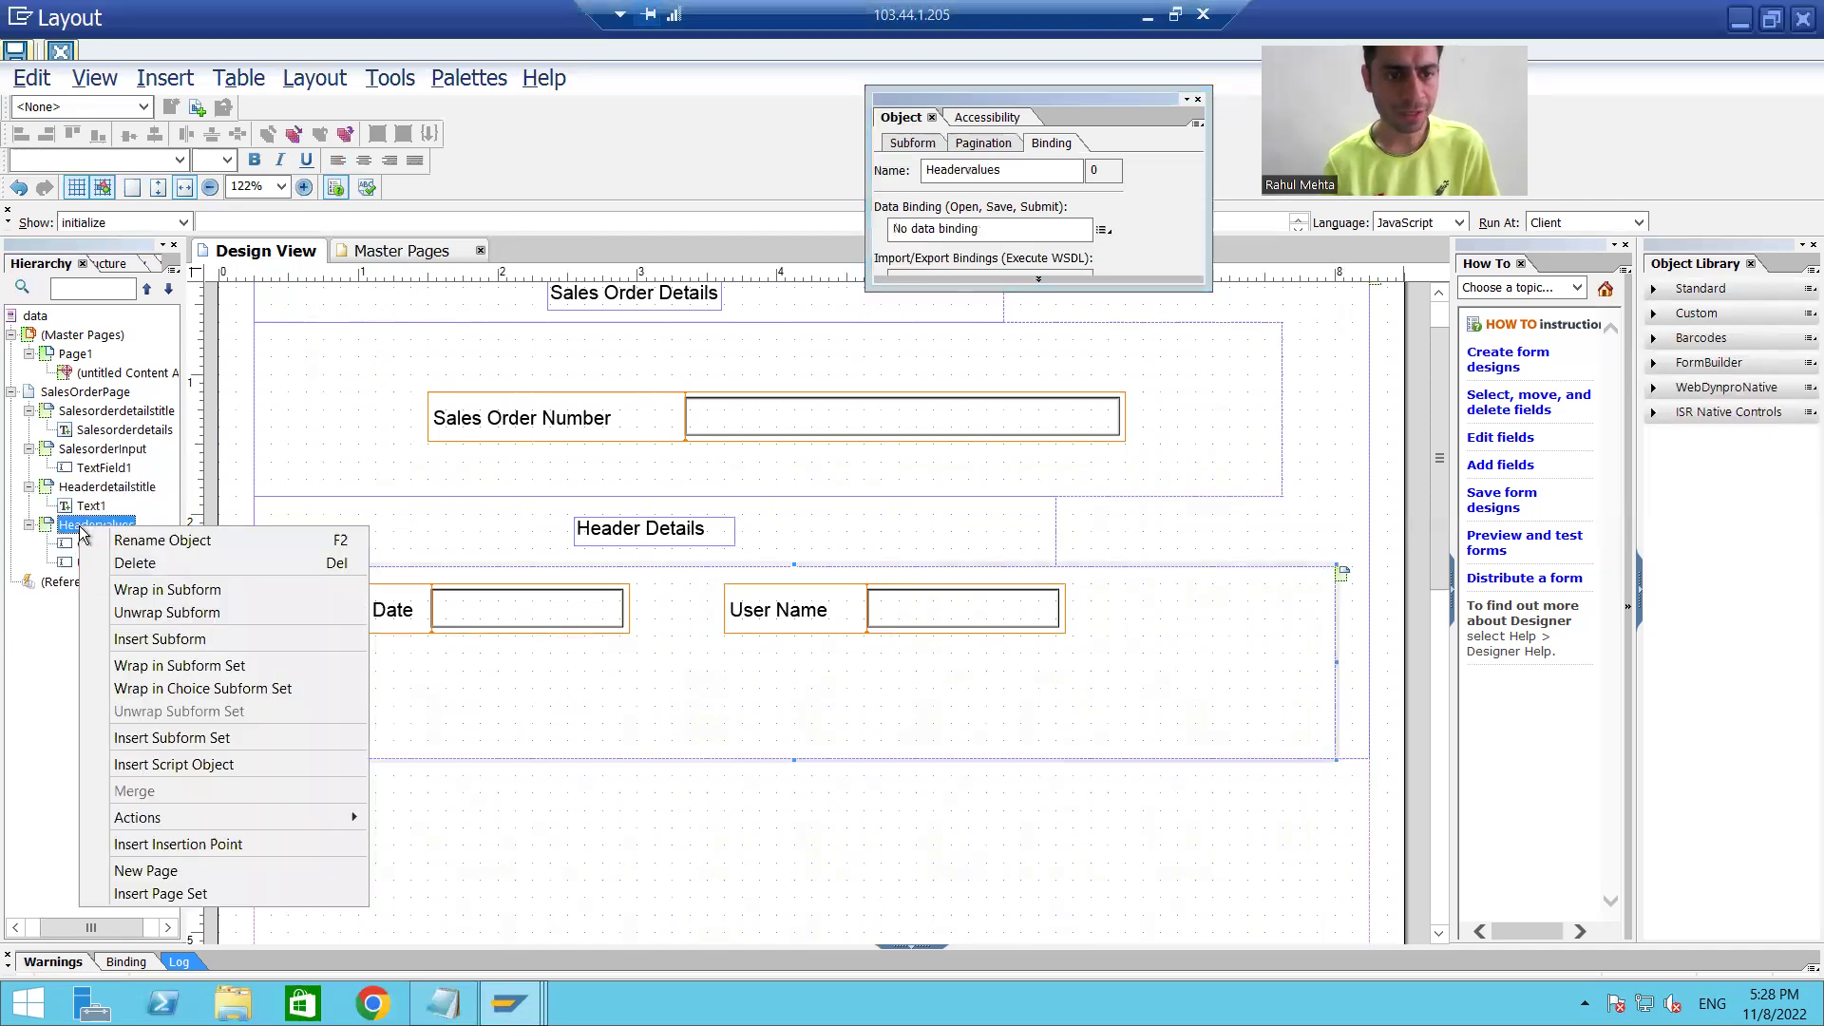
pyautogui.press('Escape')
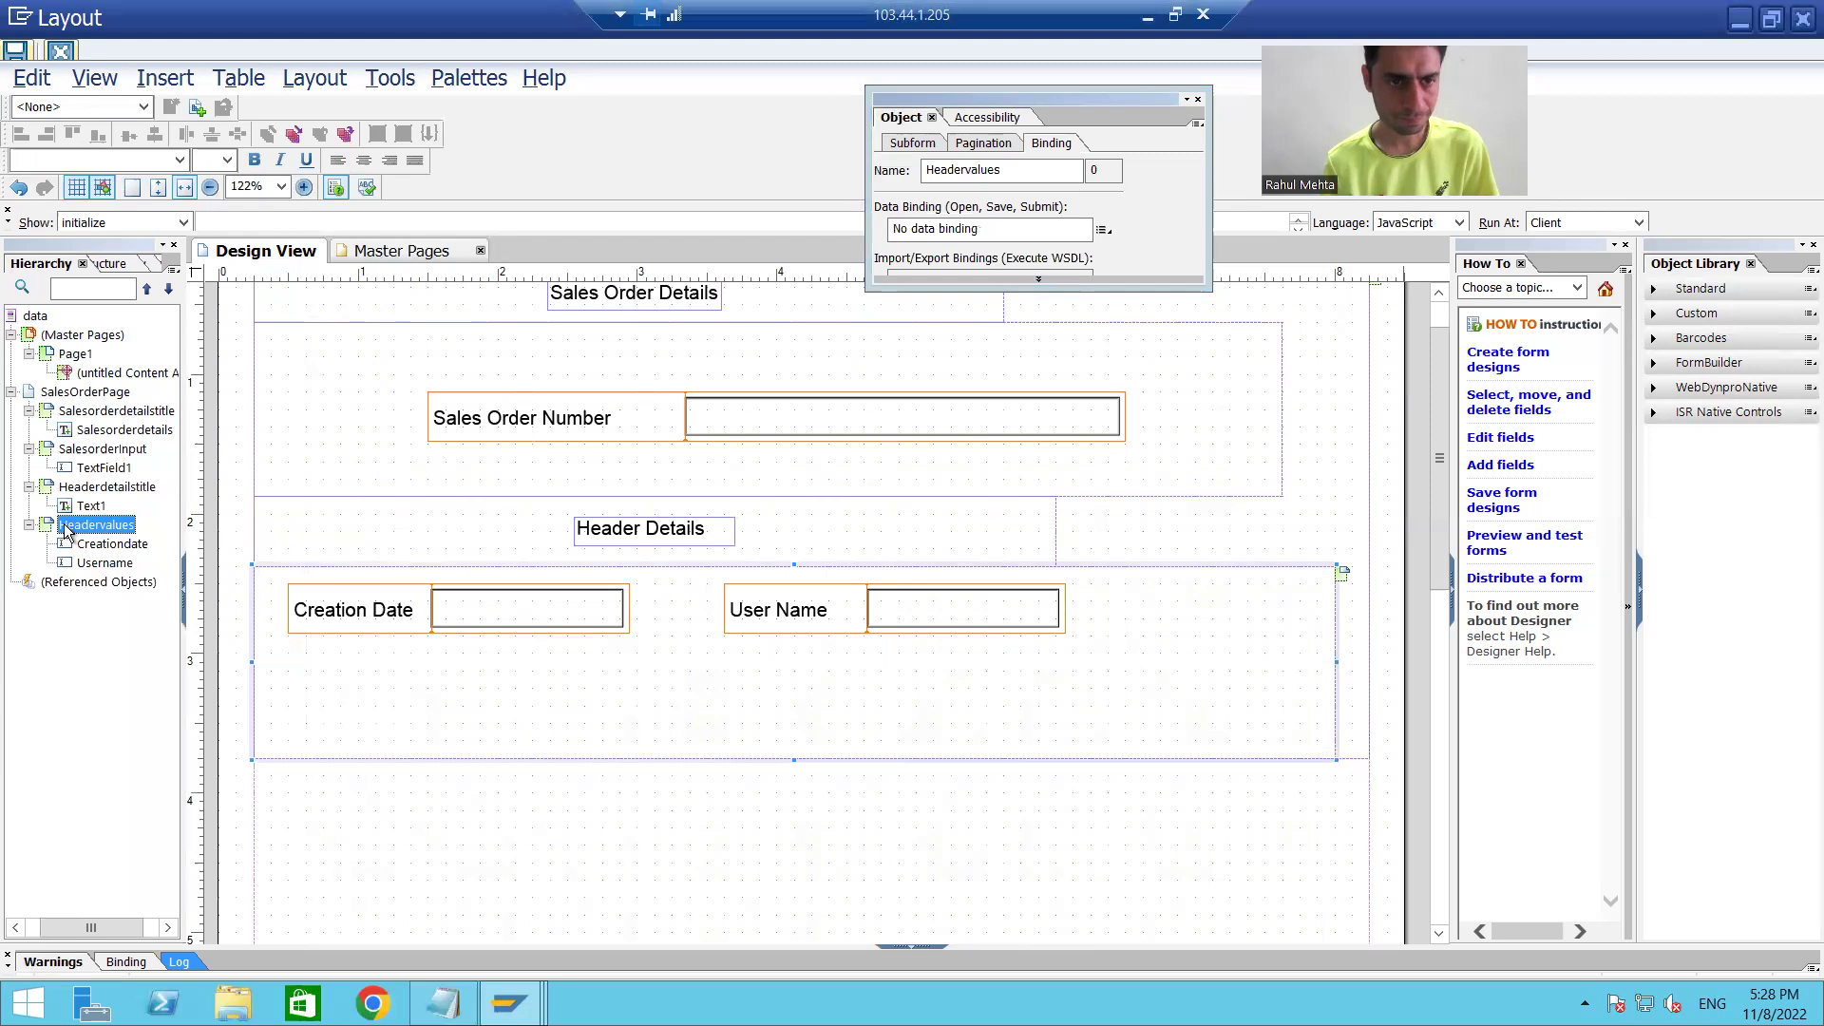
pyautogui.click(164, 80)
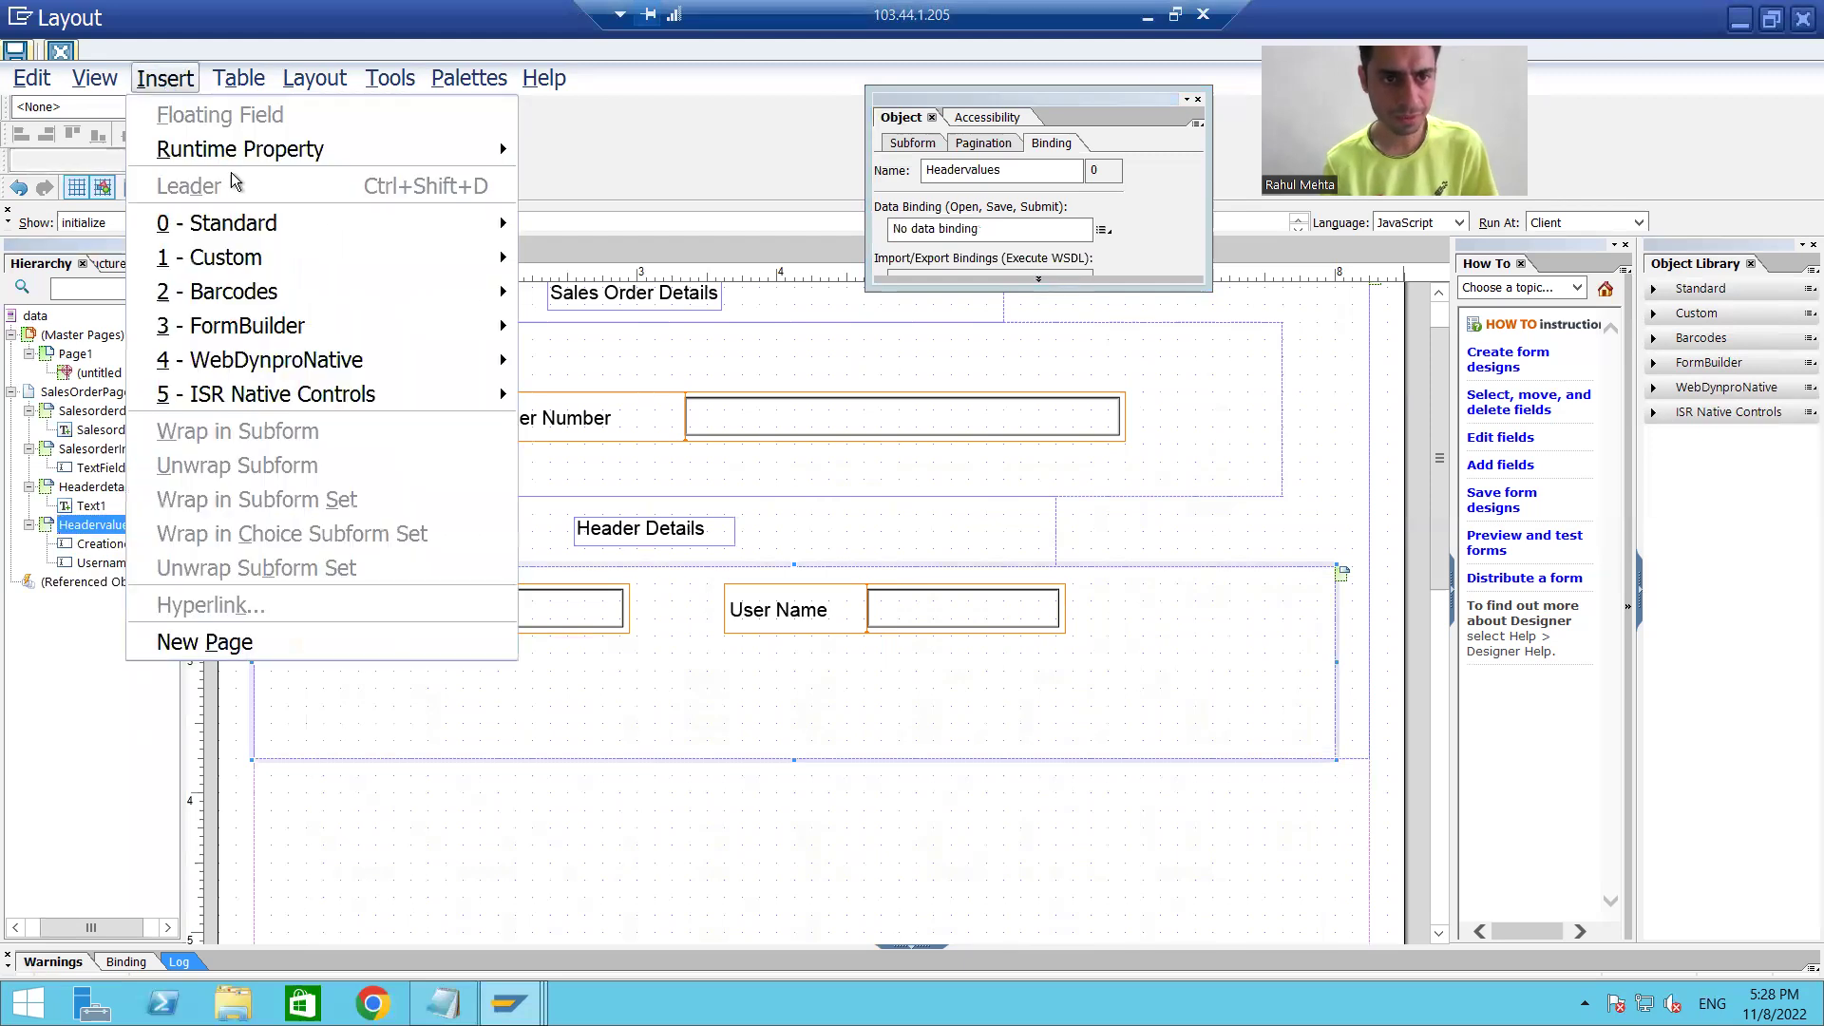
pyautogui.moveTo(341, 236)
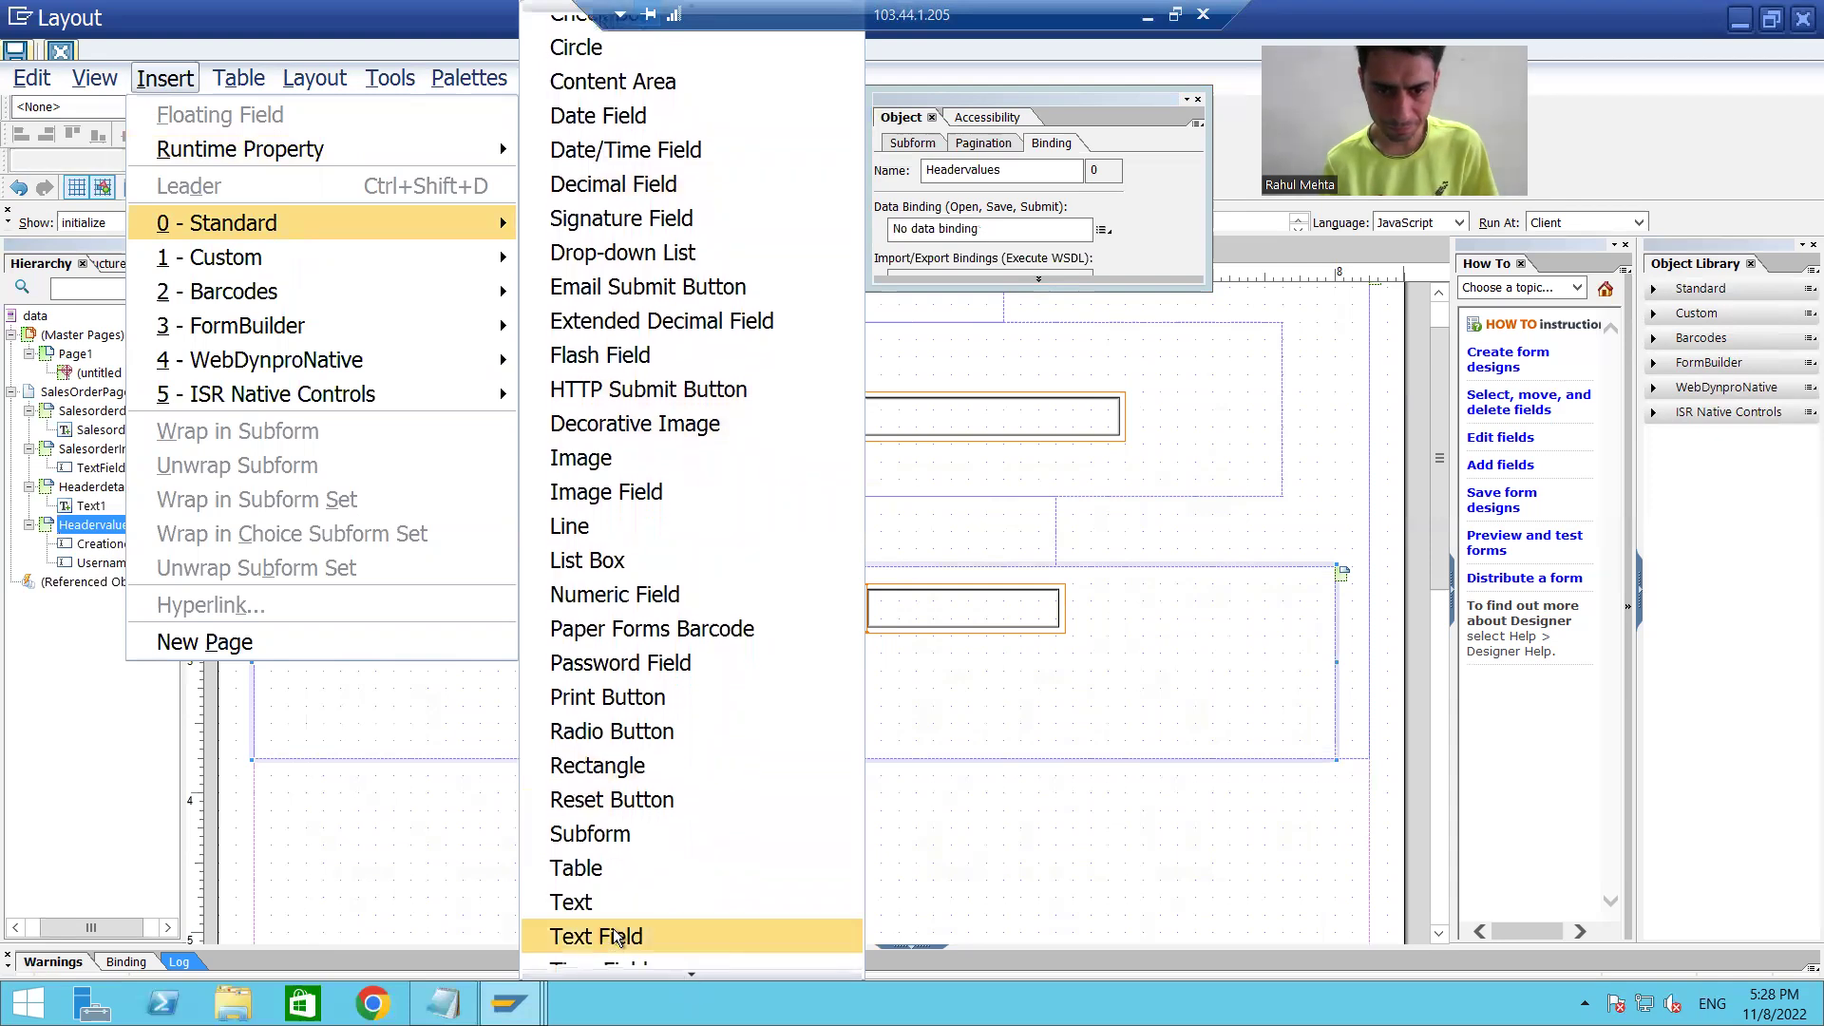
pyautogui.click(618, 938)
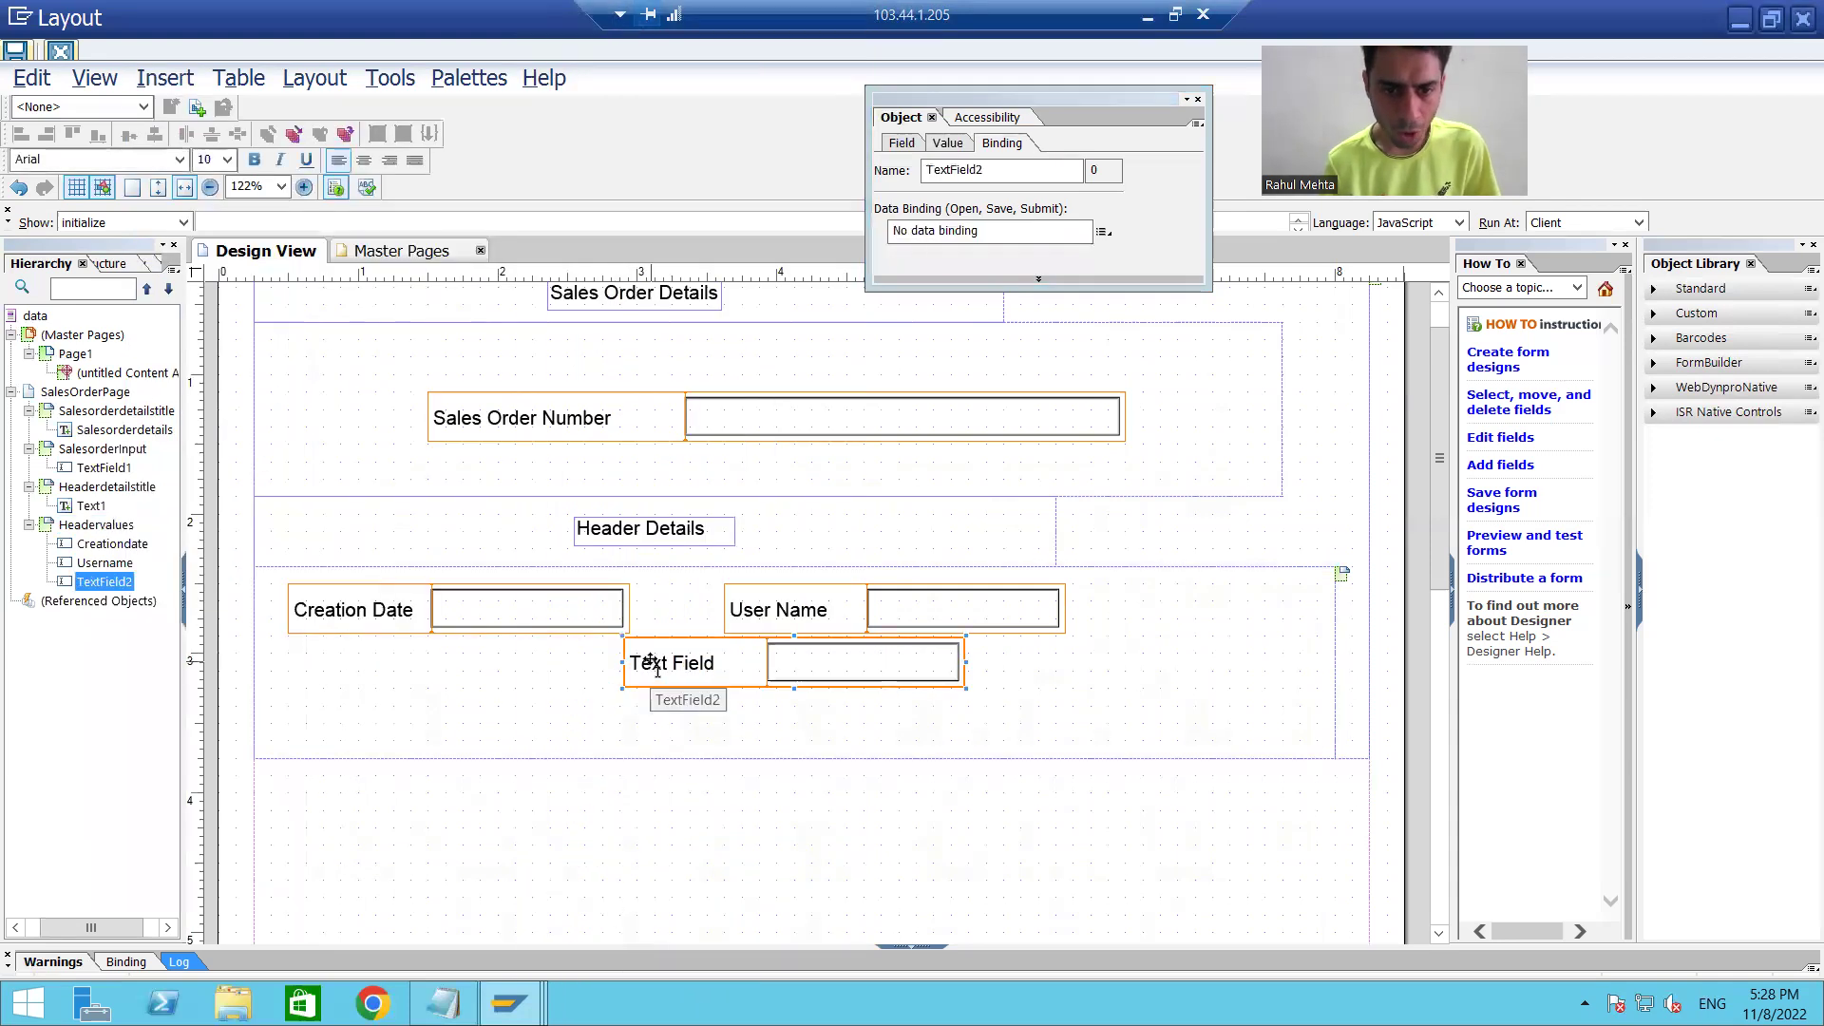
pyautogui.moveTo(640, 647); pyautogui.dragTo(304, 688)
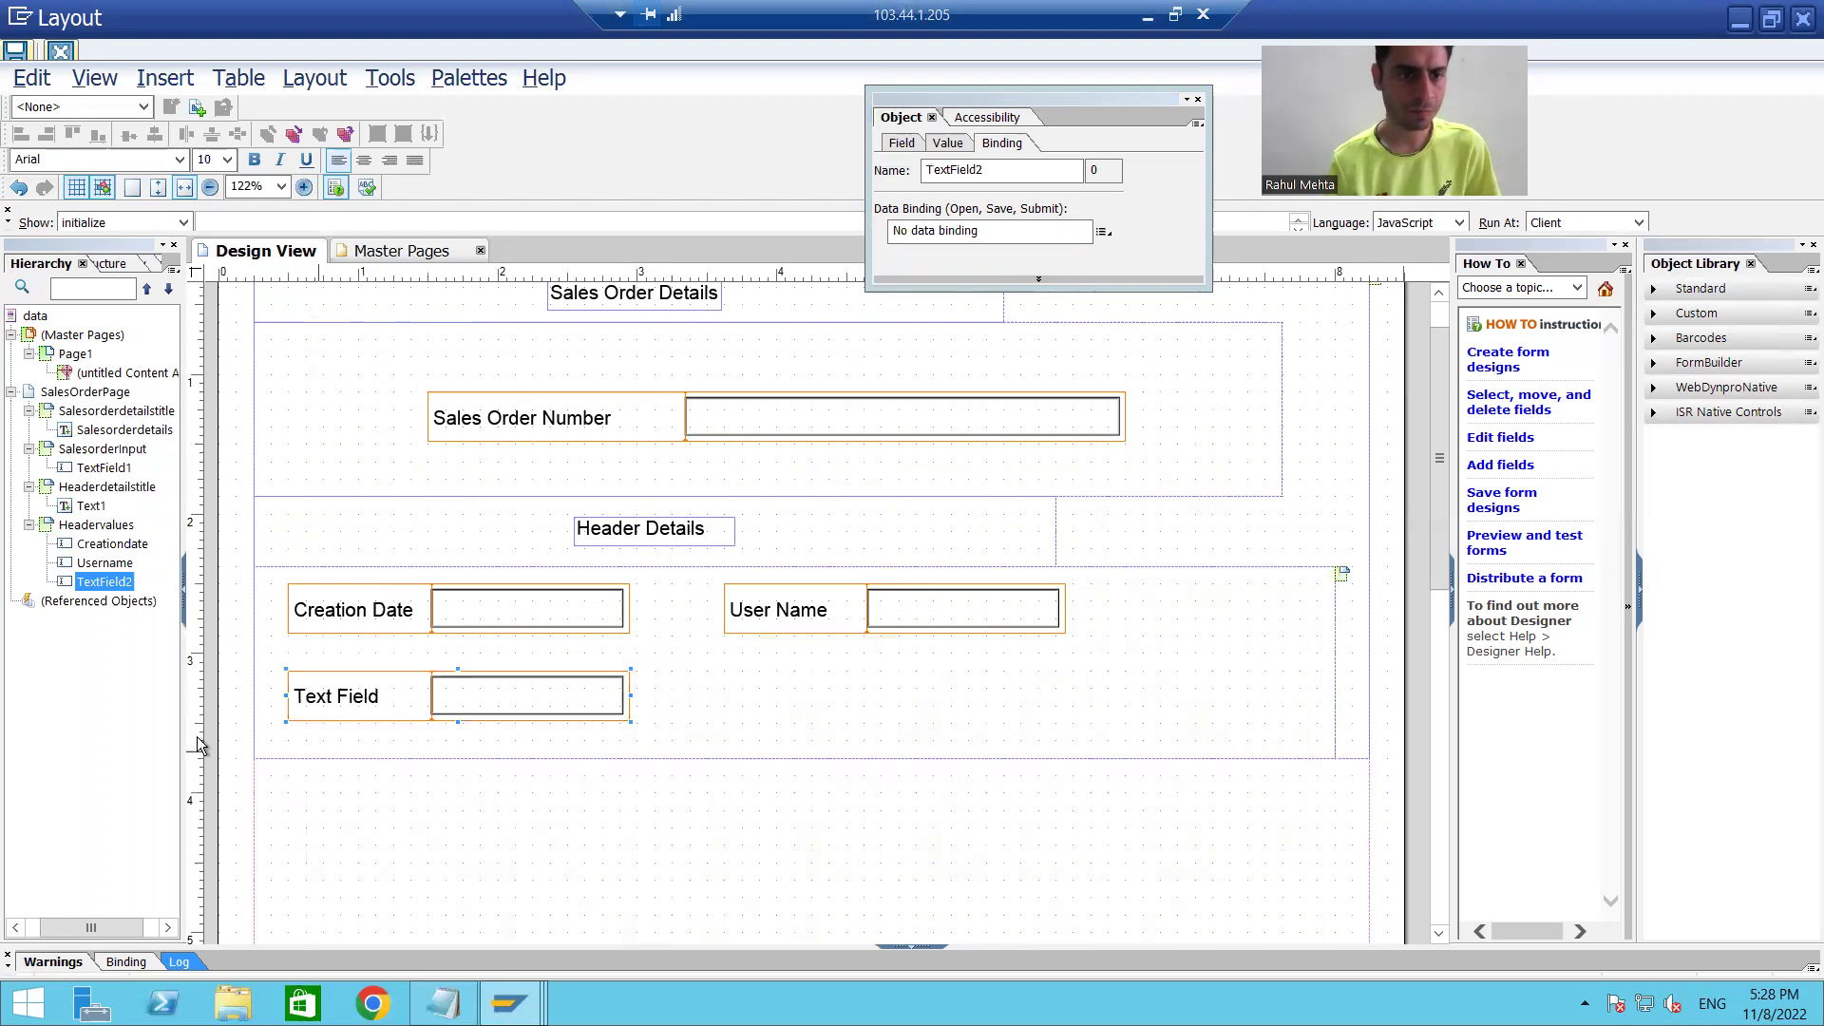
# Step: Following the field list in the text notes, rename the text field below Creation Date as Time and set its caption to "Time"
pyautogui.rightClick(113, 585)
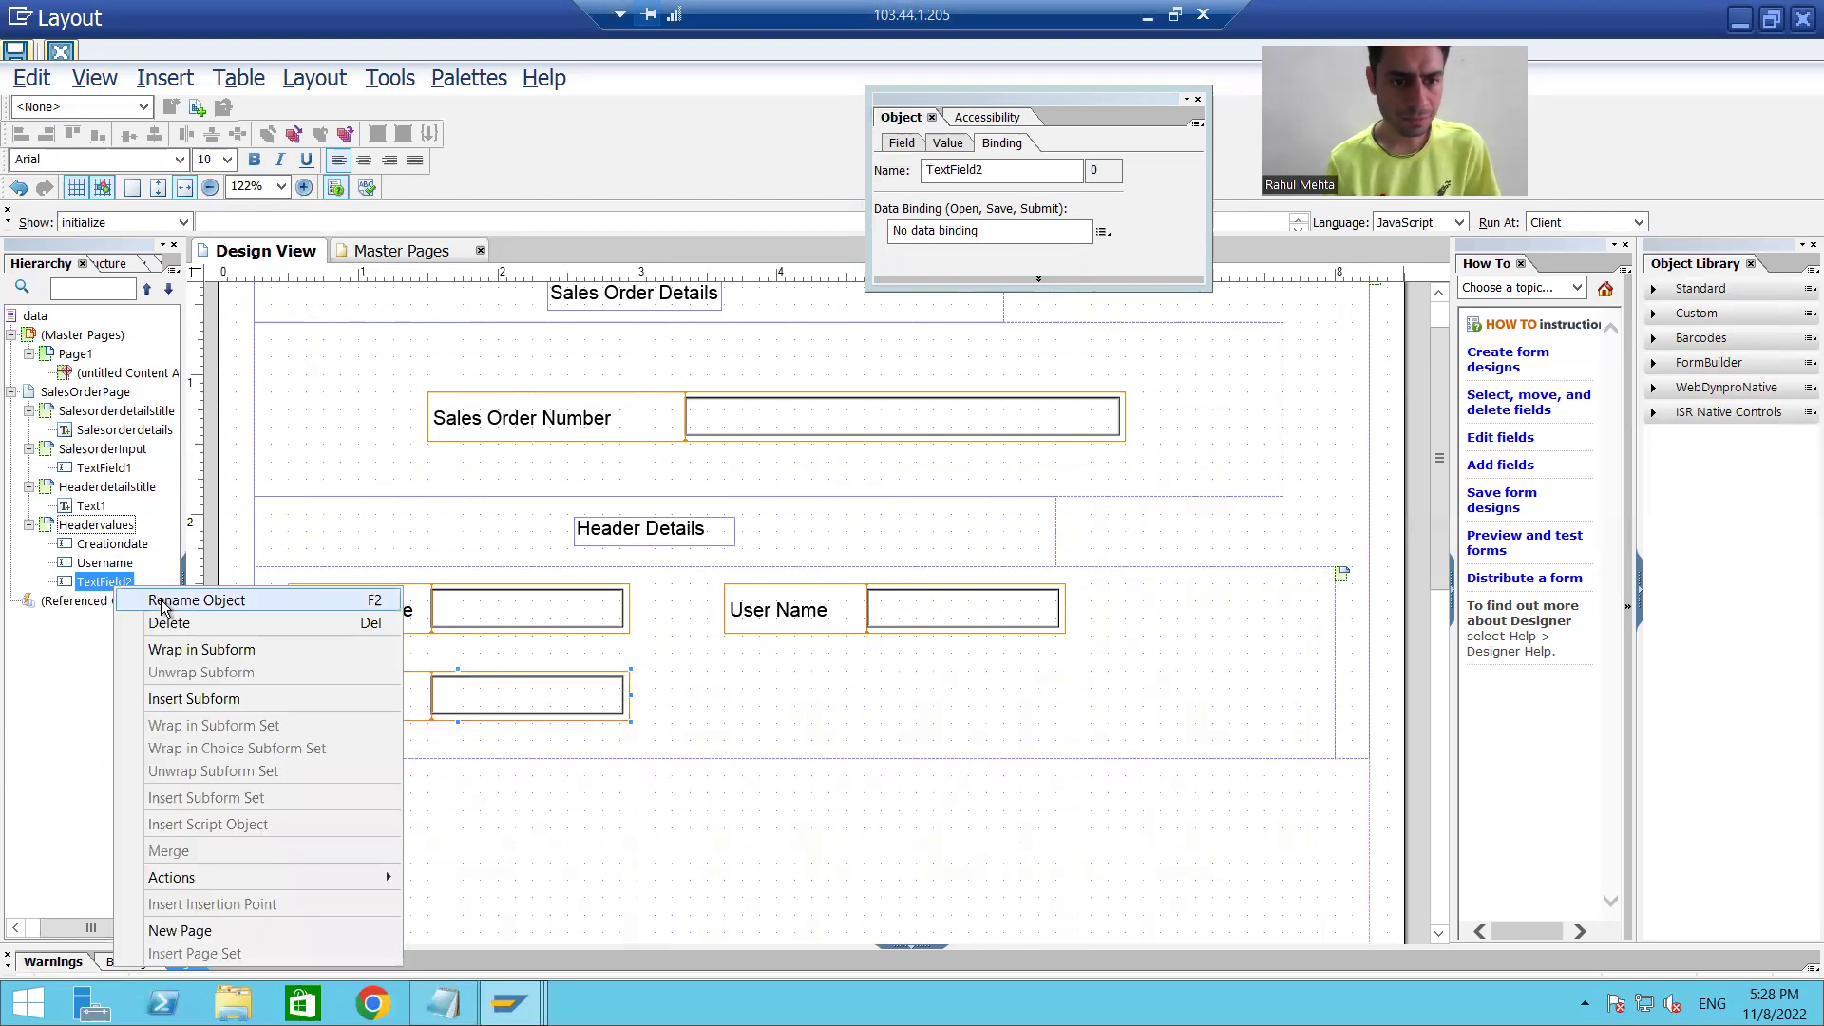
pyautogui.click(152, 614)
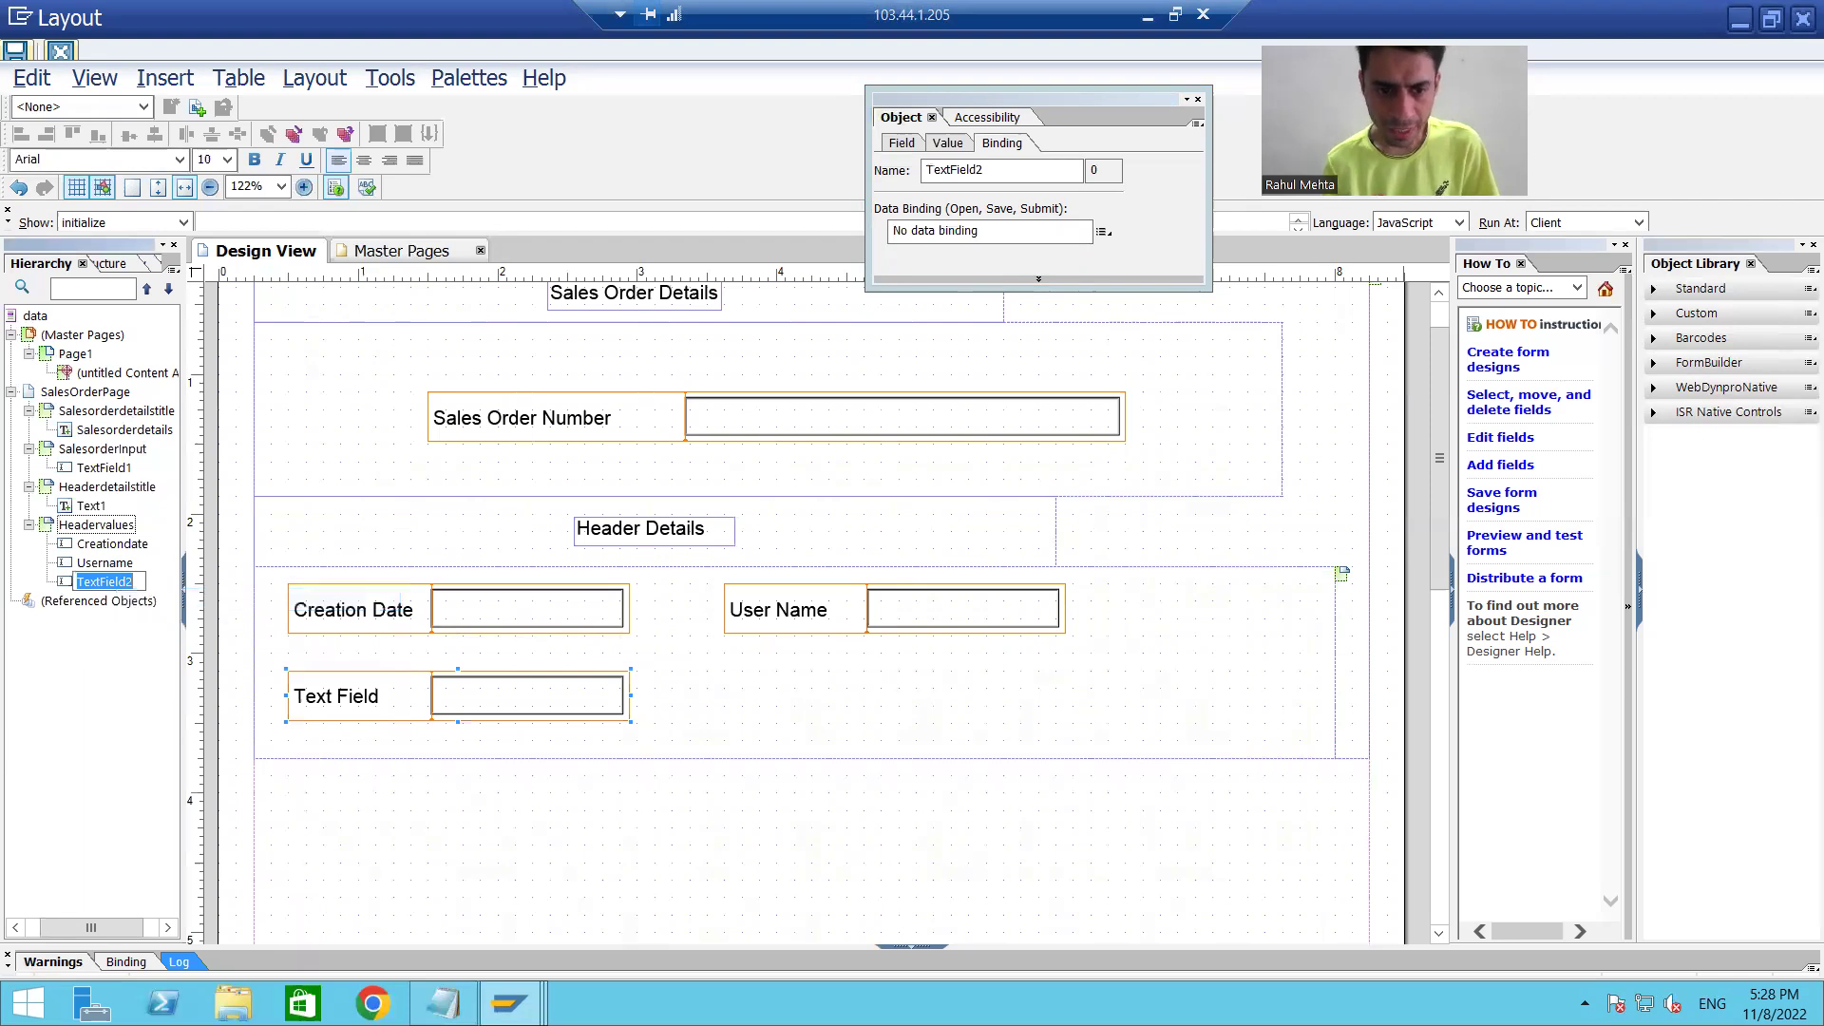
pyautogui.hotkey('alt', 'Tab')
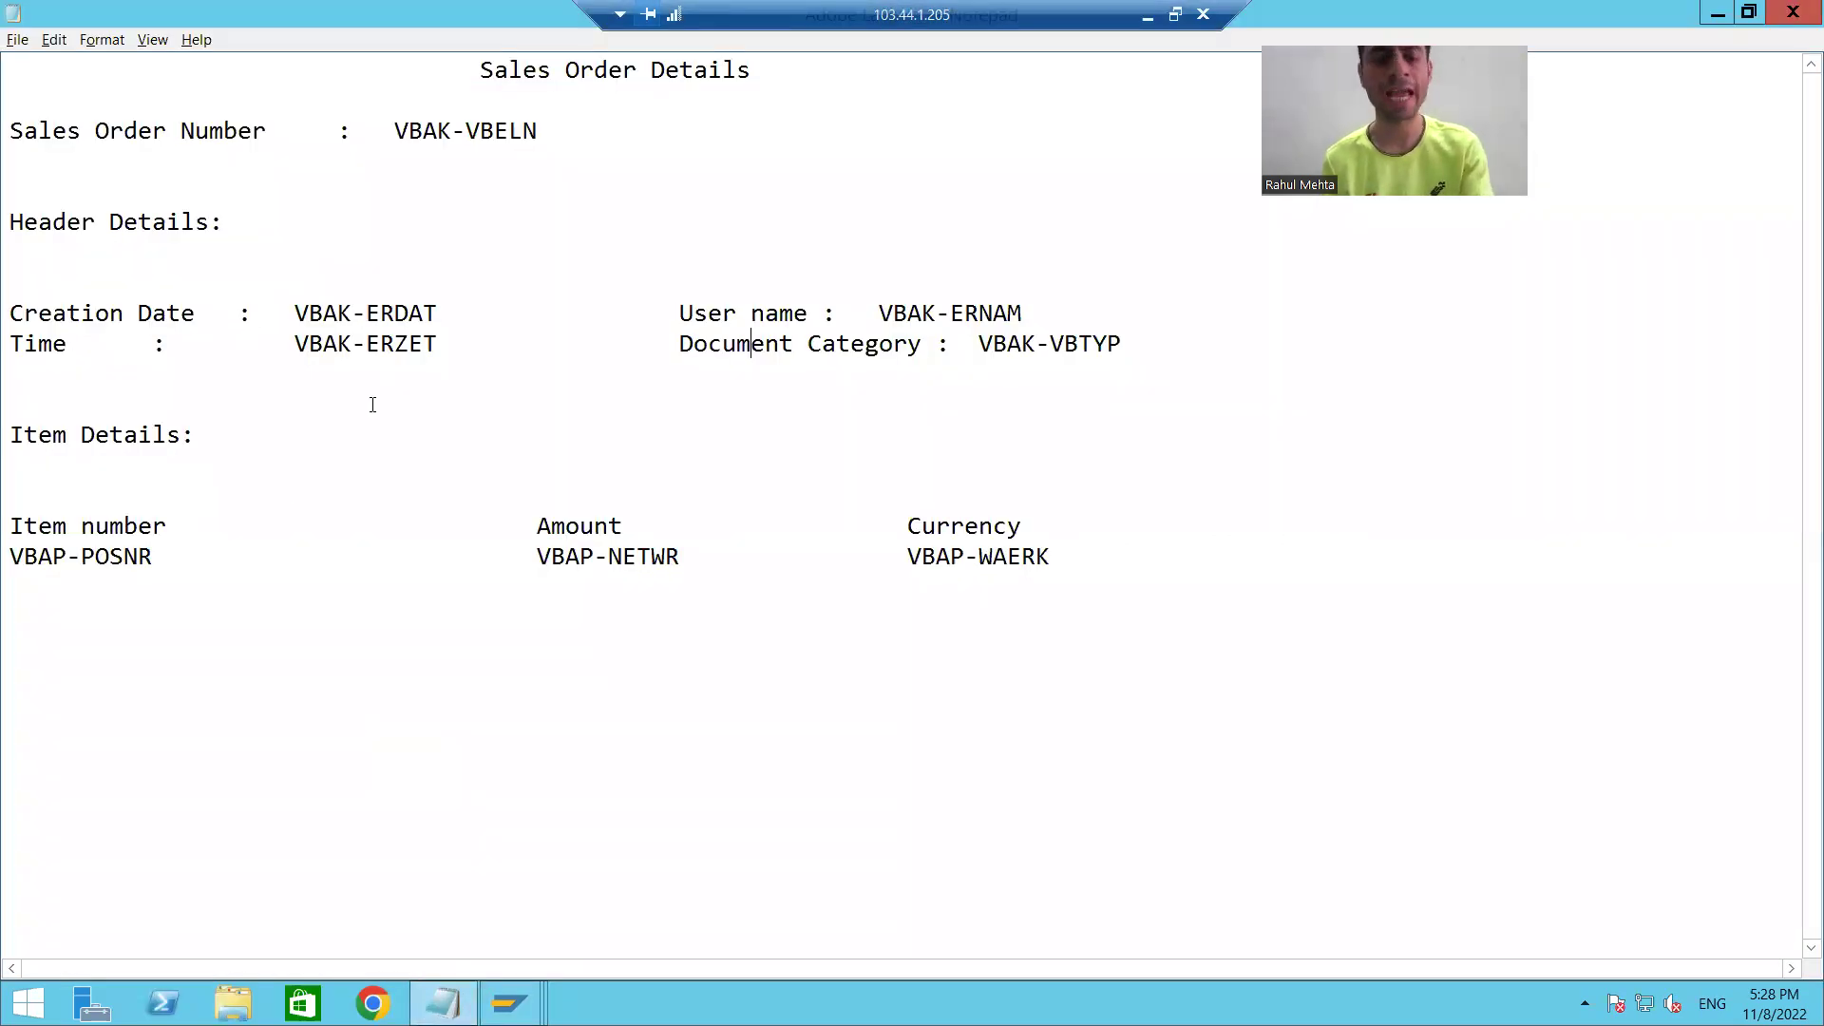
pyautogui.hotkey('alt', 'Tab')
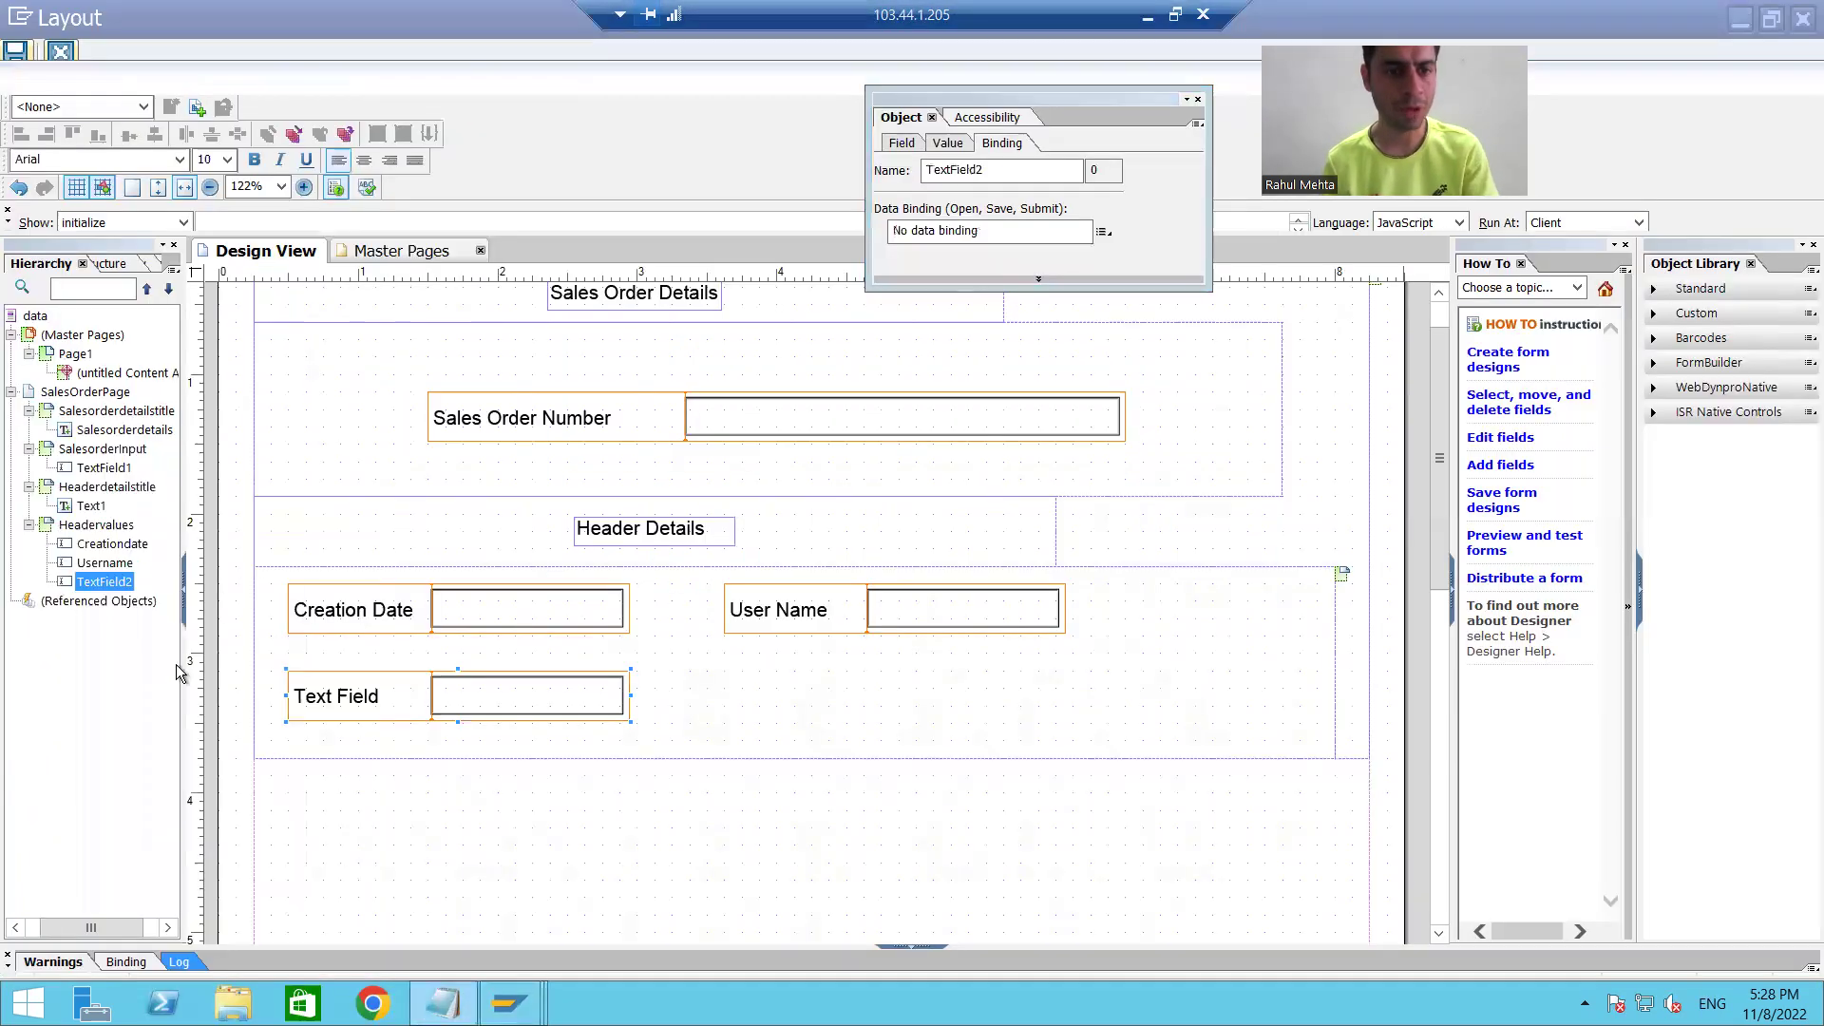
pyautogui.rightClick(124, 589)
pyautogui.click(161, 601)
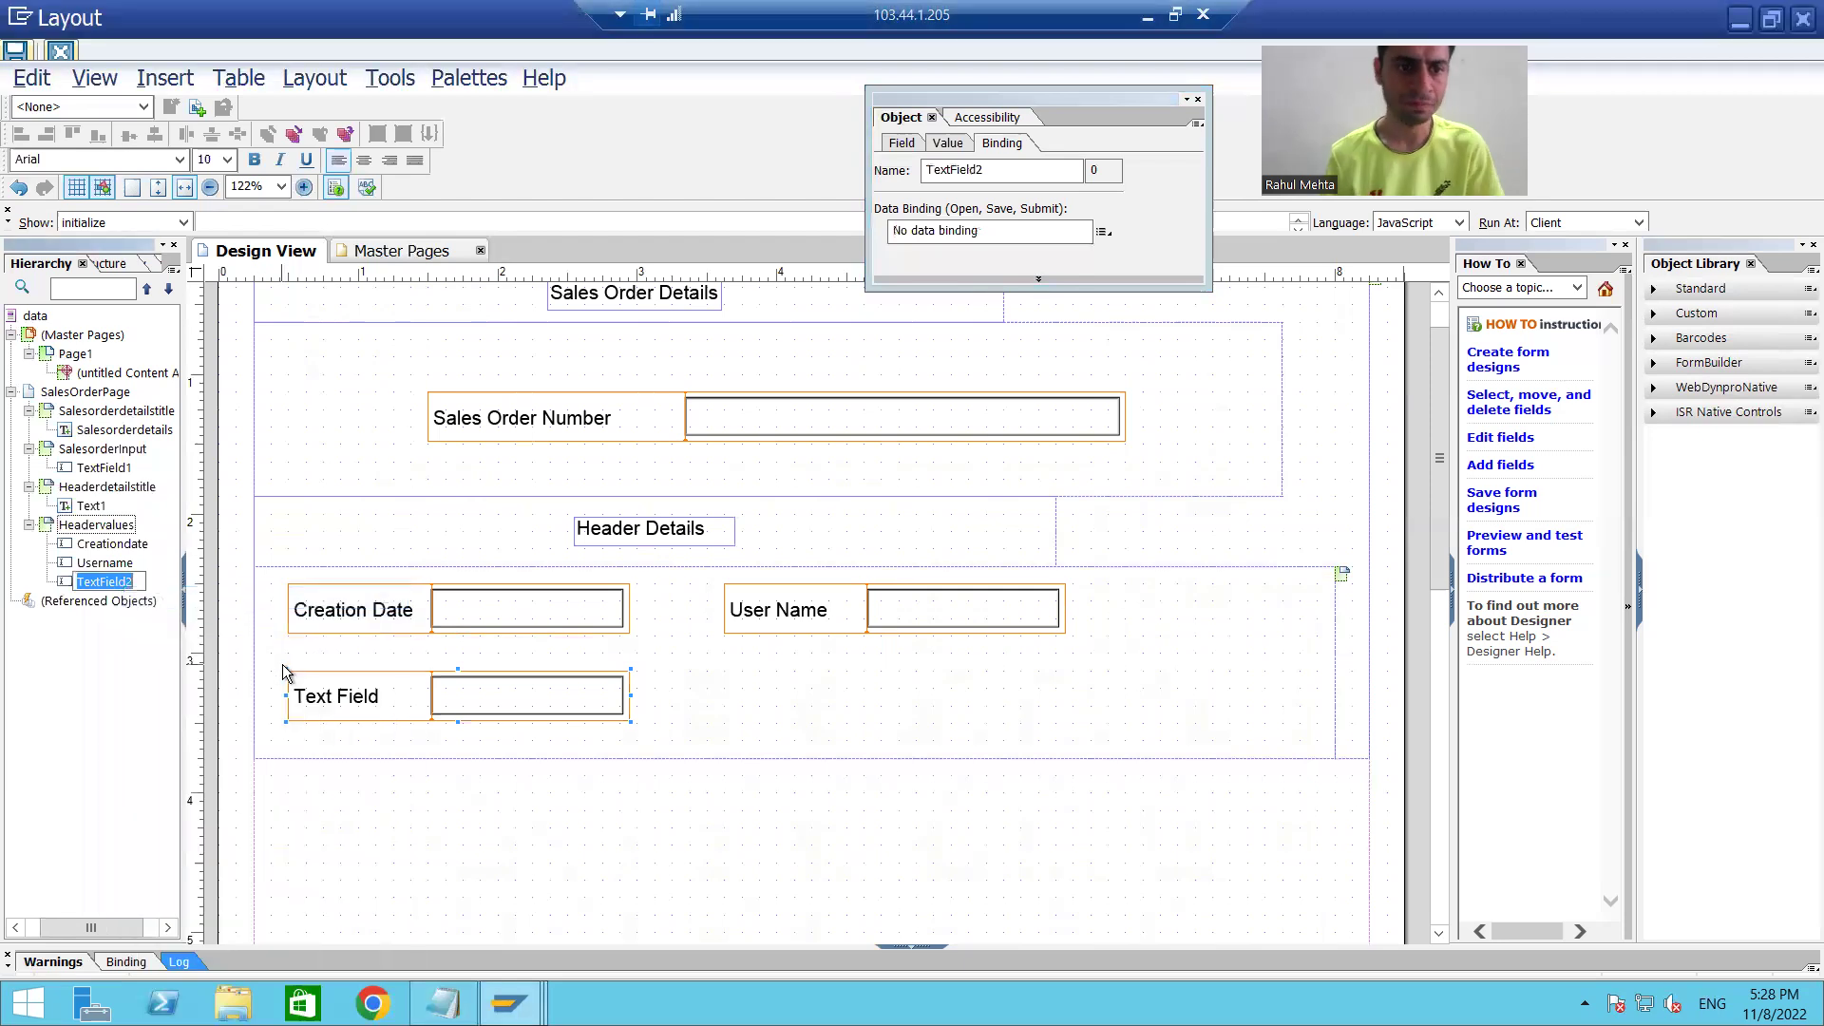
pyautogui.write('Tim')
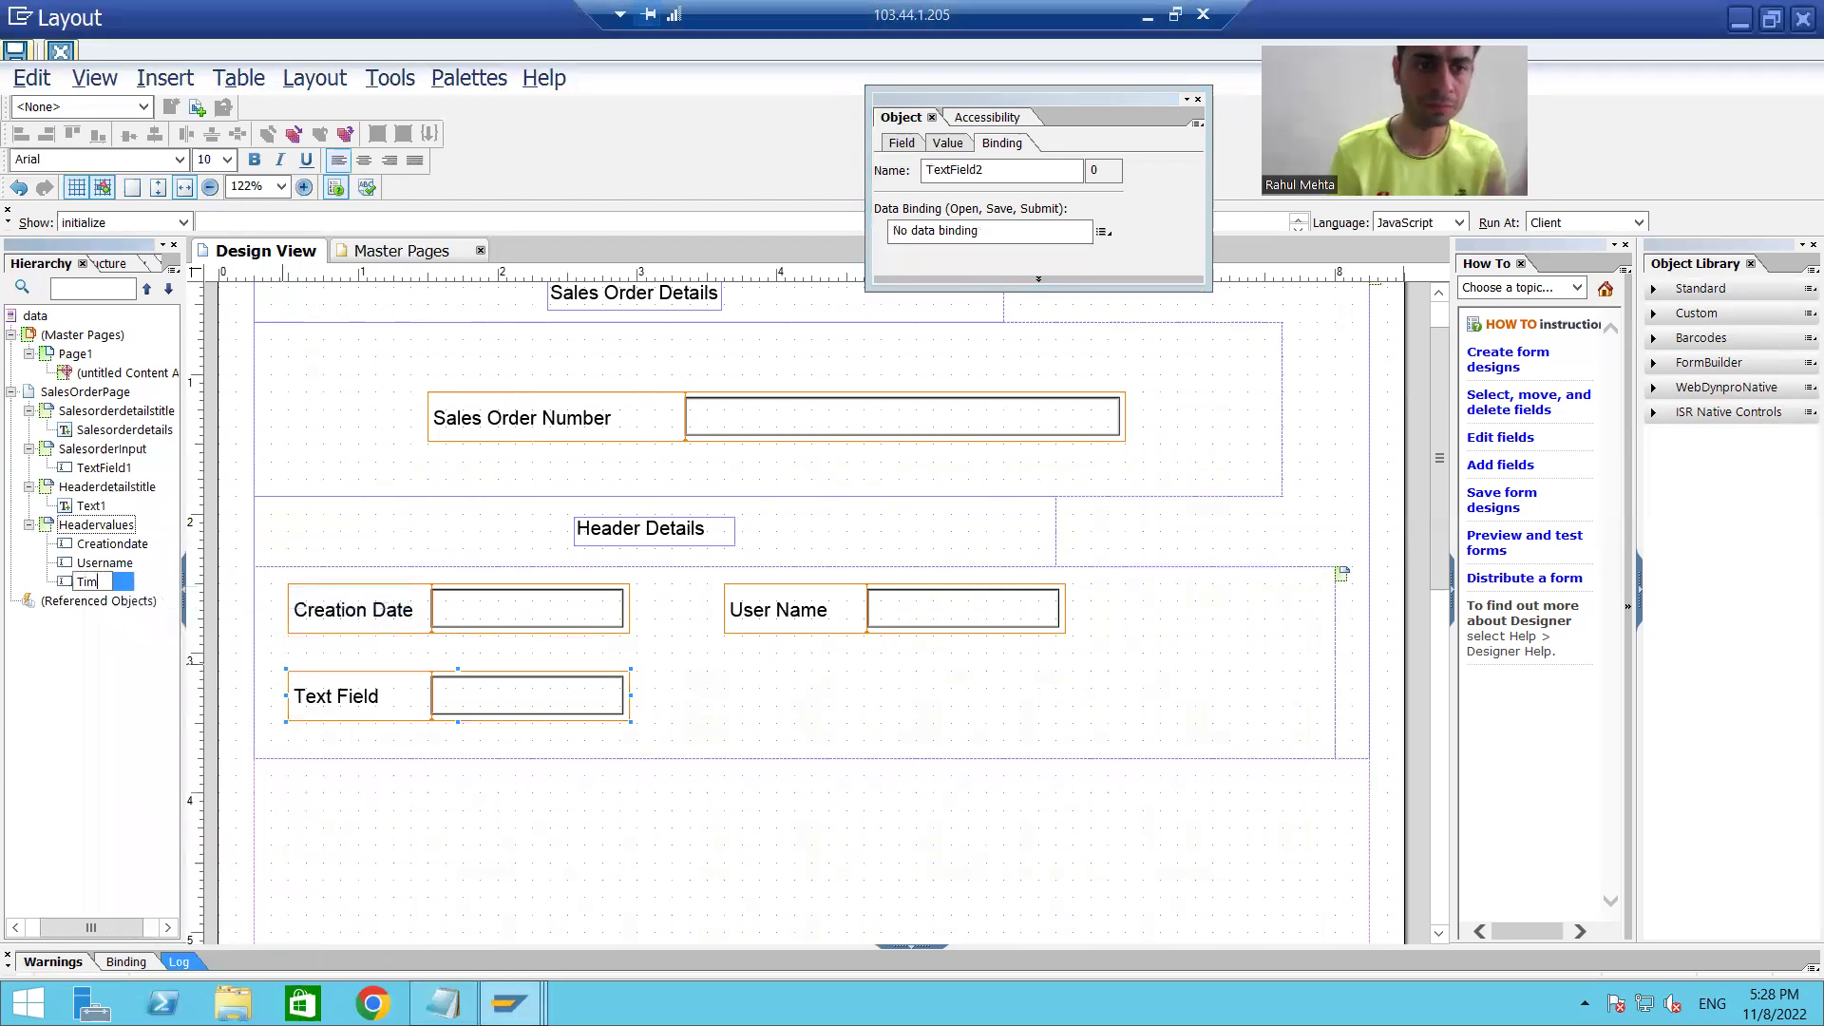
pyautogui.write('e')
pyautogui.press('Return')
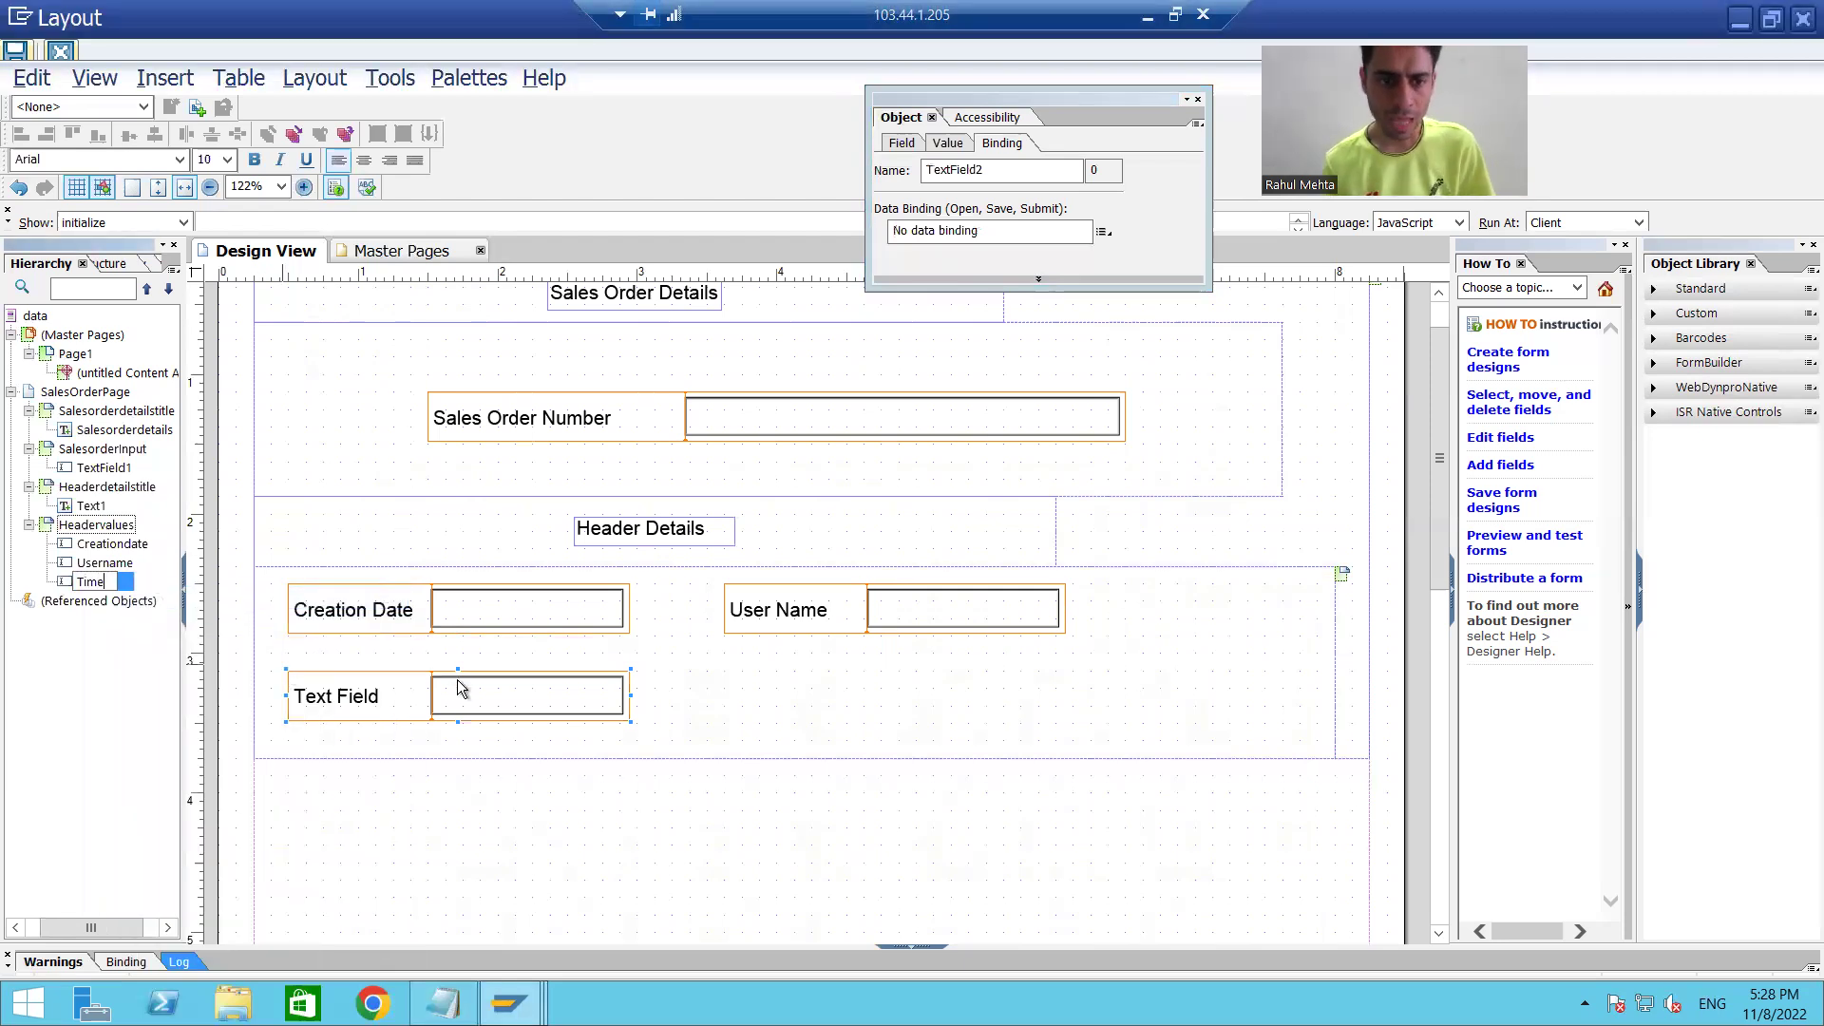
pyautogui.doubleClick(367, 694)
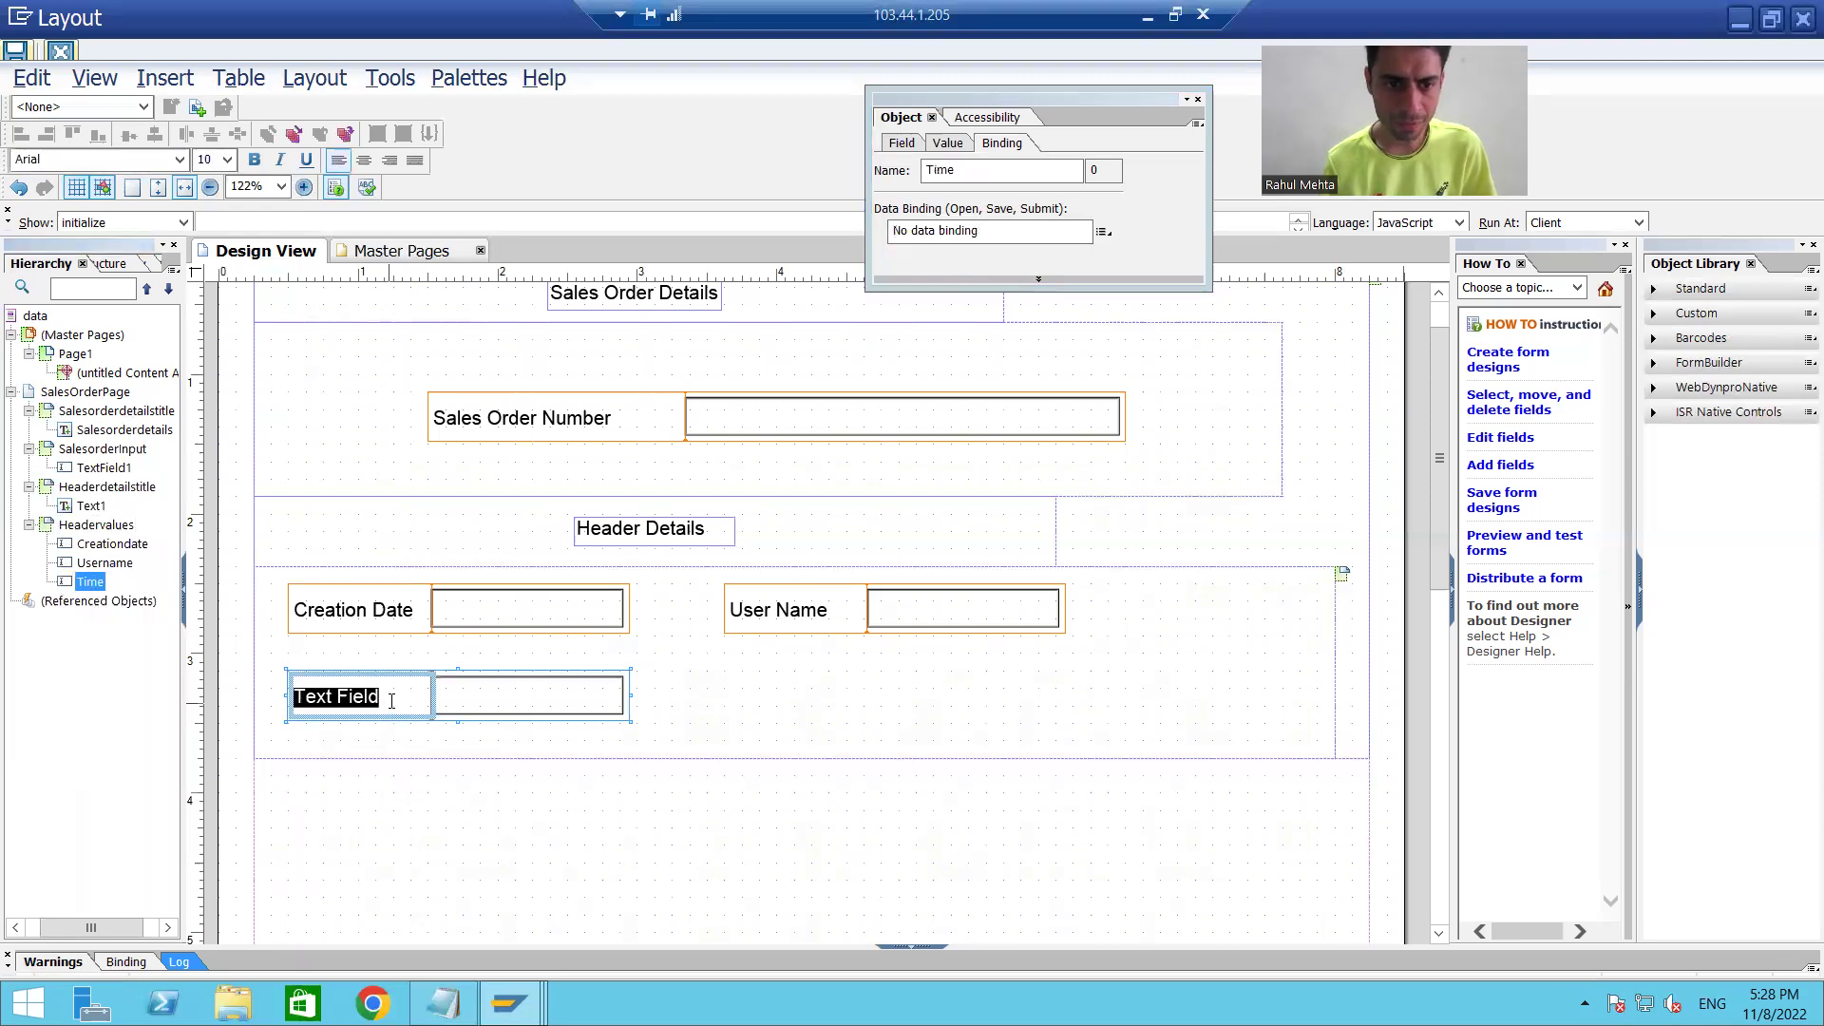
pyautogui.write('Time')
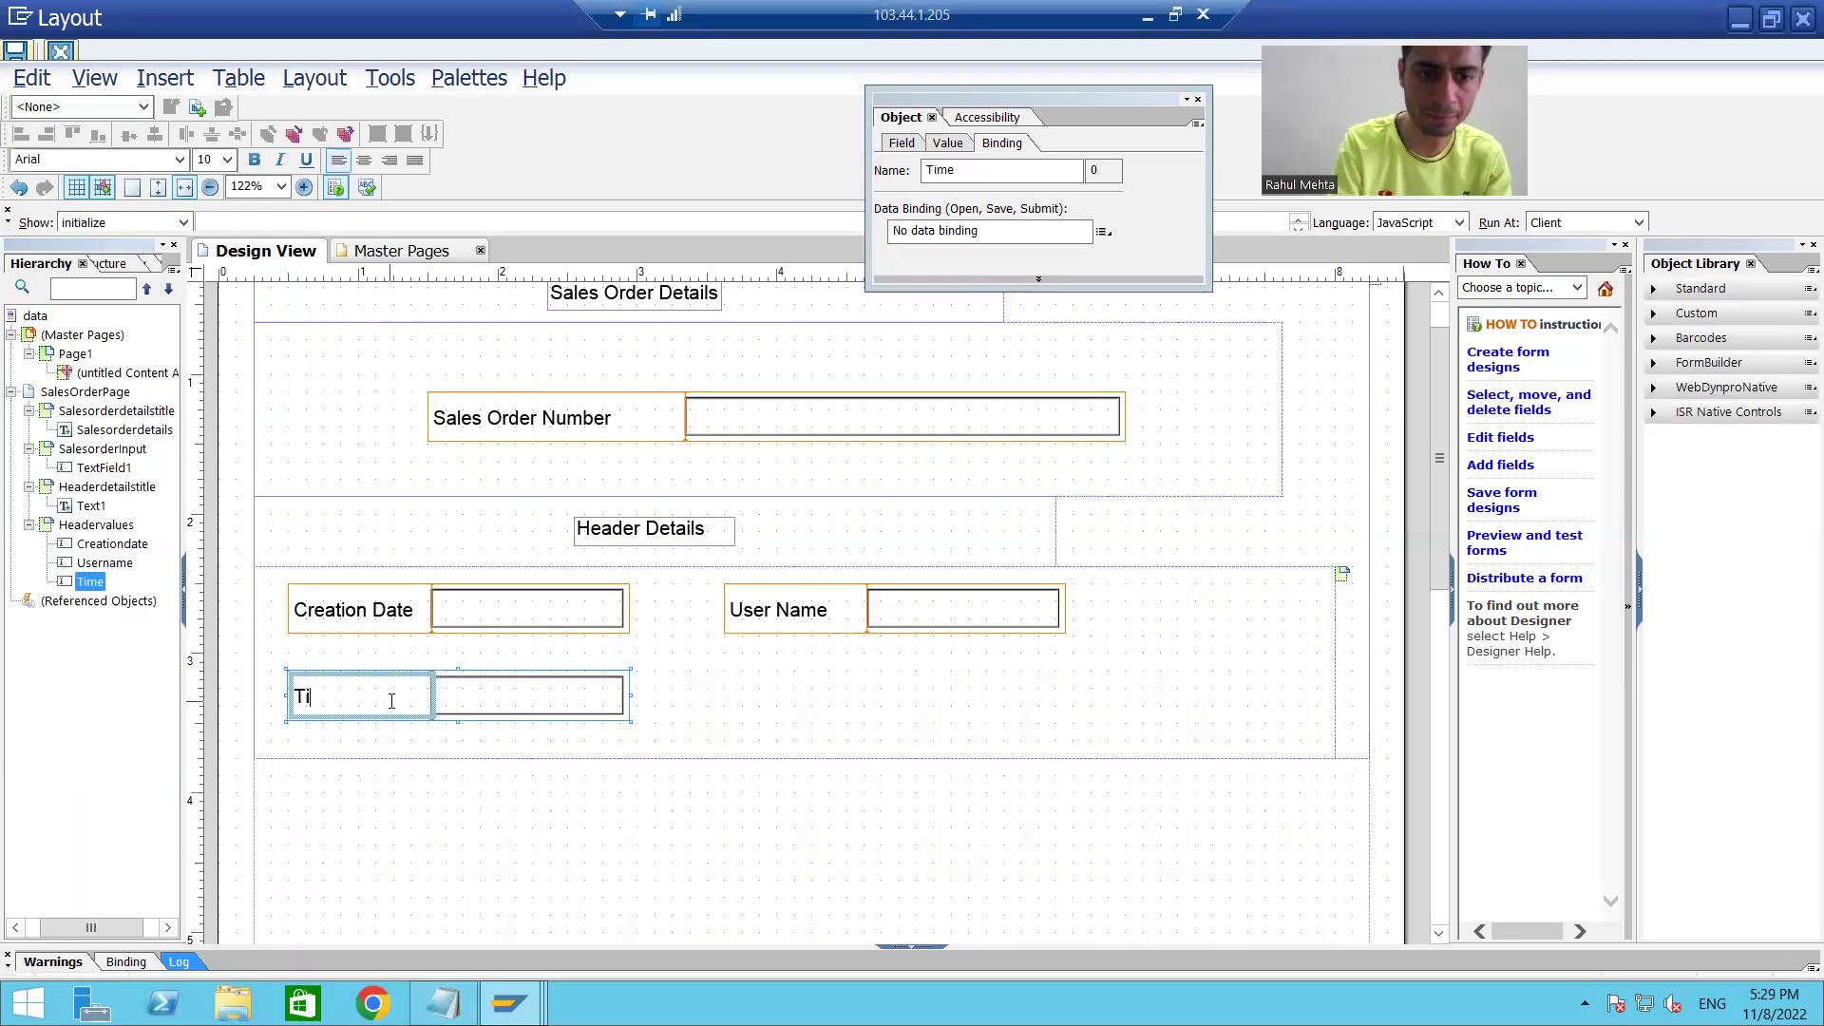
pyautogui.click(461, 695)
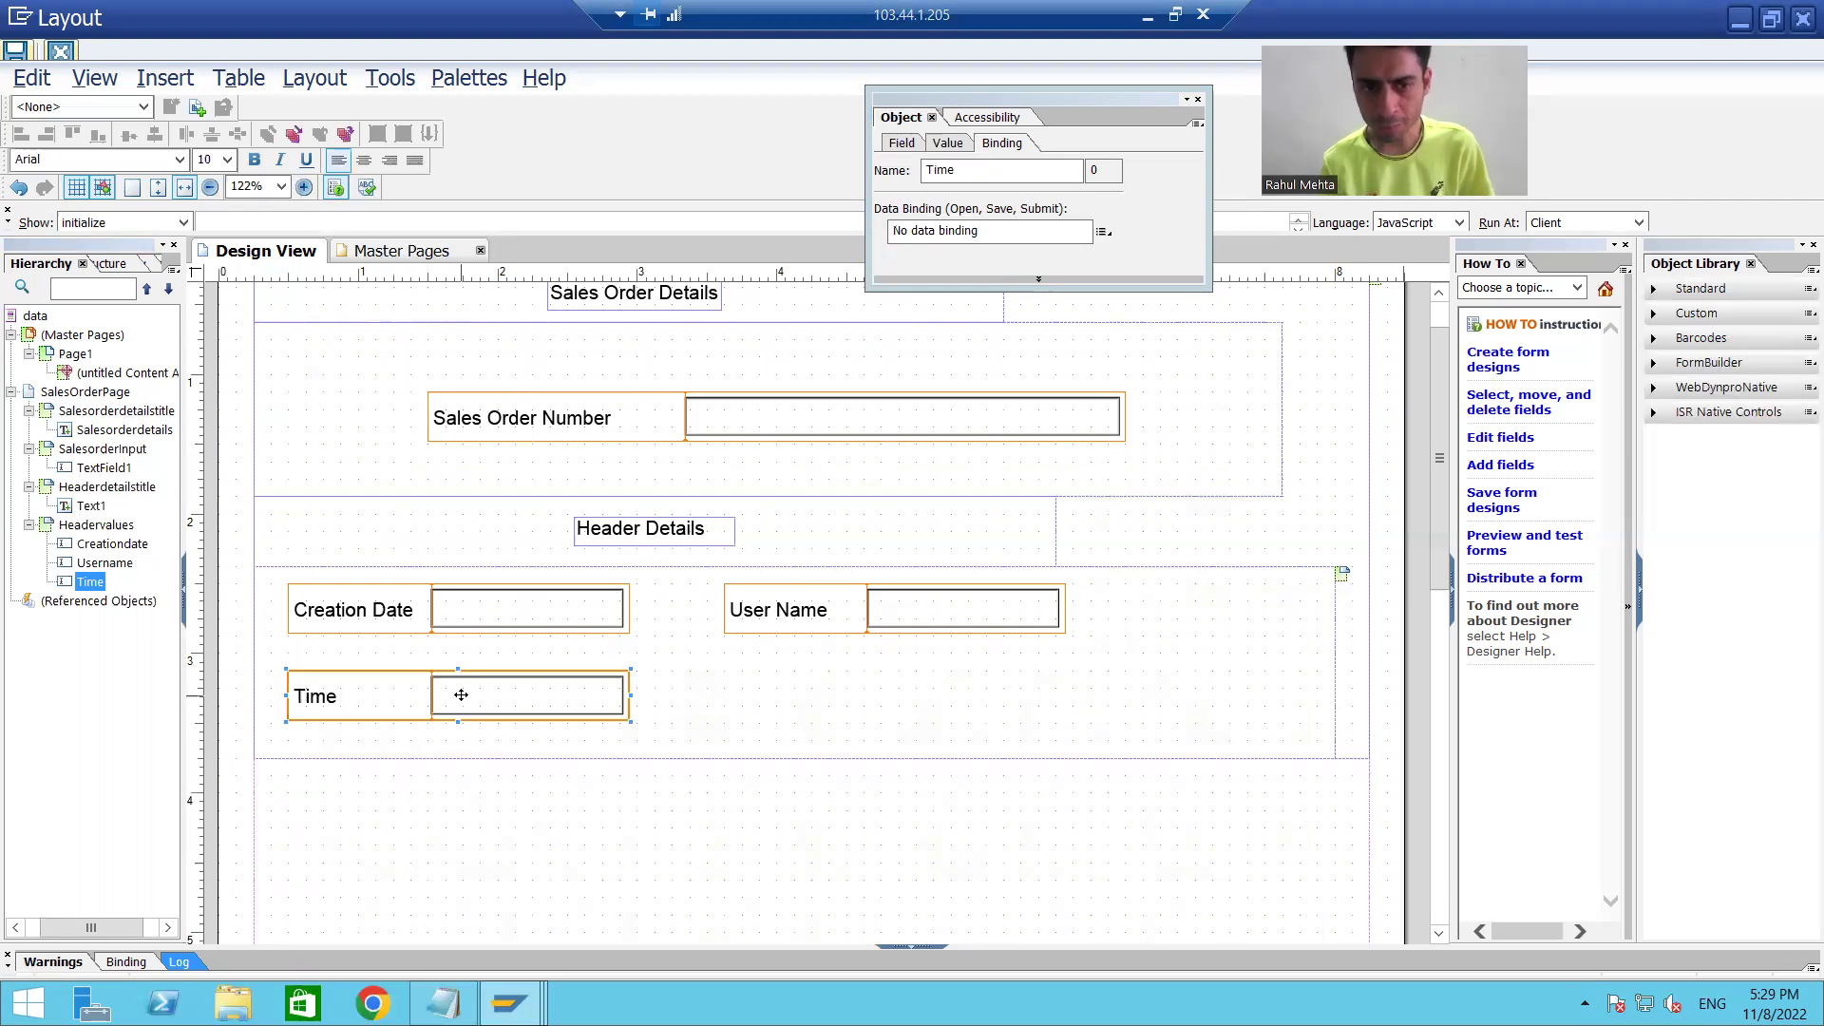
# Step: Bind the Time field to ERZET in the LT_VBAK DATA node of ZADOBE_SALES_78
pyautogui.click(1102, 232)
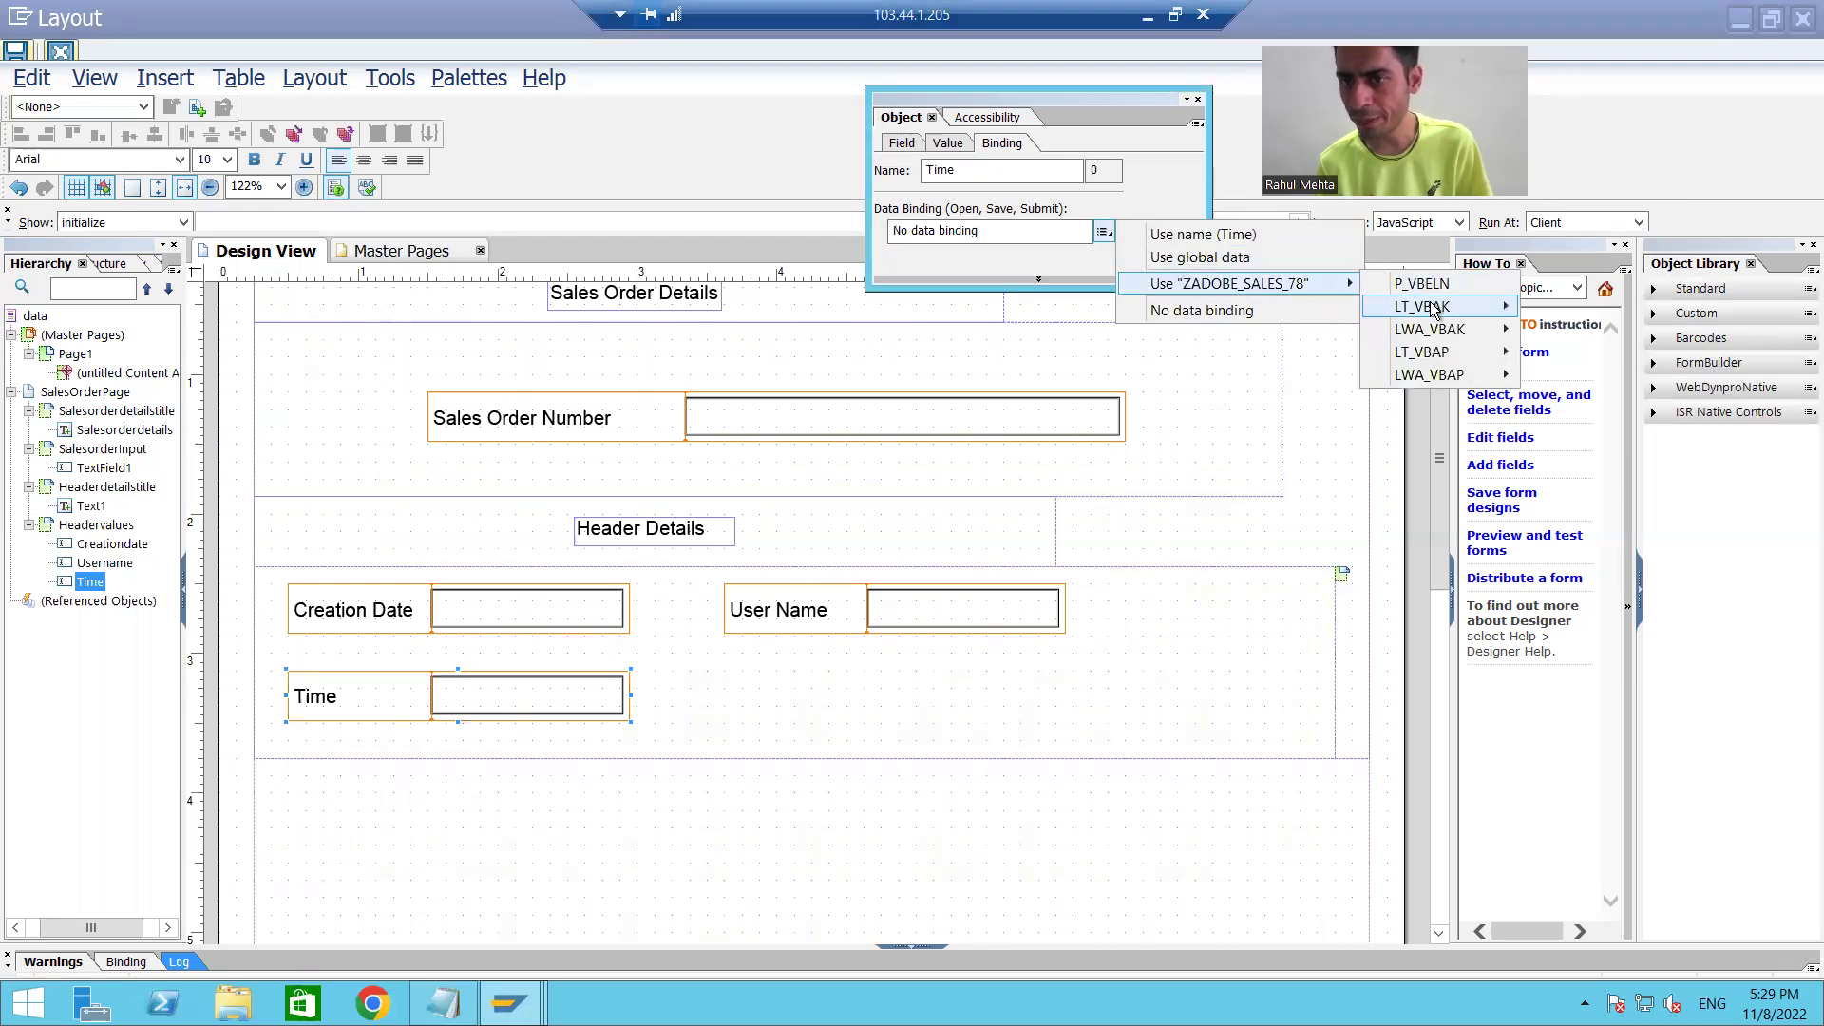
pyautogui.moveTo(1551, 316)
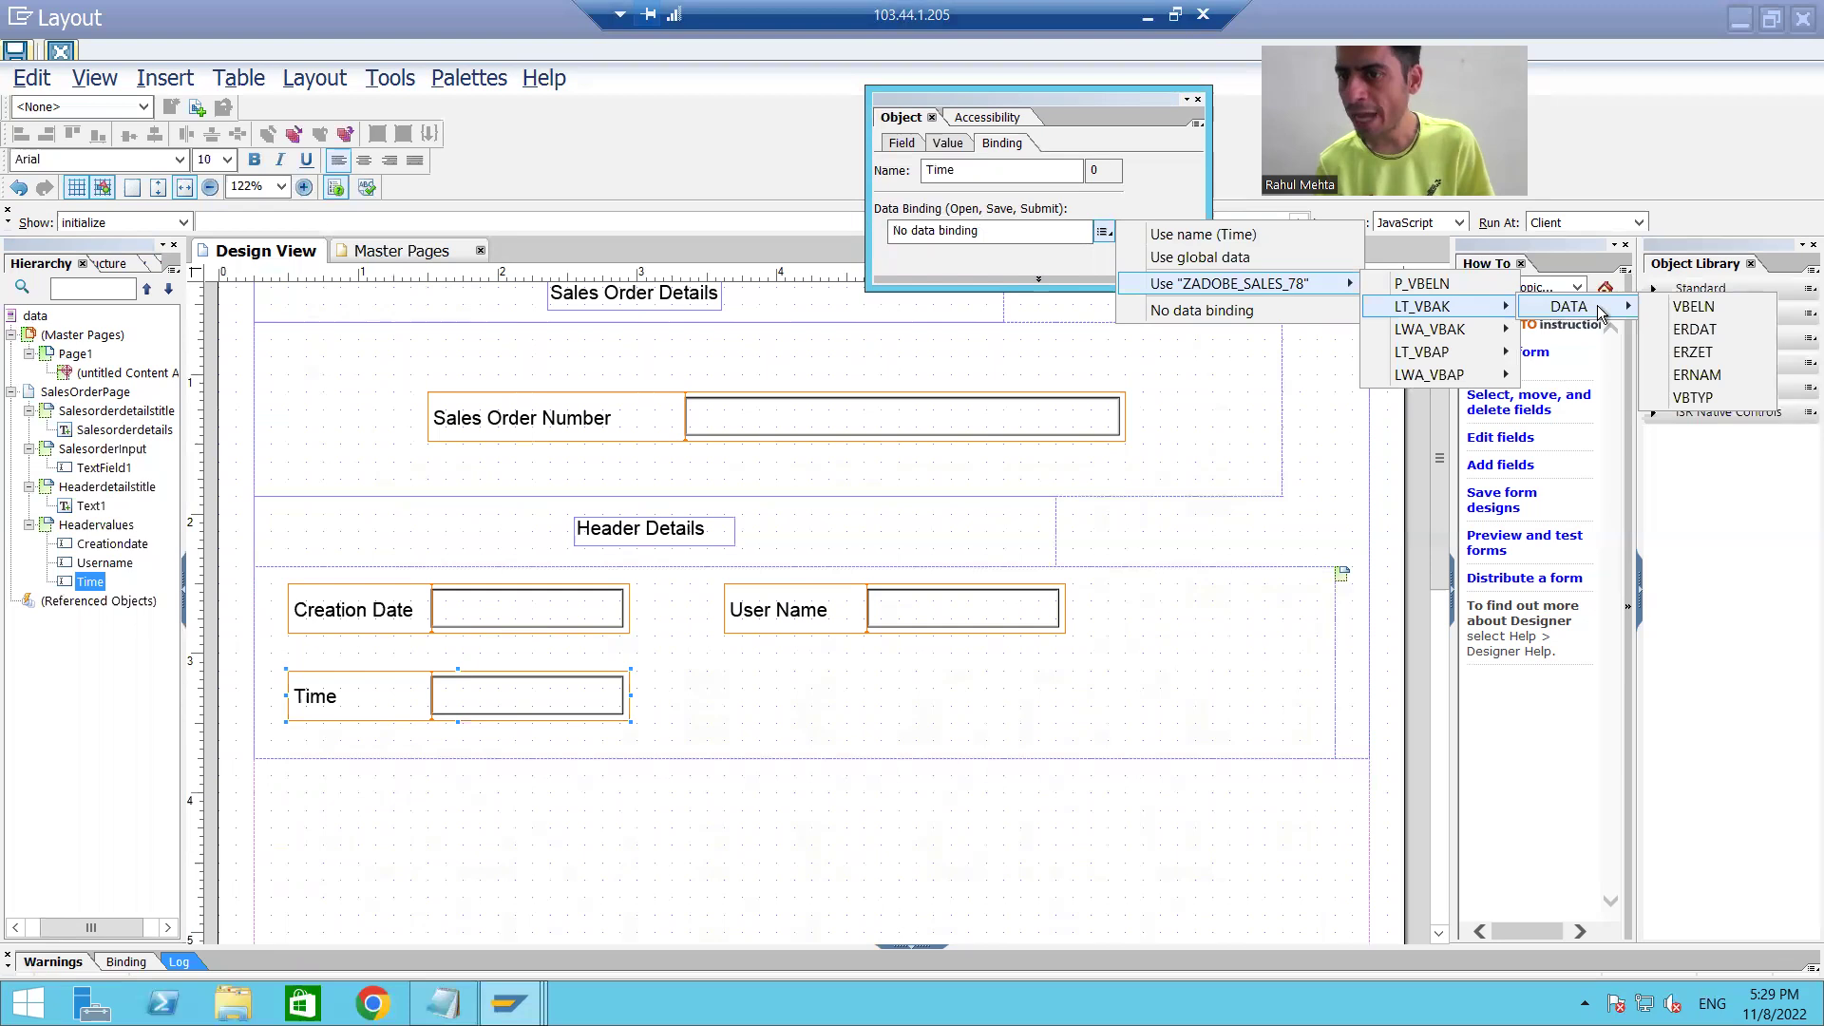
pyautogui.click(1695, 352)
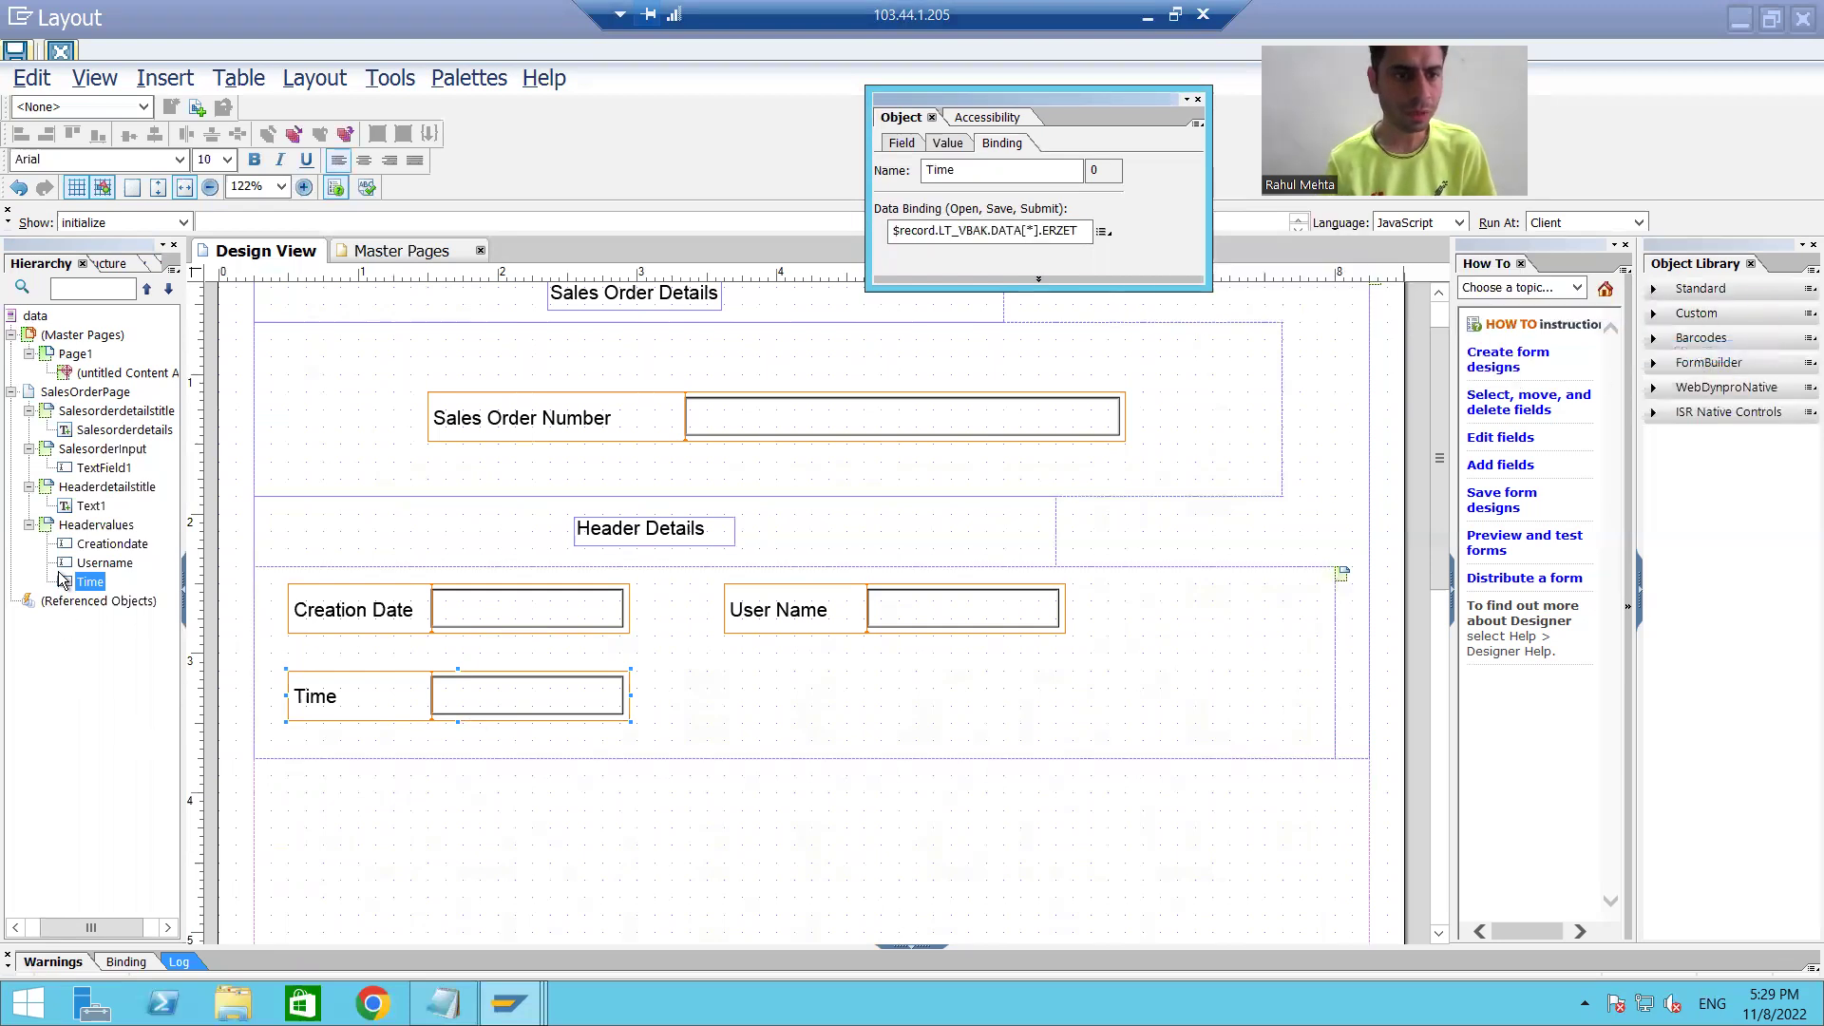
# Step: Insert a standard Text Field into the Headervalues subform and place it below User Name, level with the Time field
pyautogui.click(74, 527)
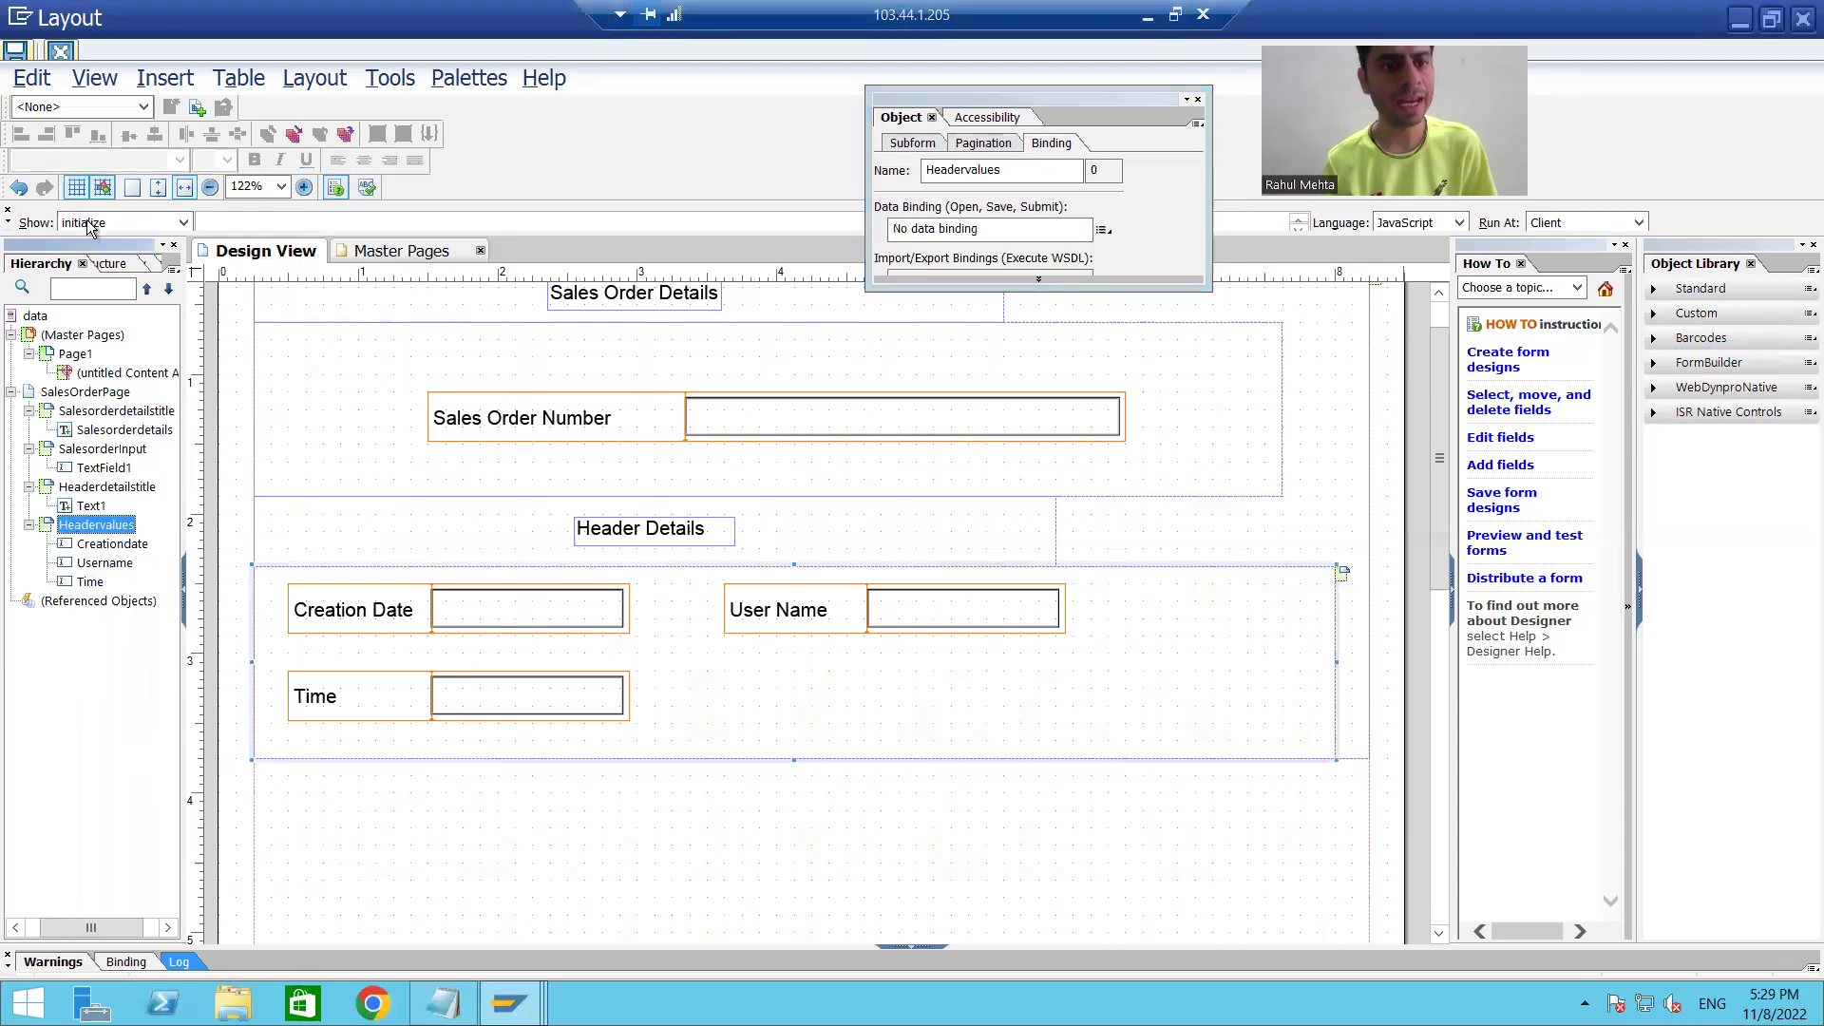
pyautogui.click(157, 82)
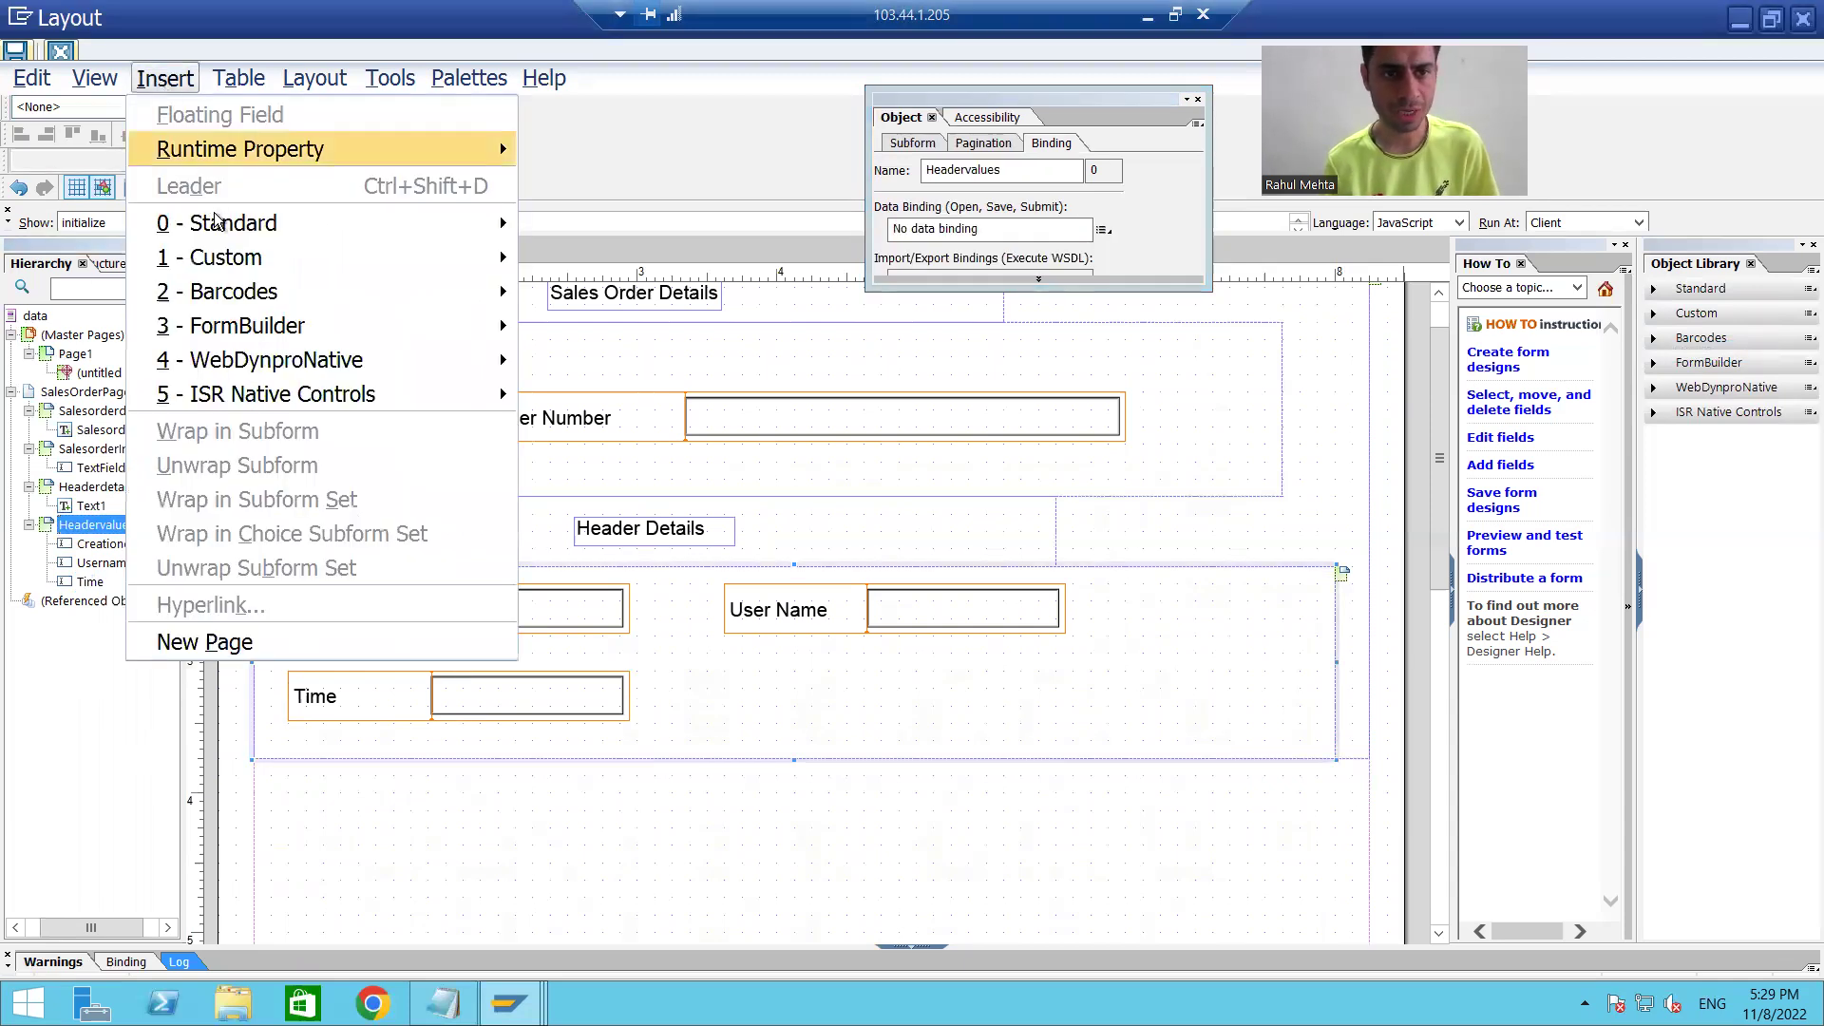
pyautogui.moveTo(217, 228)
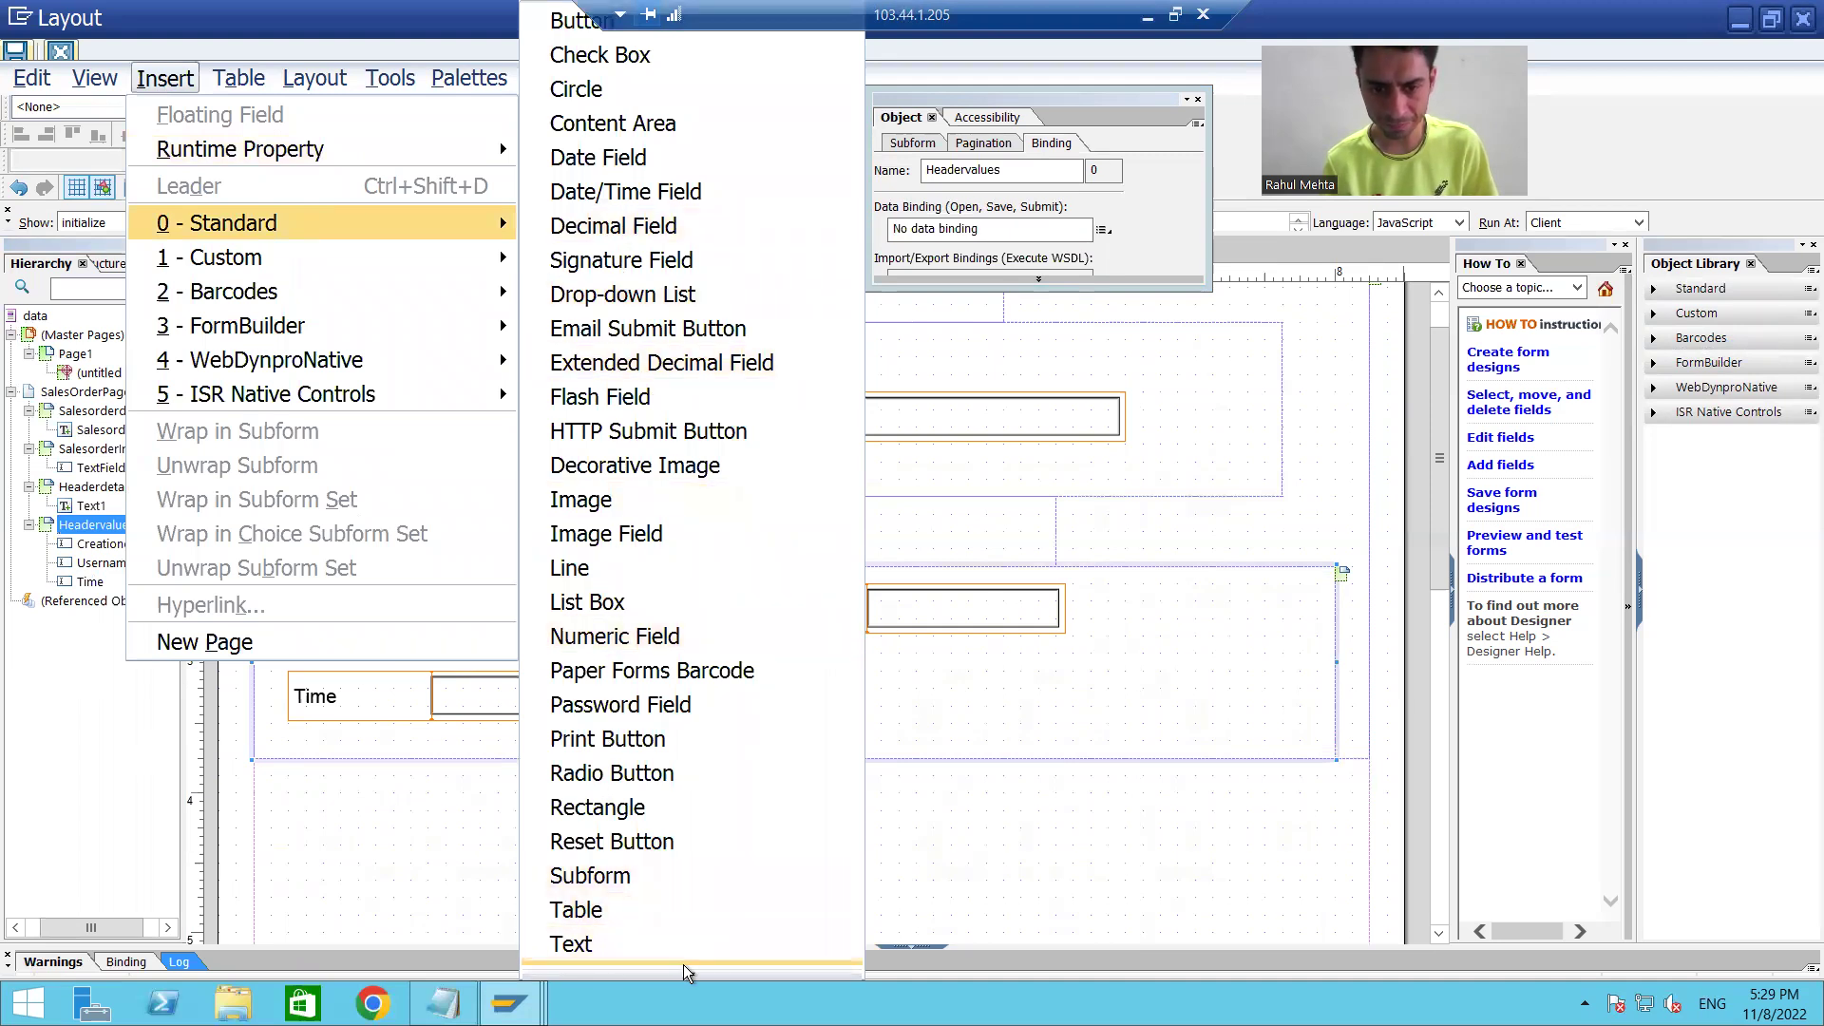
pyautogui.moveTo(684, 970)
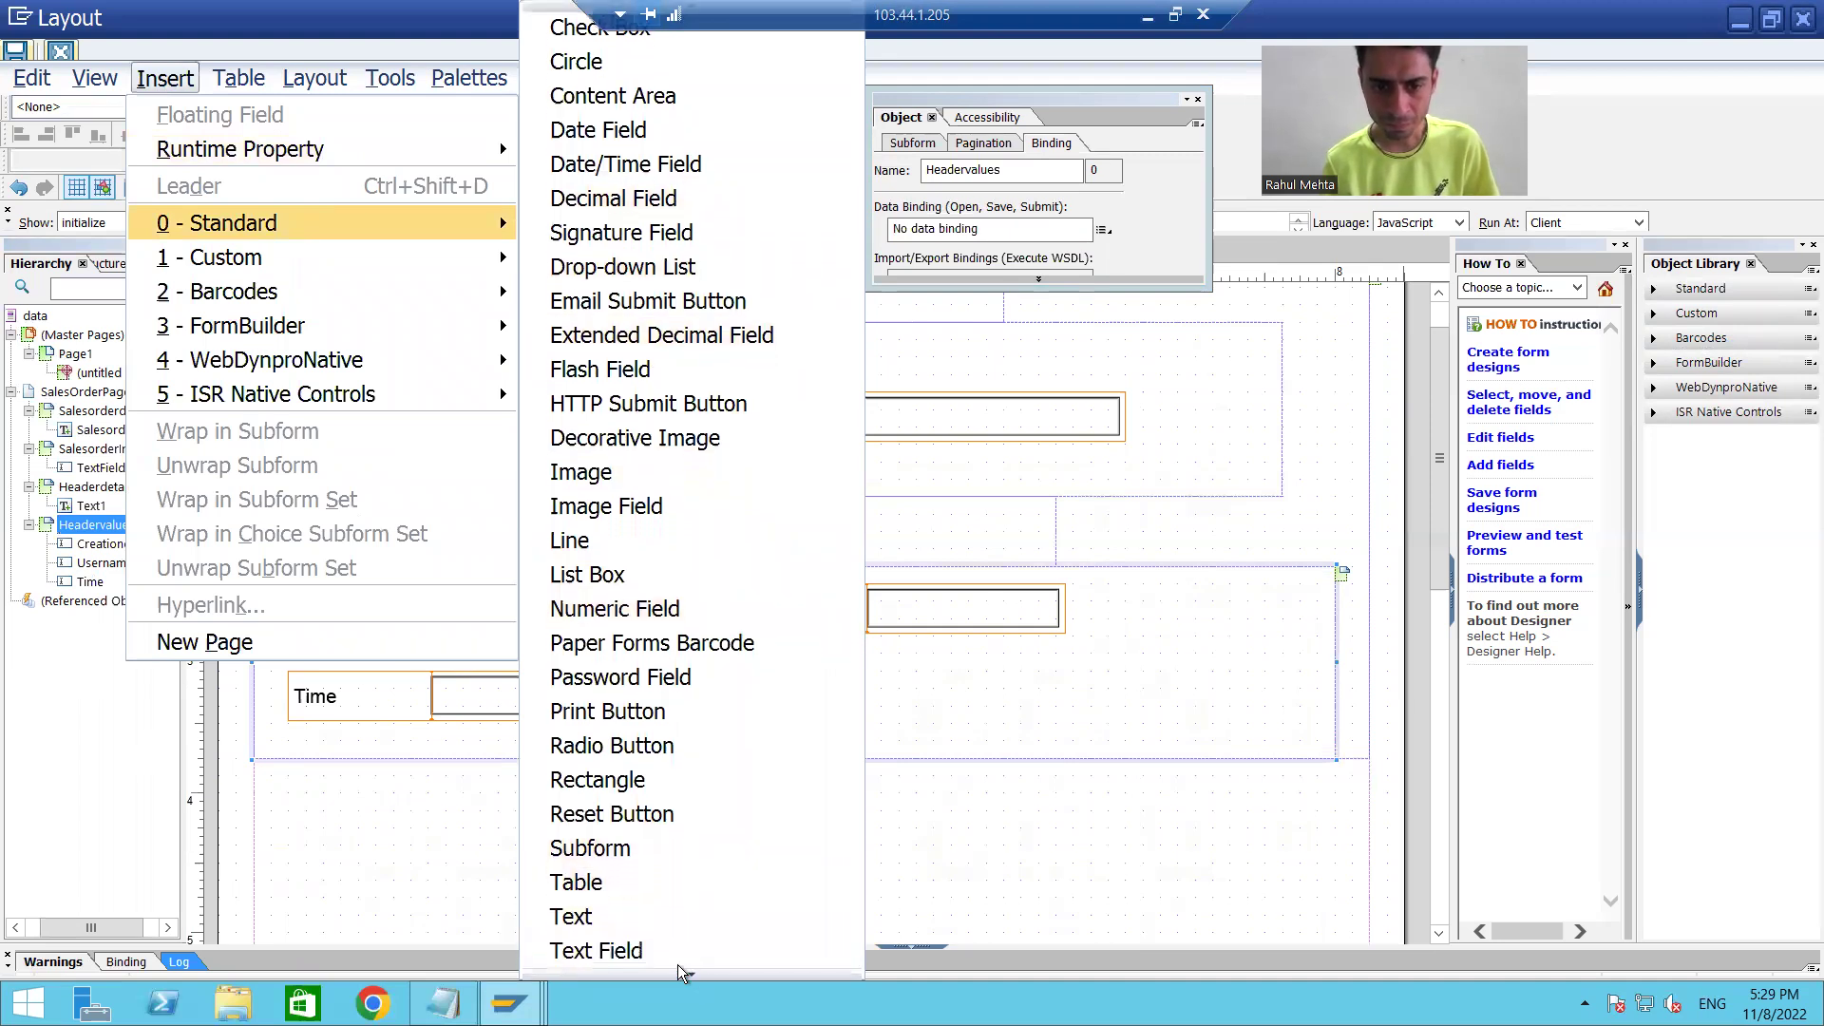
pyautogui.click(647, 942)
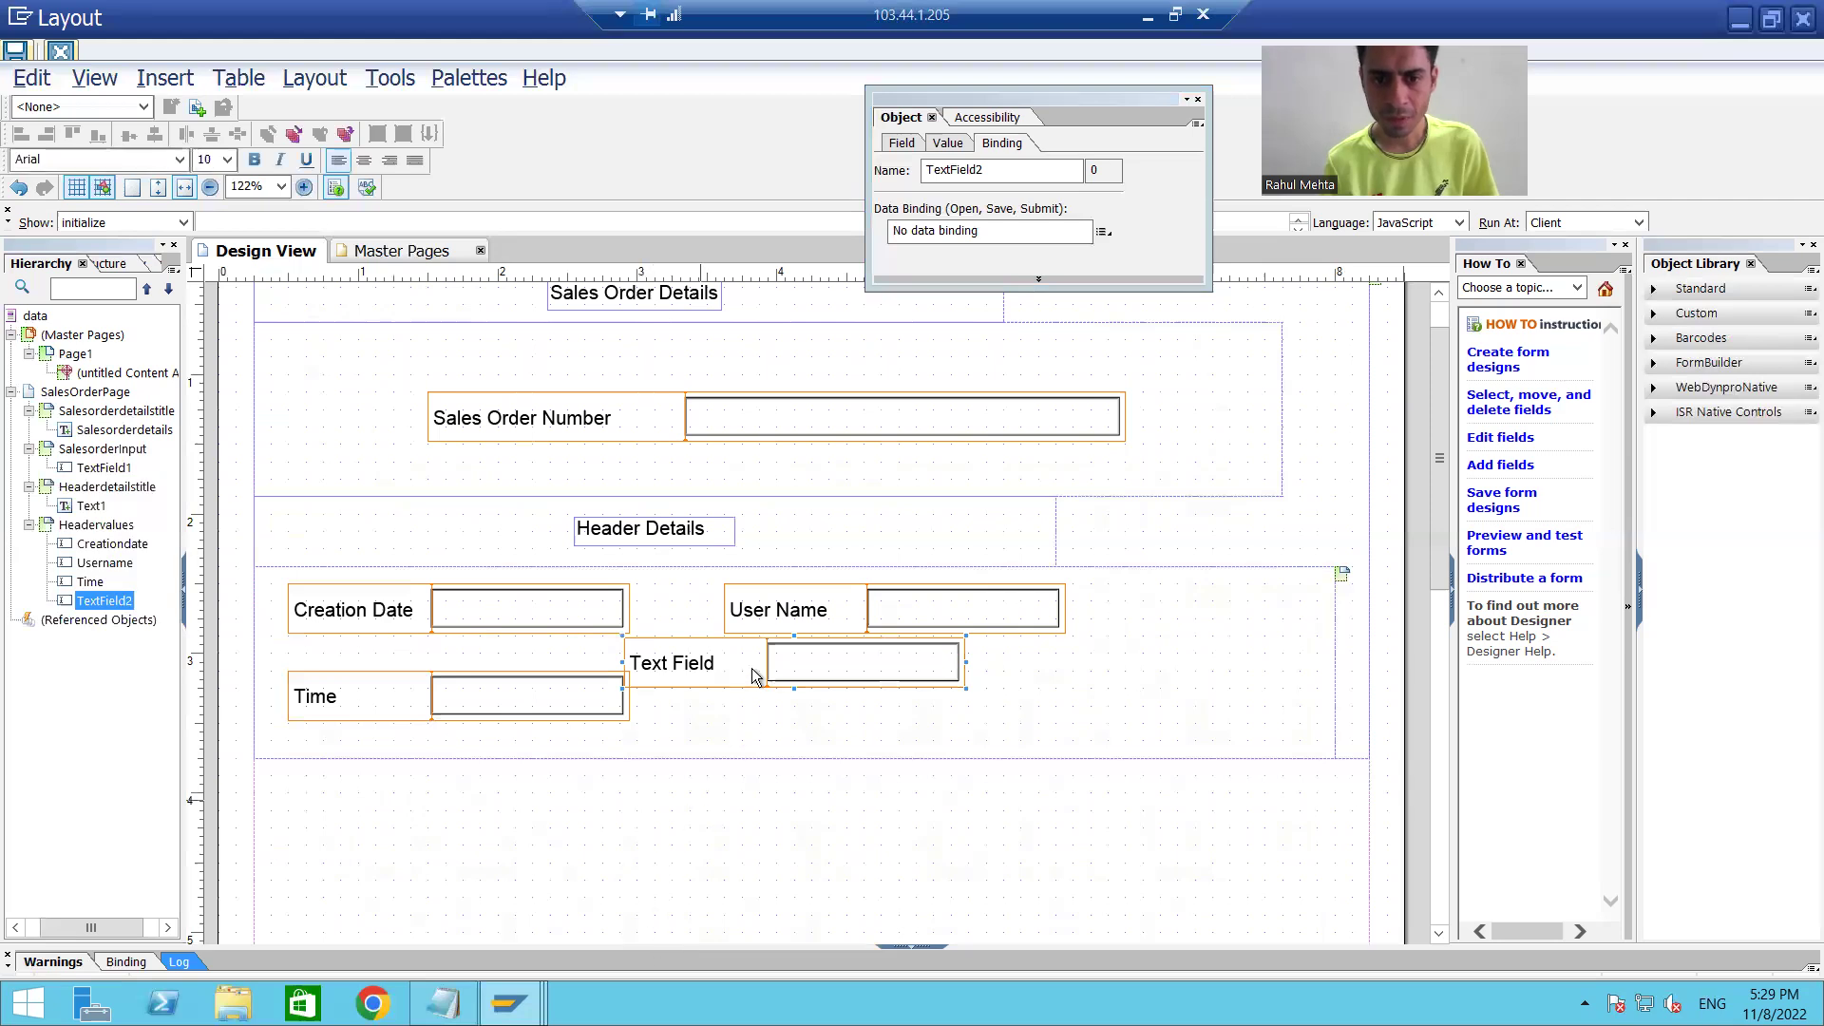
pyautogui.moveTo(701, 662); pyautogui.dragTo(836, 696)
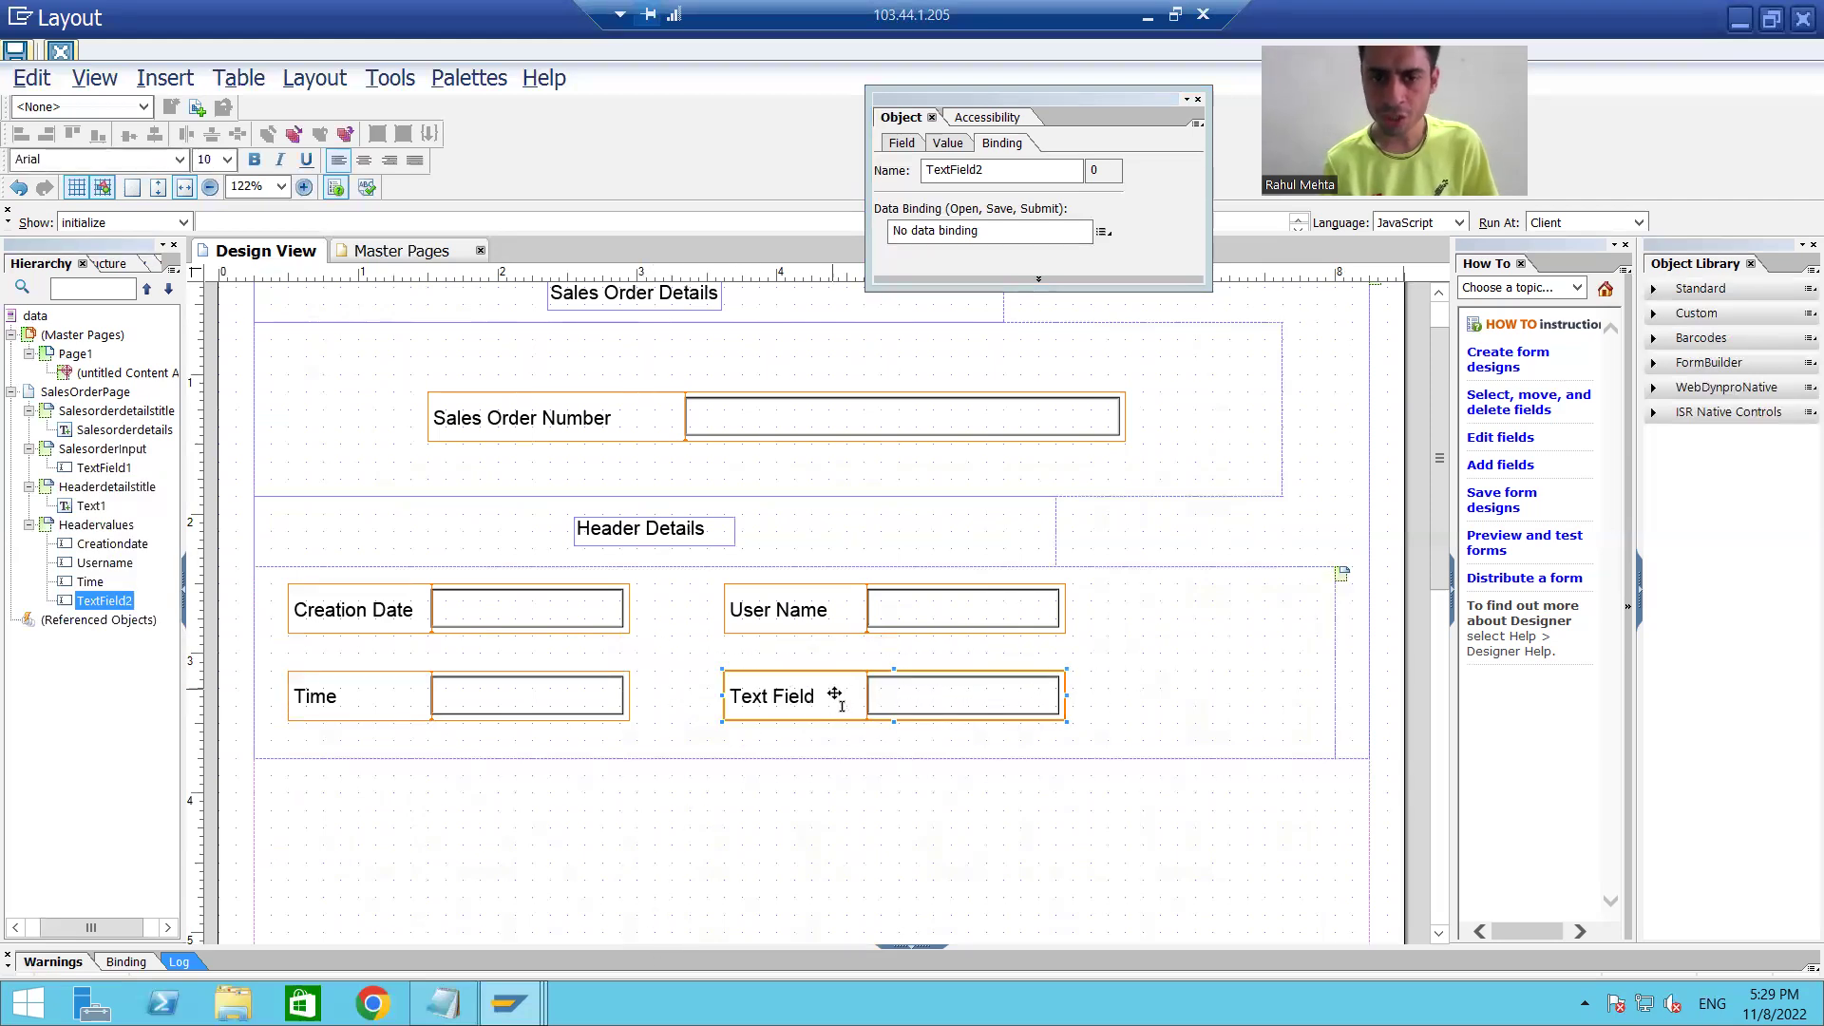
pyautogui.rightClick(107, 601)
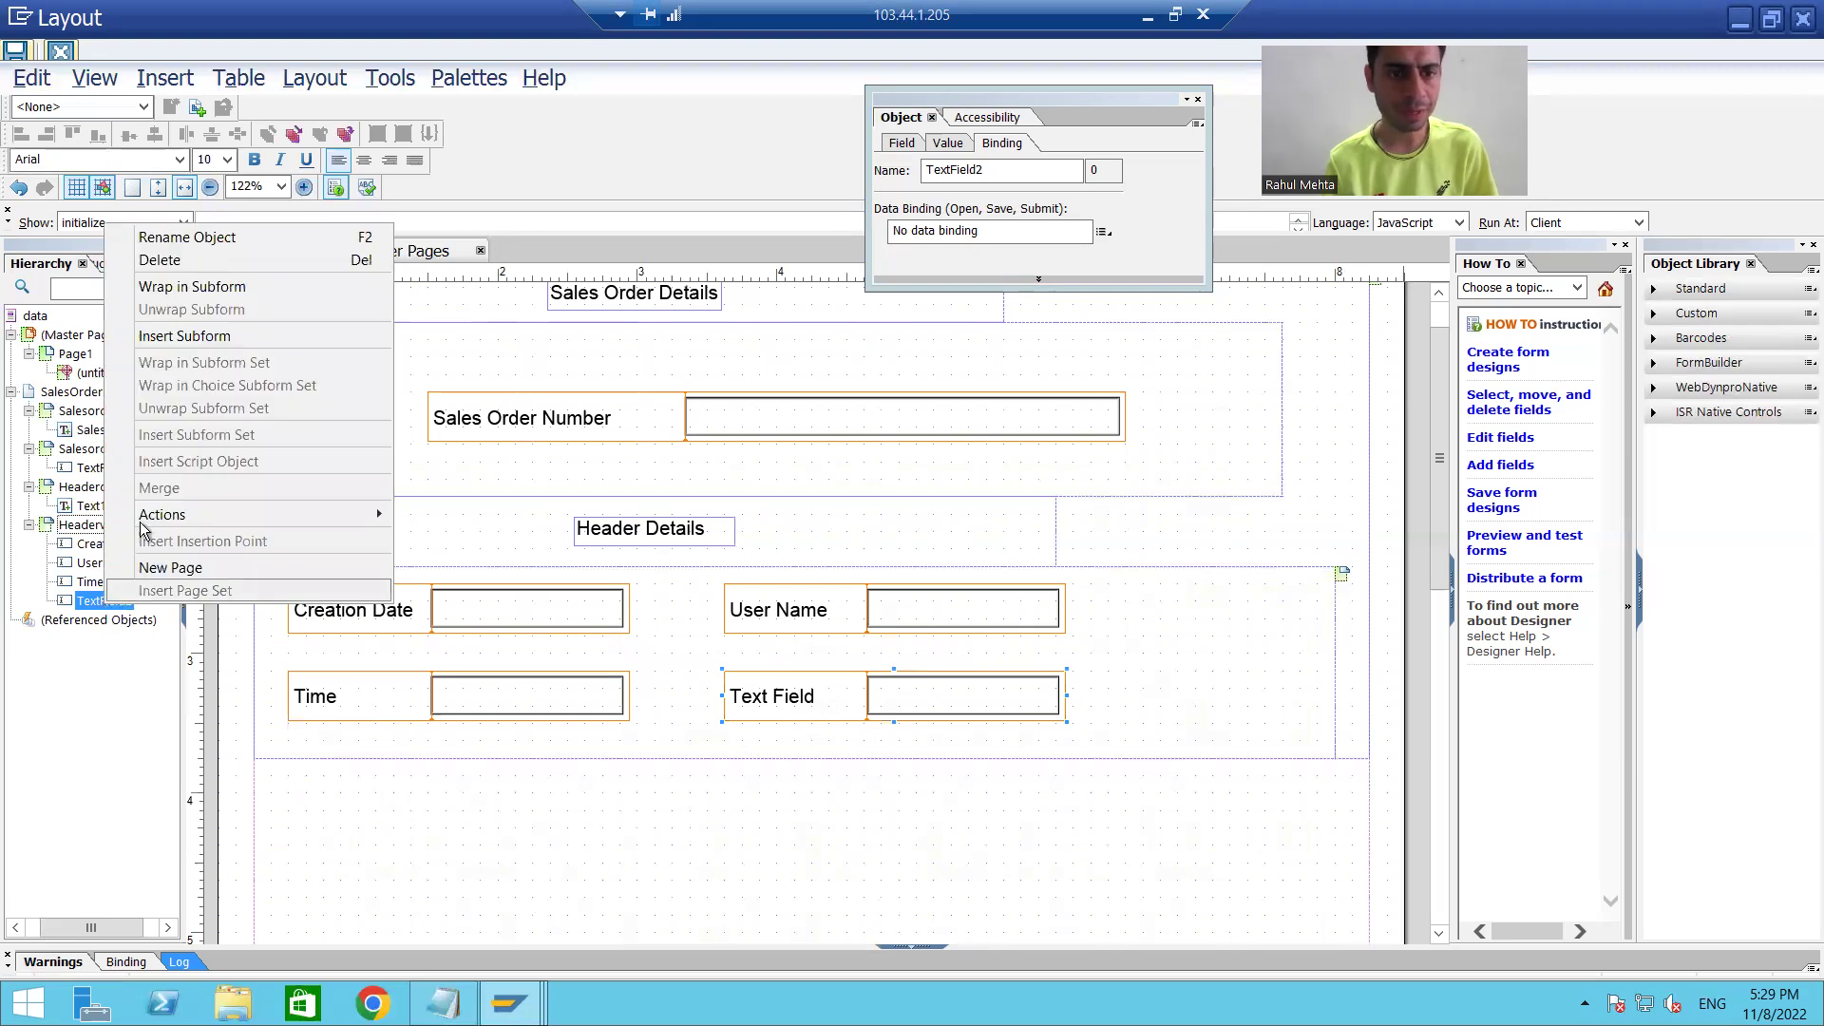
pyautogui.click(181, 237)
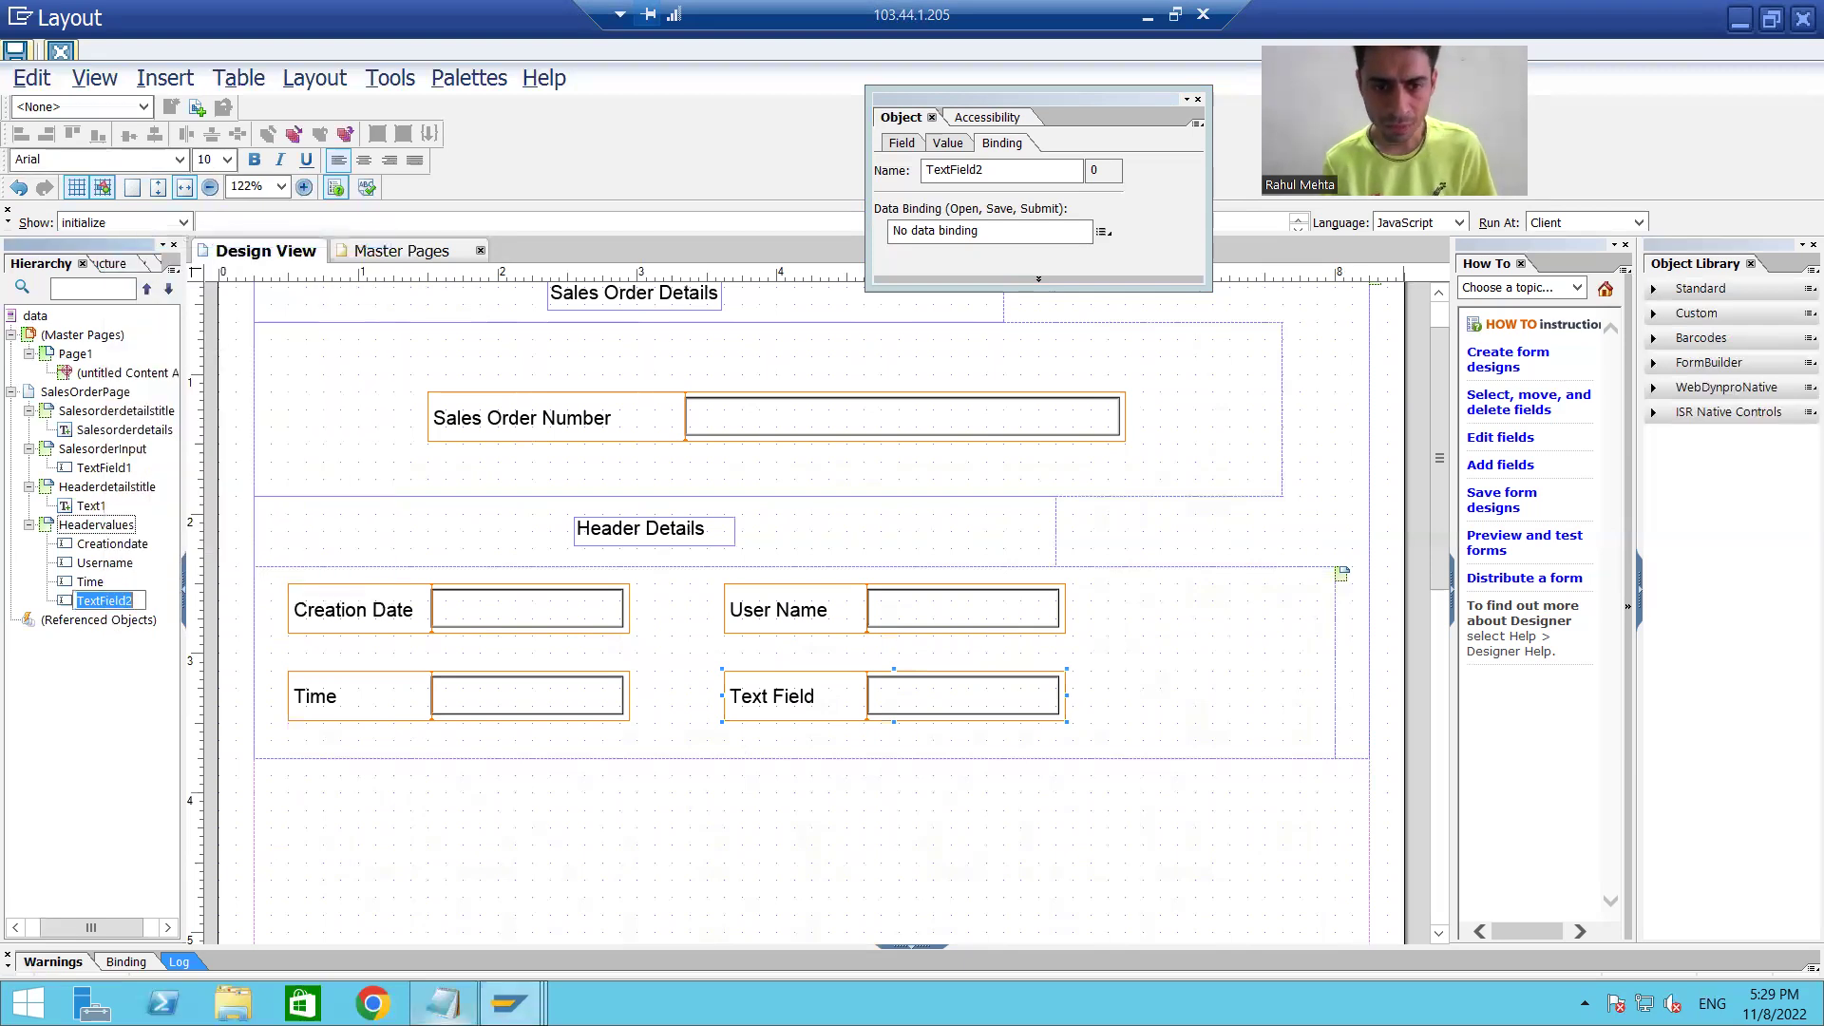
pyautogui.hotkey('alt', 'Tab')
pyautogui.hotkey('alt', 'Tab')
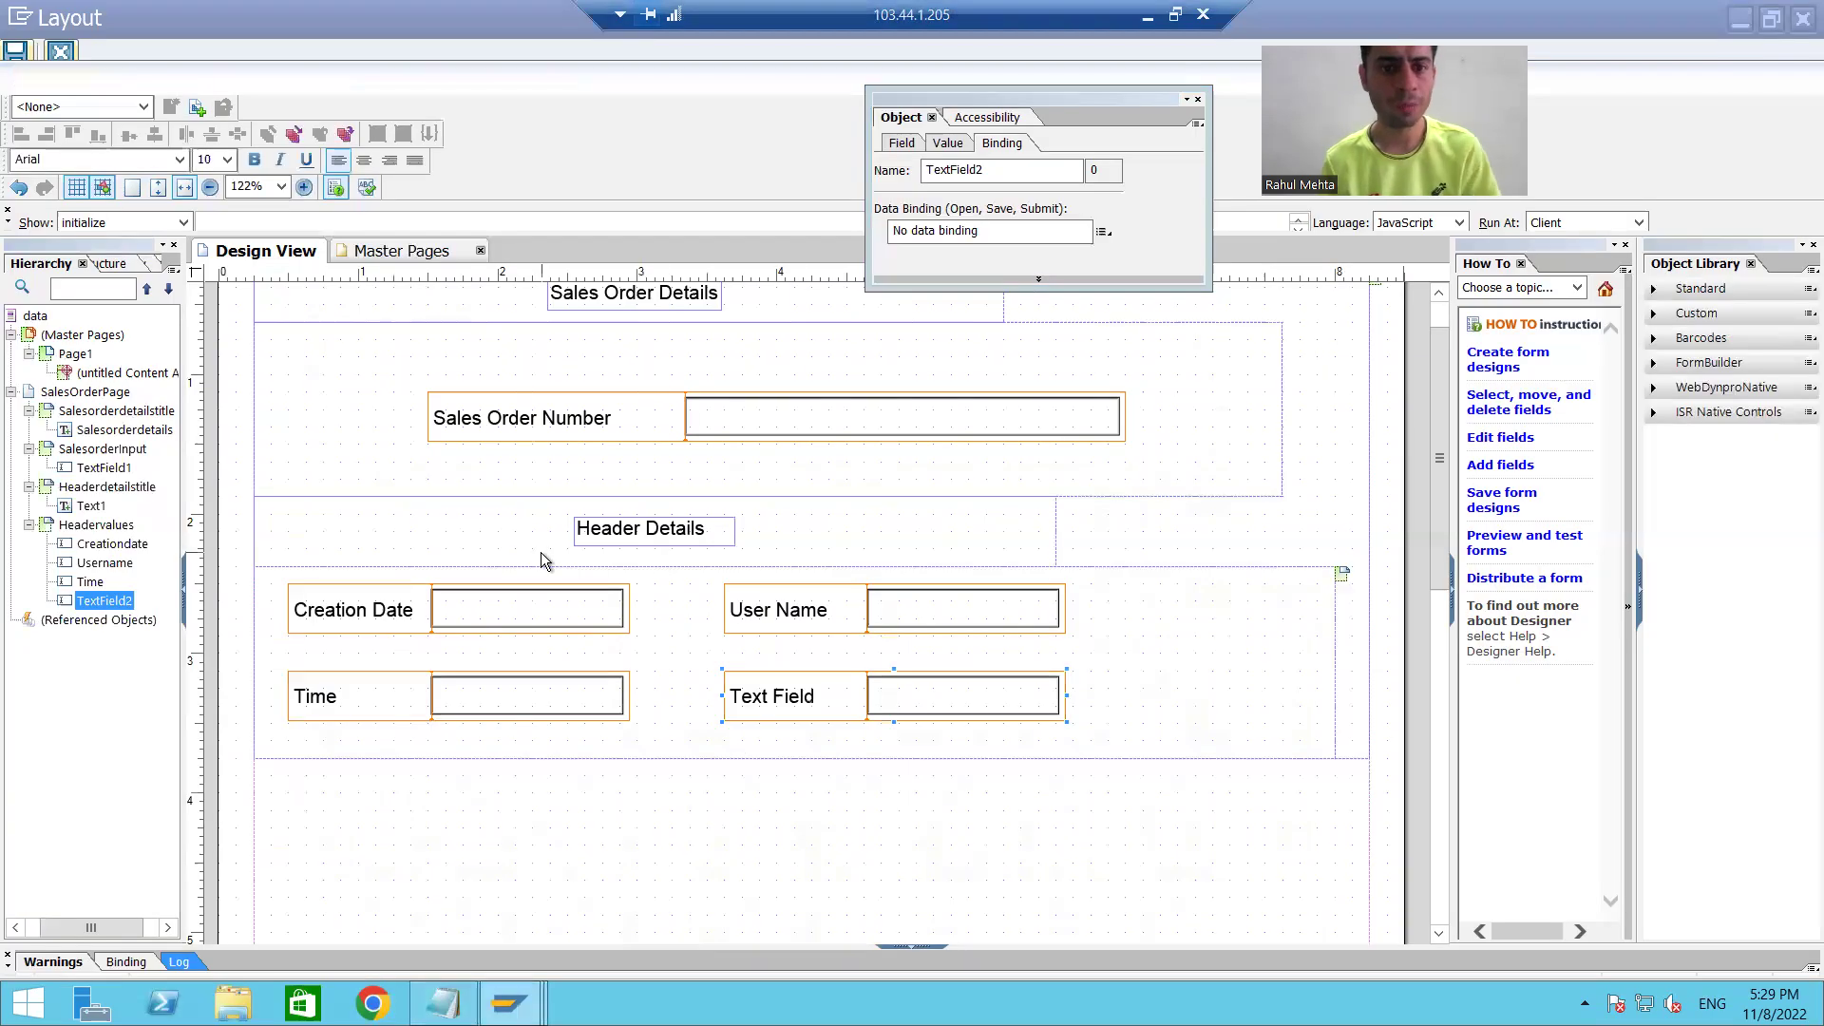
# Step: Set the caption of the text field below User Name to "Document Category" and widen its caption area to fit the text
pyautogui.doubleClick(815, 701)
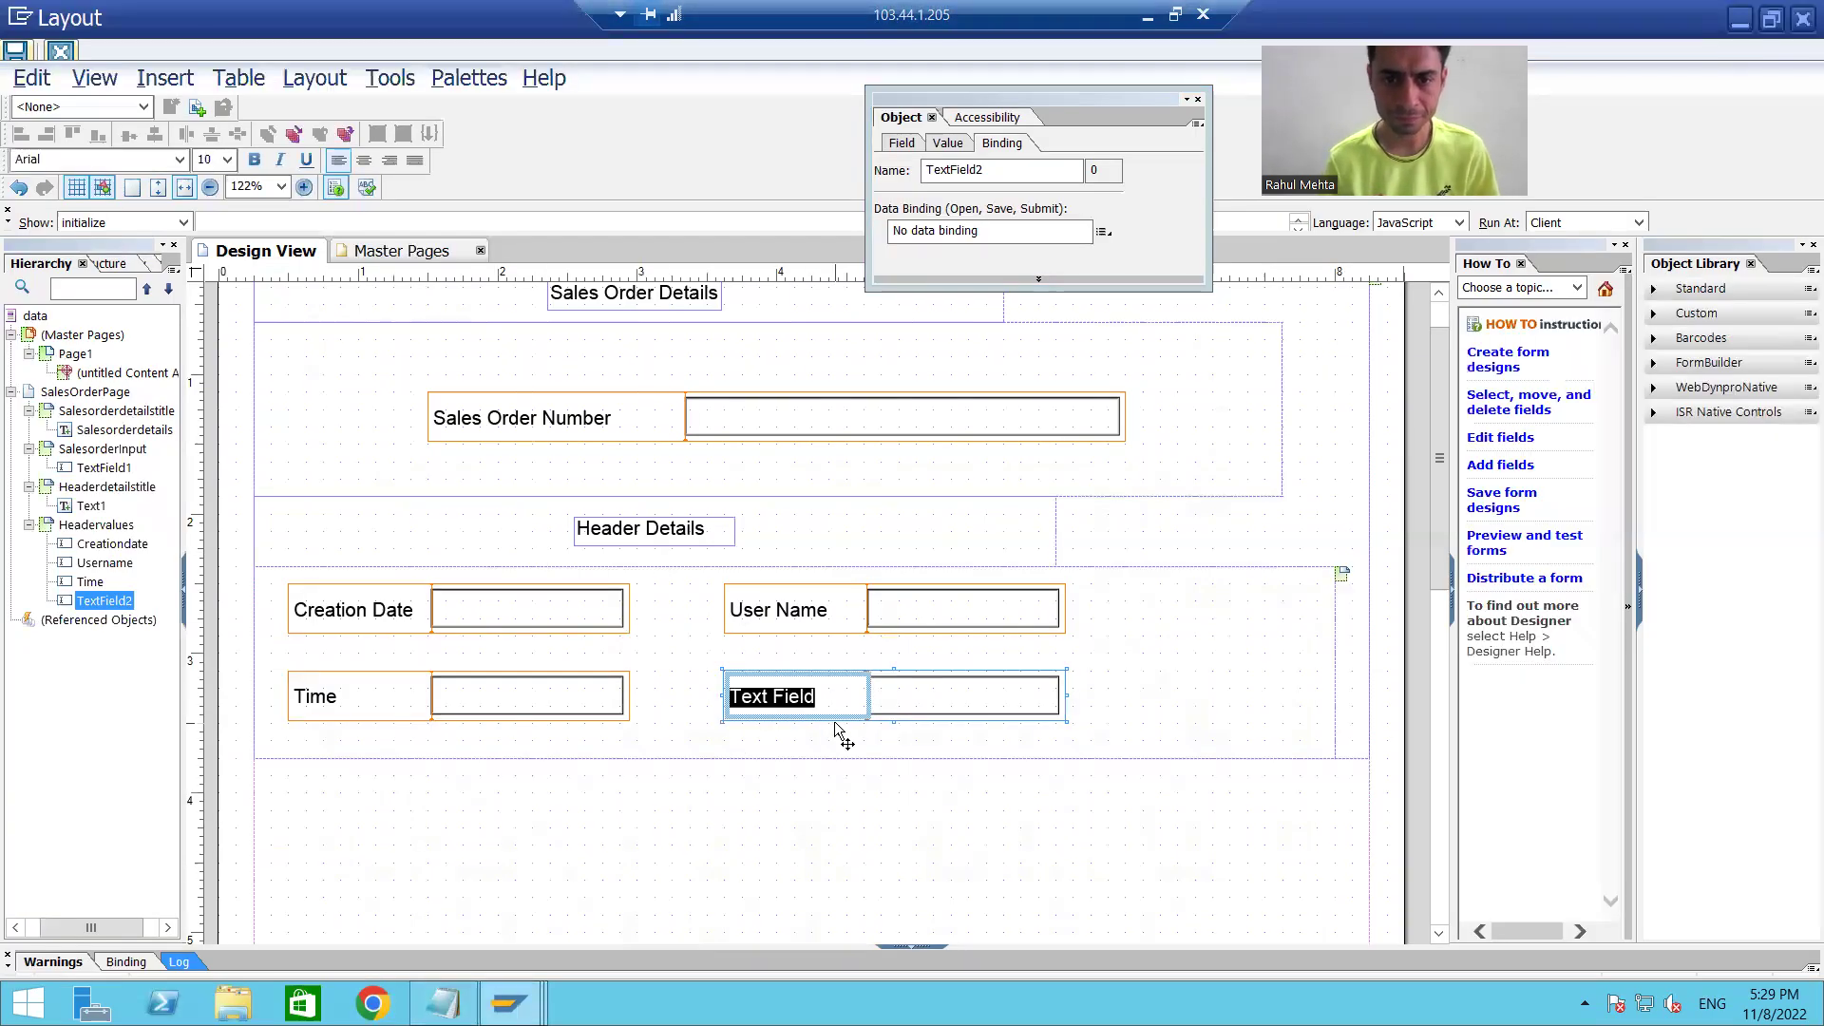
pyautogui.write('Document')
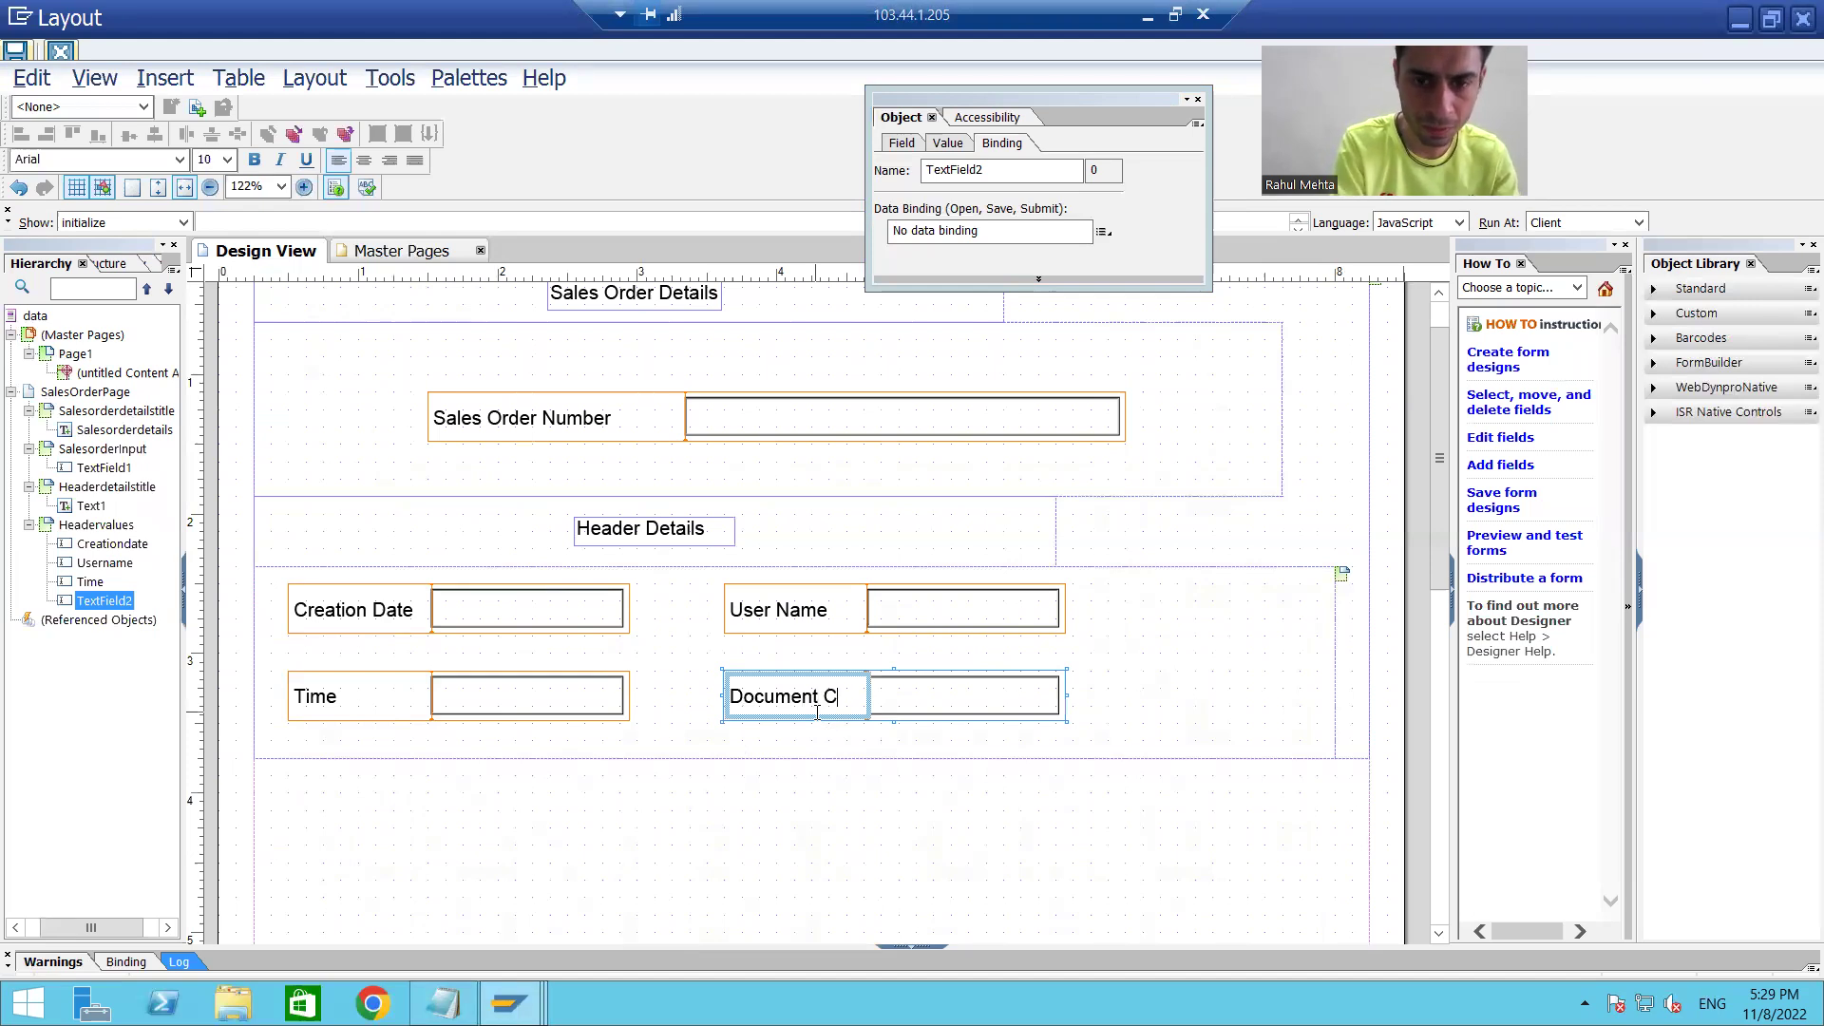
pyautogui.write(' Cate')
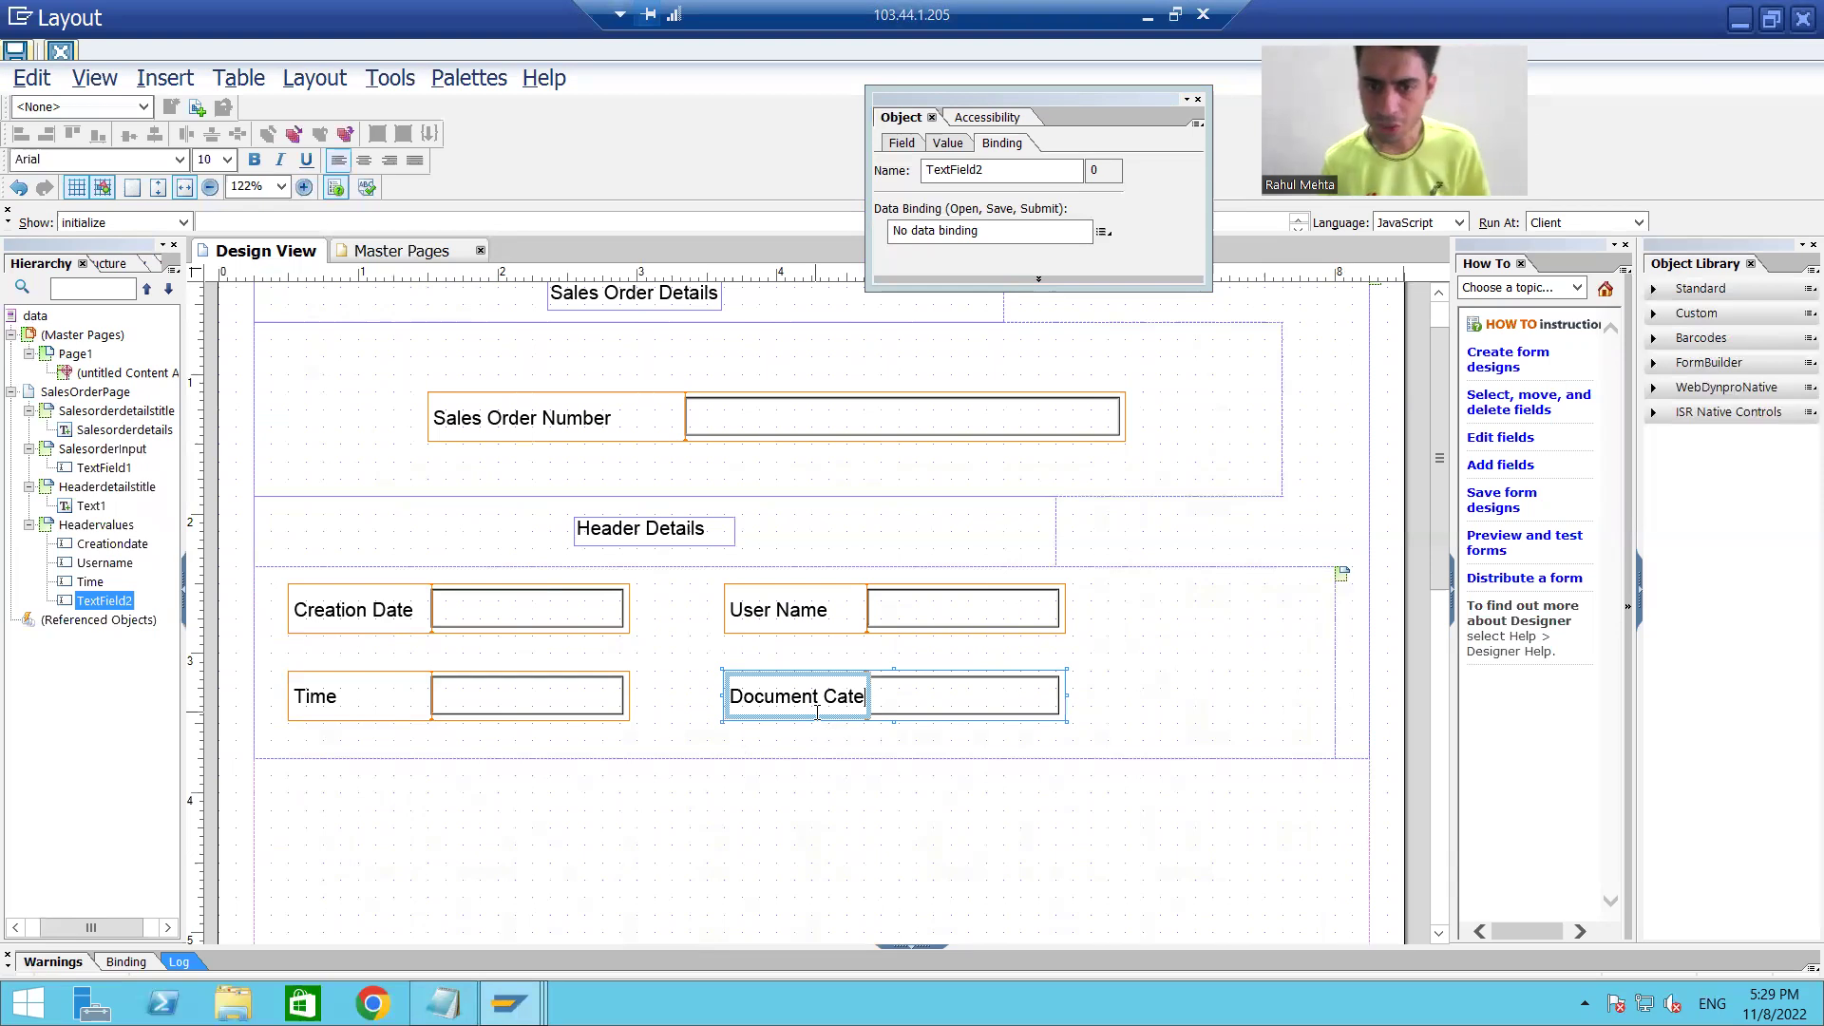
pyautogui.click(867, 696)
pyautogui.moveTo(868, 696); pyautogui.dragTo(940, 696)
pyautogui.click(866, 698)
pyautogui.hotkey('ctrl', 'a')
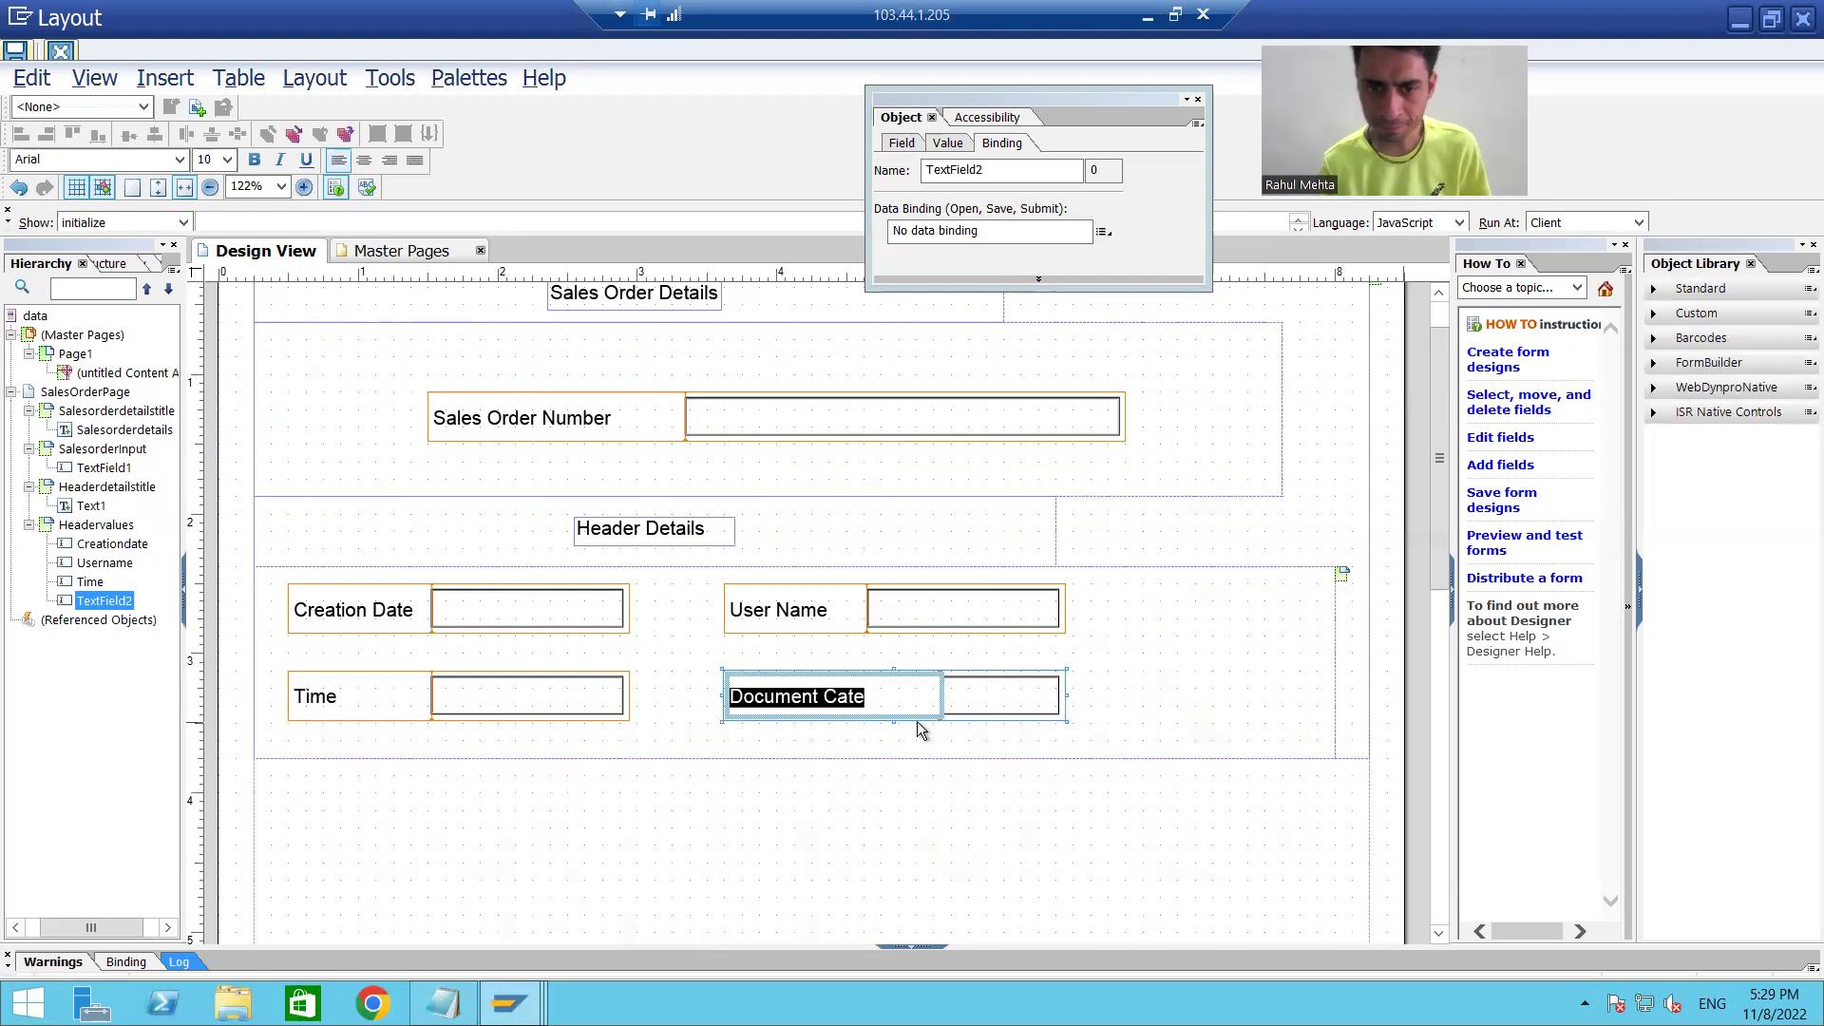
pyautogui.click(887, 714)
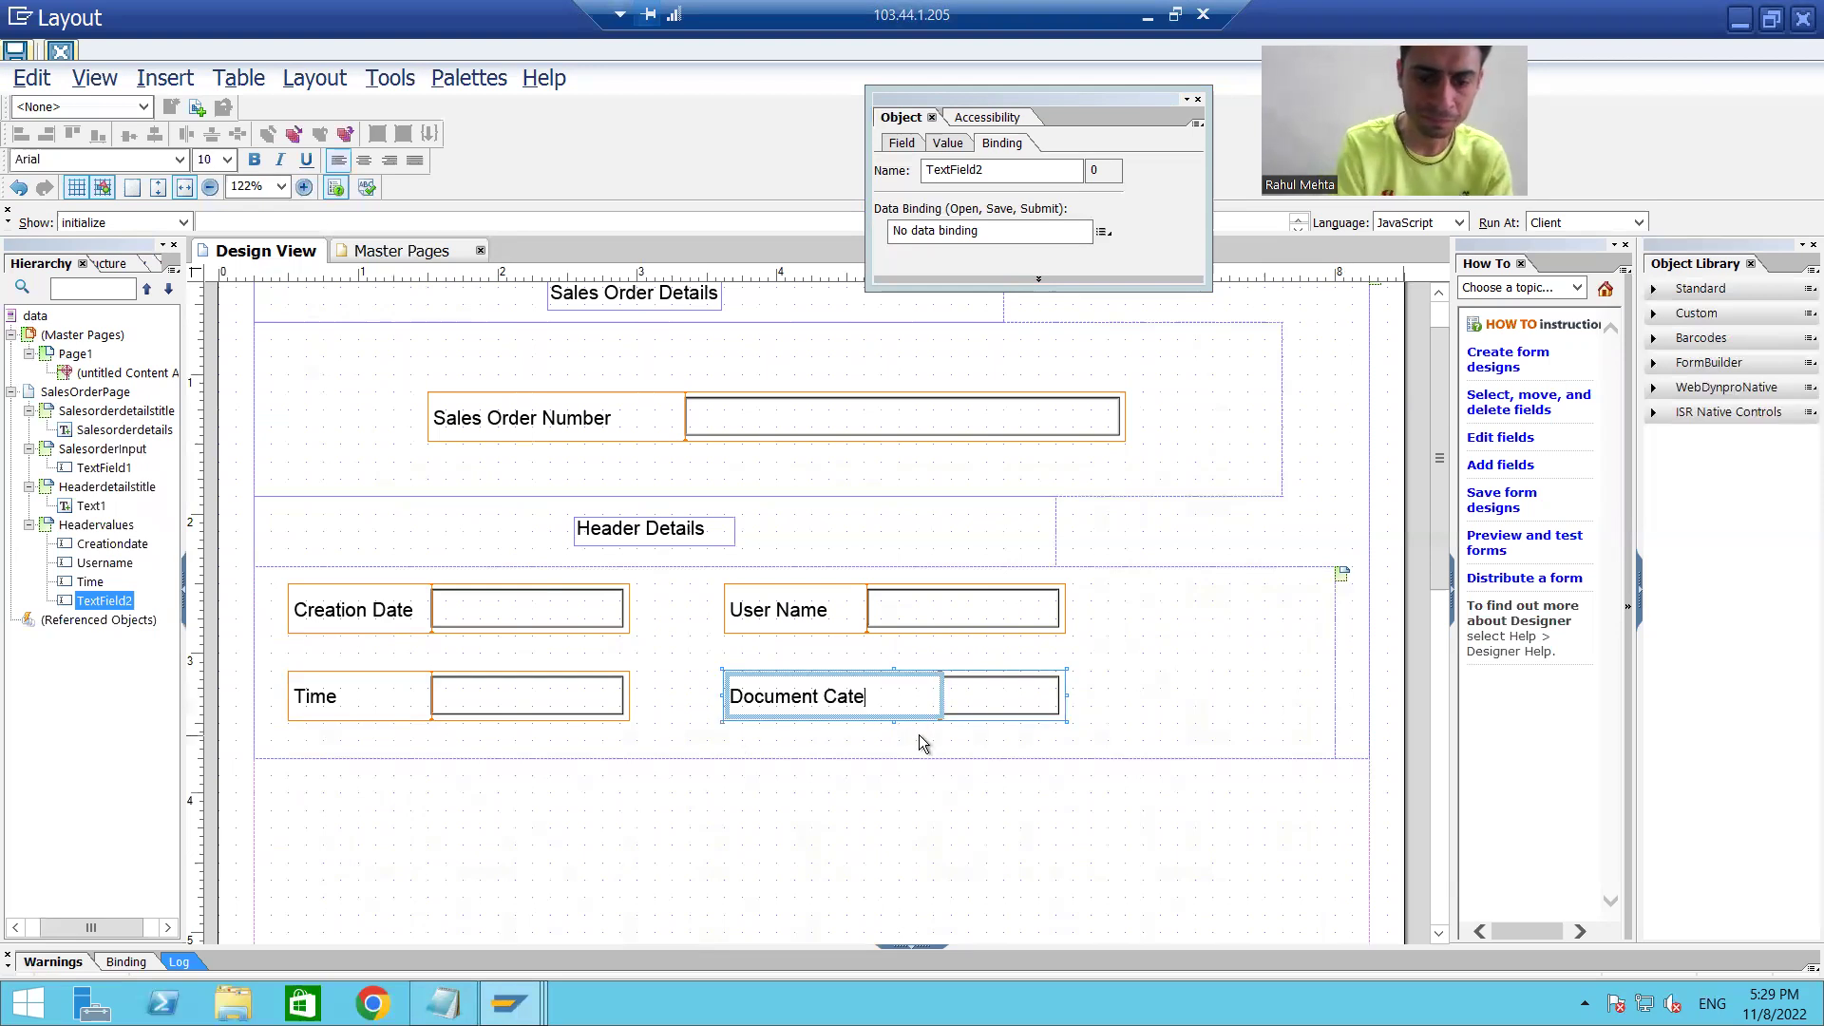
pyautogui.write('gory')
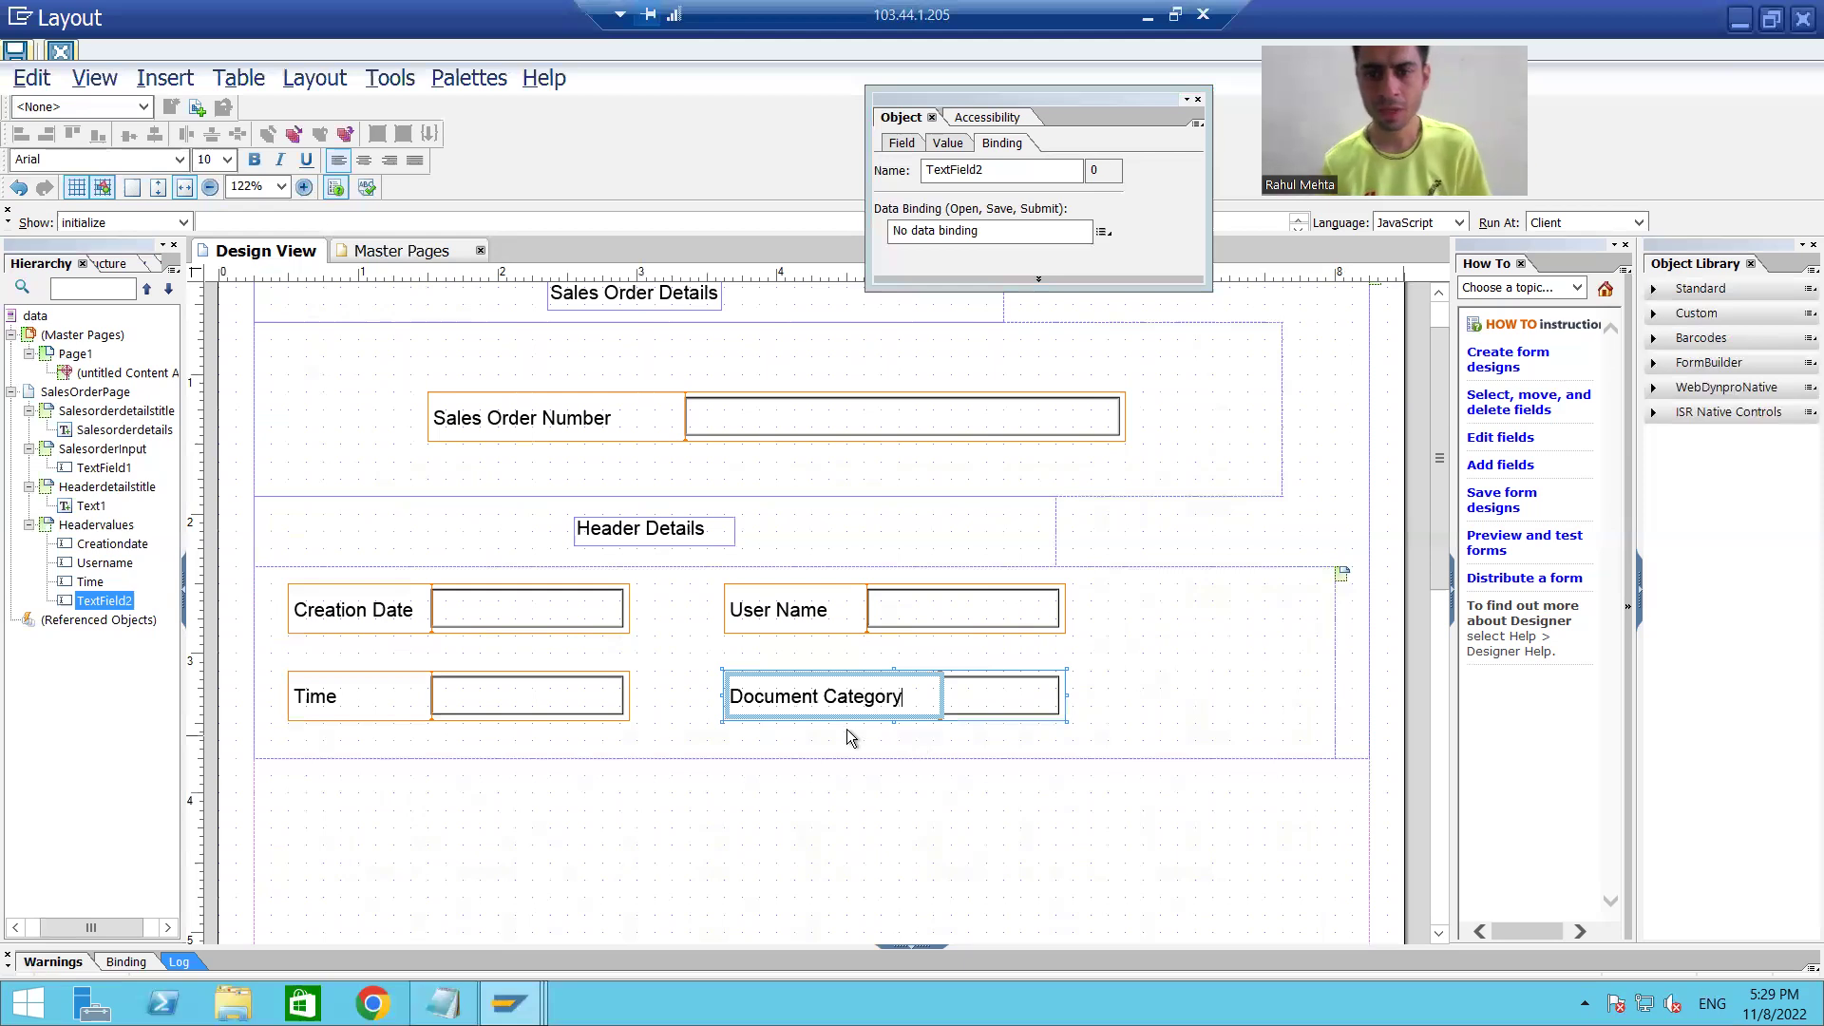
pyautogui.click(976, 702)
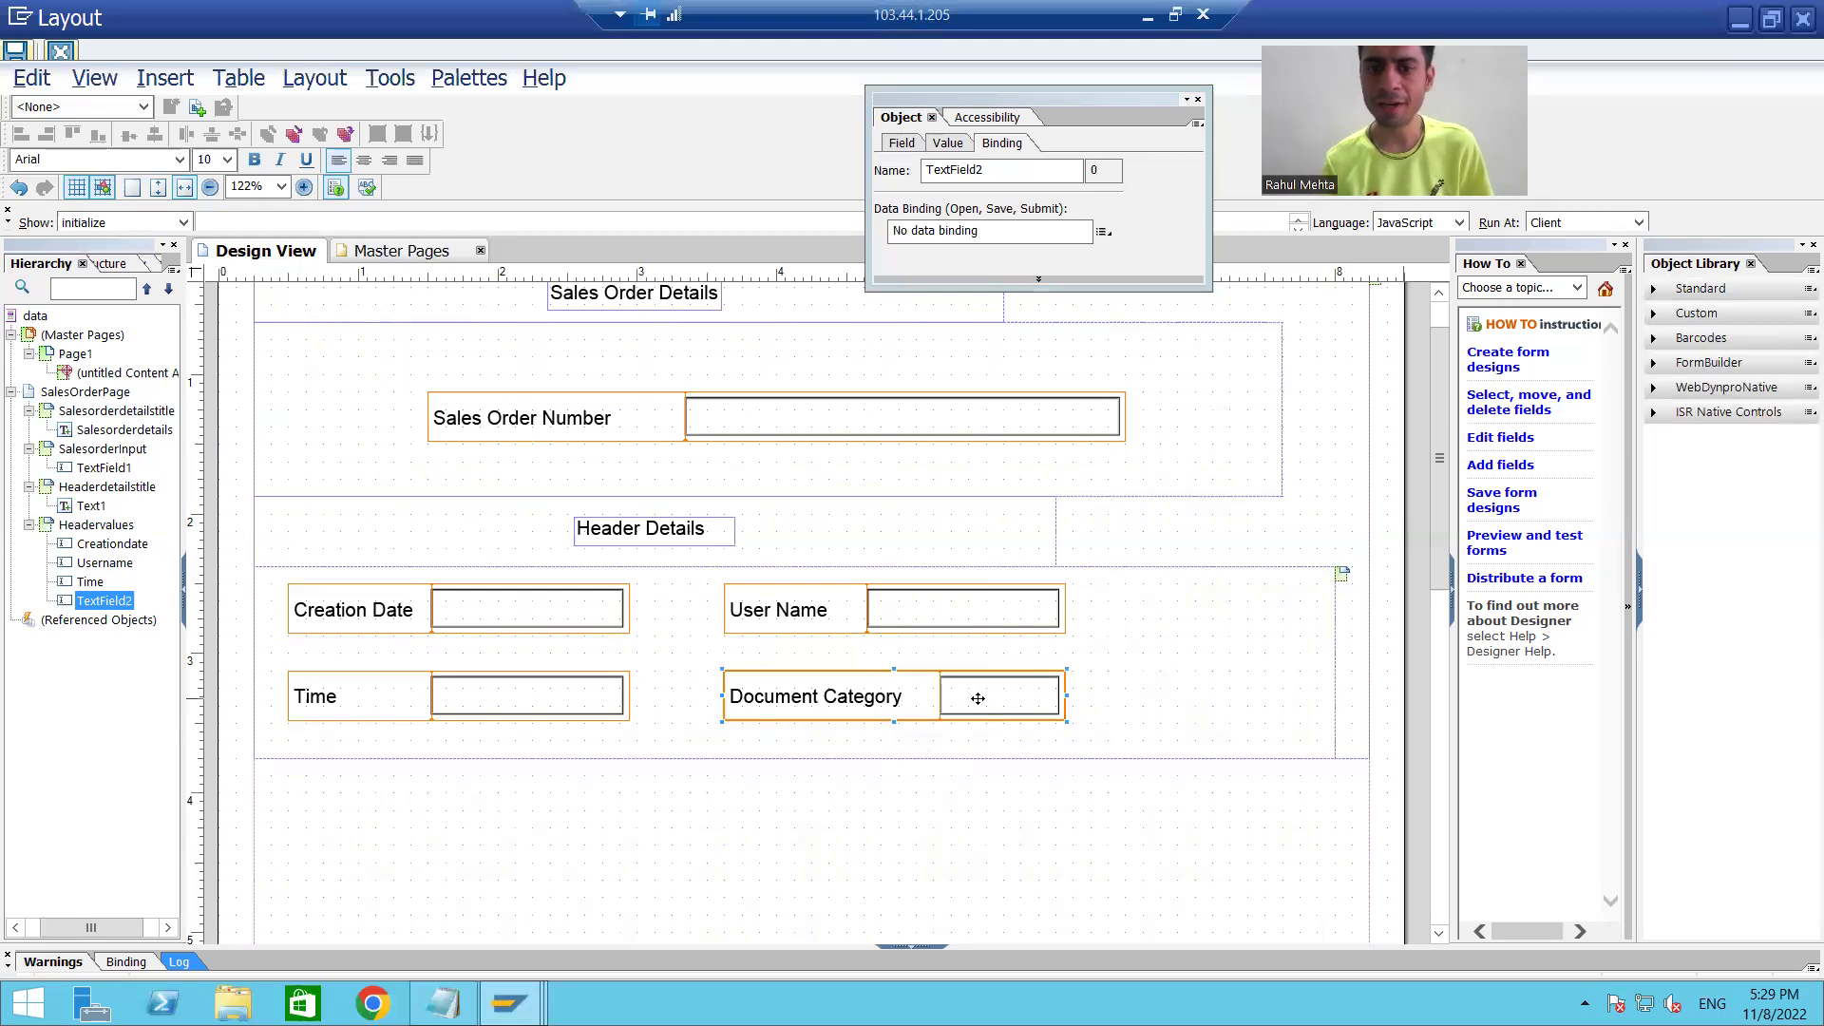
# Step: Bind the Document Category field to VBTYP in the LT_VBAK DATA node of ZADOBE_SALES_78
pyautogui.click(1104, 233)
pyautogui.moveTo(1304, 285)
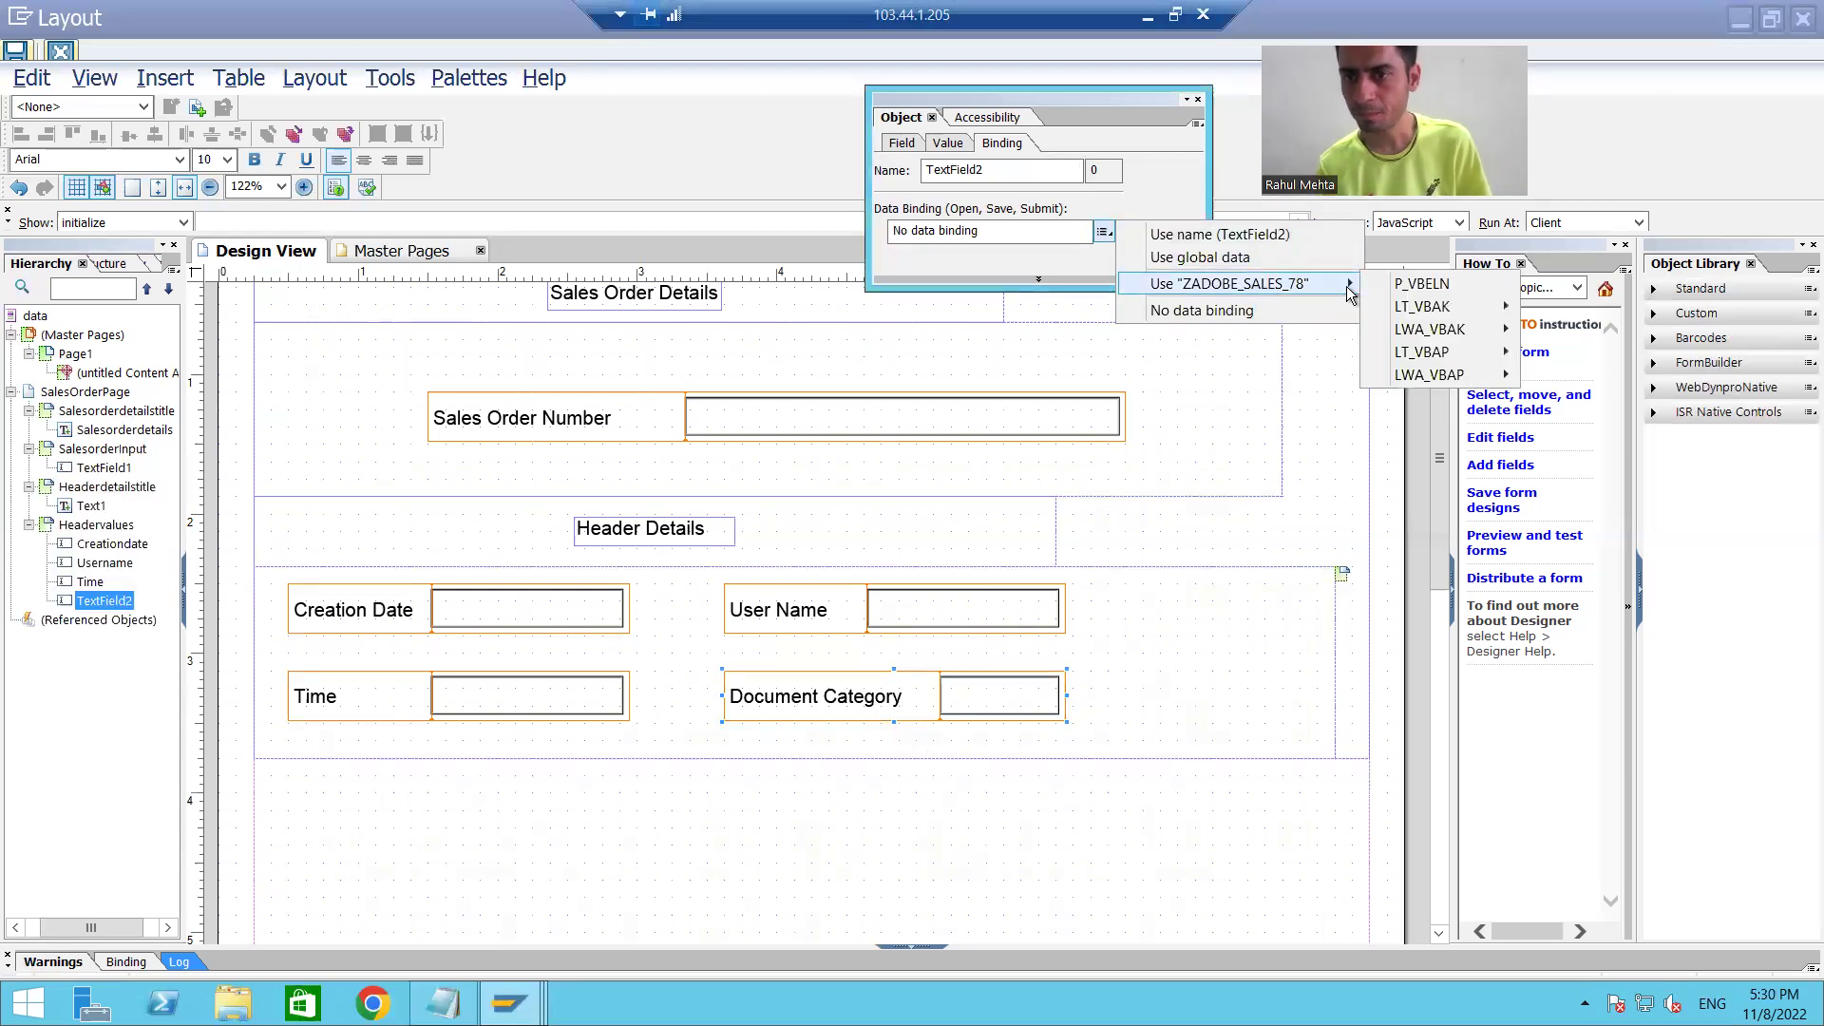
pyautogui.moveTo(1434, 310)
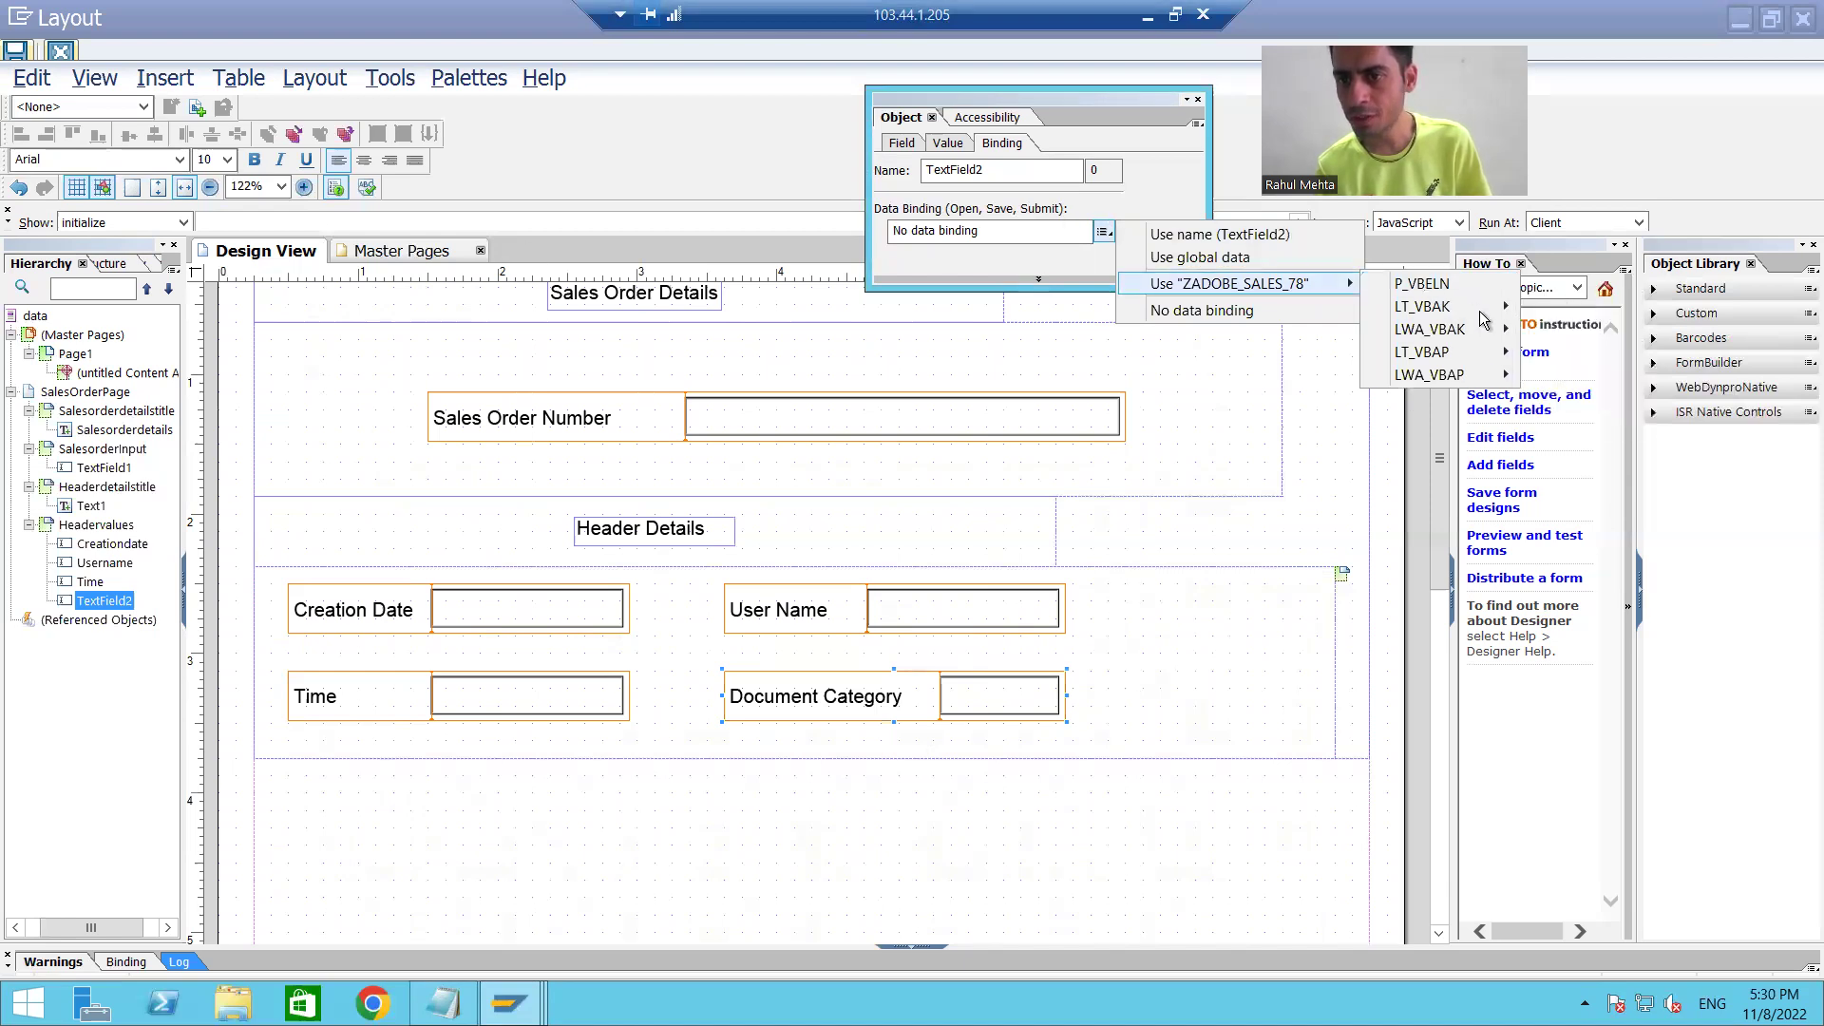
pyautogui.moveTo(1578, 318)
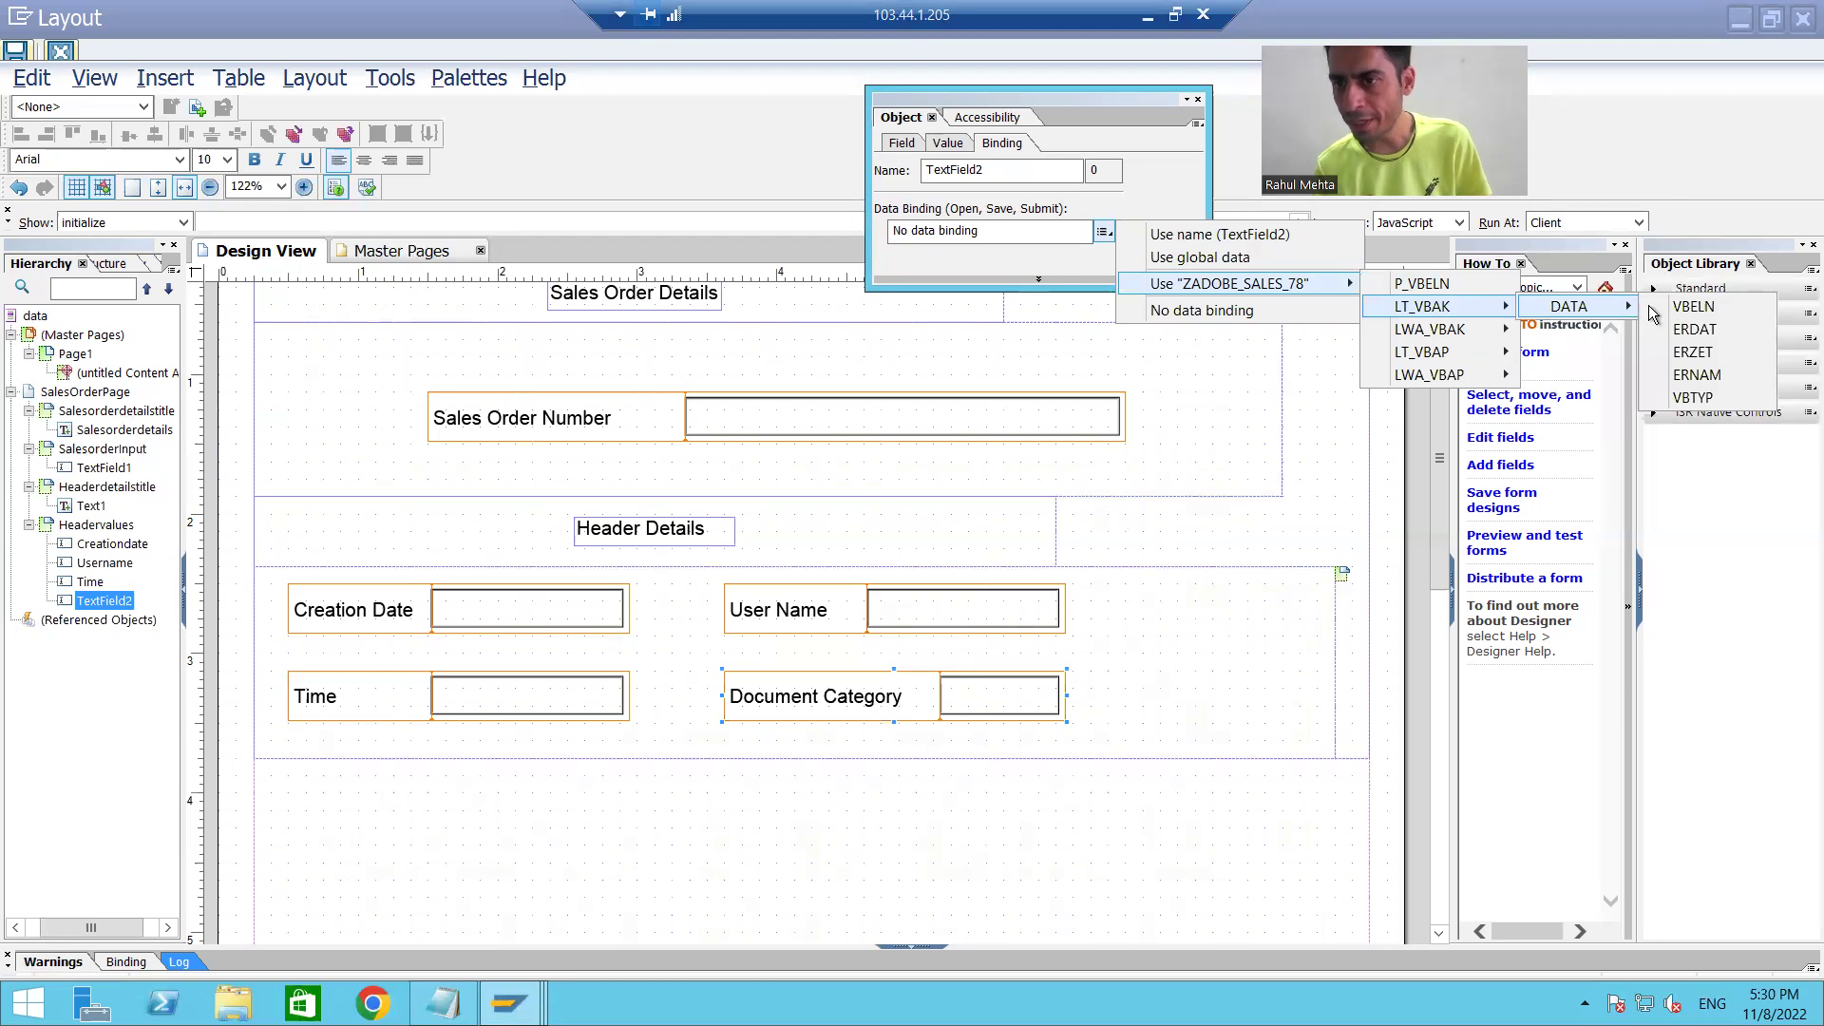
pyautogui.click(1695, 398)
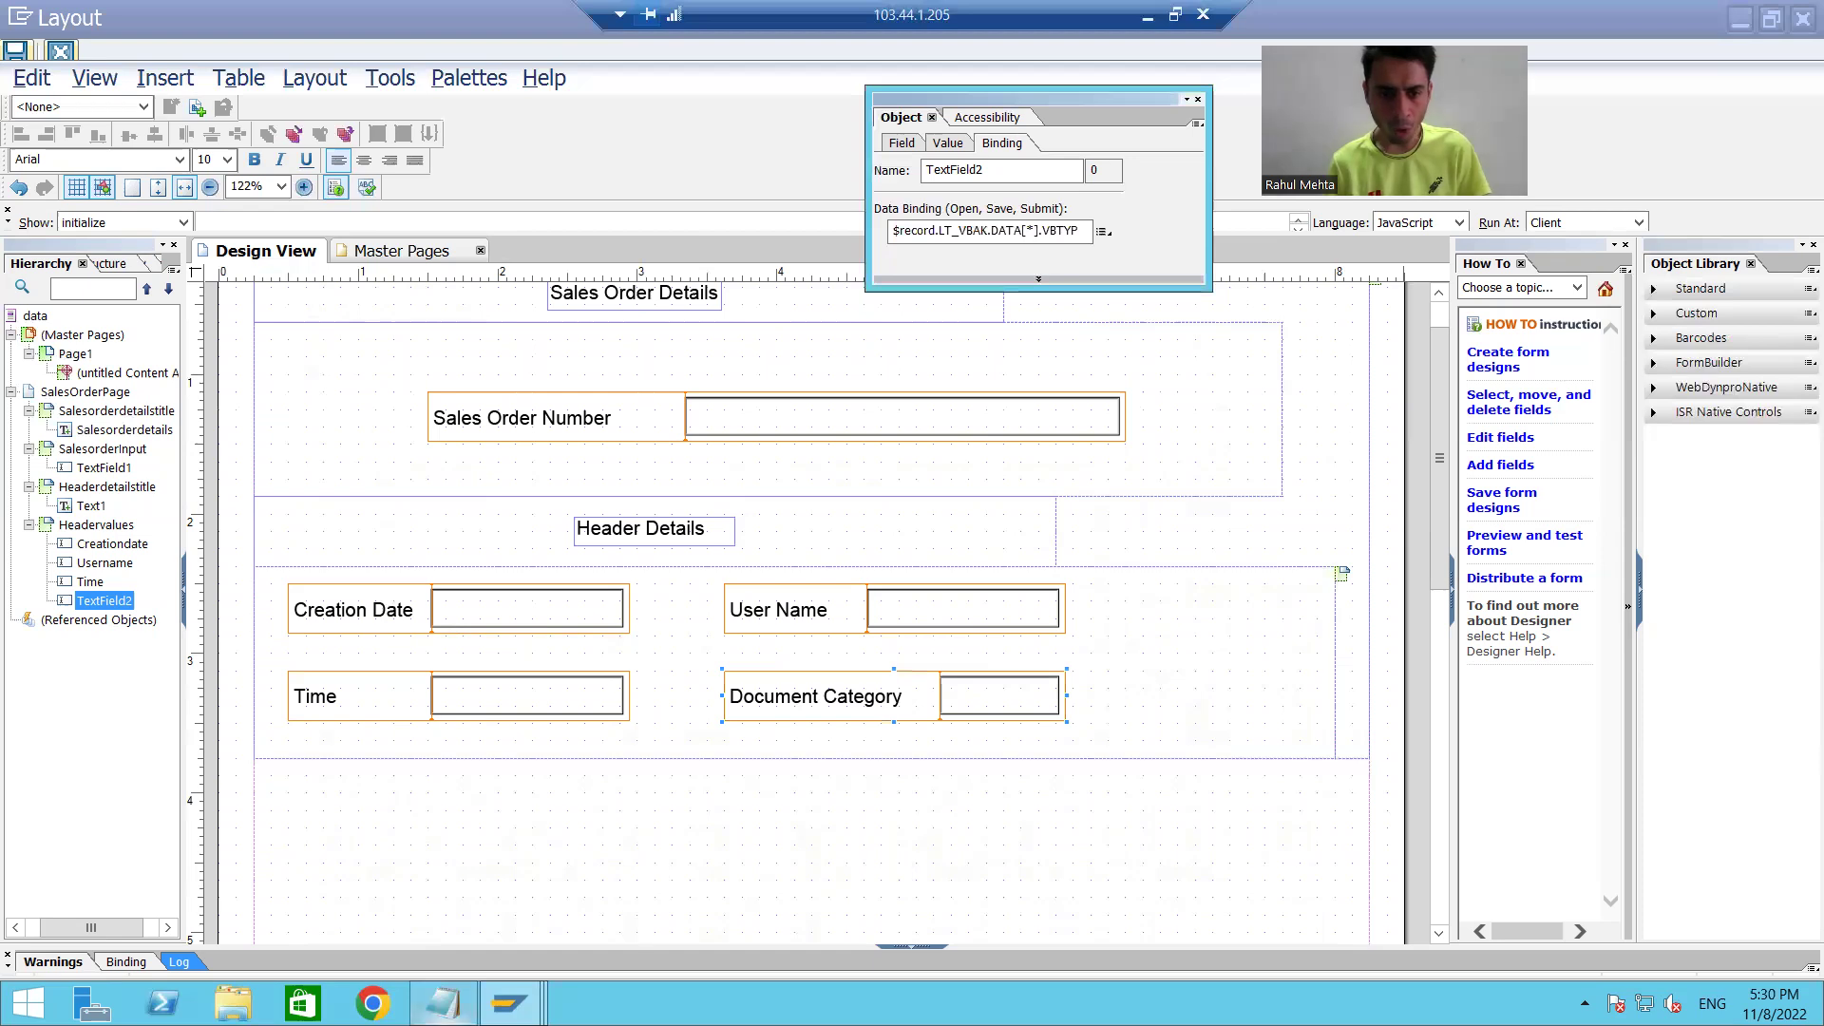
# Step: Check the Item Details section in the text notes, return to the form layout and save it
pyautogui.click(443, 1002)
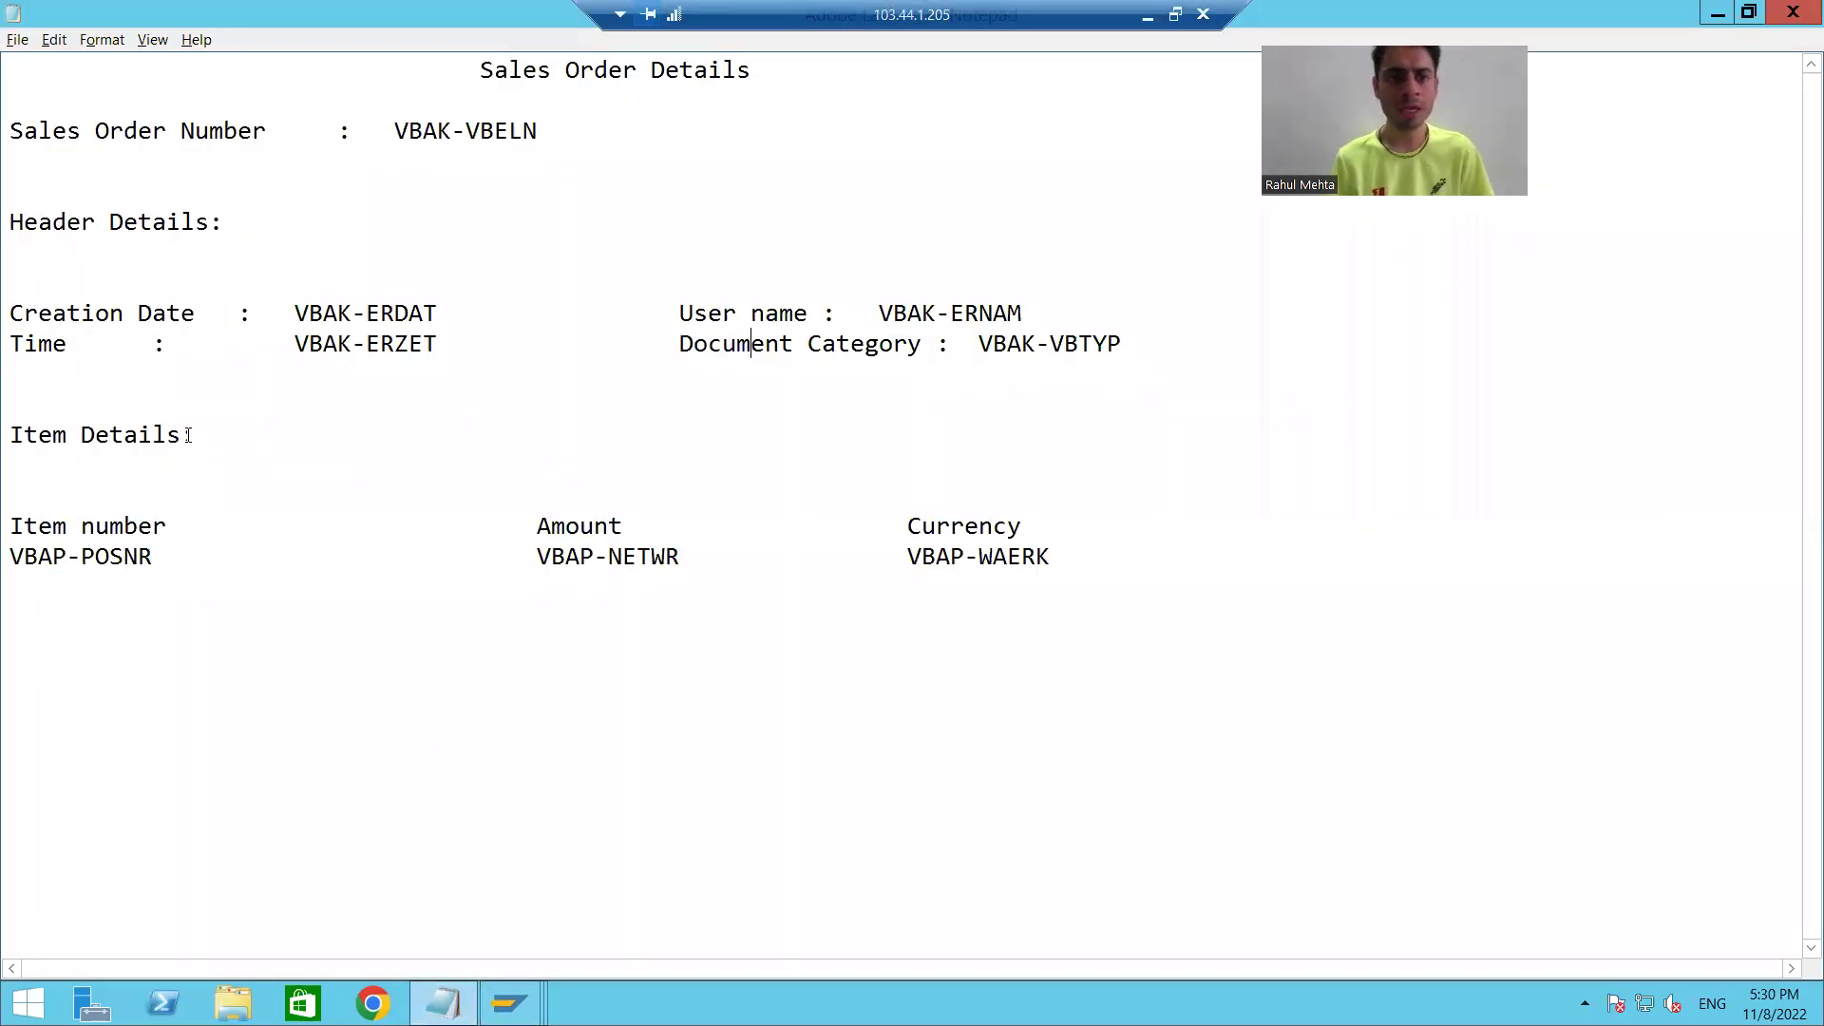
pyautogui.moveTo(195, 437); pyautogui.dragTo(17, 461)
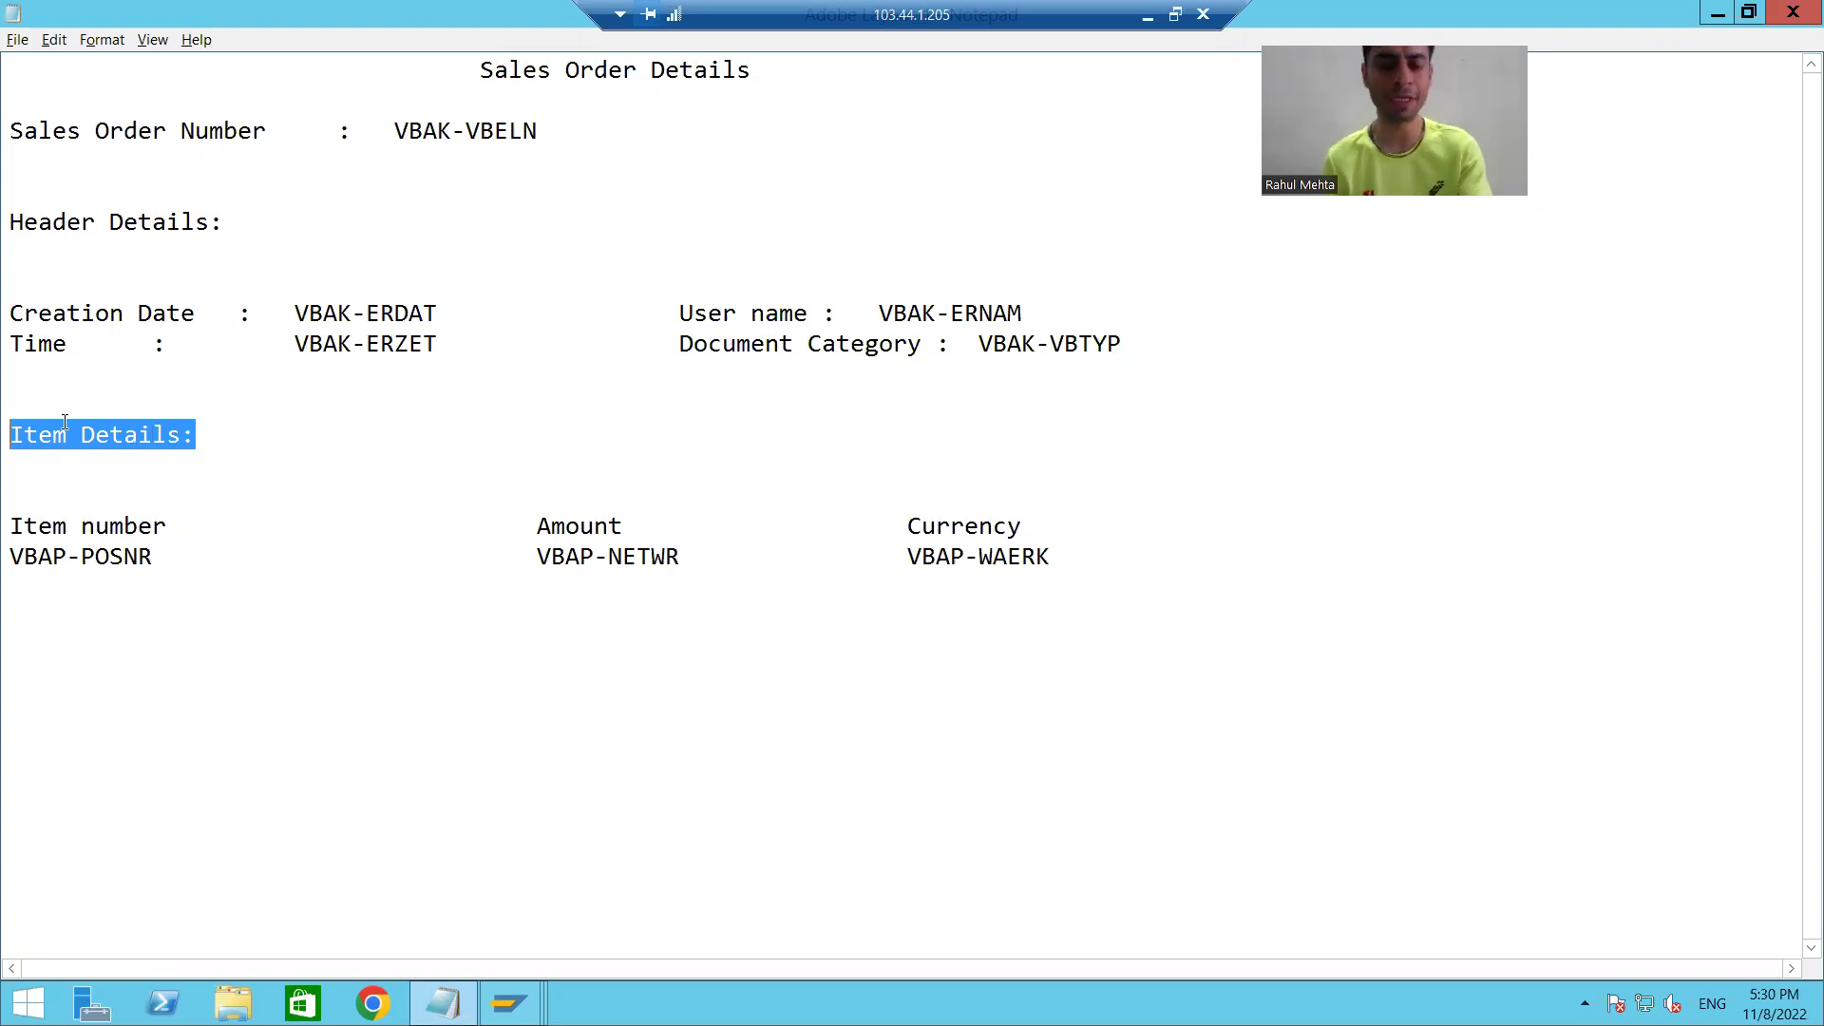
pyautogui.hotkey('alt', 'Tab')
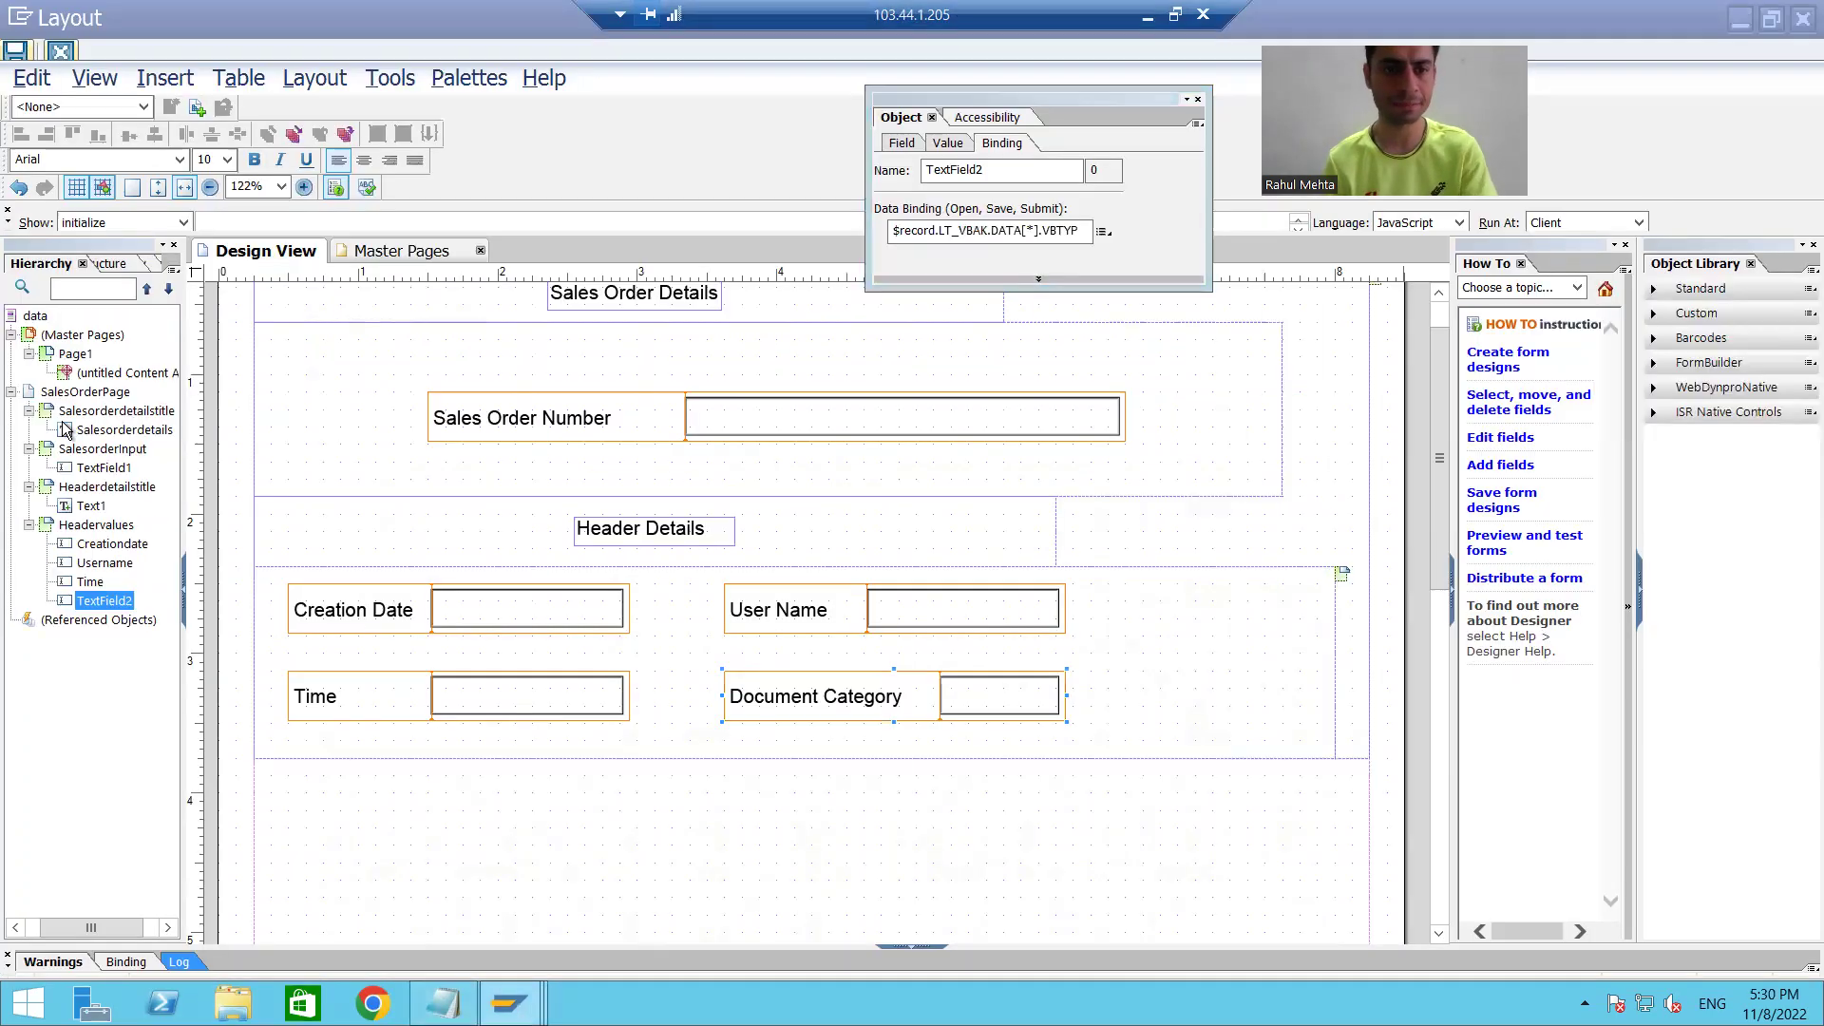
pyautogui.click(15, 55)
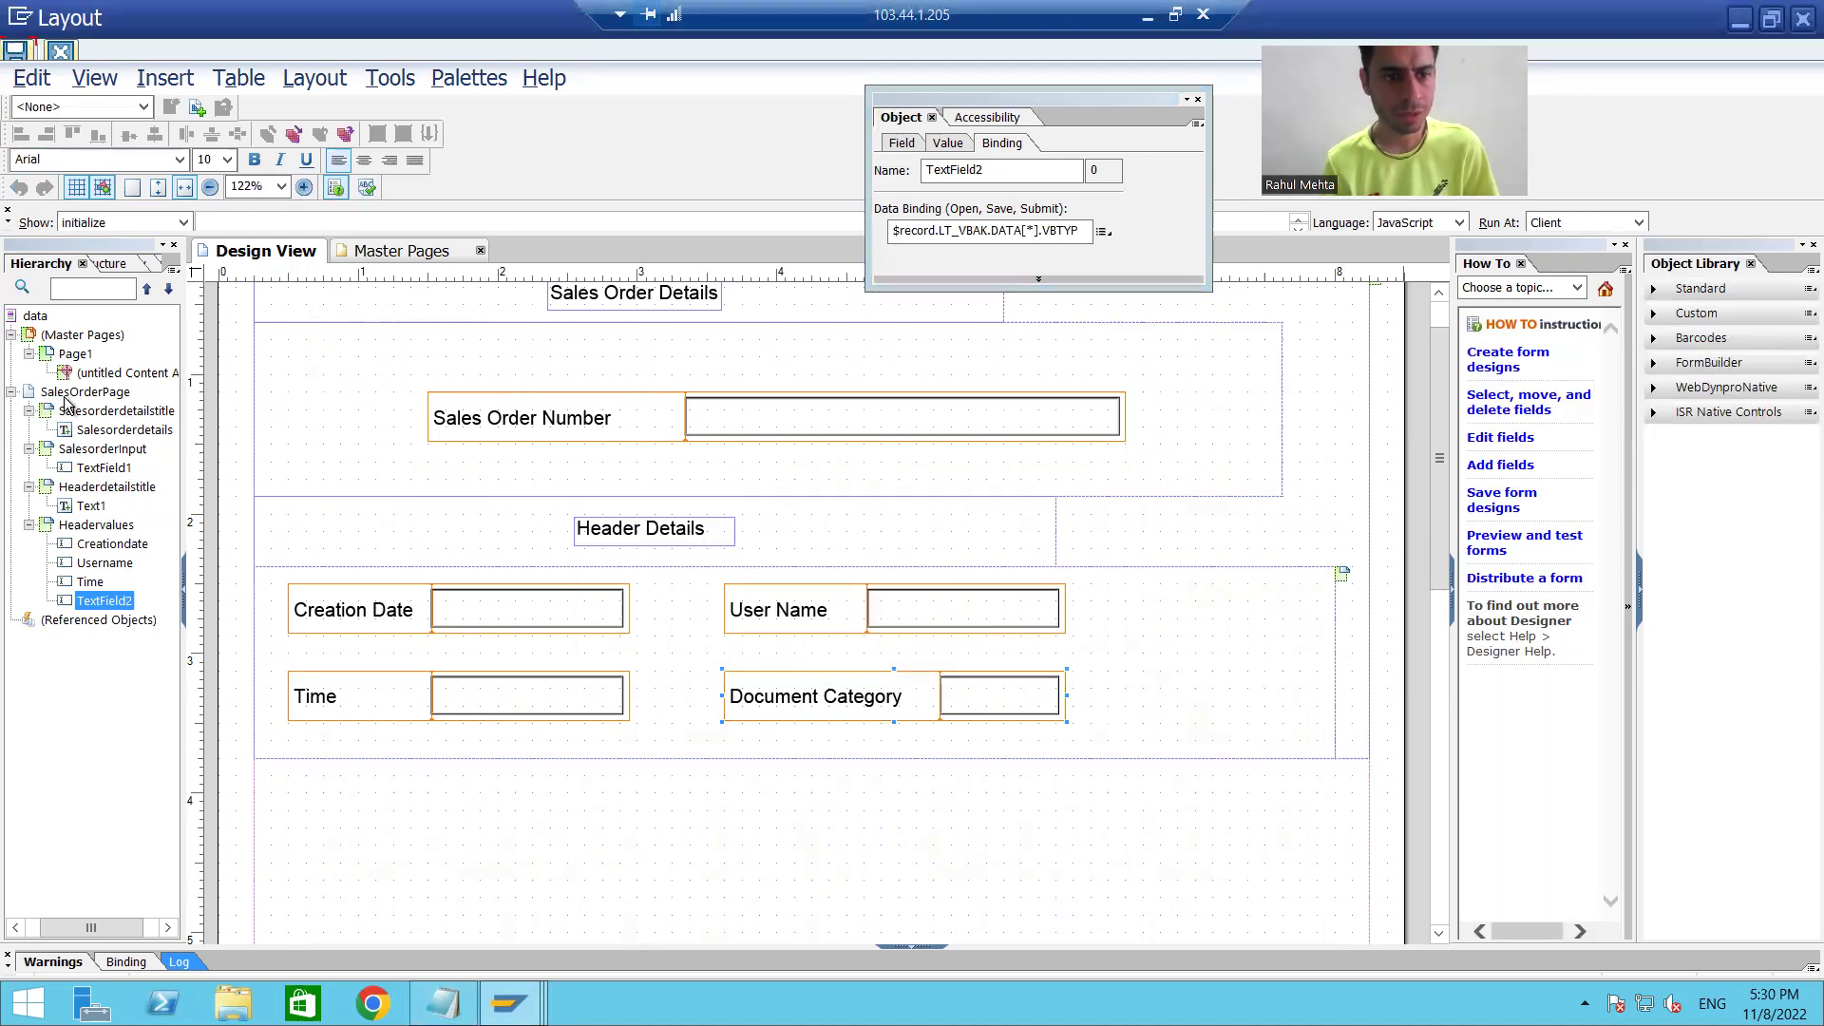
# Step: Insert a subform under SalesOrderPage and resize it to a low strip below the header fields, ending just past ruler mark 5
pyautogui.rightClick(68, 393)
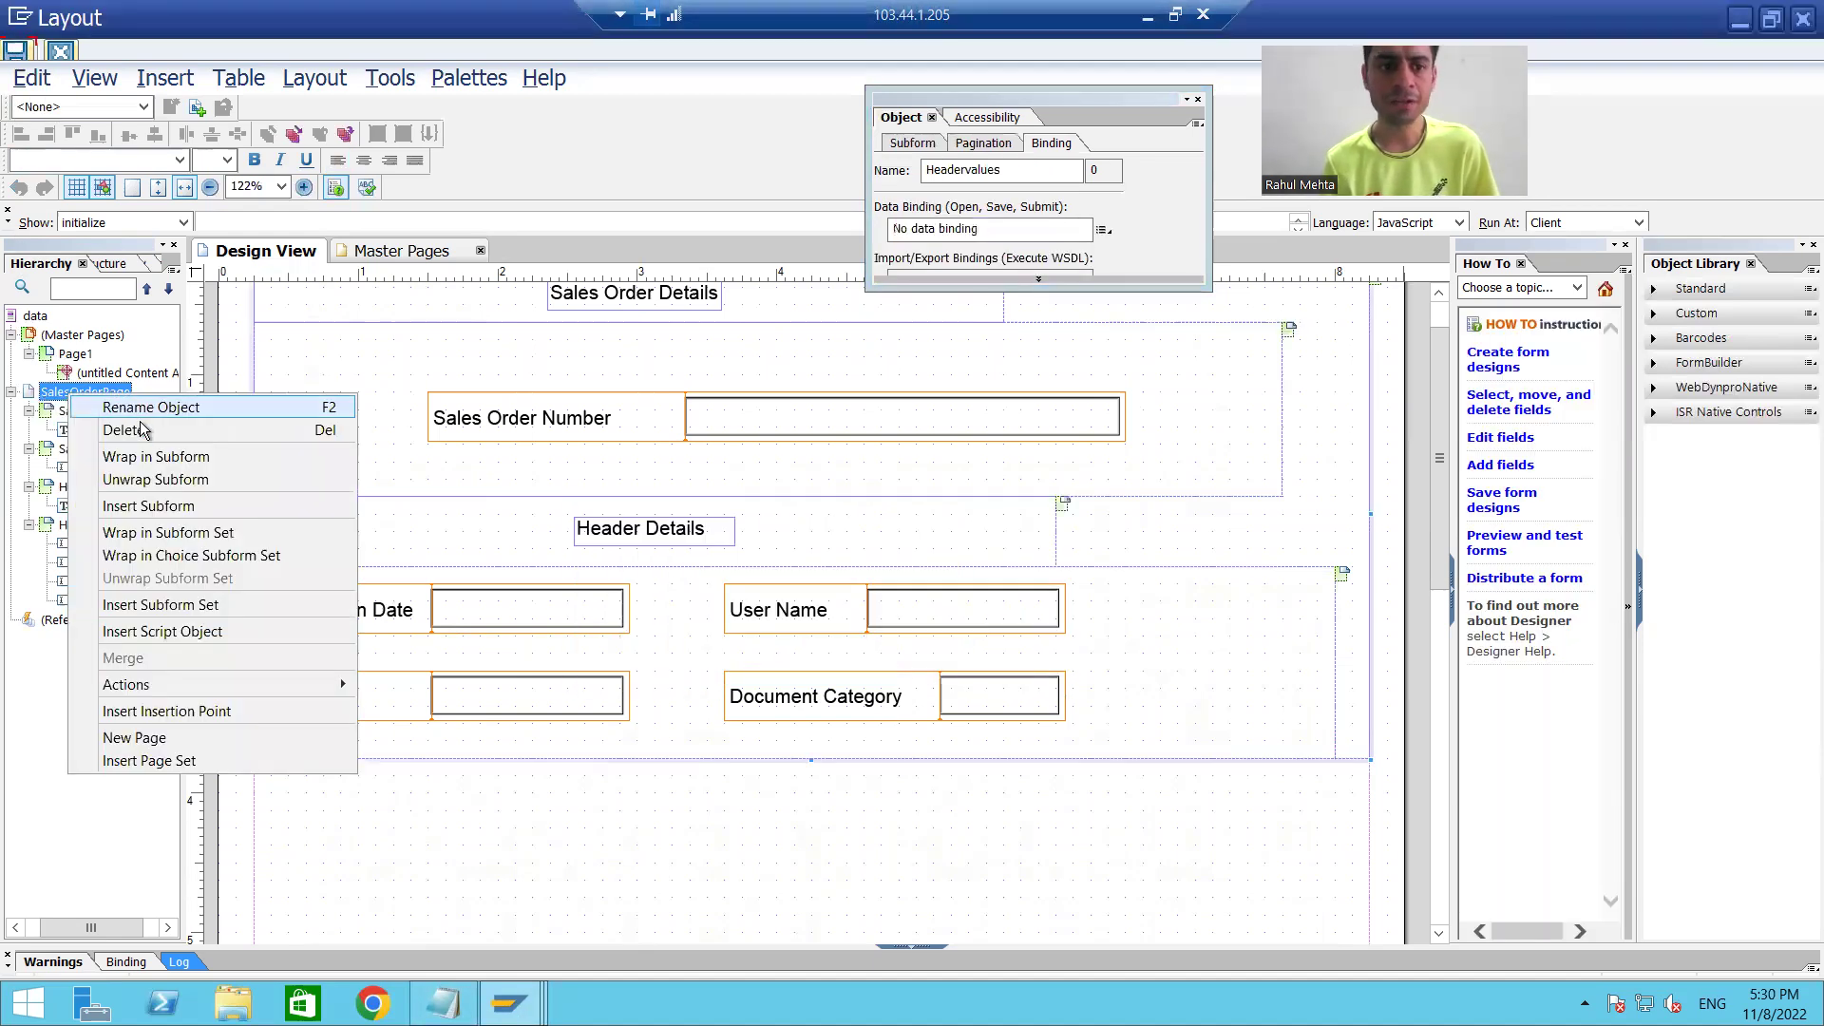
pyautogui.click(143, 505)
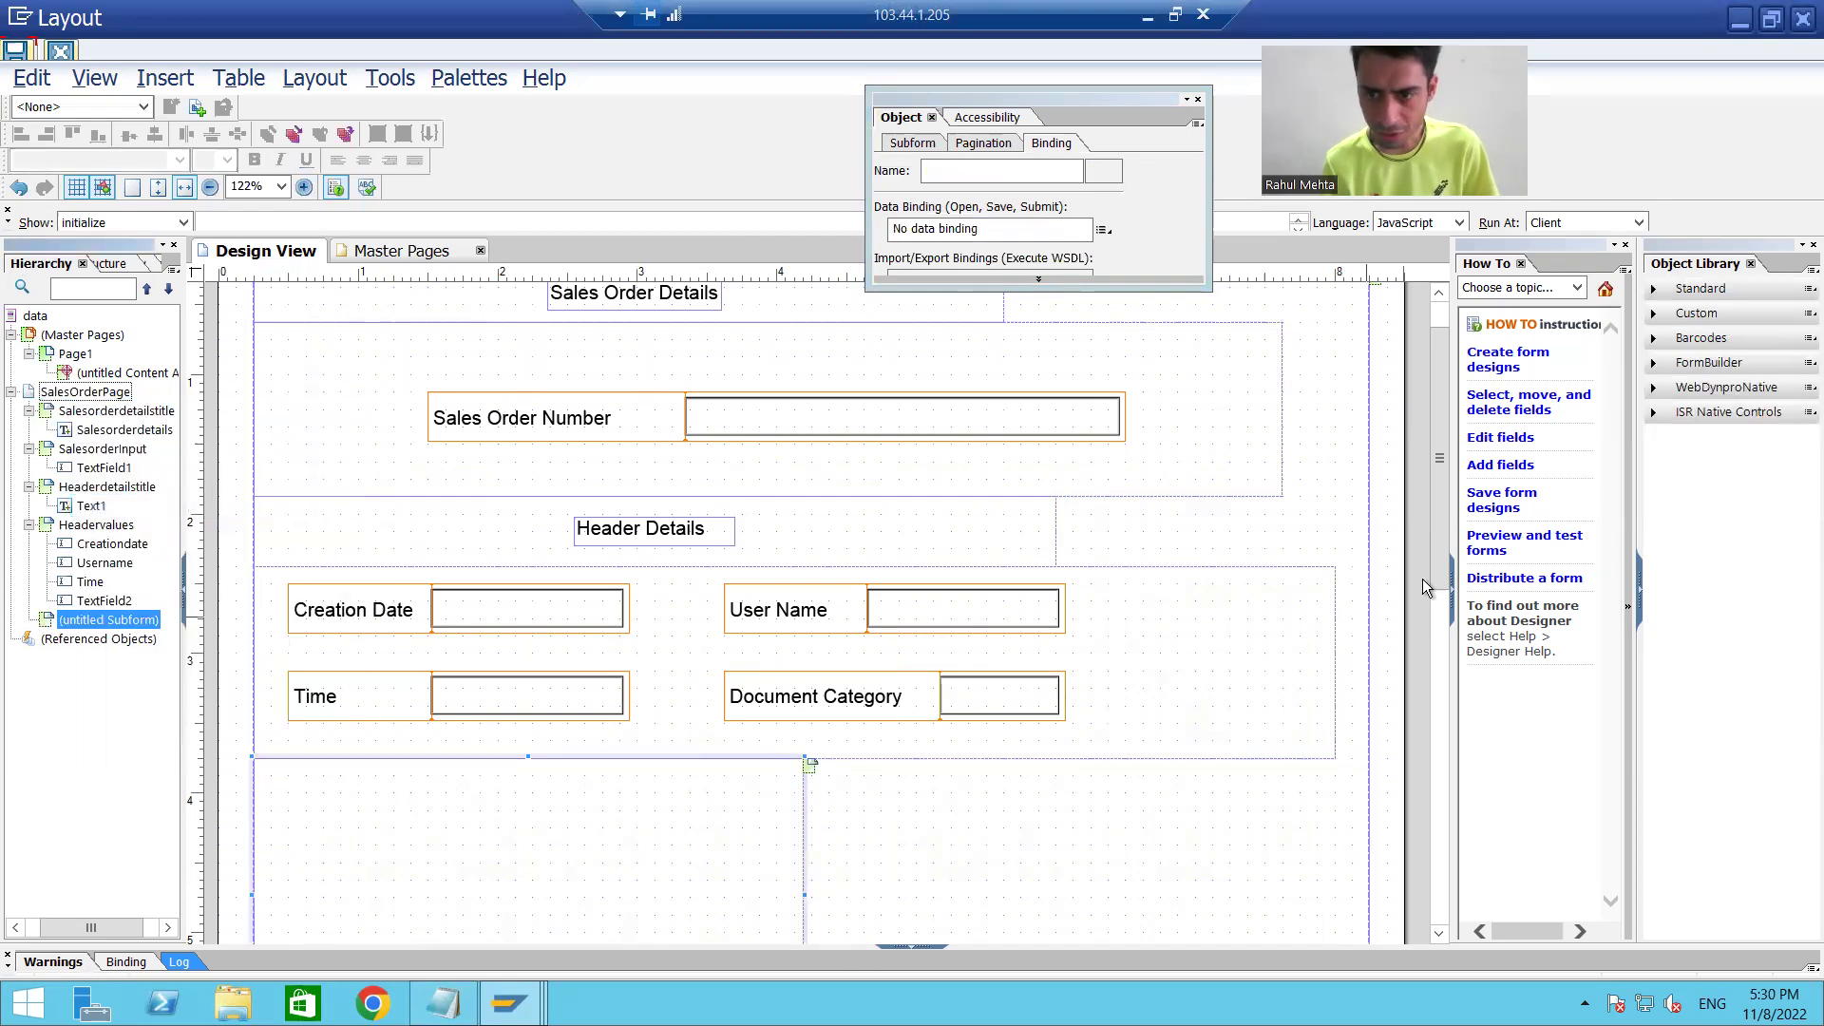
pyautogui.scroll(-5, 1430, 646)
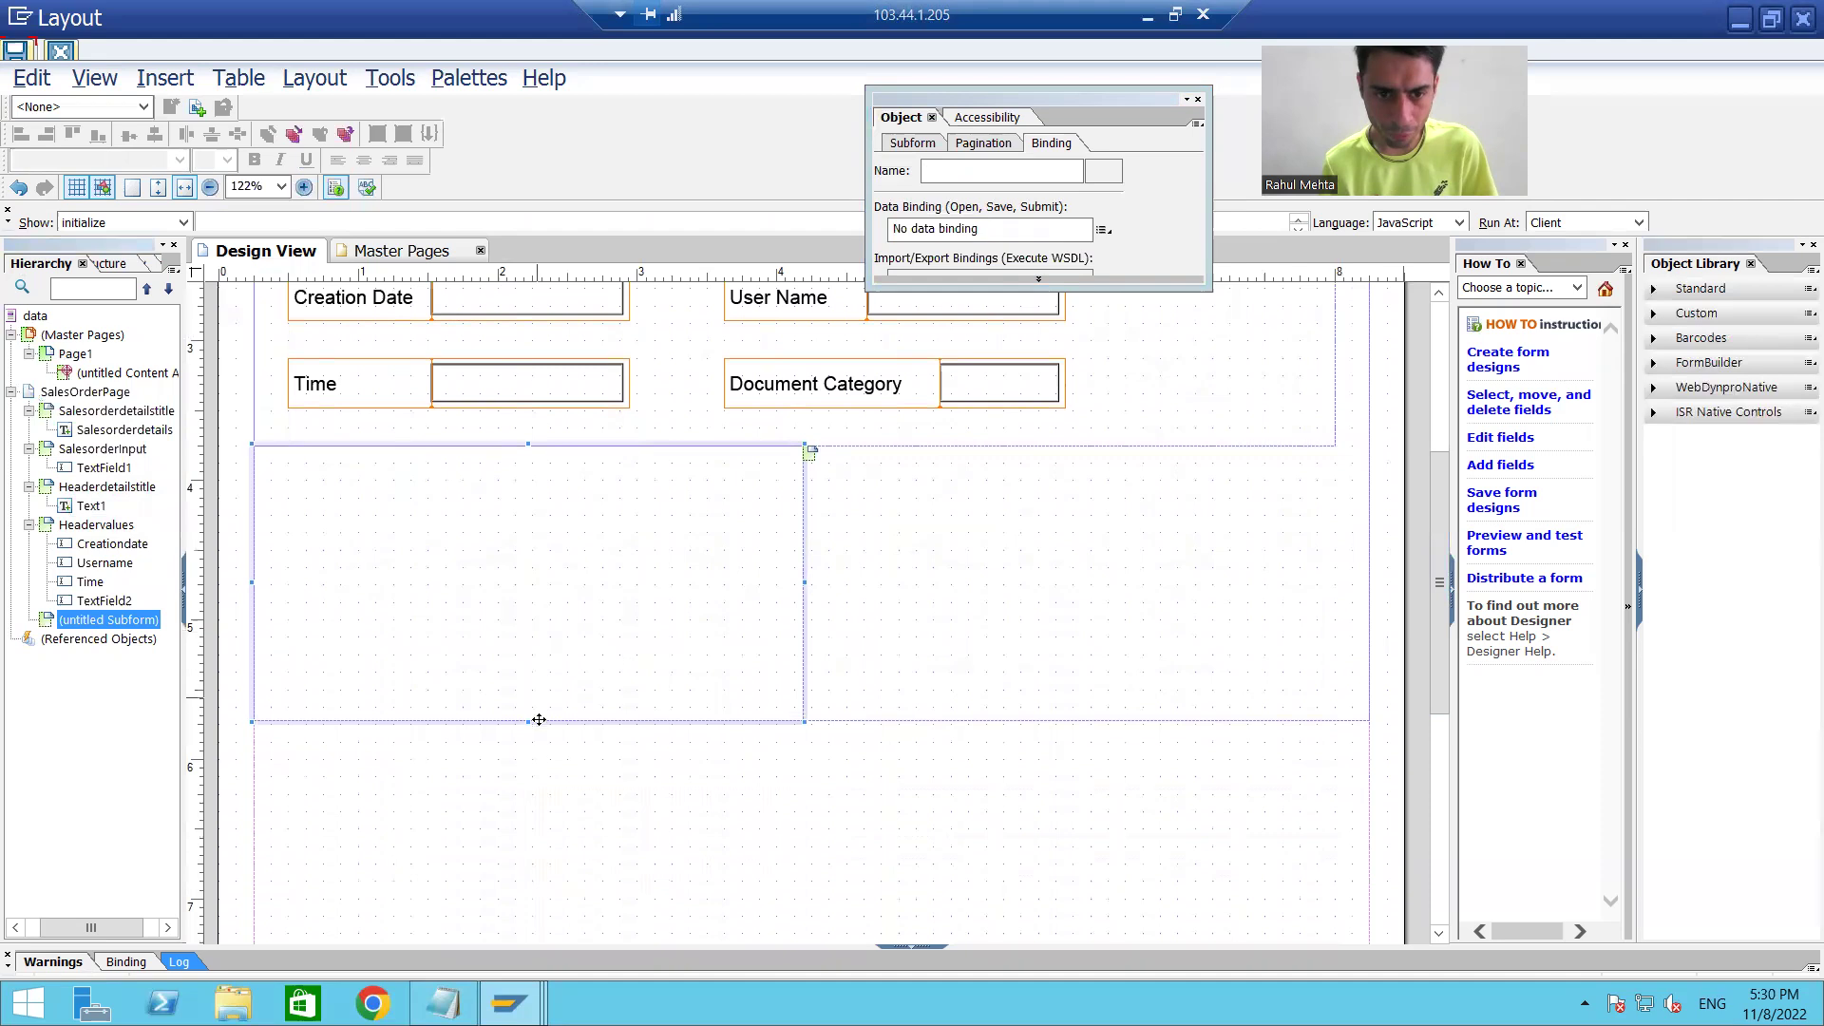
pyautogui.moveTo(528, 722); pyautogui.dragTo(560, 499)
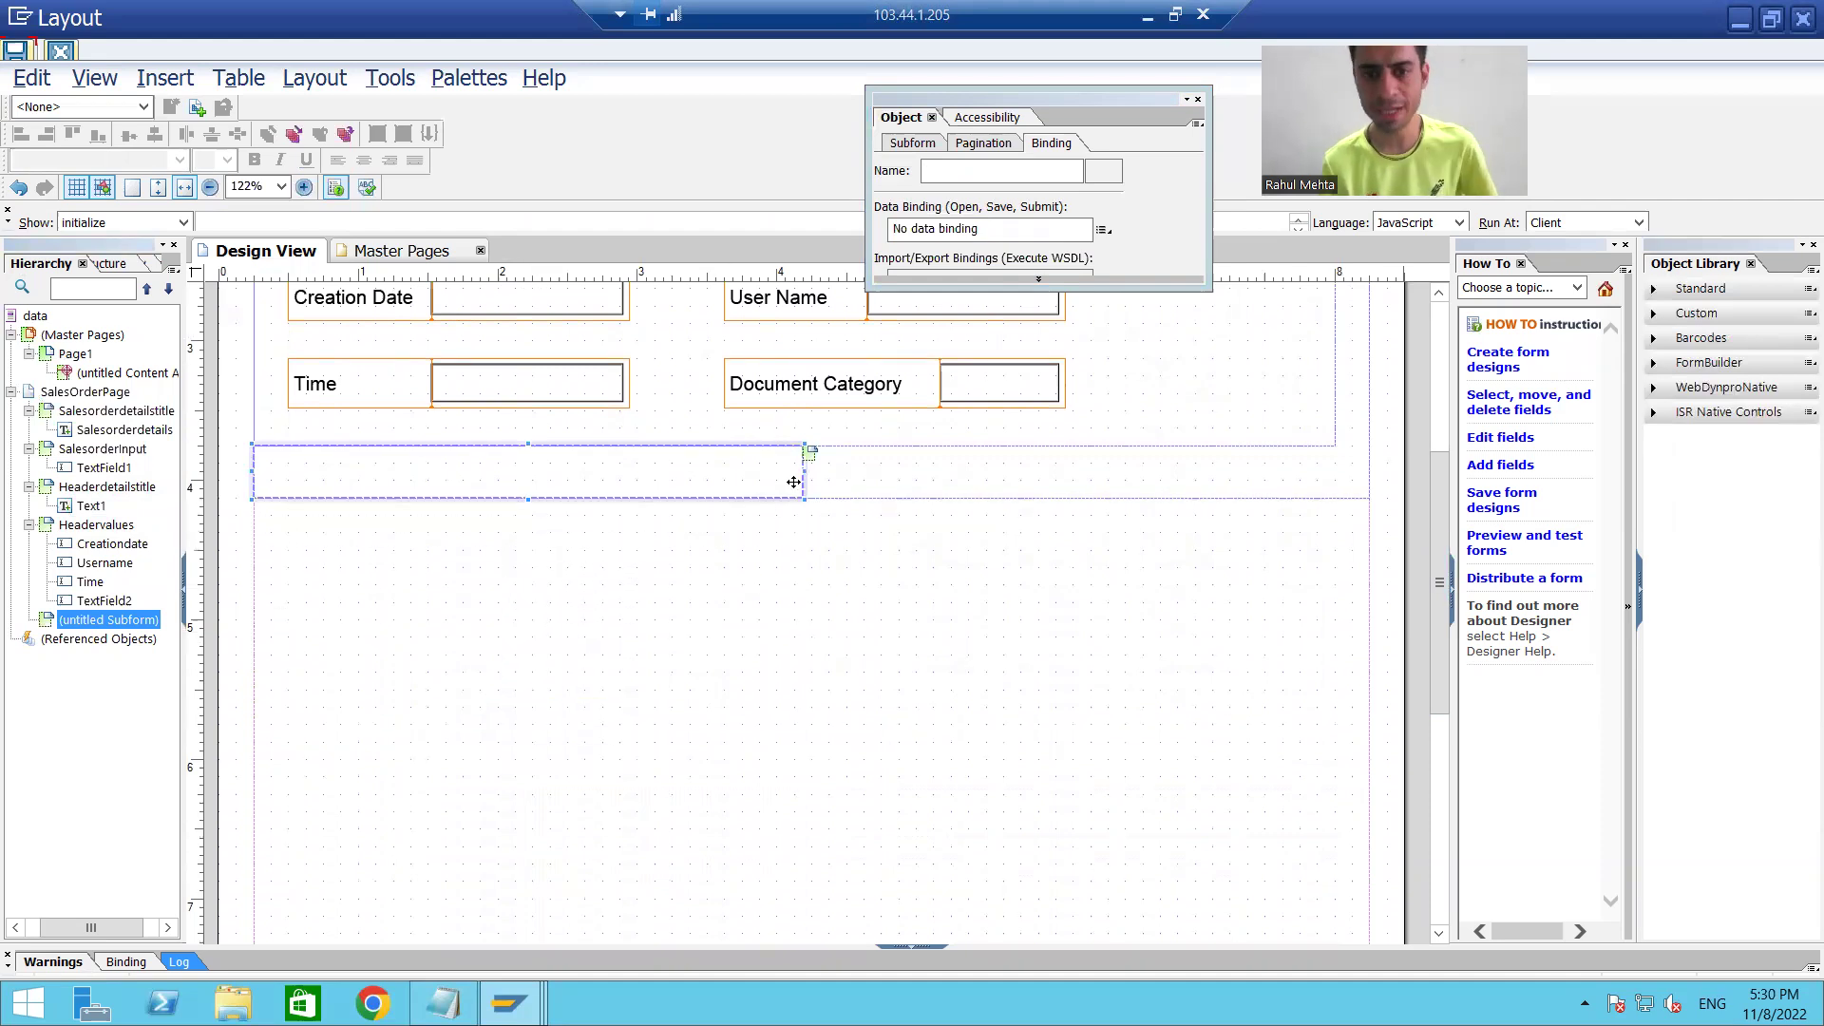
pyautogui.moveTo(844, 467); pyautogui.dragTo(936, 470)
# Step: Rename the new untitled subform as Itemdetailstitle
pyautogui.rightClick(94, 618)
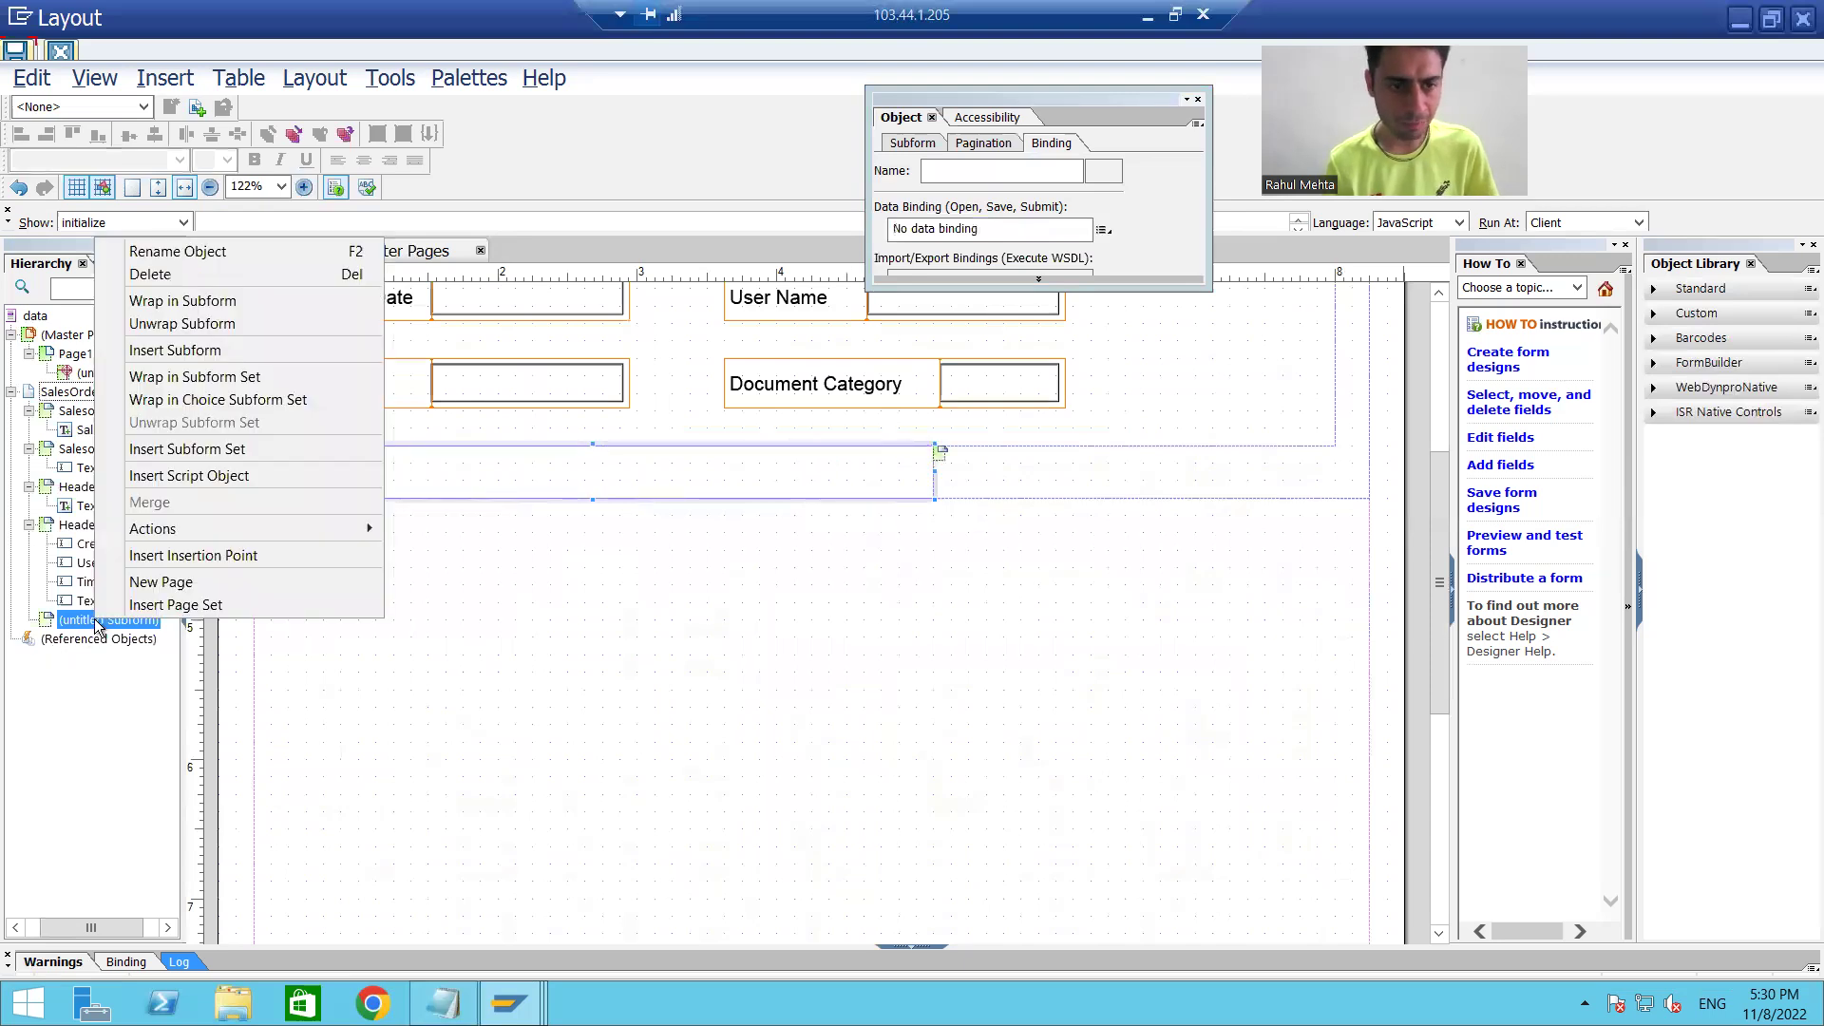
pyautogui.click(173, 251)
pyautogui.write('It')
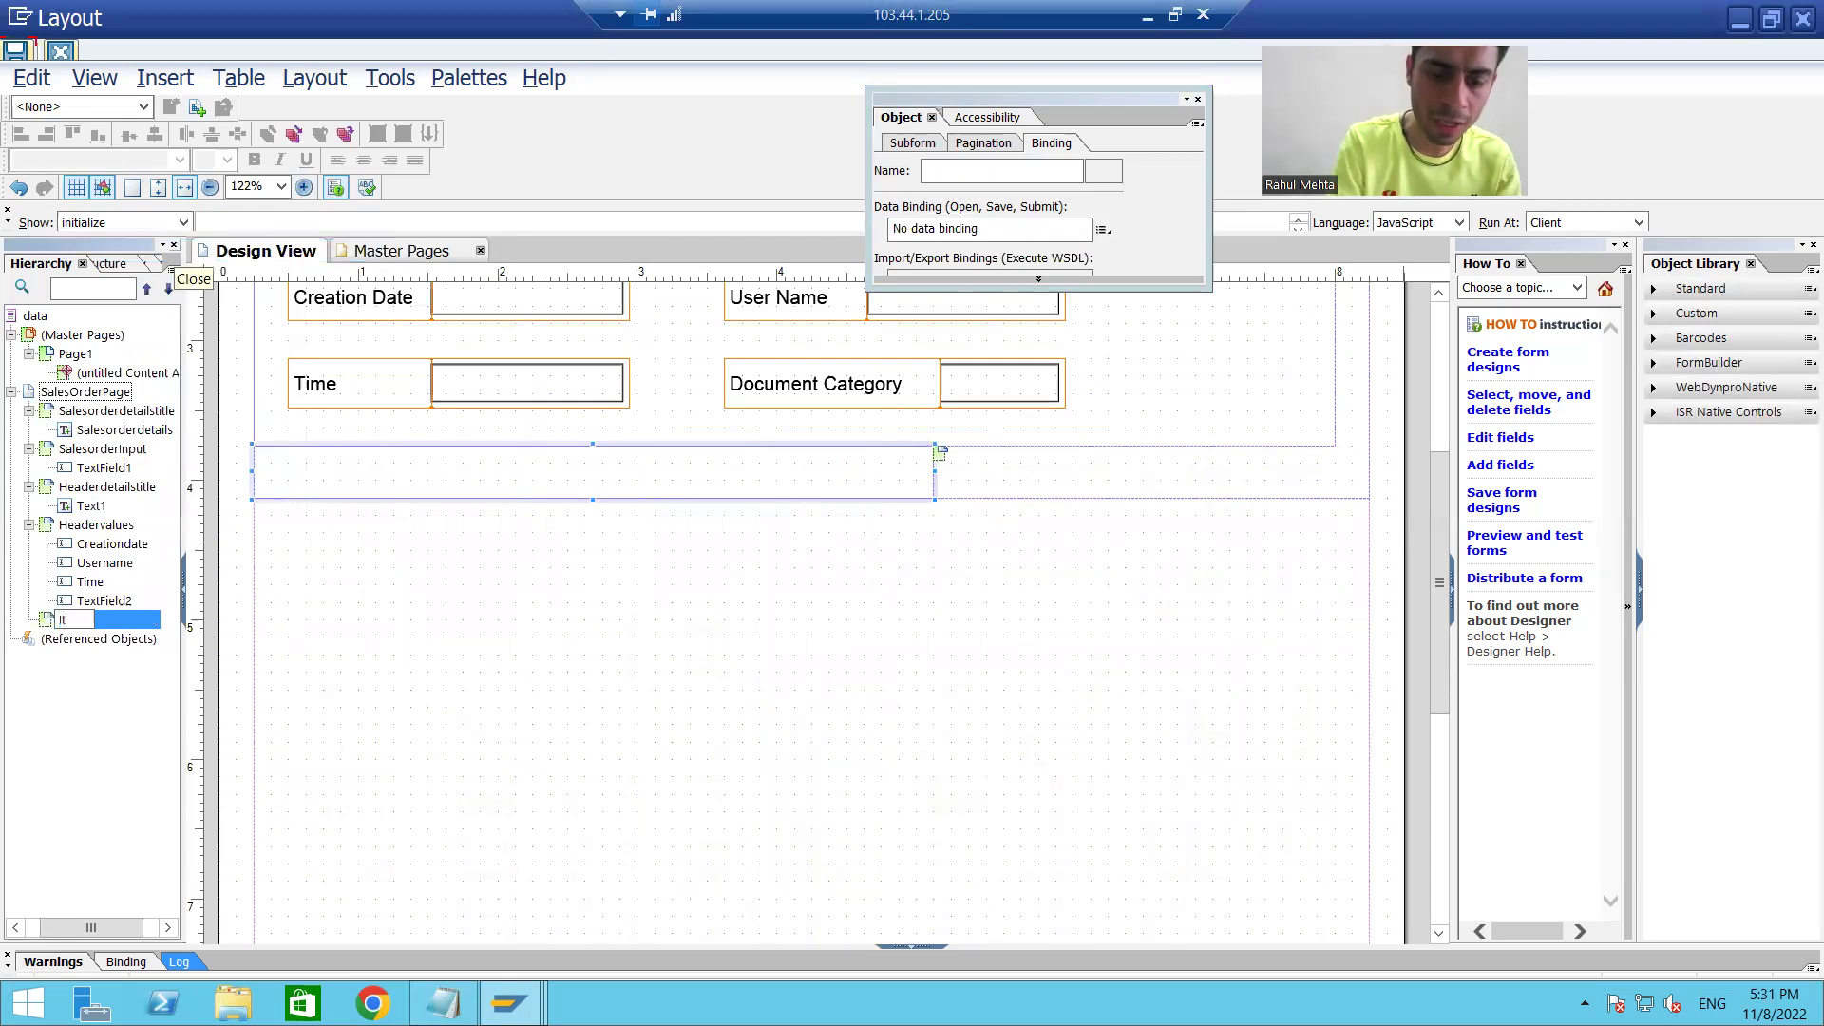
pyautogui.write('emdetails')
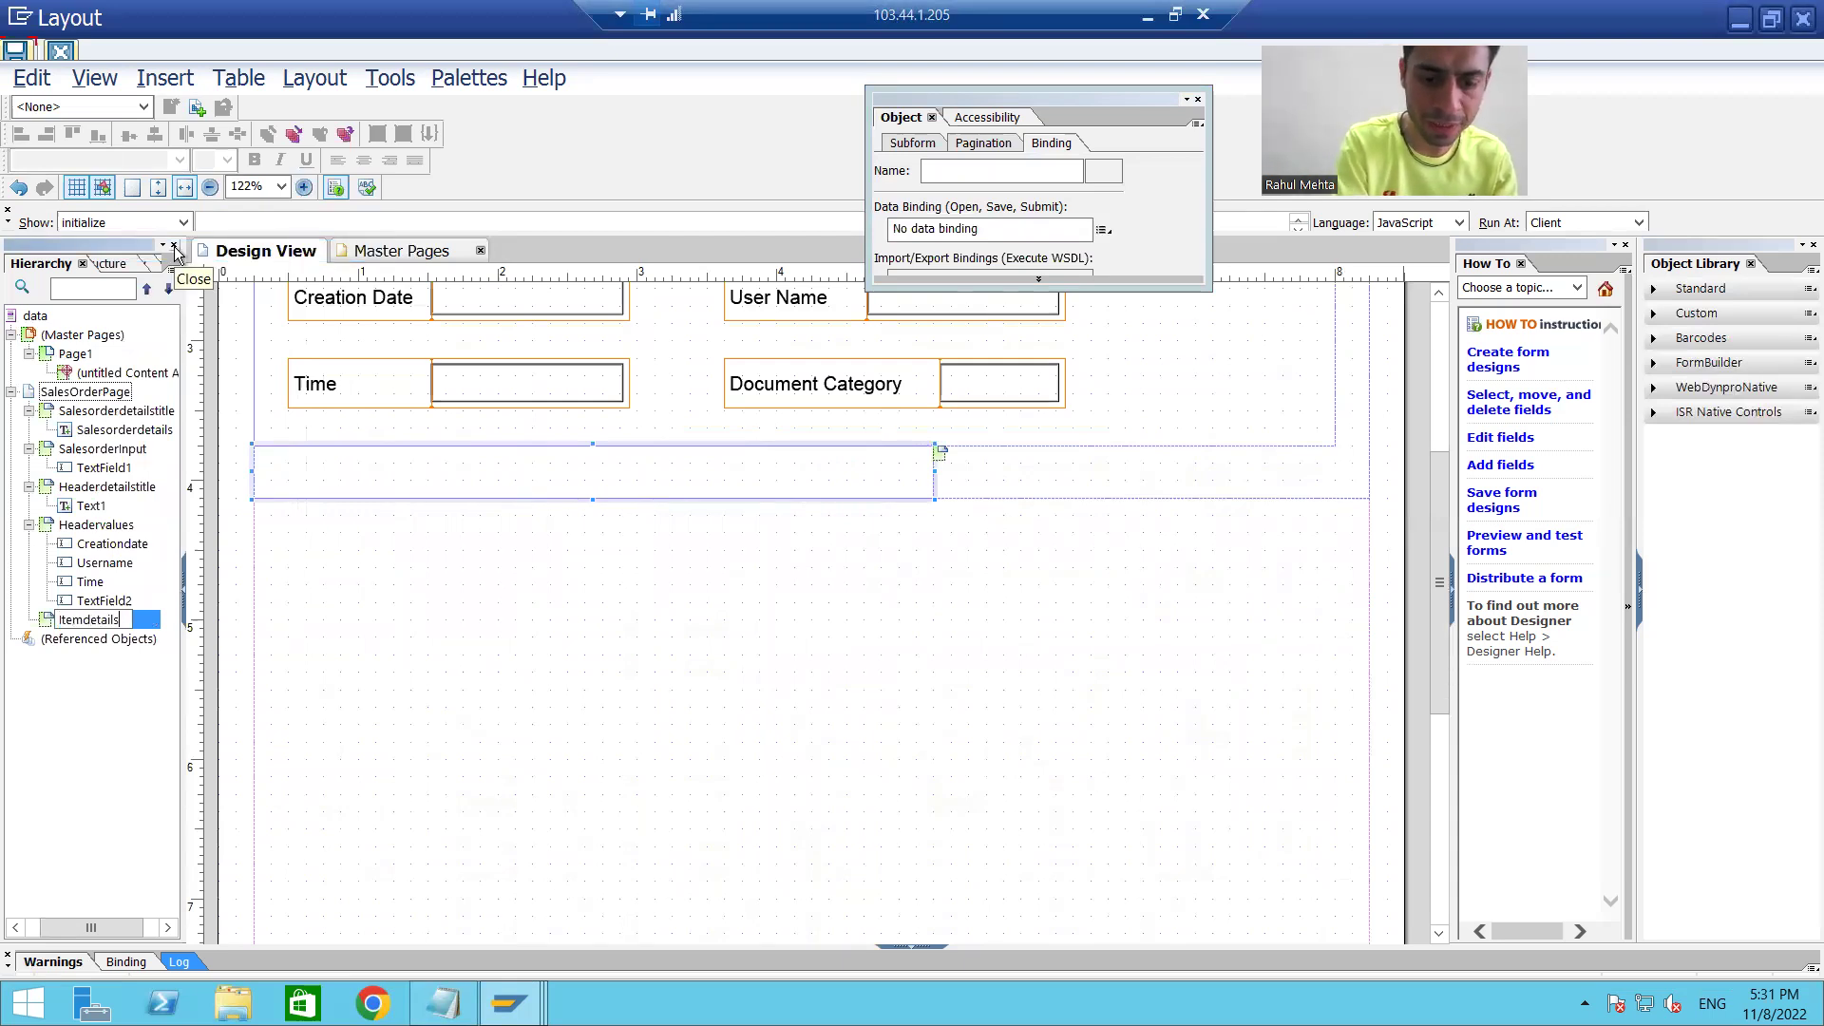
pyautogui.write('title')
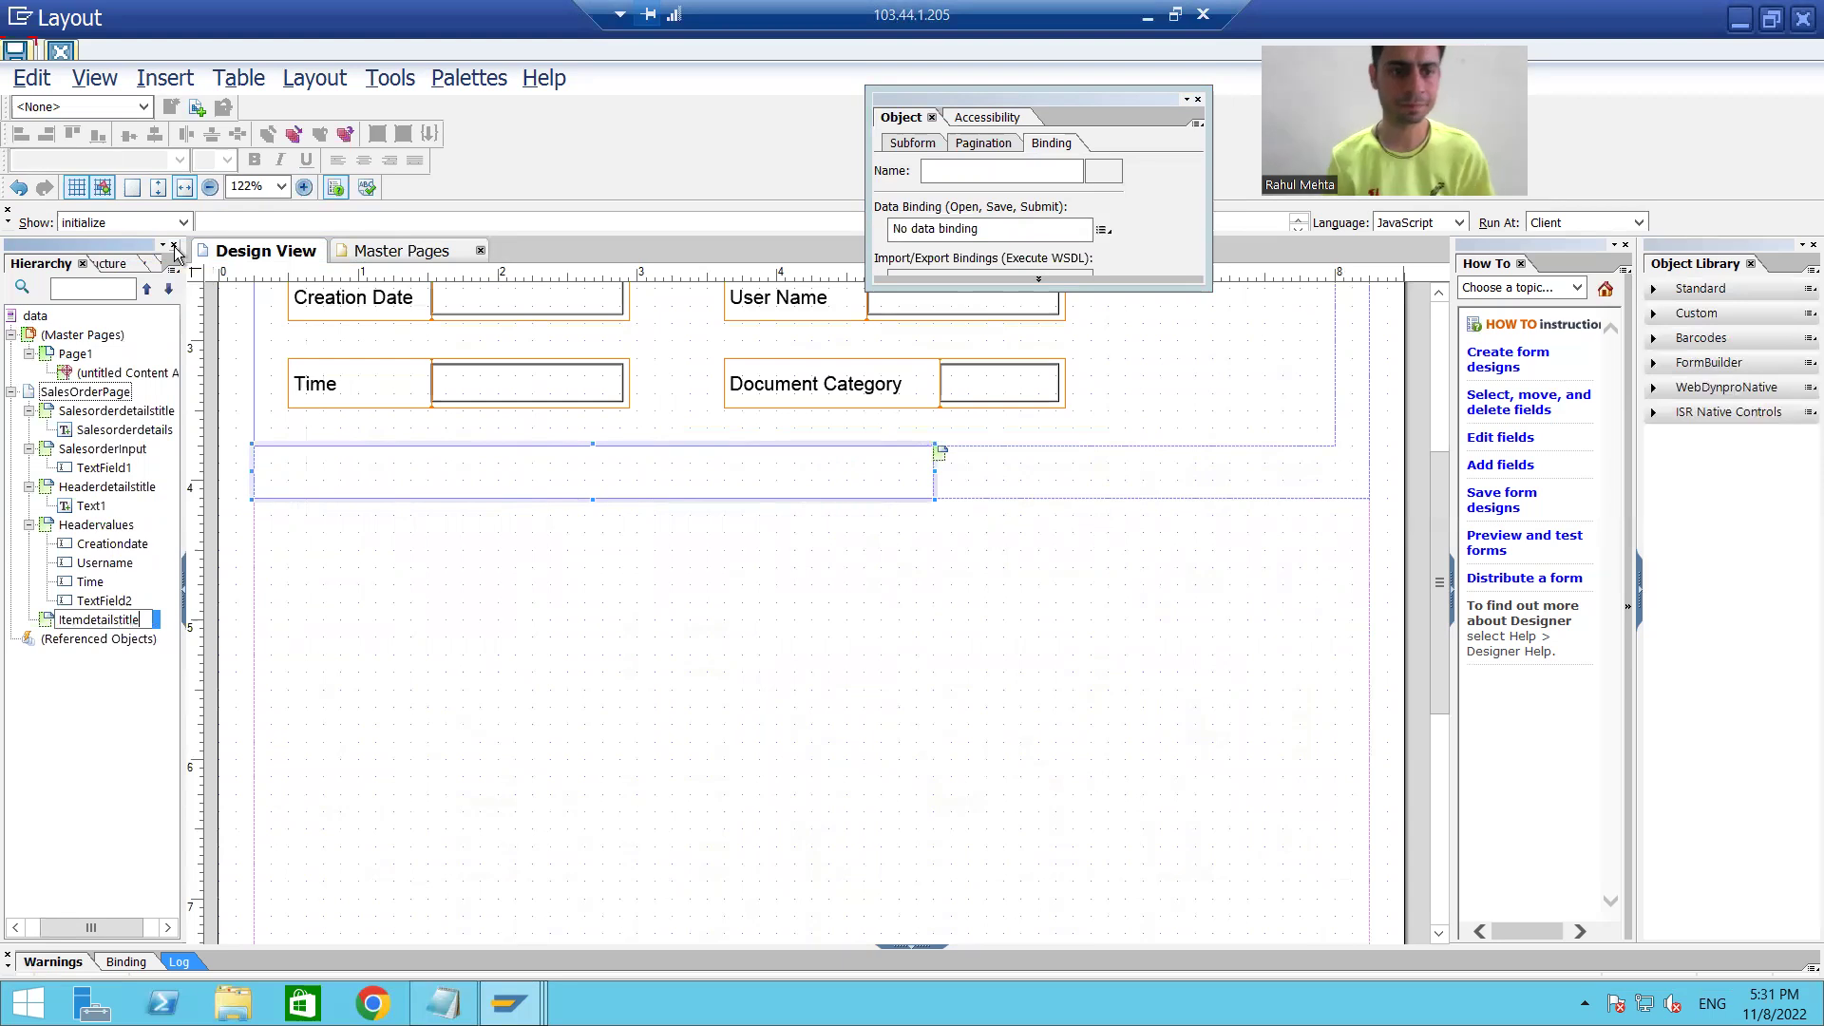
# Step: Insert a text object in the Itemdetailstitle subform and set its wording to Item Details
pyautogui.click(576, 590)
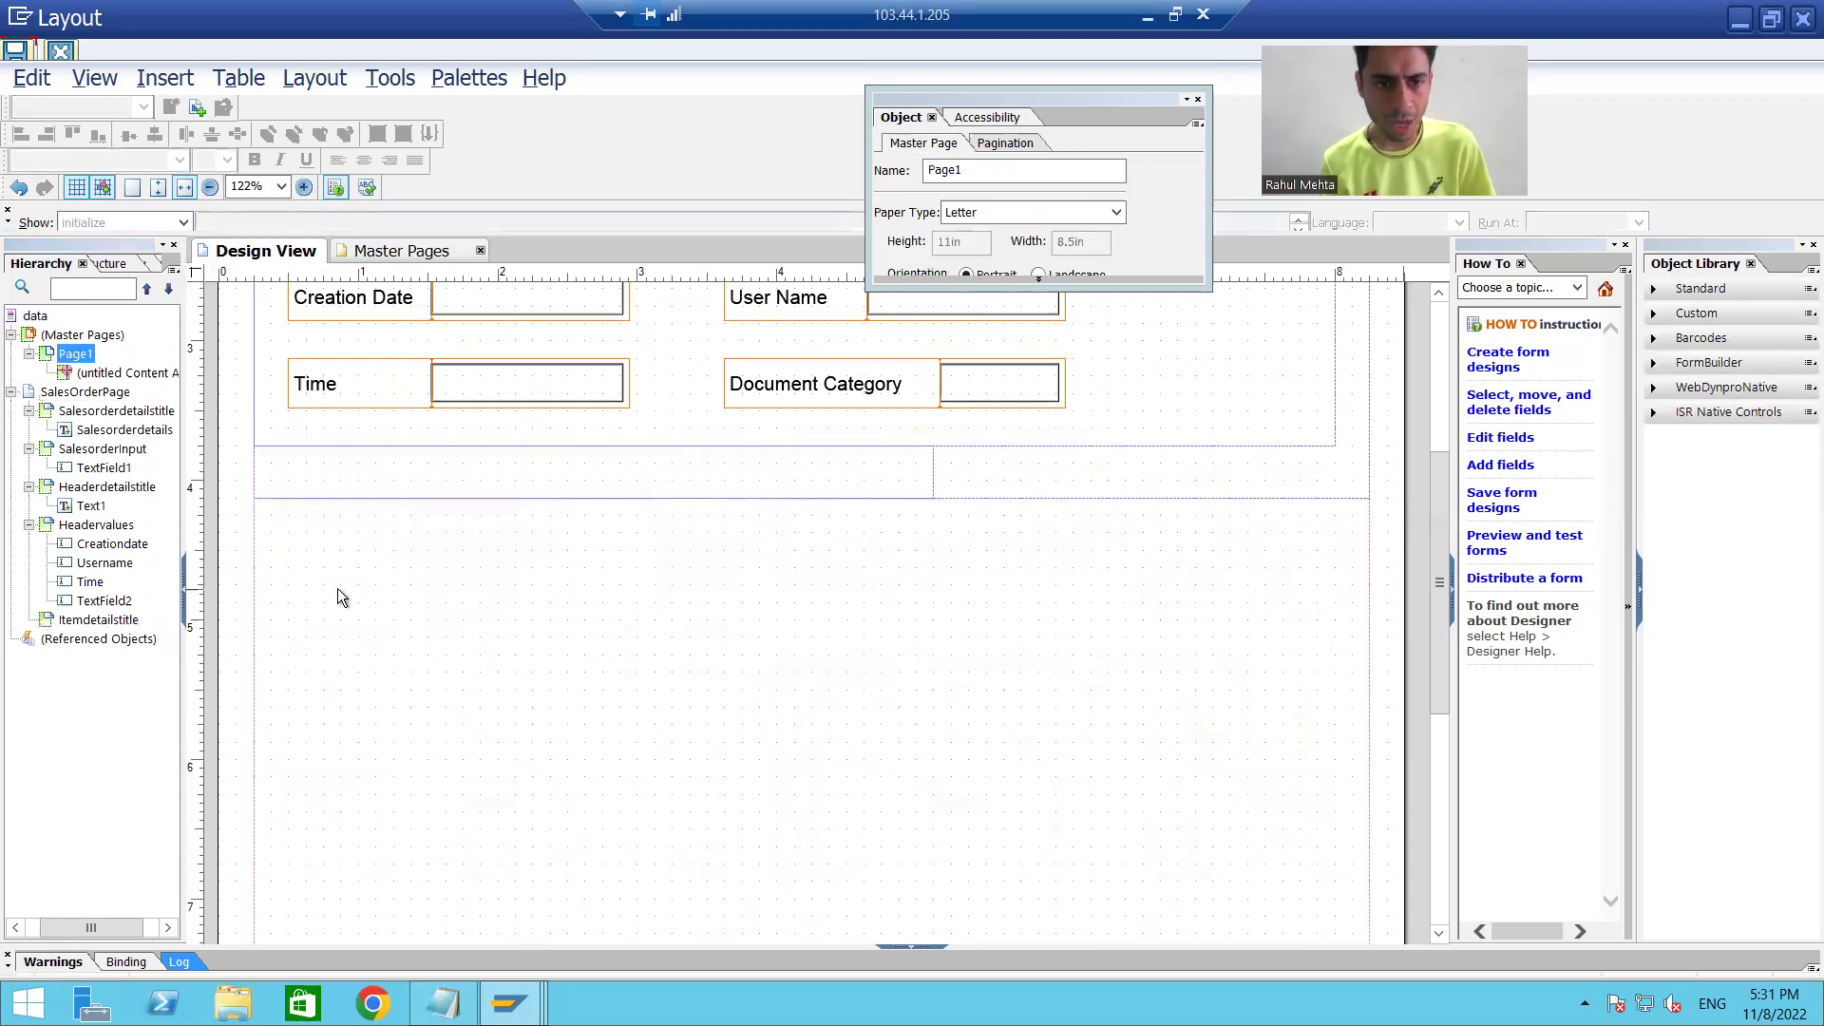
pyautogui.click(100, 619)
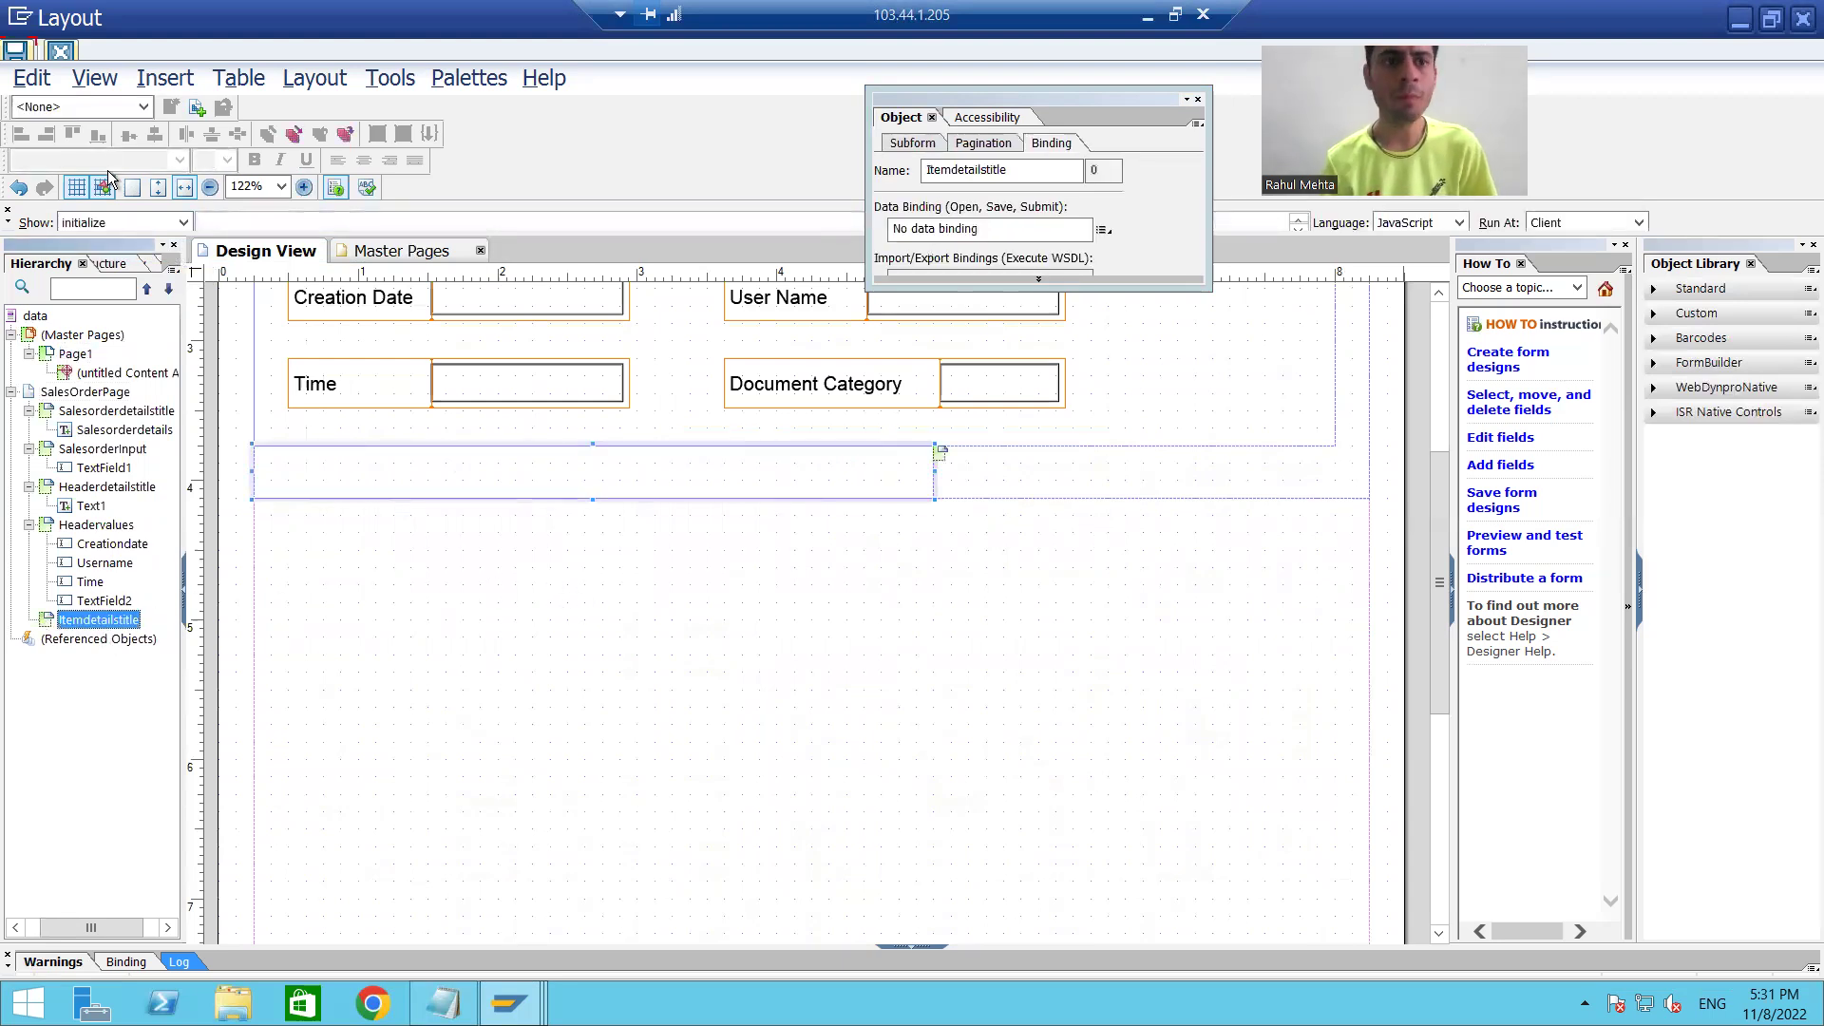
pyautogui.click(157, 82)
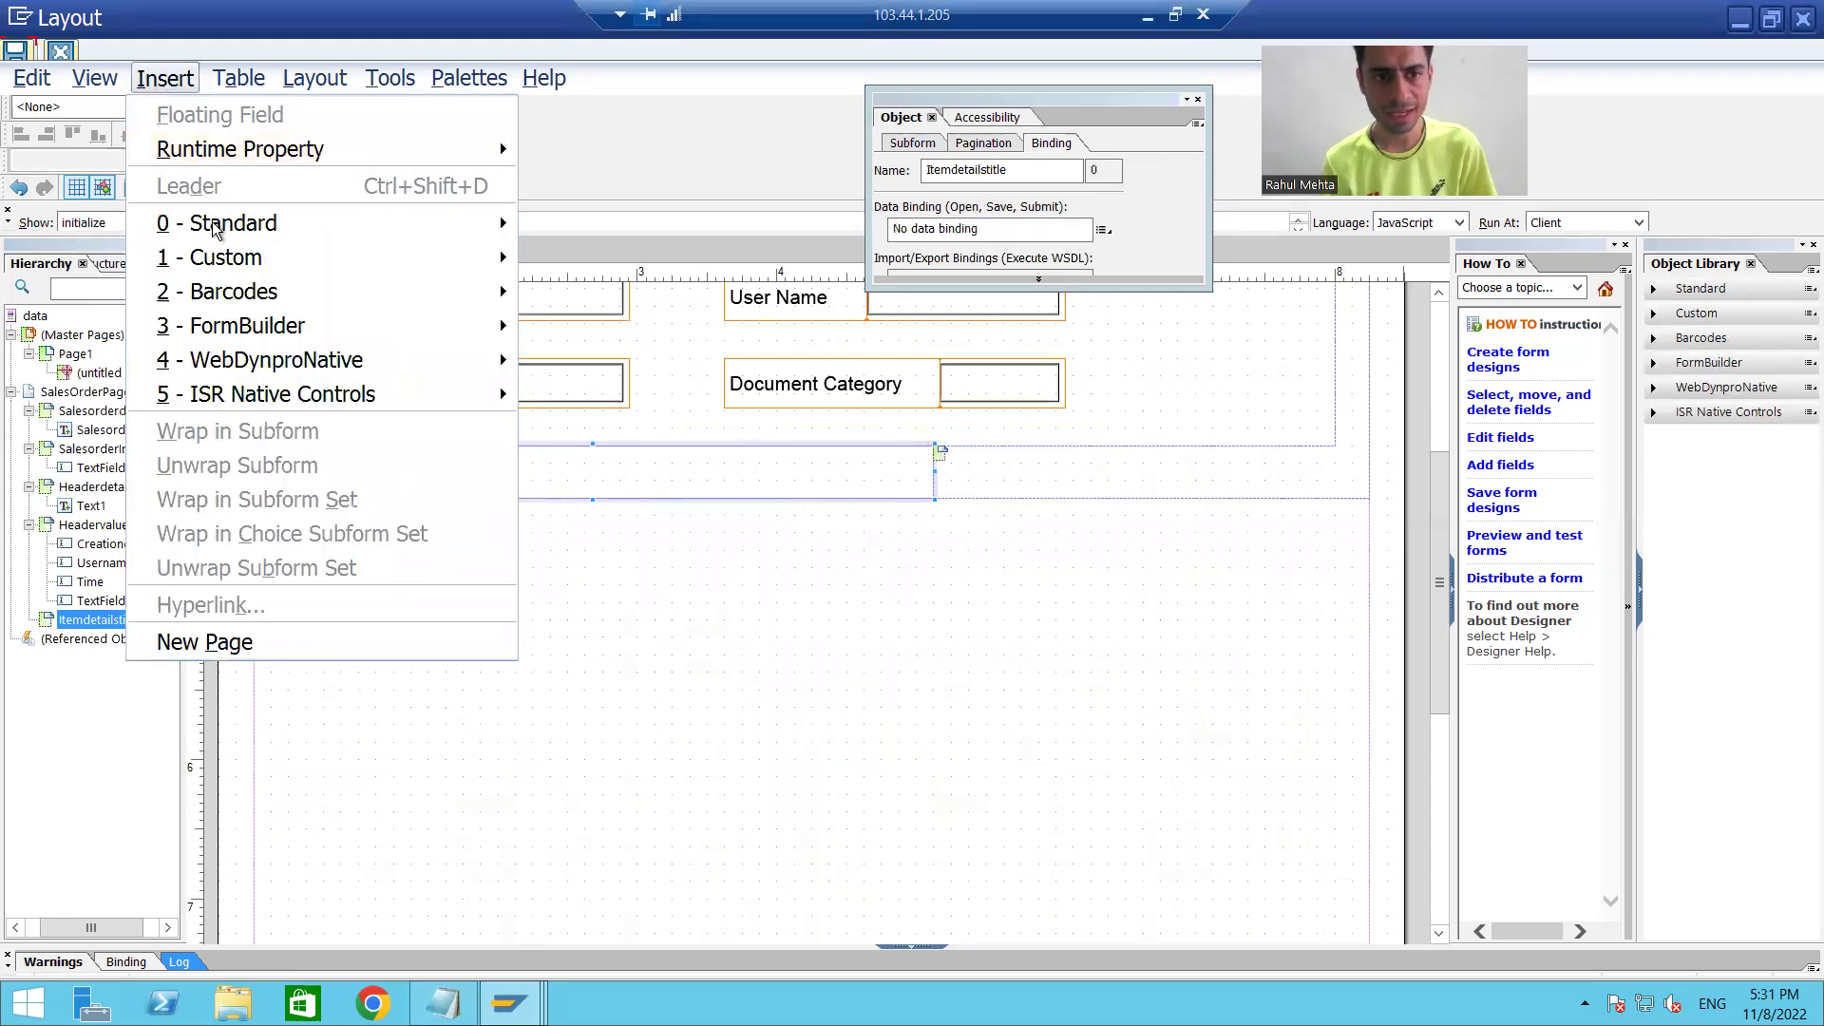
pyautogui.moveTo(224, 225)
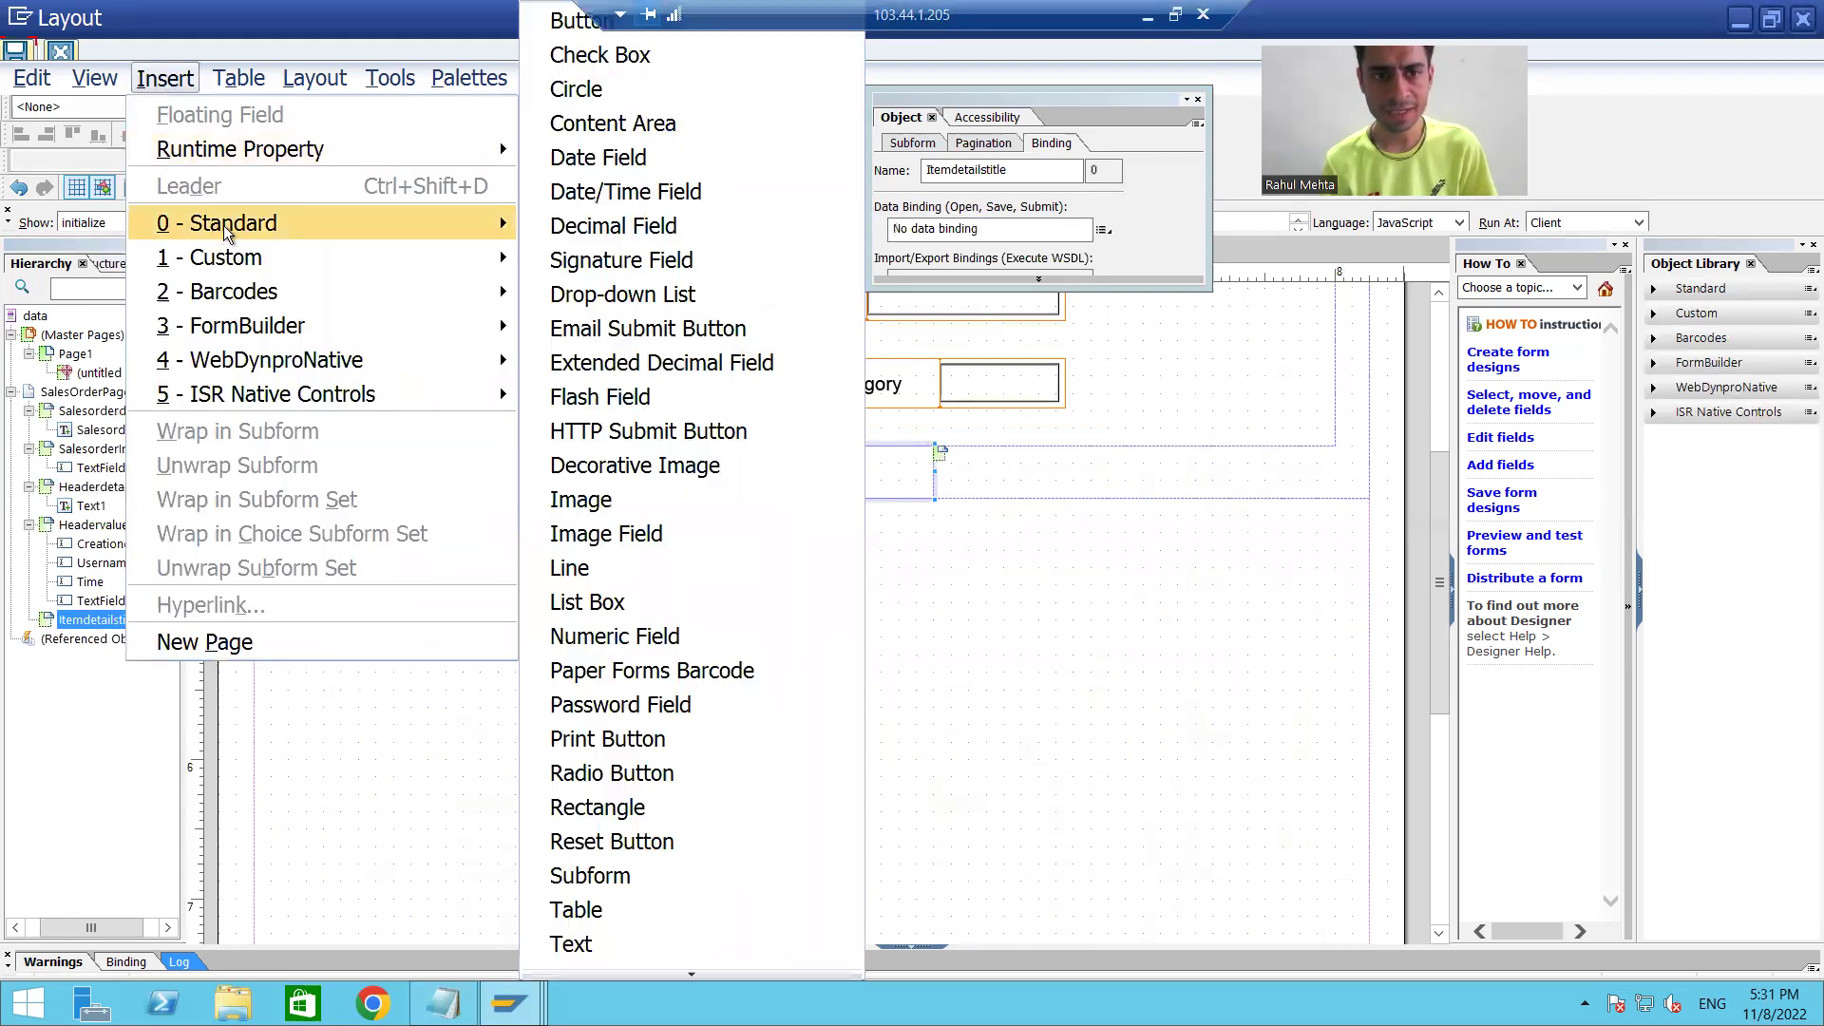
pyautogui.click(612, 944)
pyautogui.moveTo(545, 477); pyautogui.dragTo(562, 475)
pyautogui.doubleClick(561, 476)
pyautogui.hotkey('ctrl', 'a')
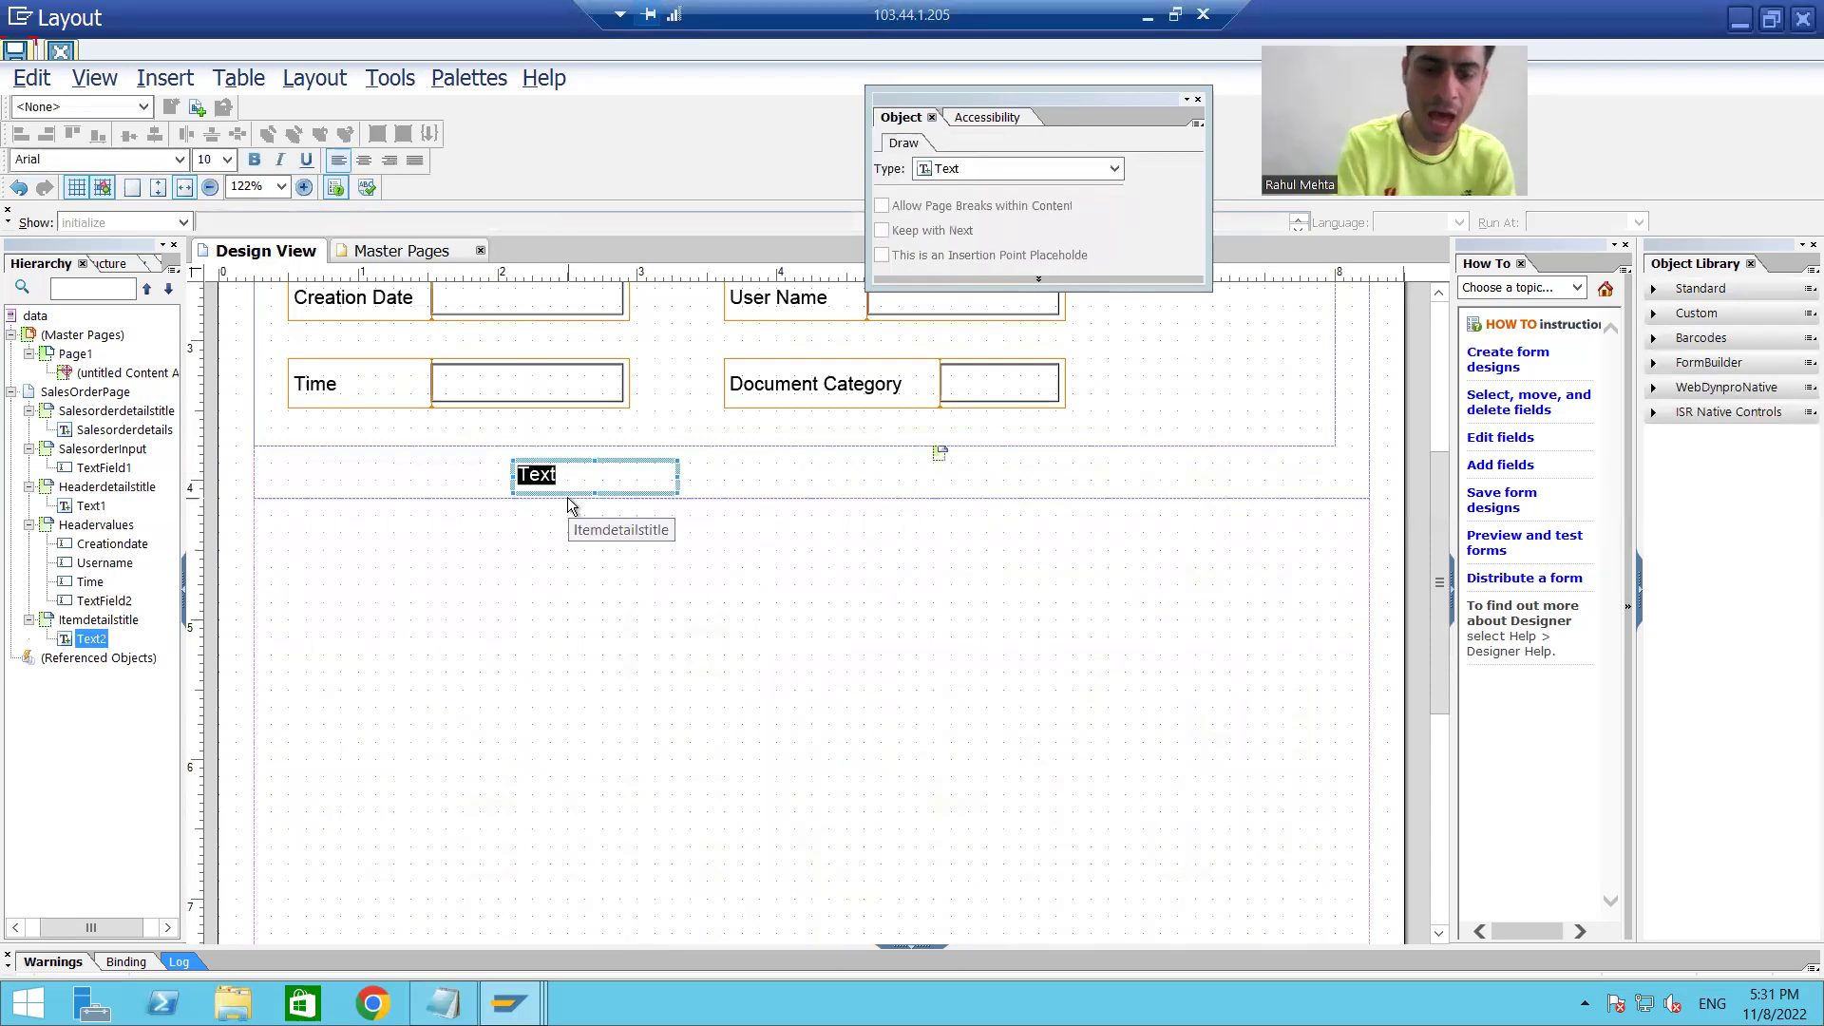
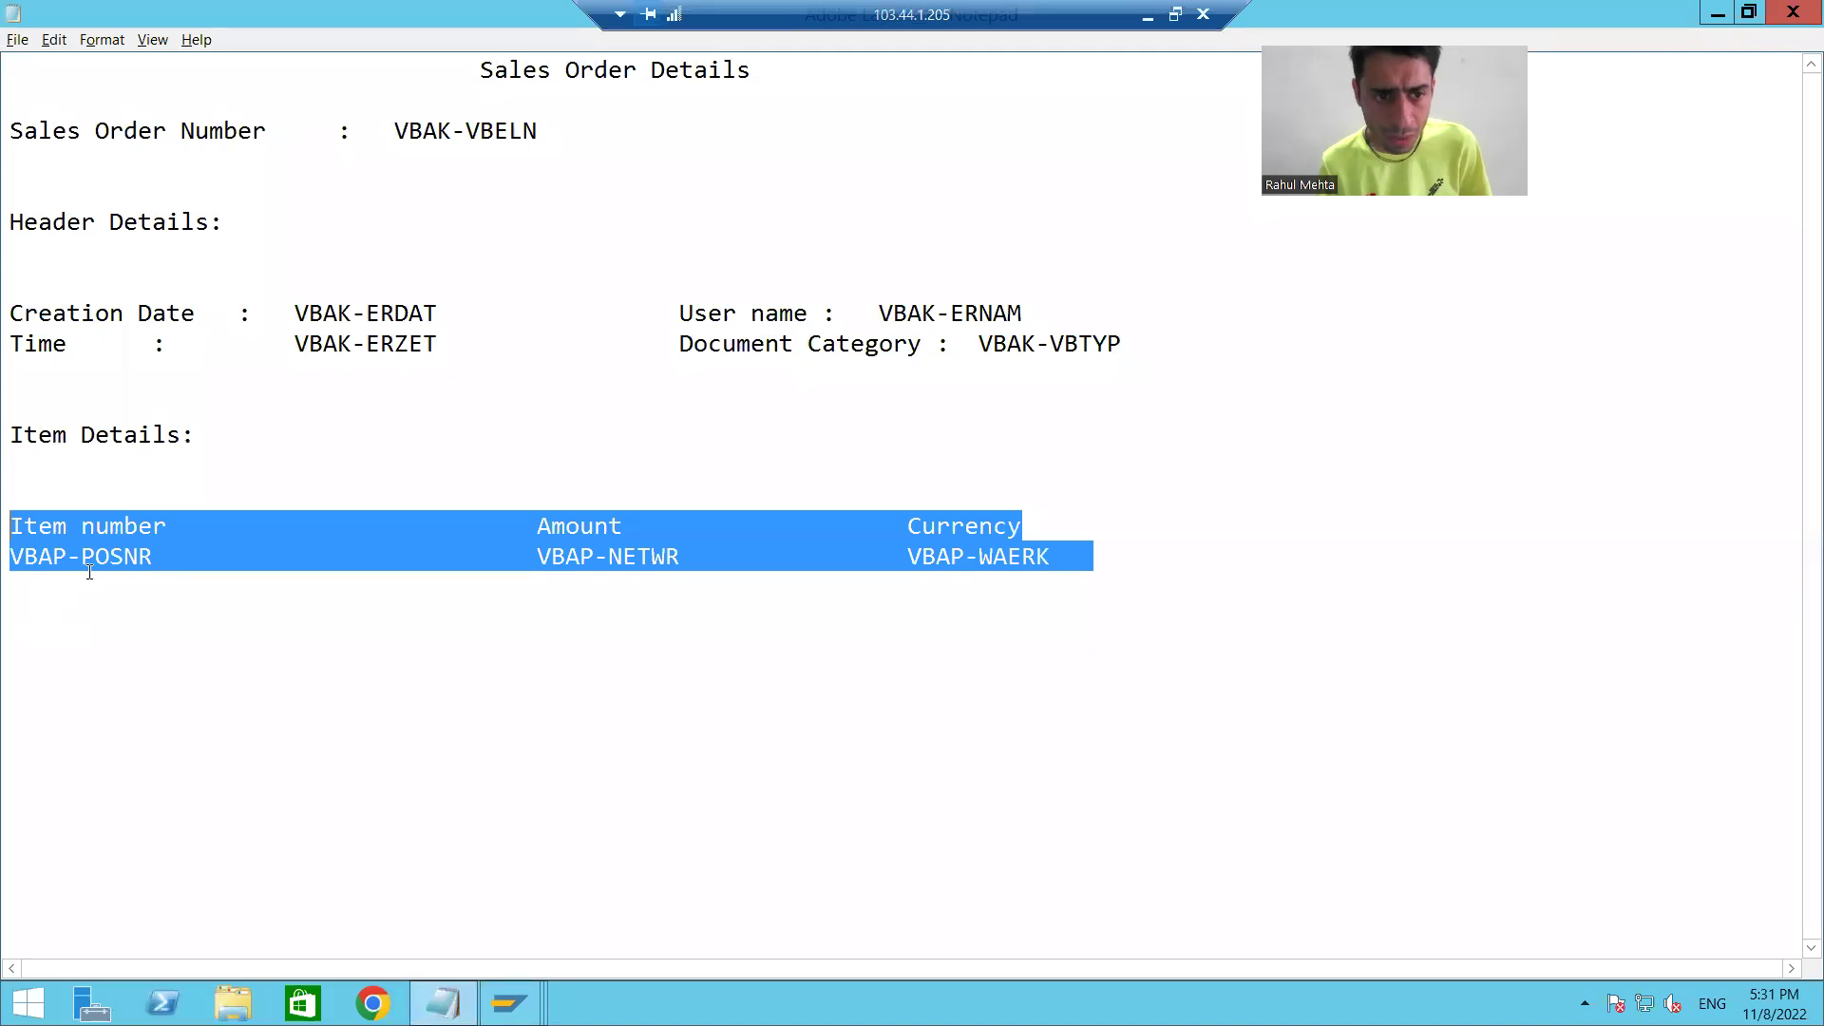
# Step: Check the VBAP fields listed under Item Details in the text notes and return to the ZADOBE_SALES_78 form layout
pyautogui.click(581, 559)
pyautogui.click(968, 558)
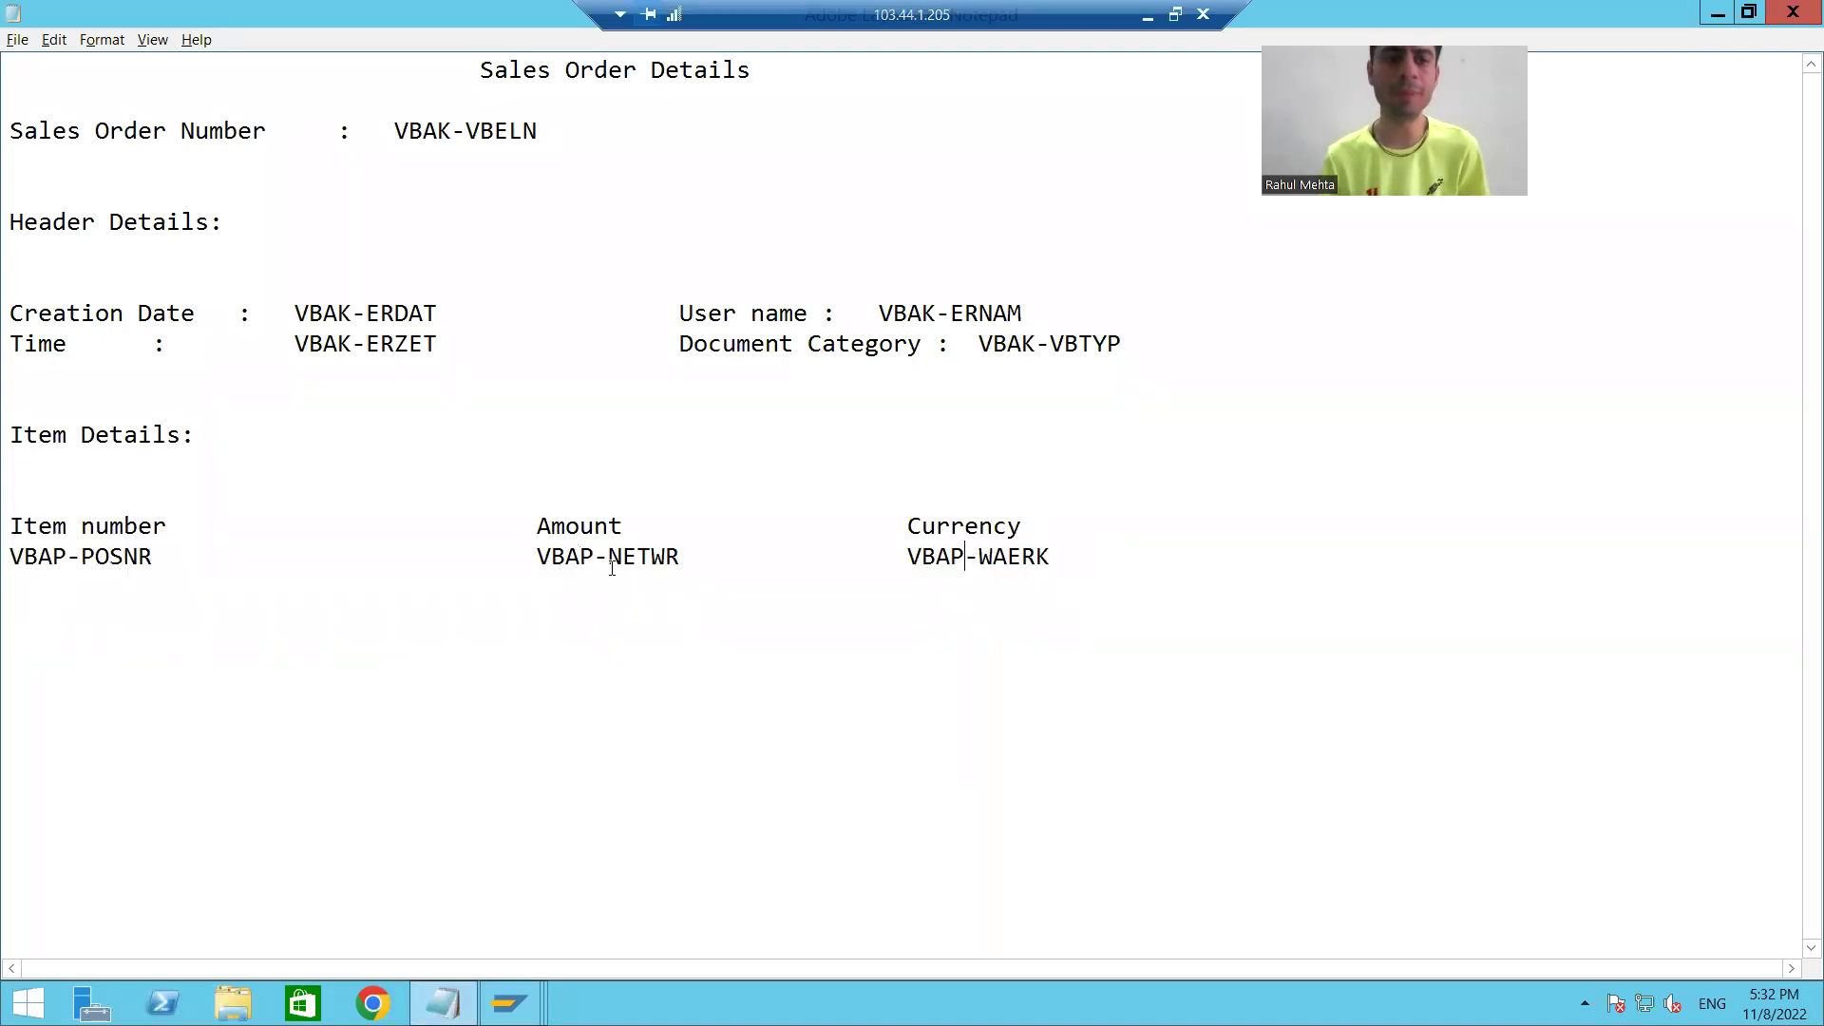
pyautogui.click(639, 551)
pyautogui.click(1021, 558)
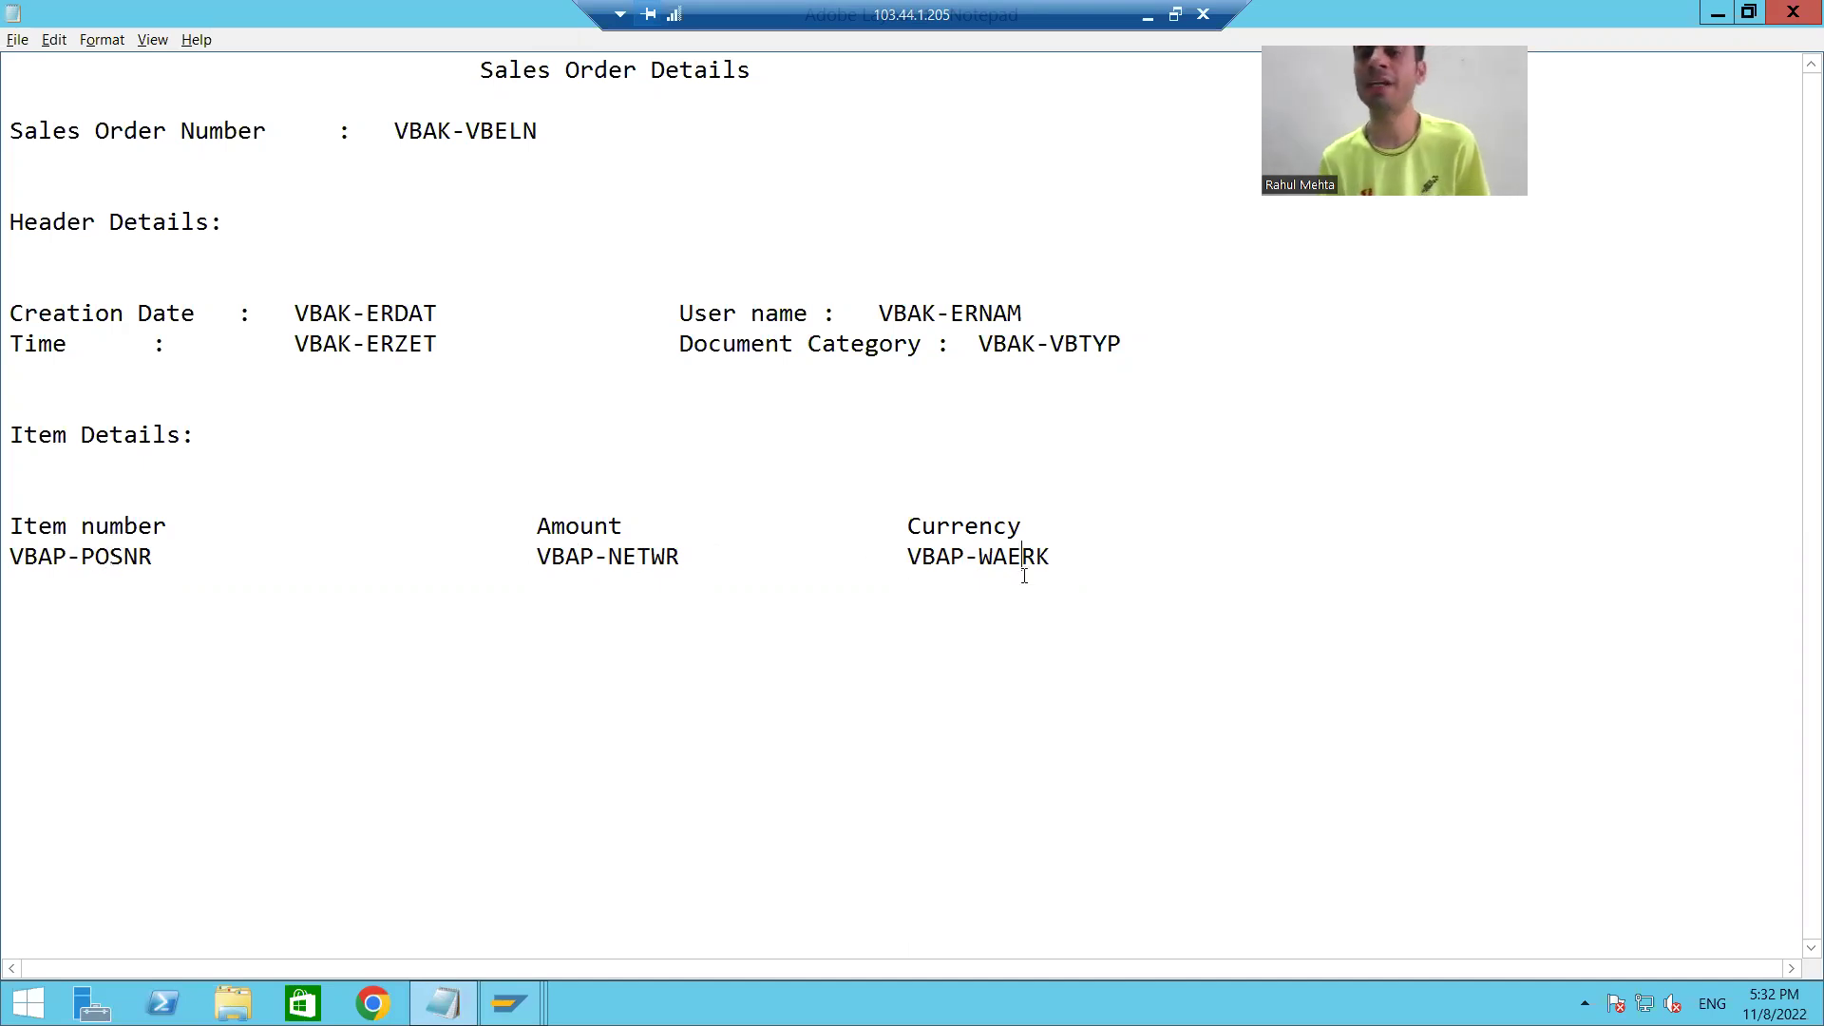
pyautogui.click(509, 1004)
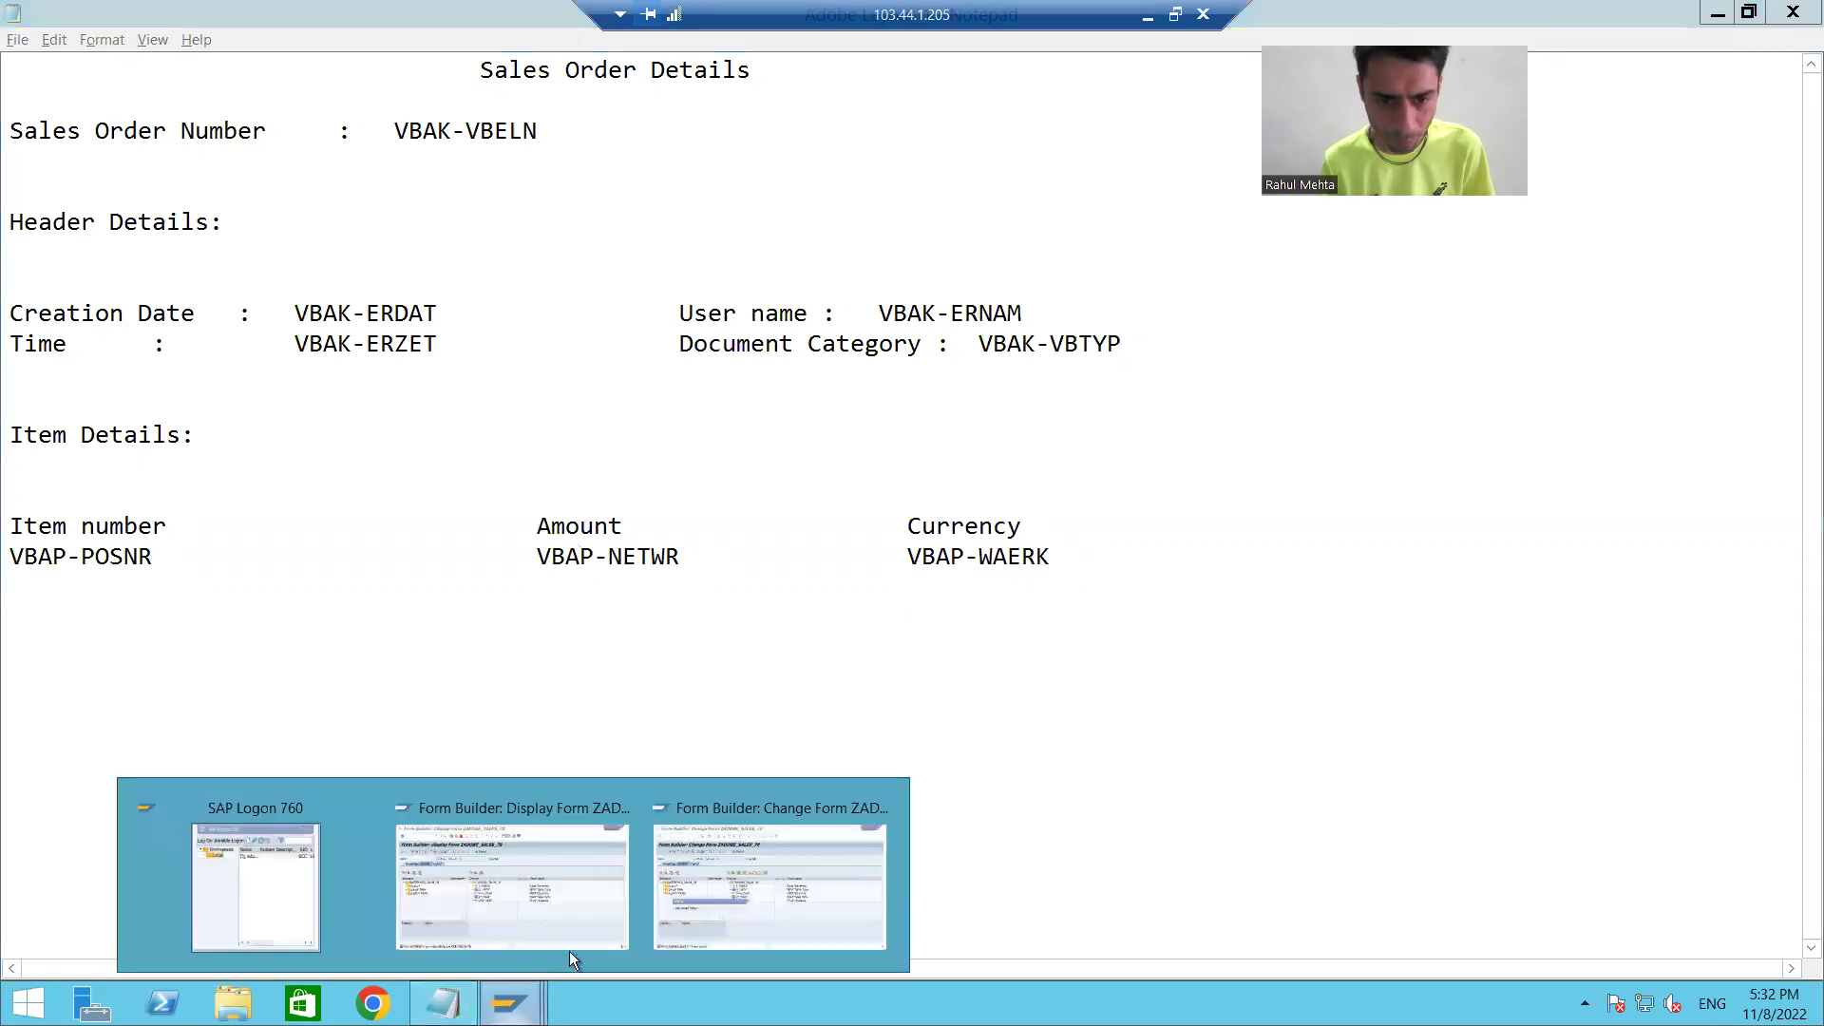
pyautogui.click(694, 891)
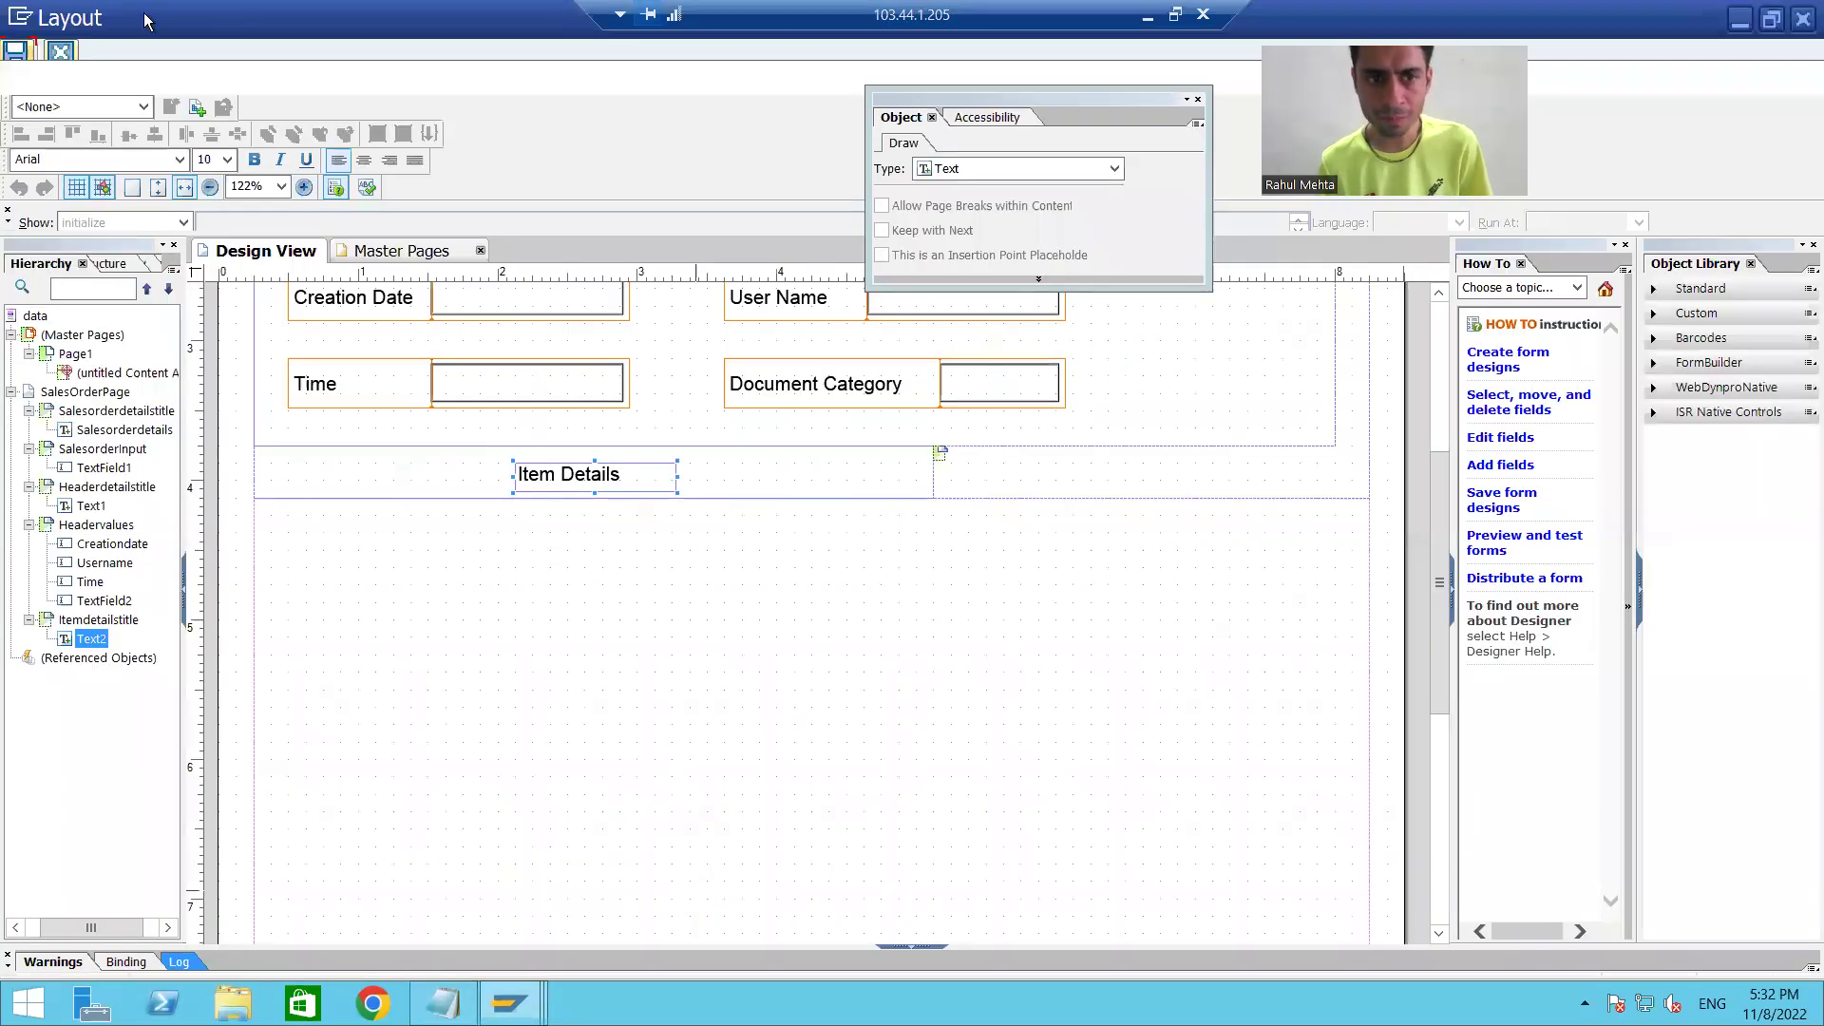
# Step: Leave the layout view, expand the DATA node of LT_VBAP in the form context and deactivate its VBELN field
pyautogui.click(1801, 21)
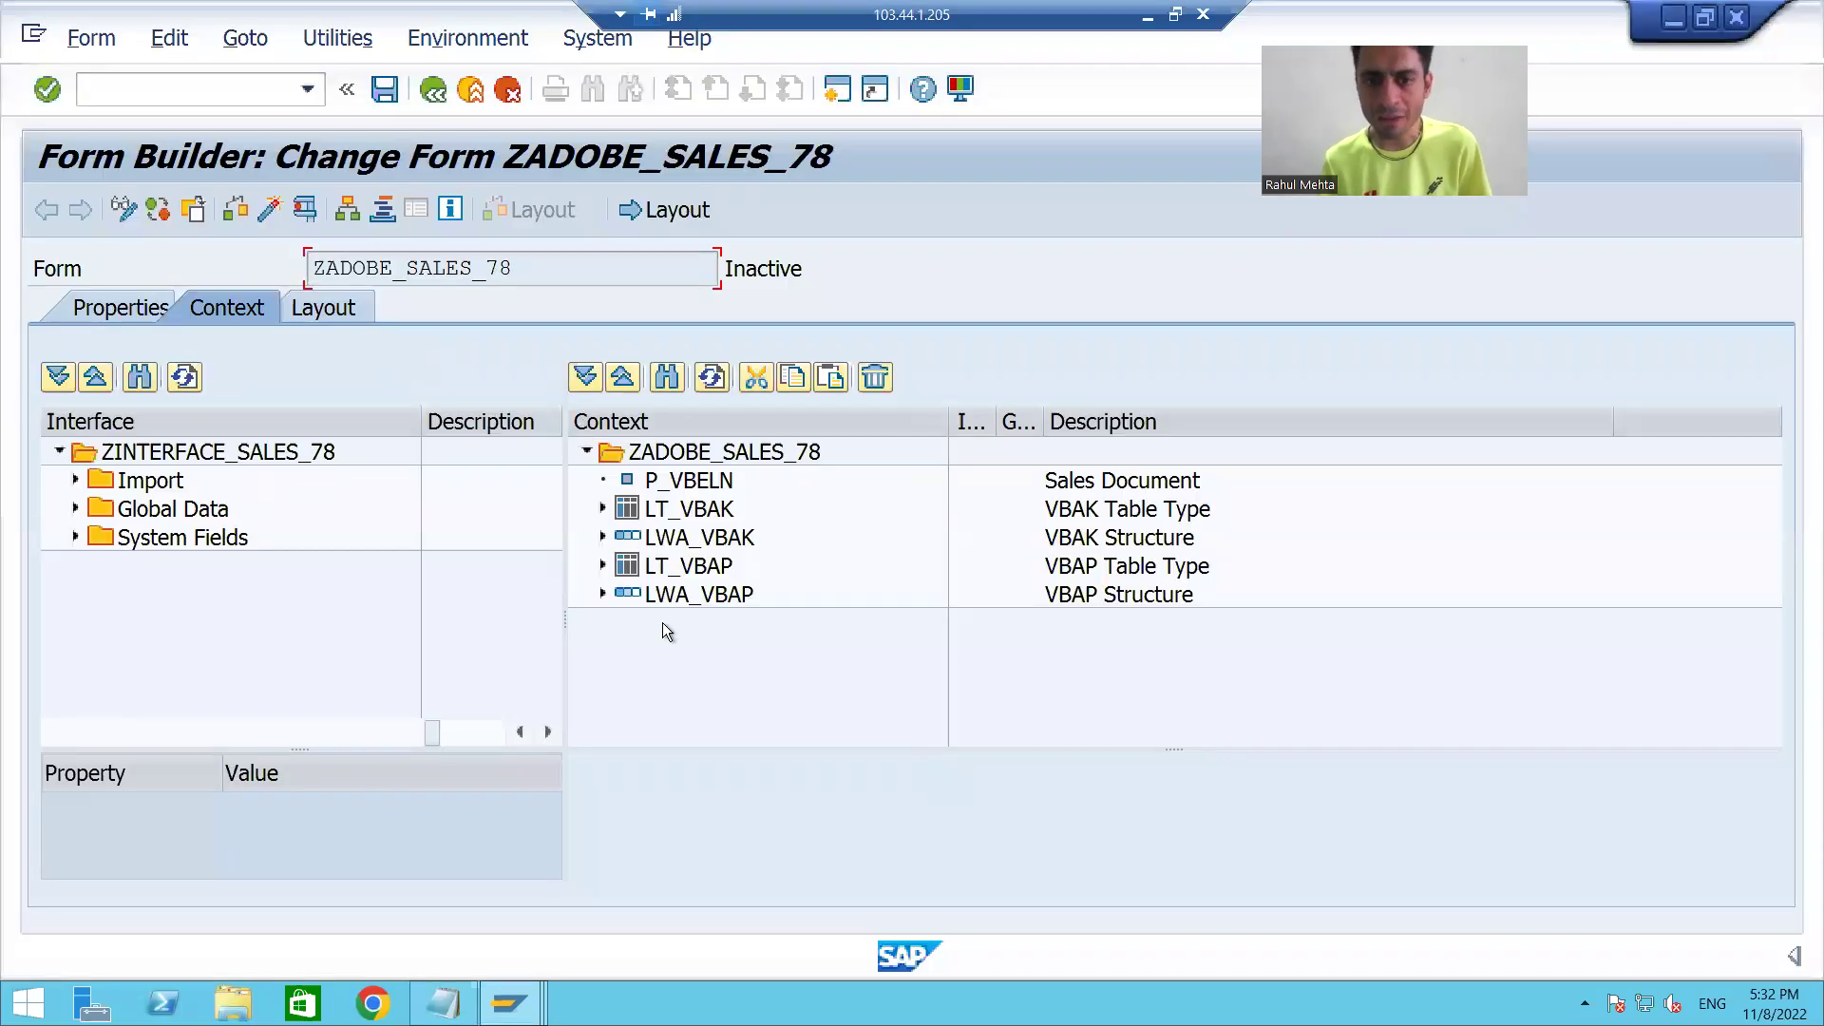
pyautogui.click(602, 567)
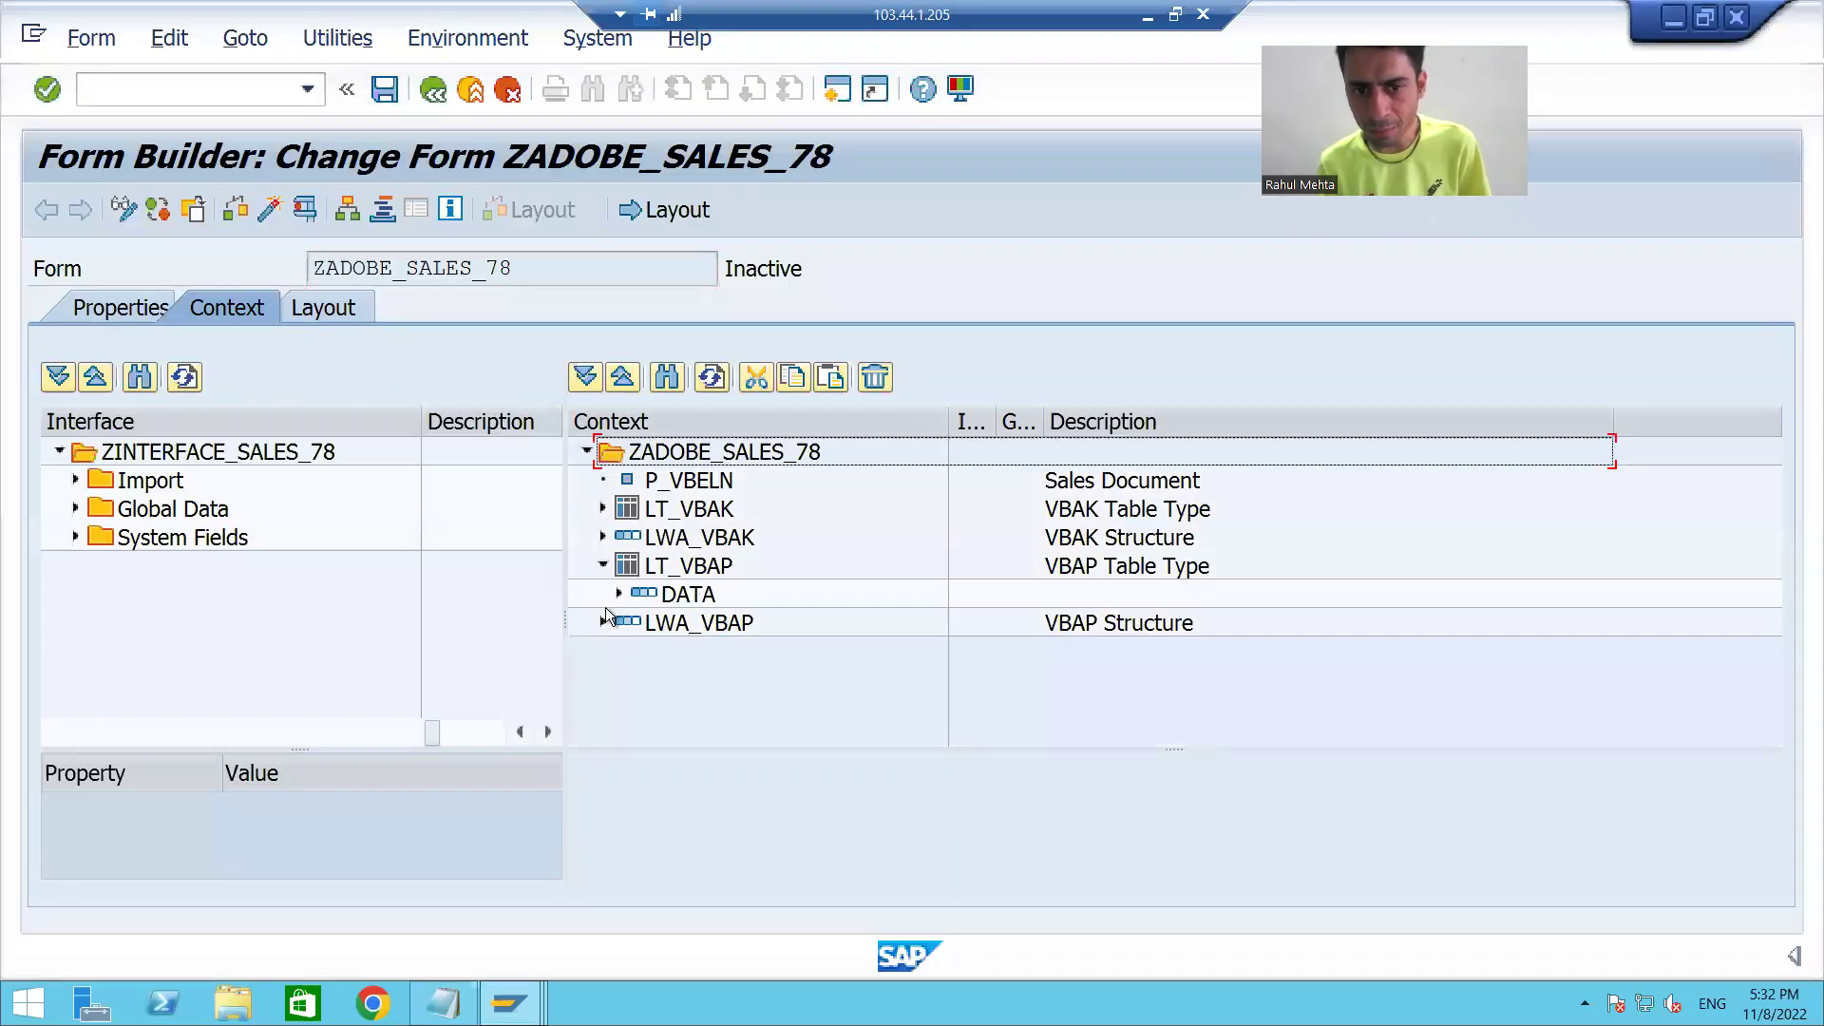
pyautogui.click(616, 595)
pyautogui.click(726, 599)
pyautogui.click(730, 627)
pyautogui.click(730, 681)
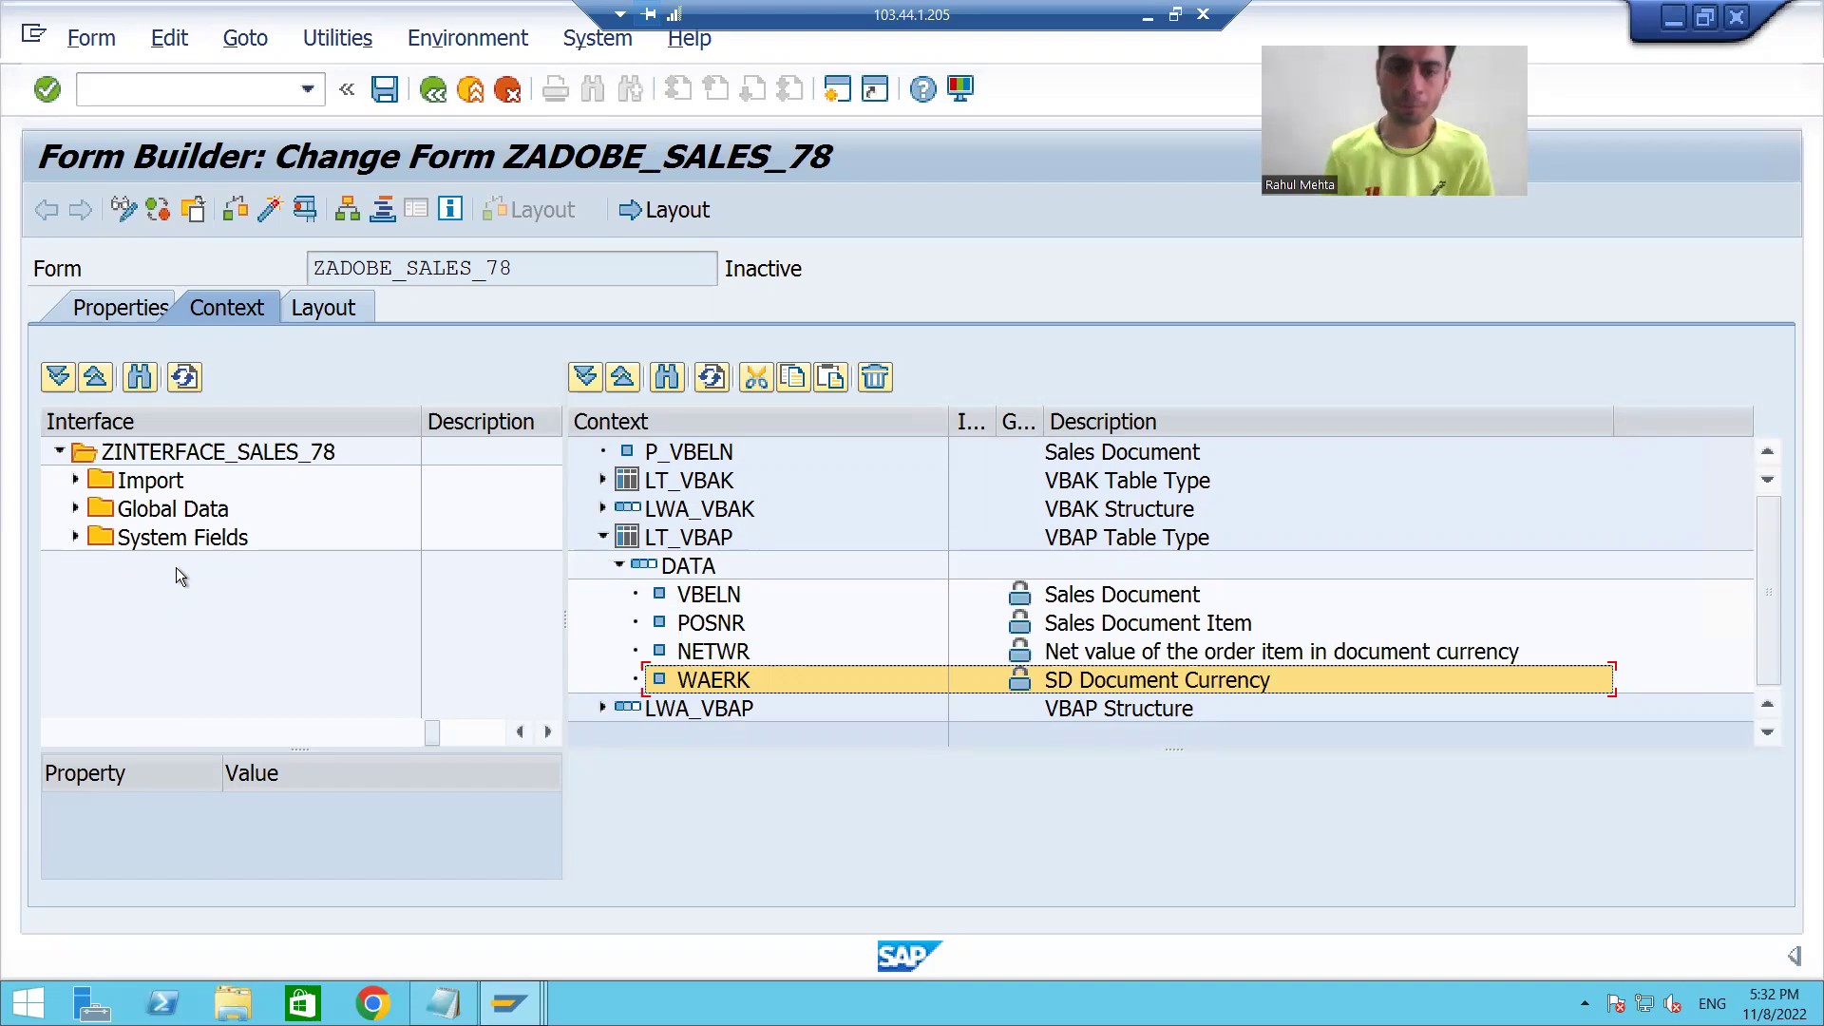
pyautogui.click(694, 596)
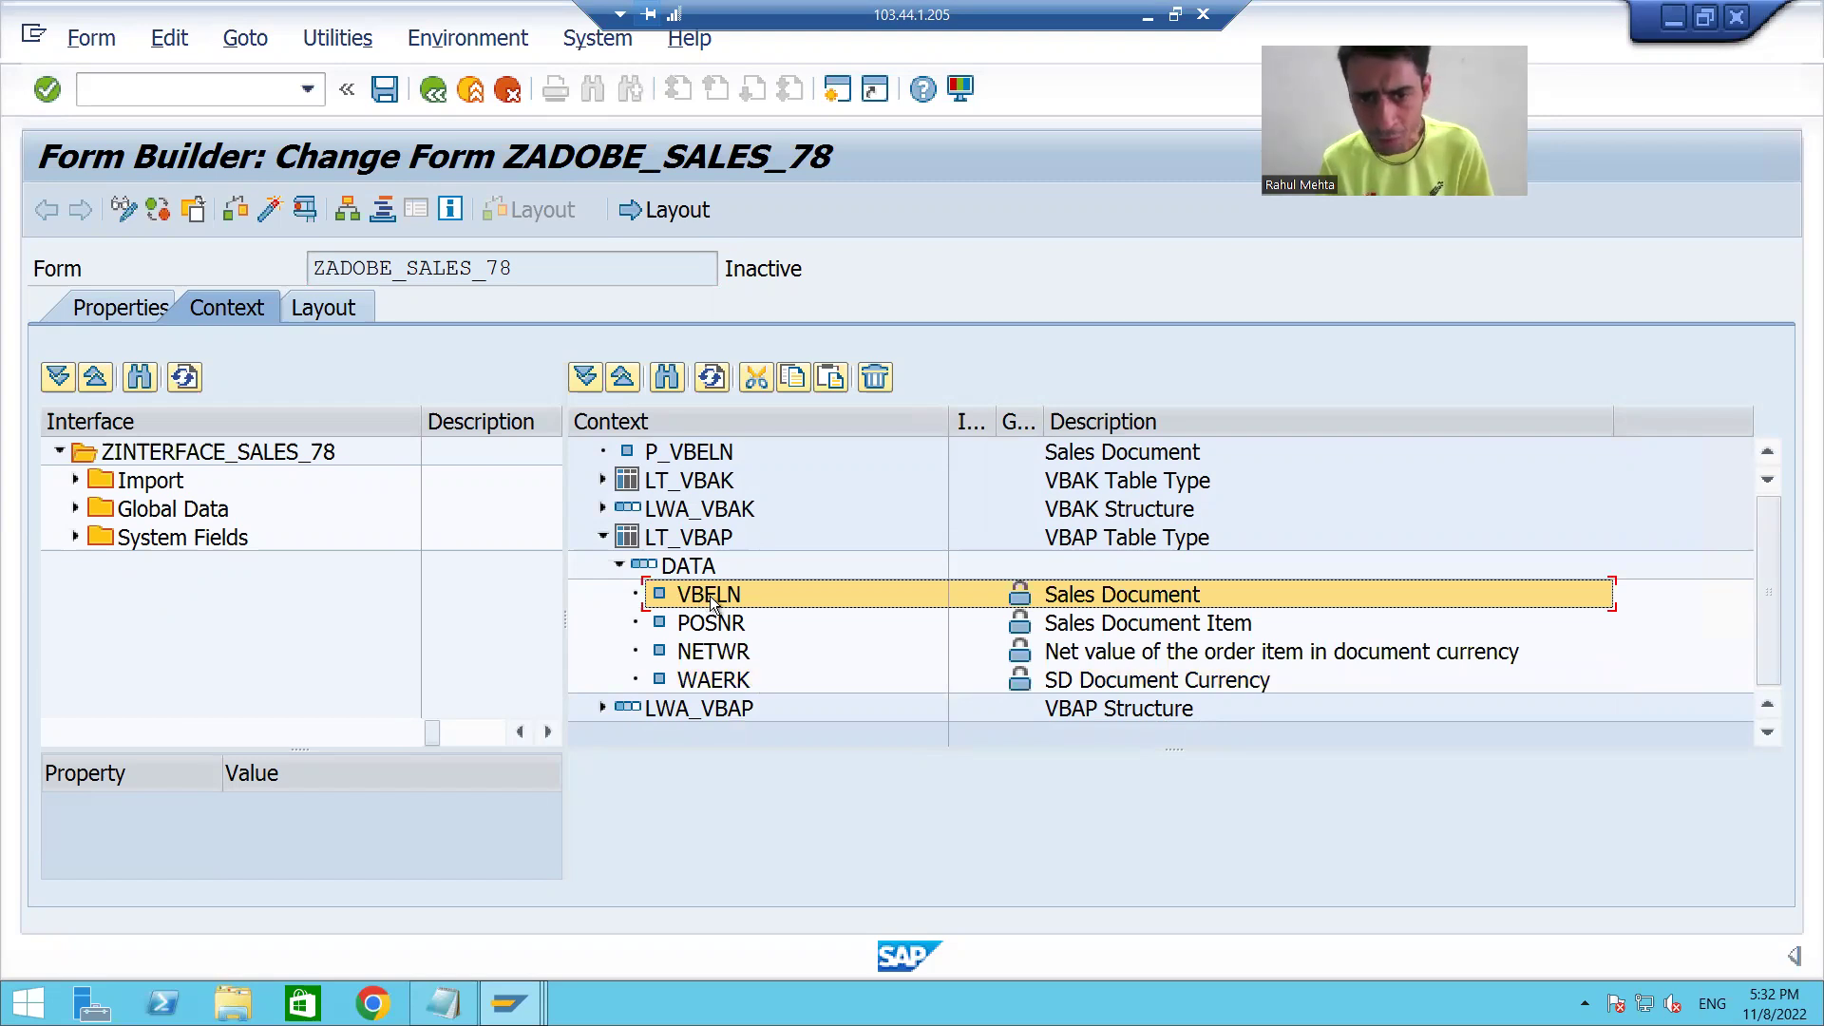
pyautogui.rightClick(710, 596)
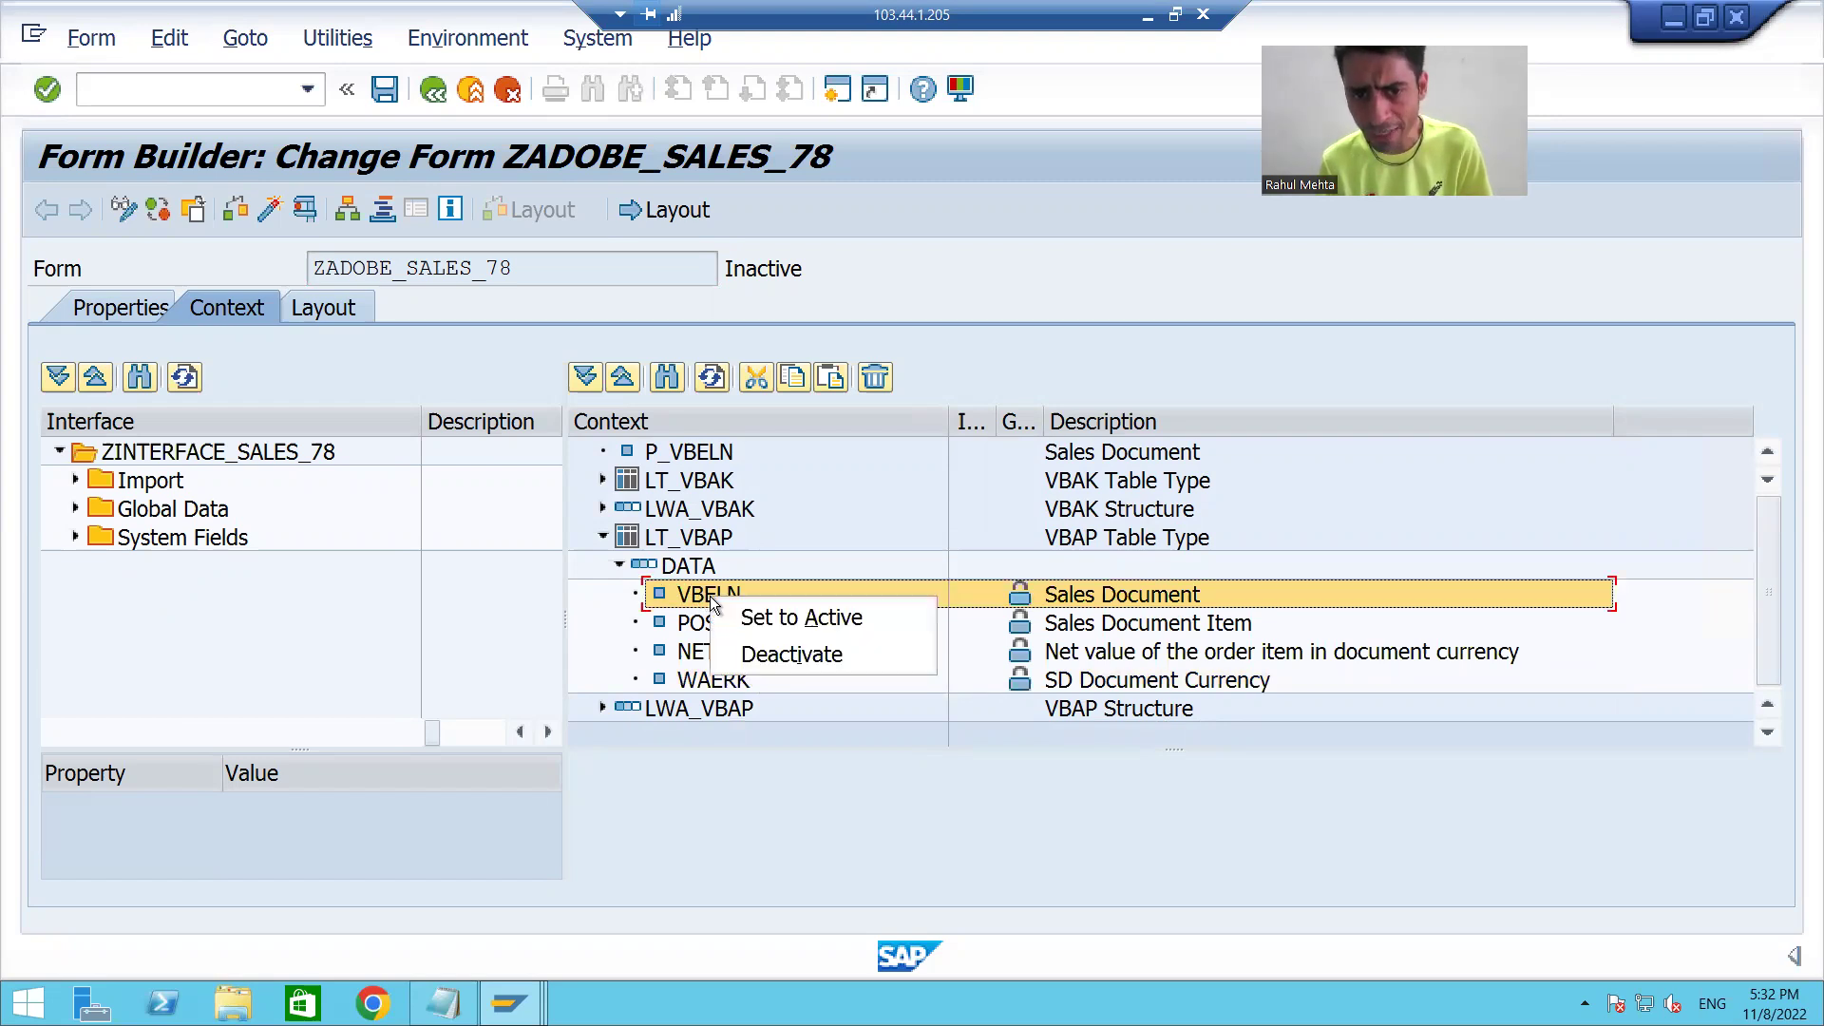
pyautogui.click(761, 653)
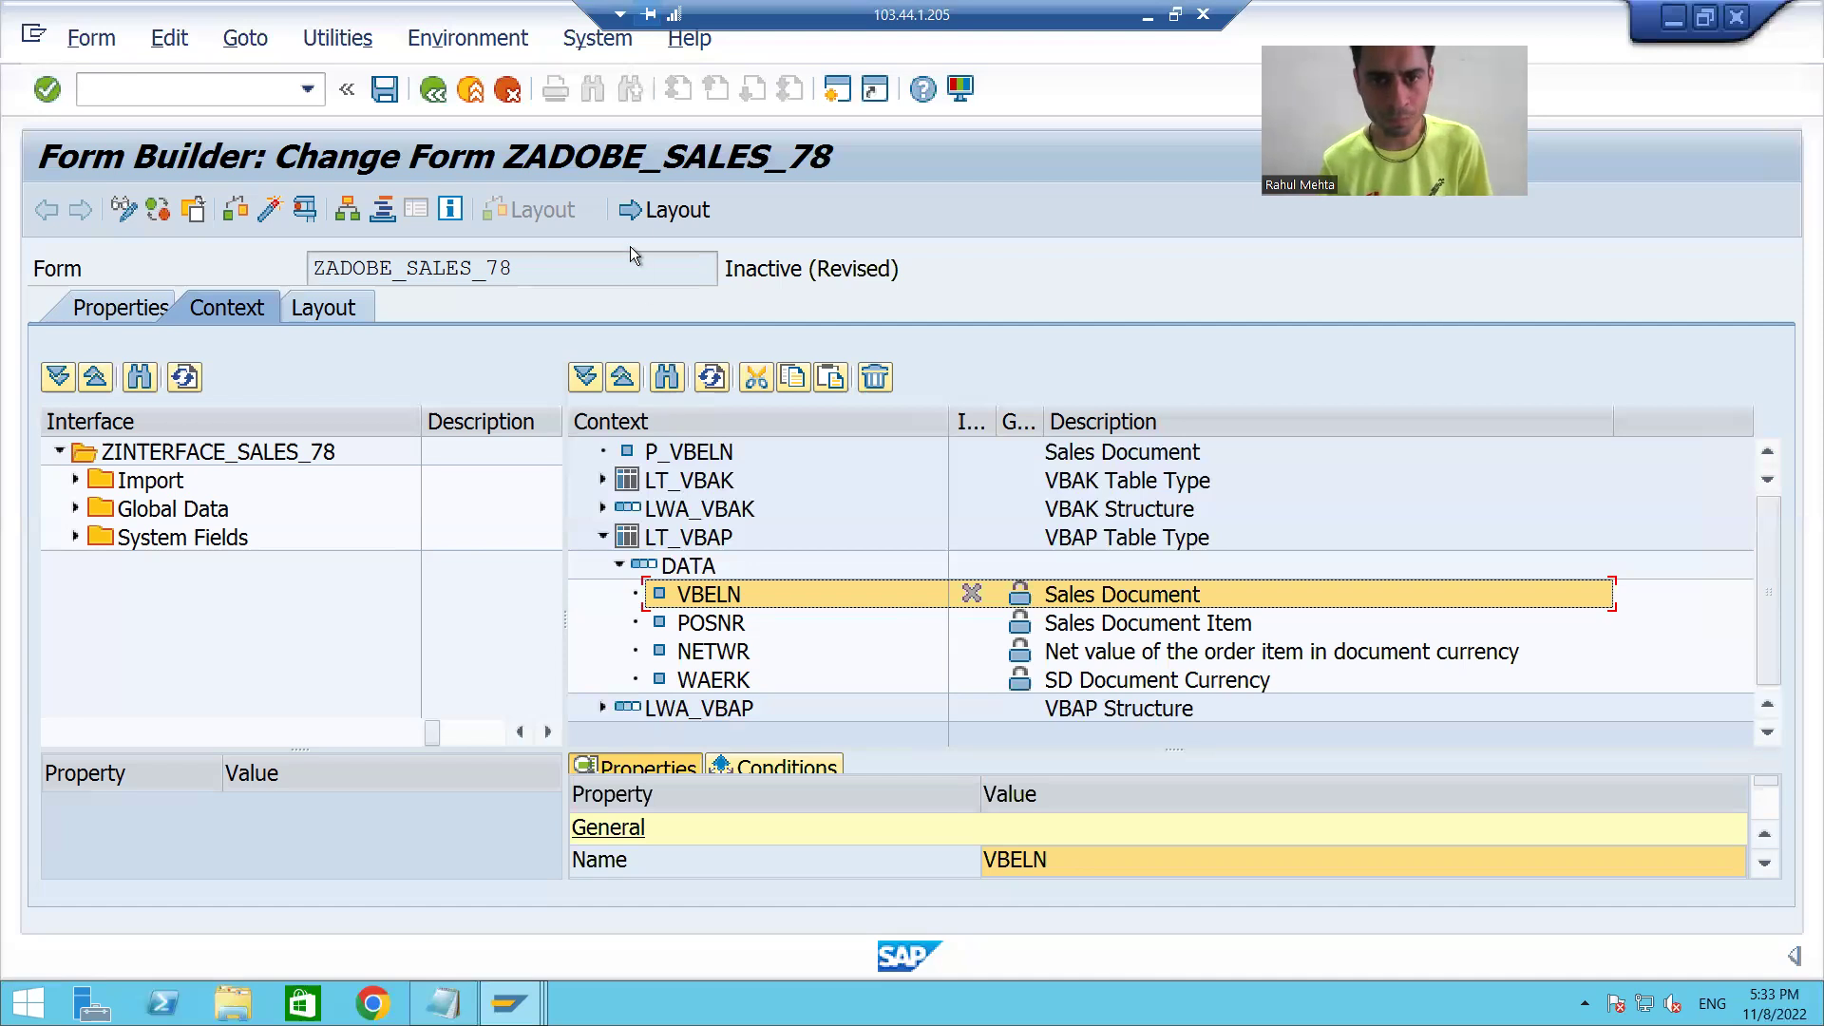
# Step: Reopen the form layout, insert a subform under SalesOrderPage and widen it to end just past ruler mark 8
pyautogui.click(659, 213)
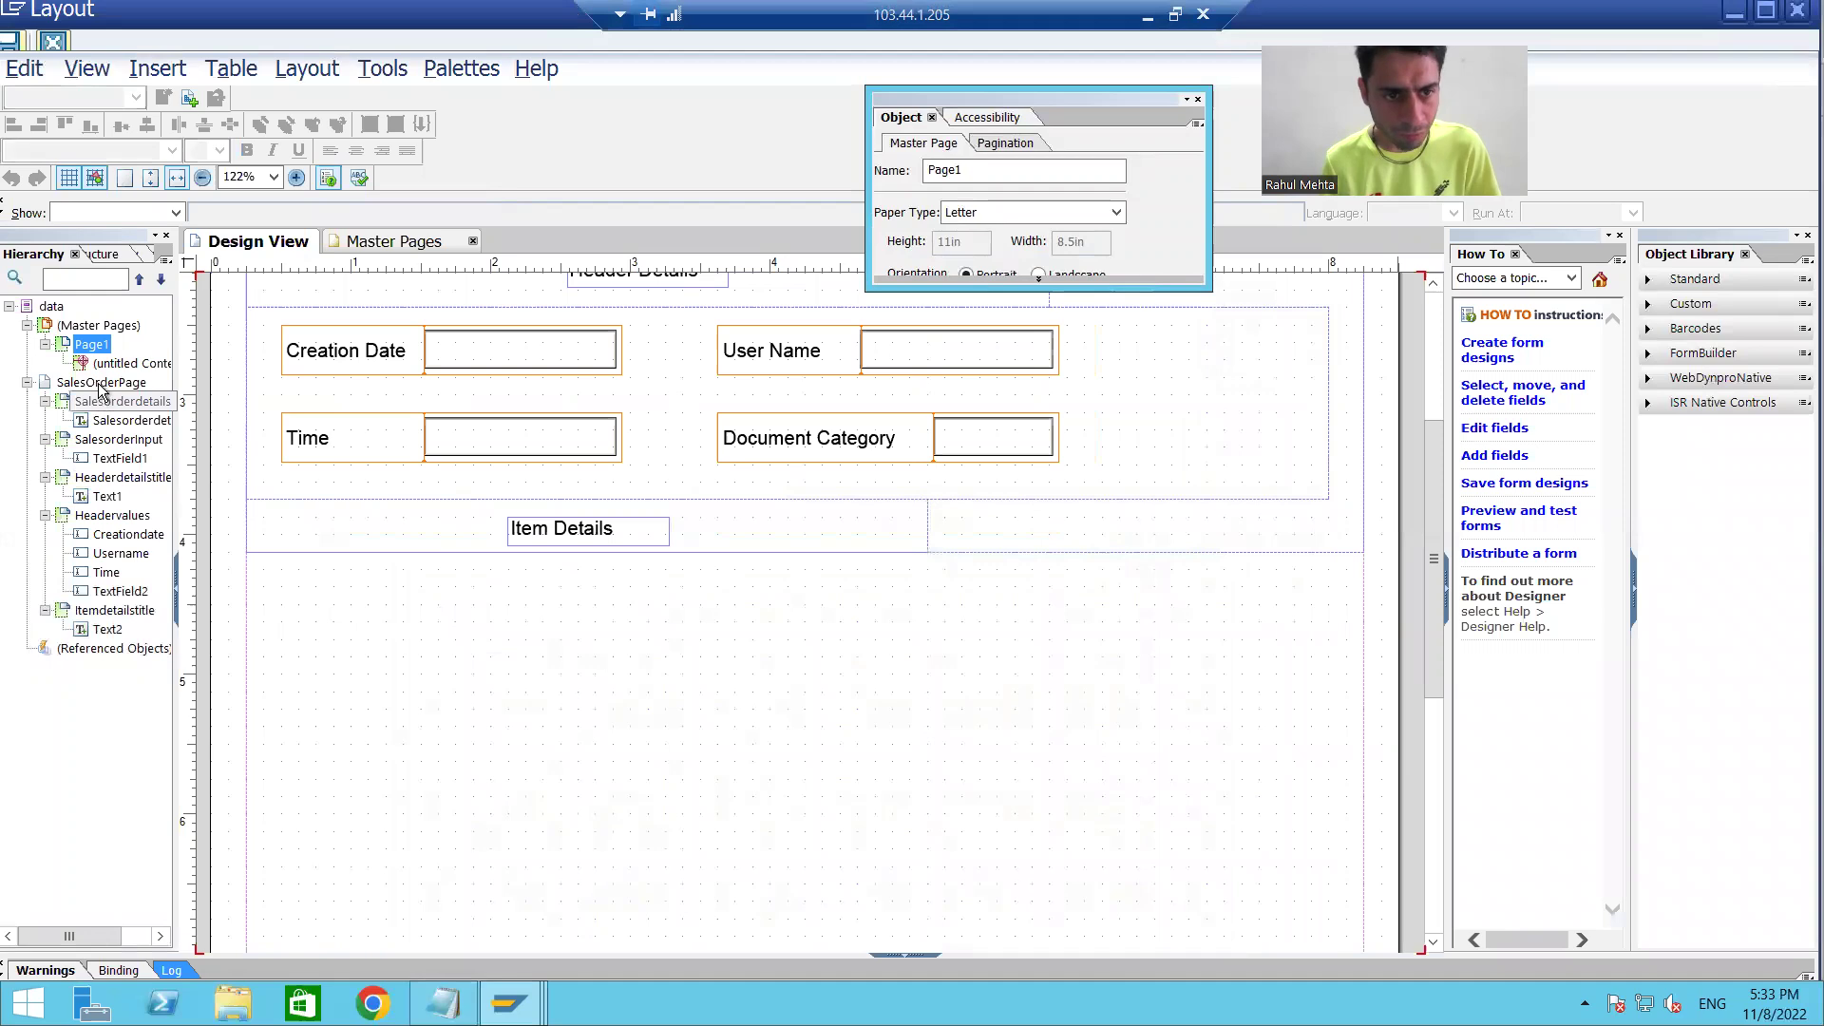
pyautogui.click(100, 383)
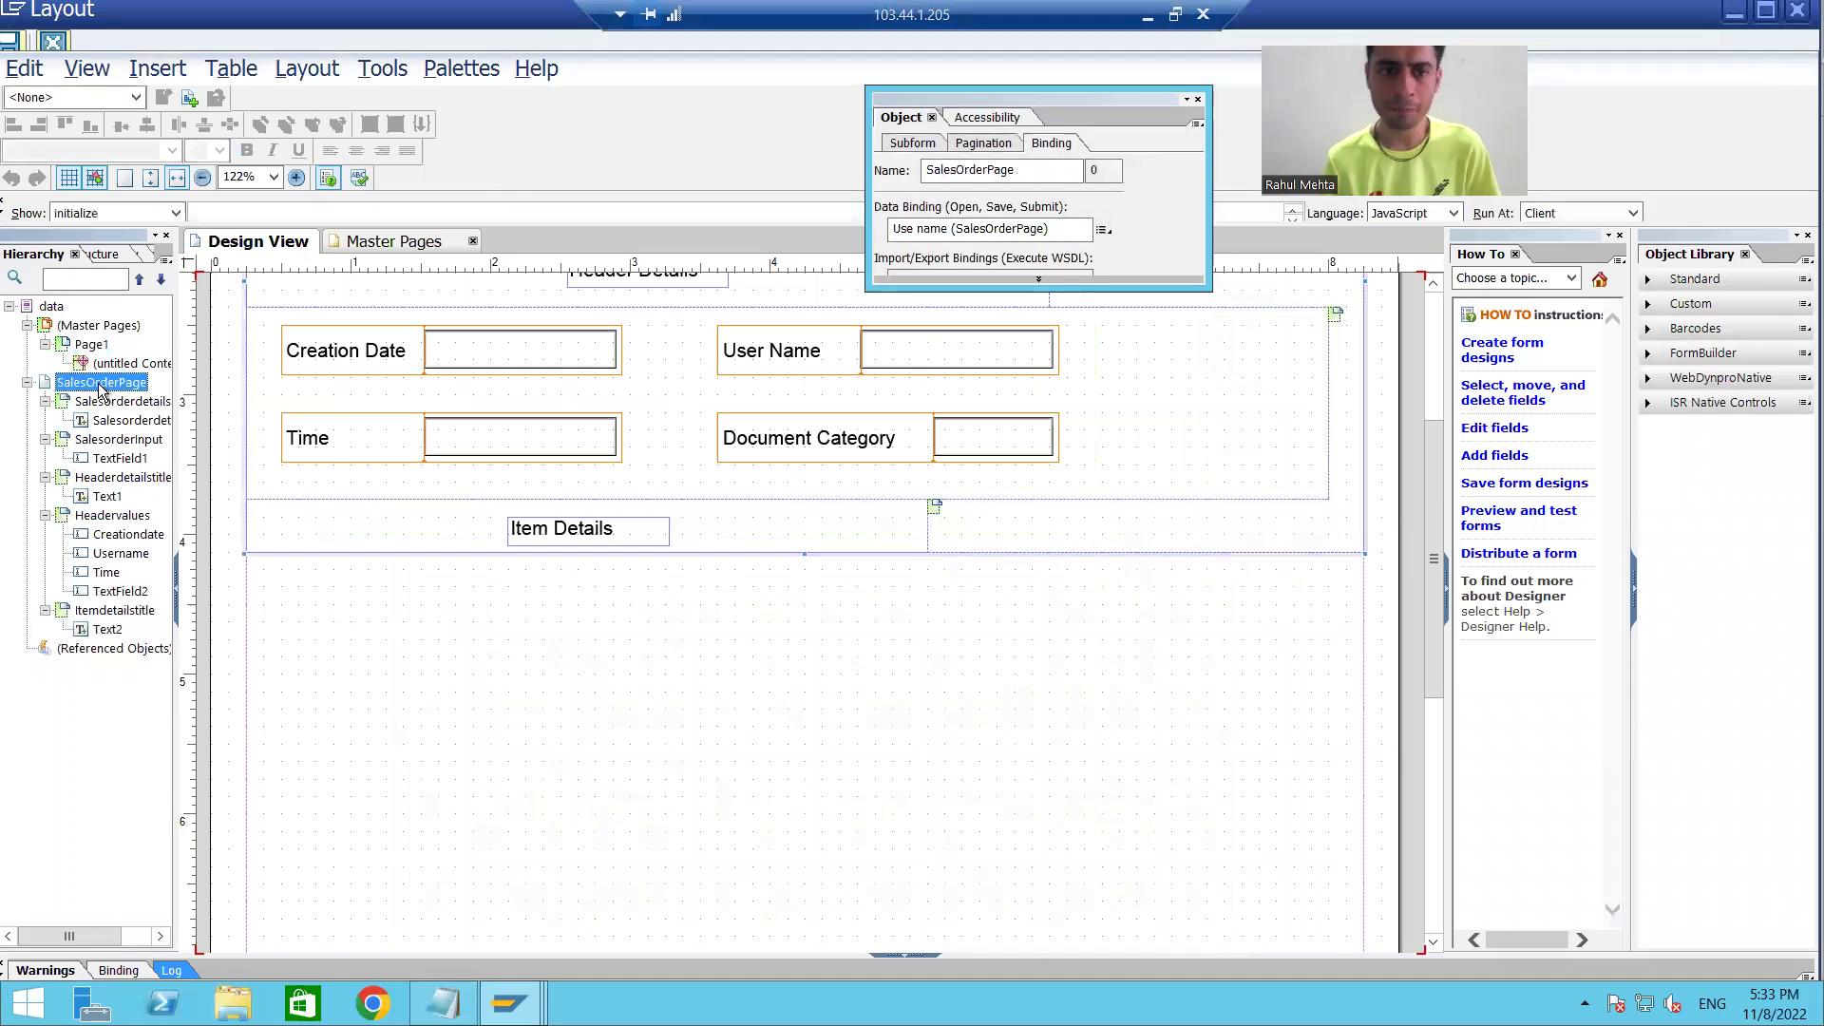
pyautogui.rightClick(100, 386)
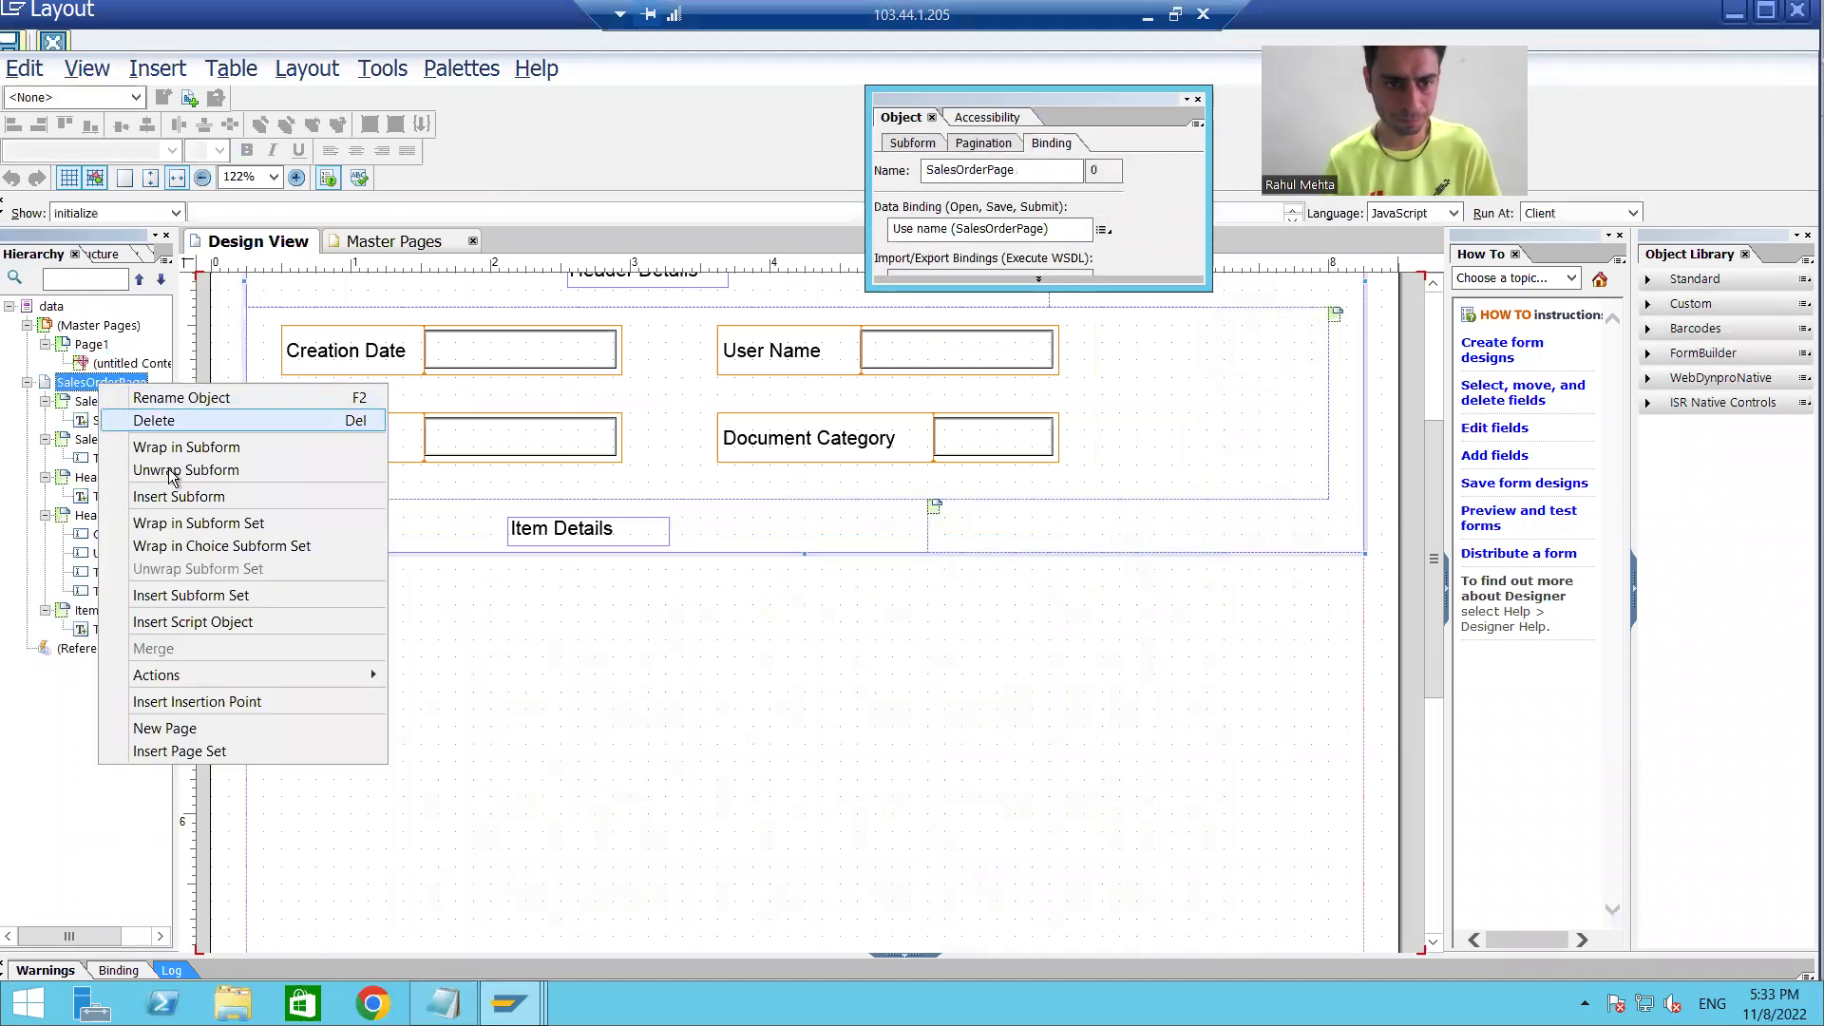
pyautogui.click(179, 497)
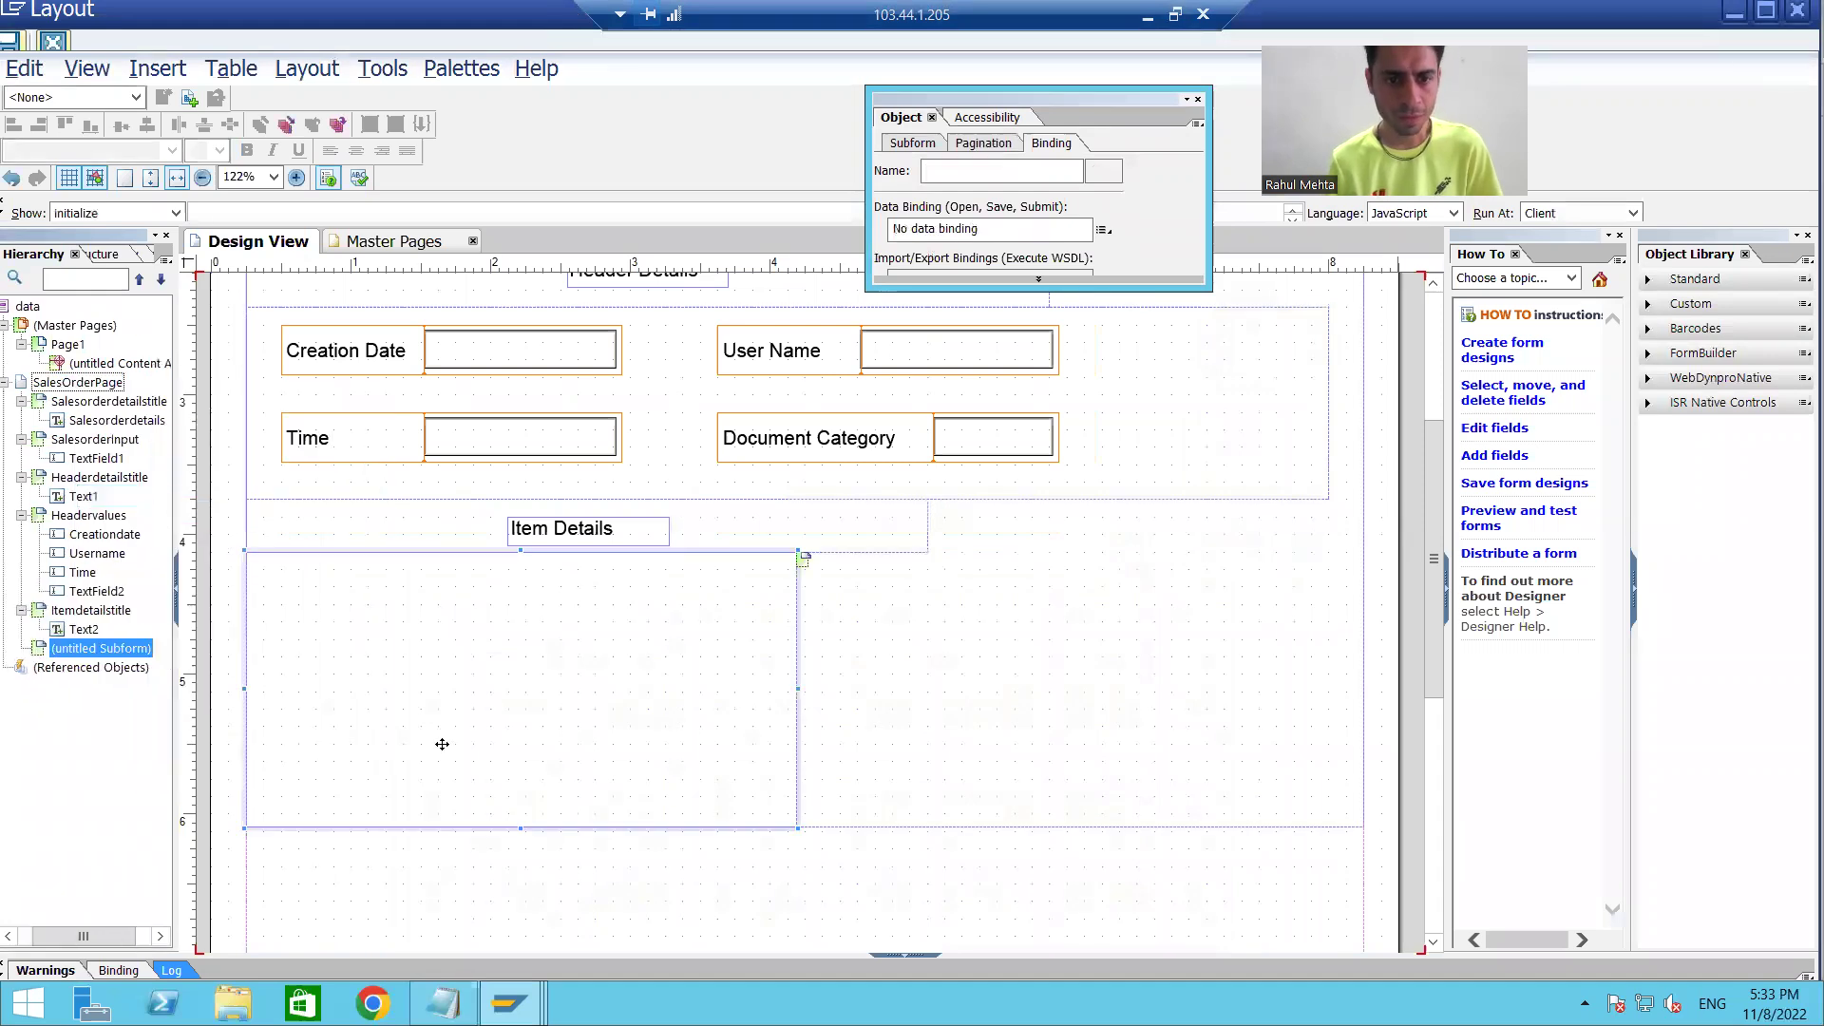
pyautogui.moveTo(798, 686); pyautogui.dragTo(1348, 666)
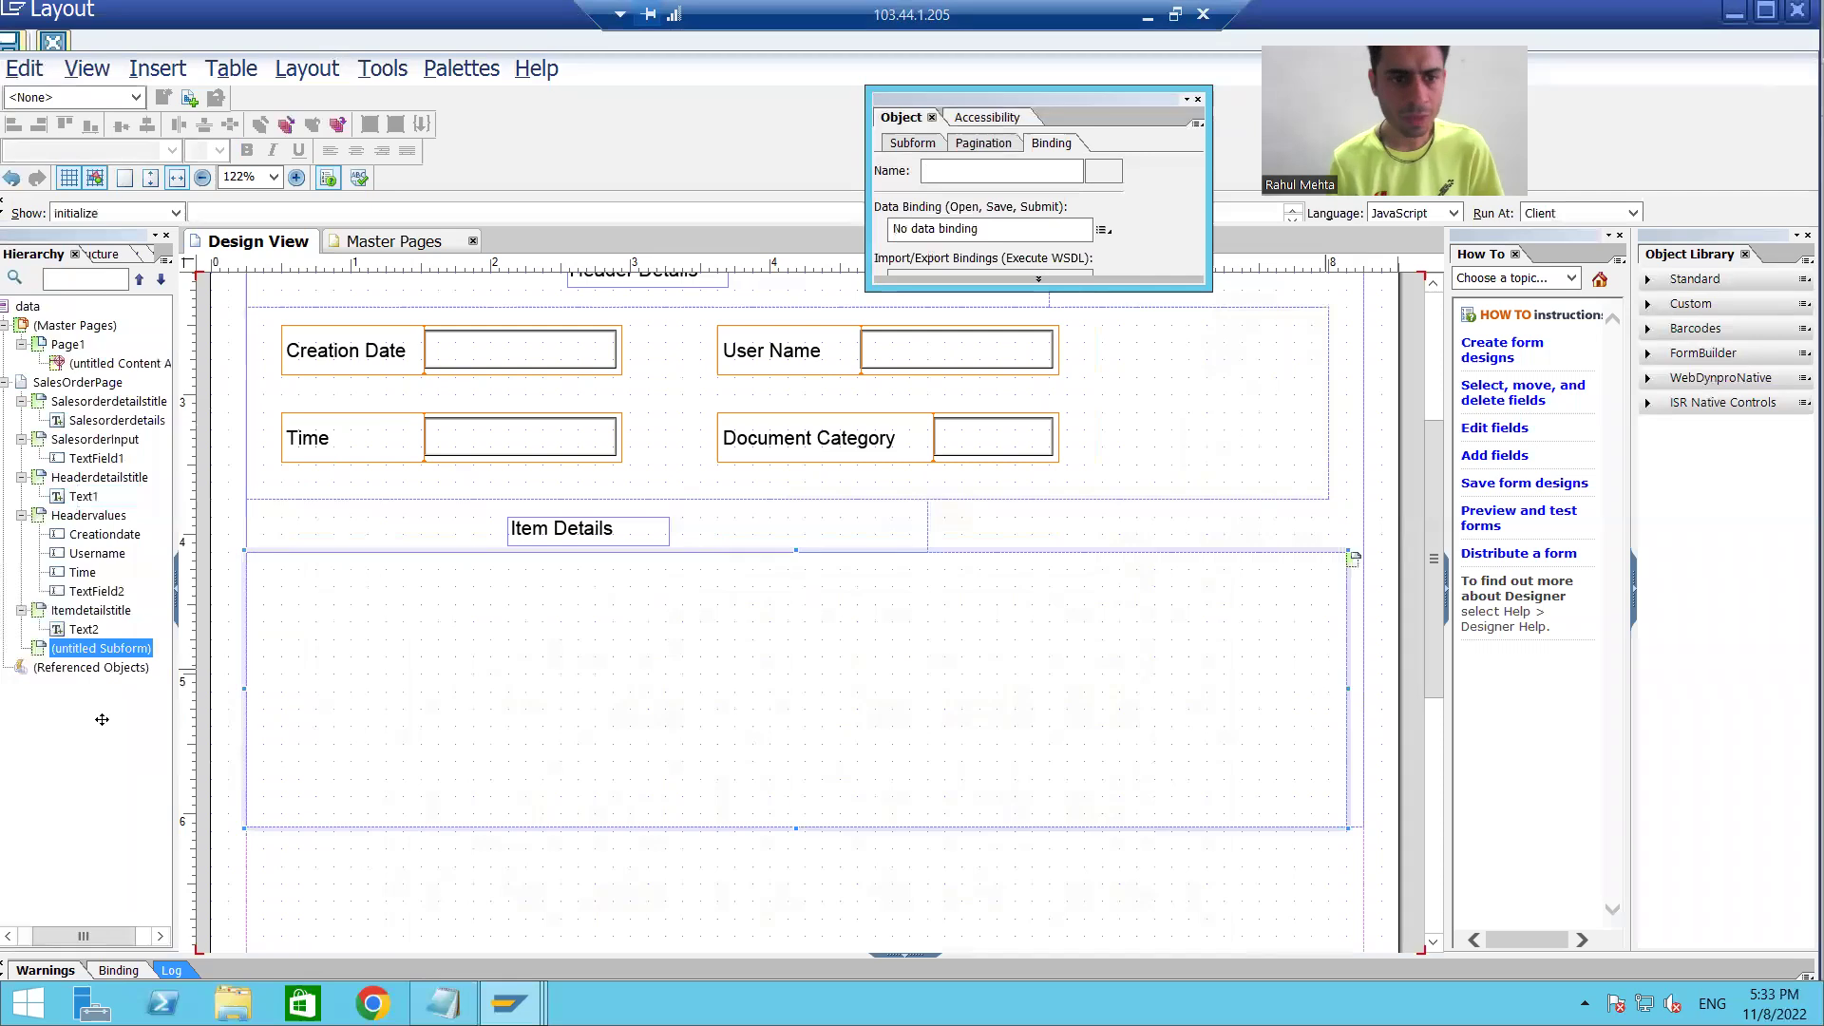
# Step: Rename the new untitled subform as Itemvalues
pyautogui.rightClick(87, 653)
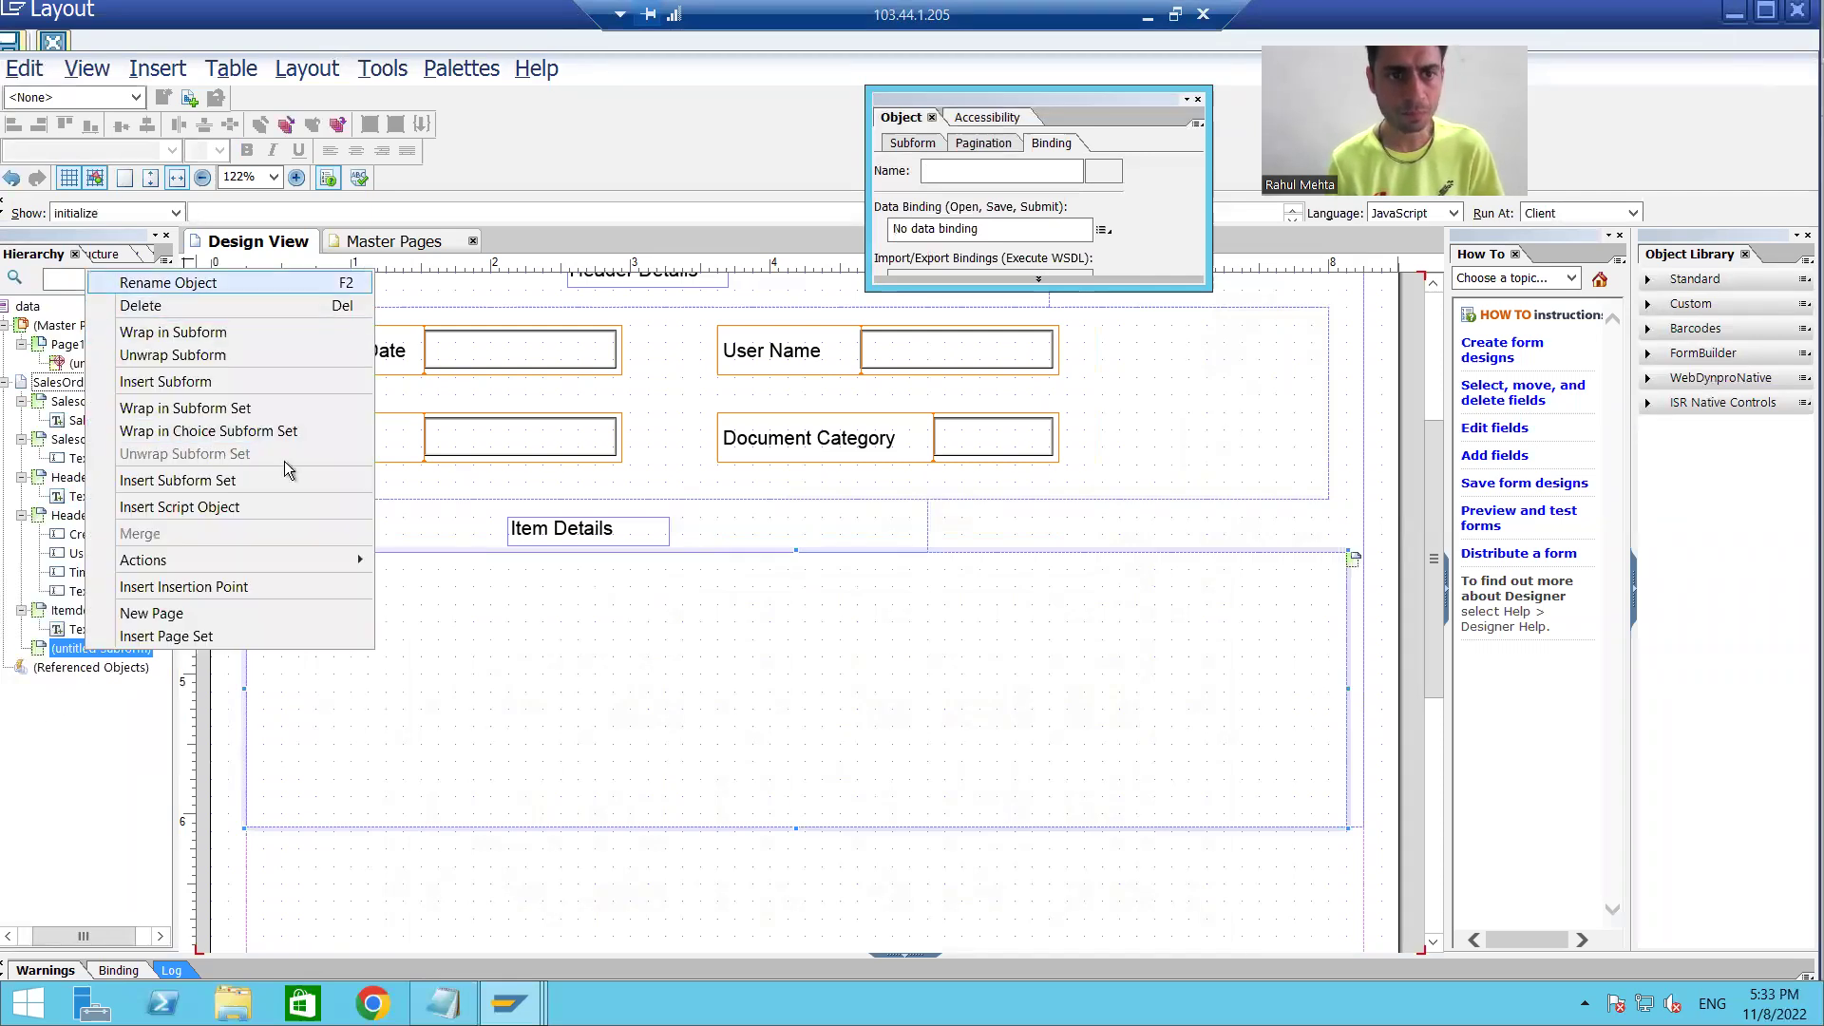
pyautogui.press('F2')
pyautogui.write('Itemvalues')
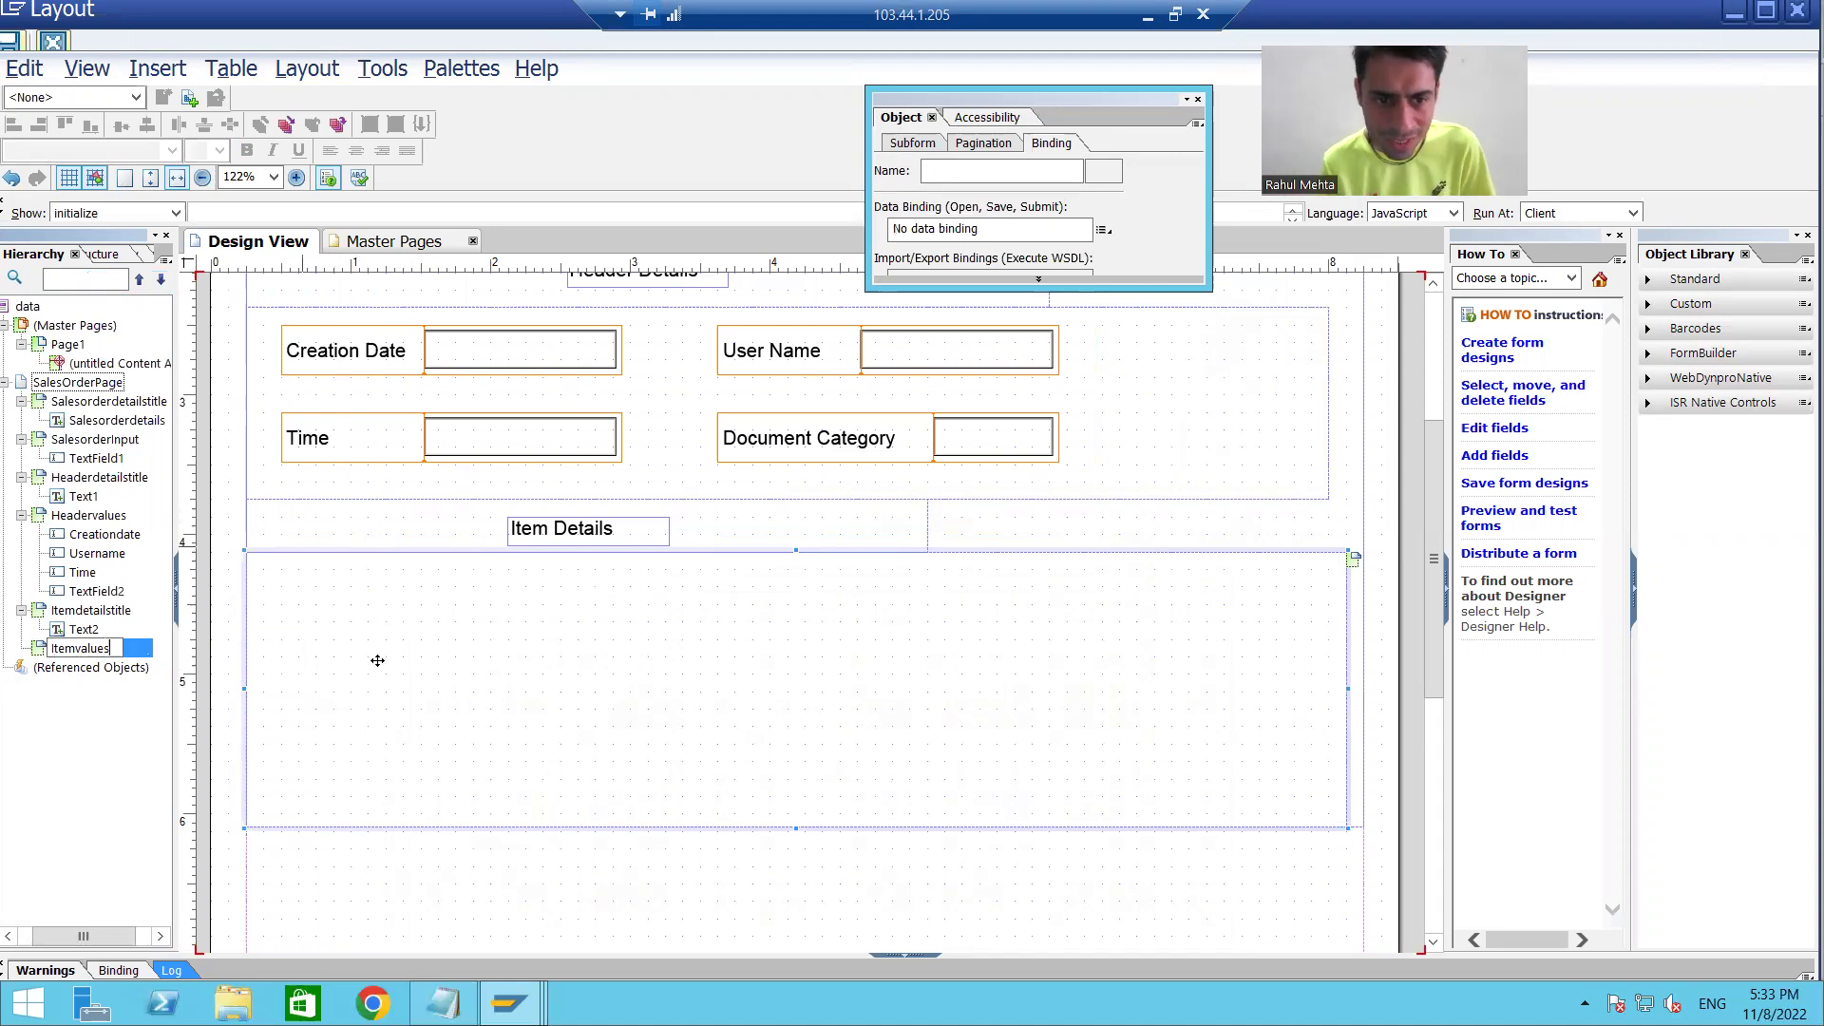
pyautogui.press('Return')
pyautogui.click(78, 654)
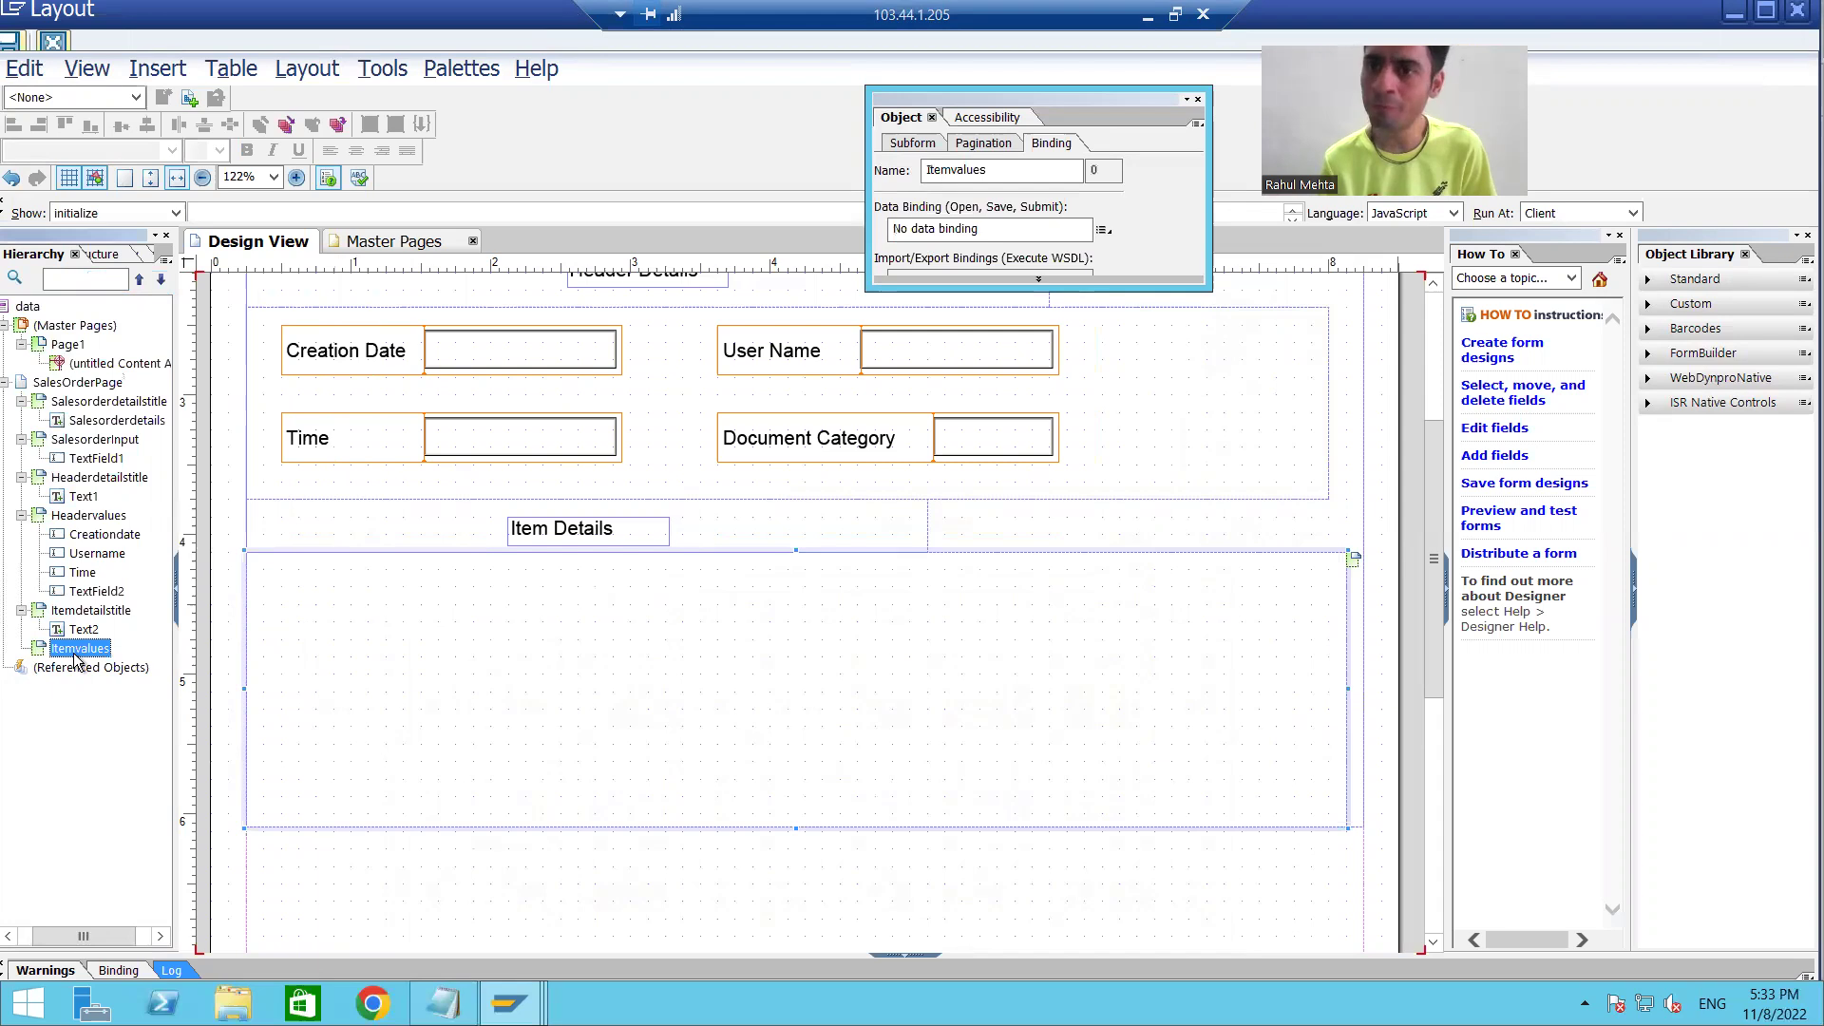
# Step: Place the LT_VBAP table from the form's data view into the Itemvalues subform, just below its upper edge
pyautogui.click(102, 255)
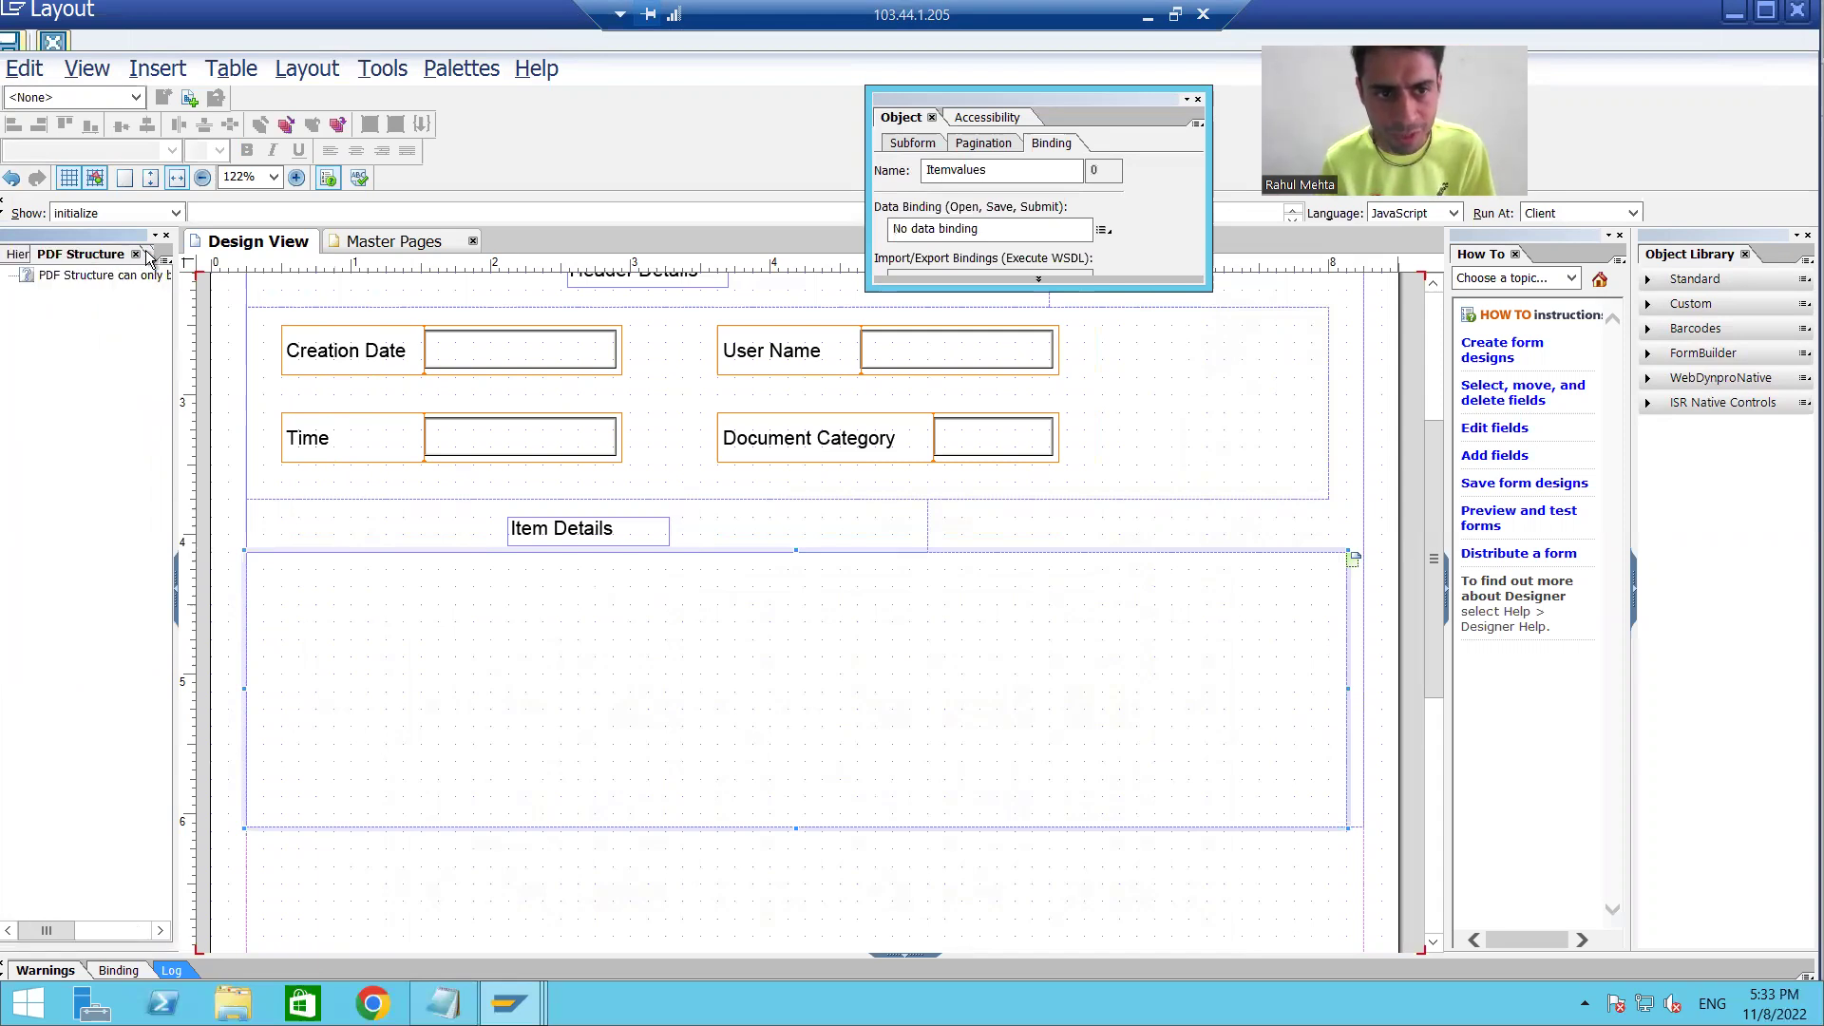
pyautogui.click(149, 255)
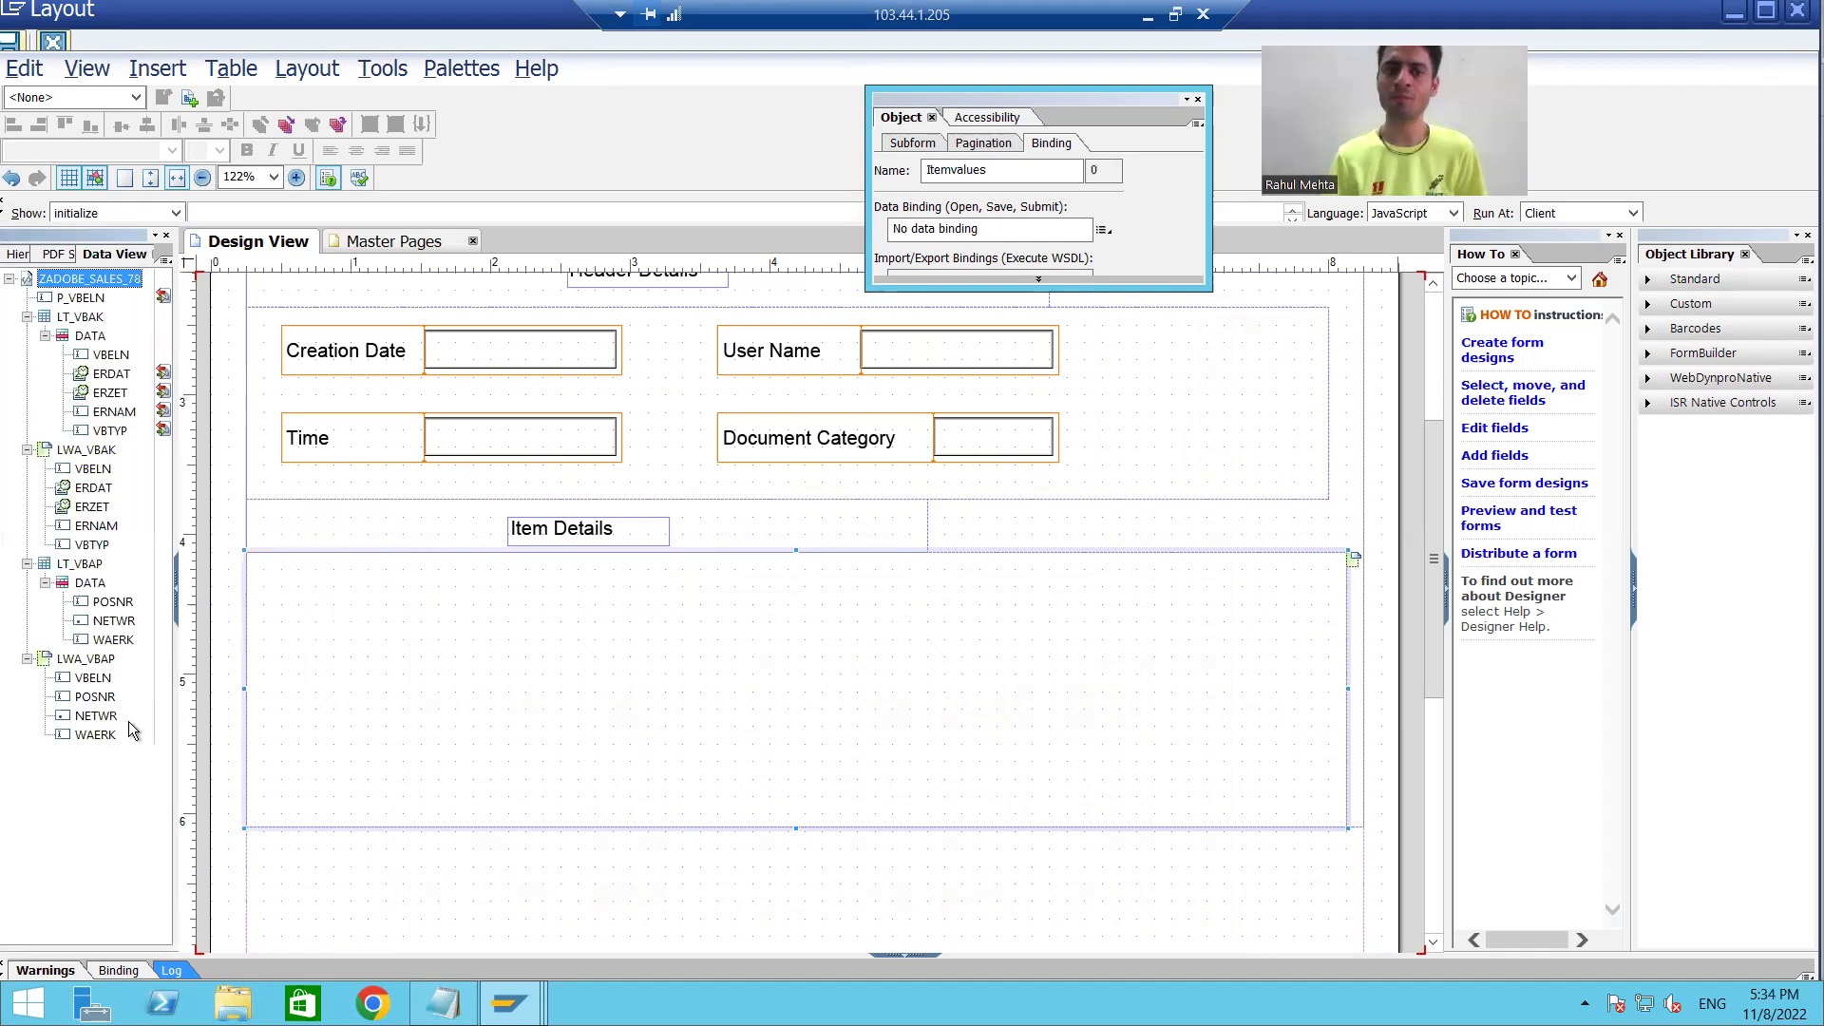
pyautogui.click(81, 565)
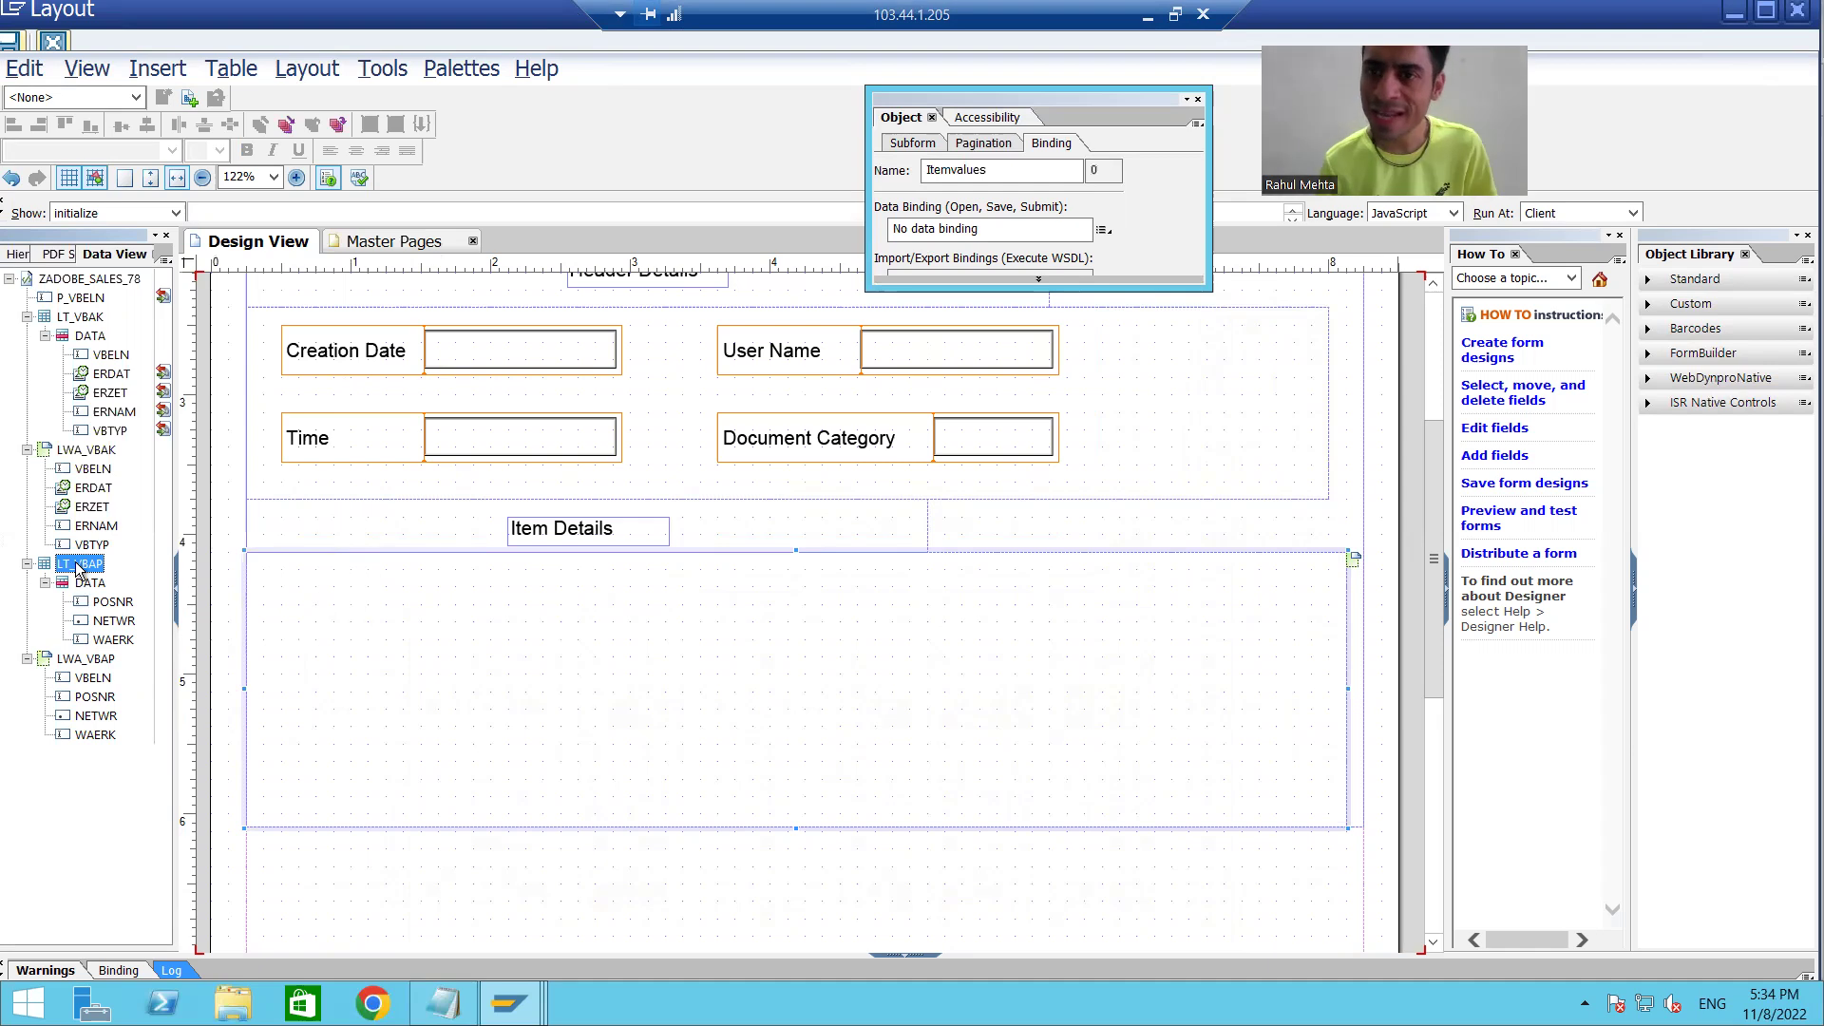
pyautogui.moveTo(80, 567); pyautogui.dragTo(269, 573)
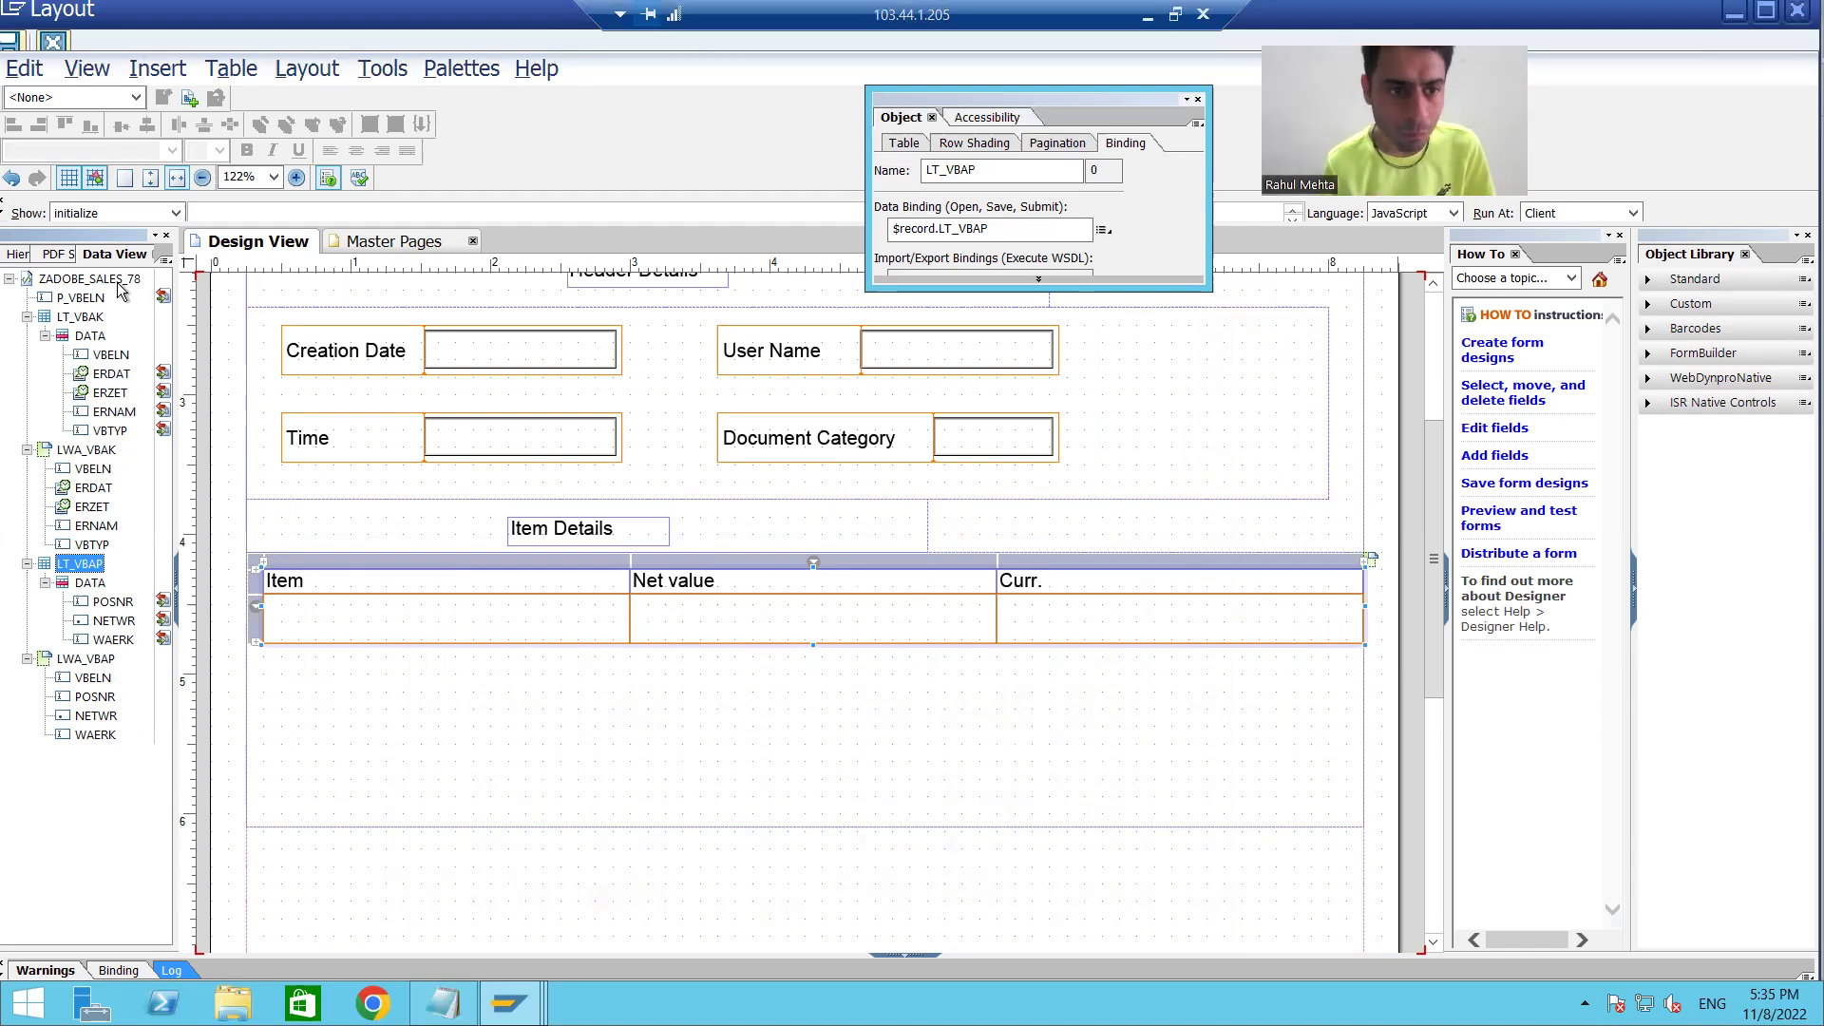
# Step: Select the Itemvalues subform in the form hierarchy and reset the palette locations
pyautogui.click(16, 256)
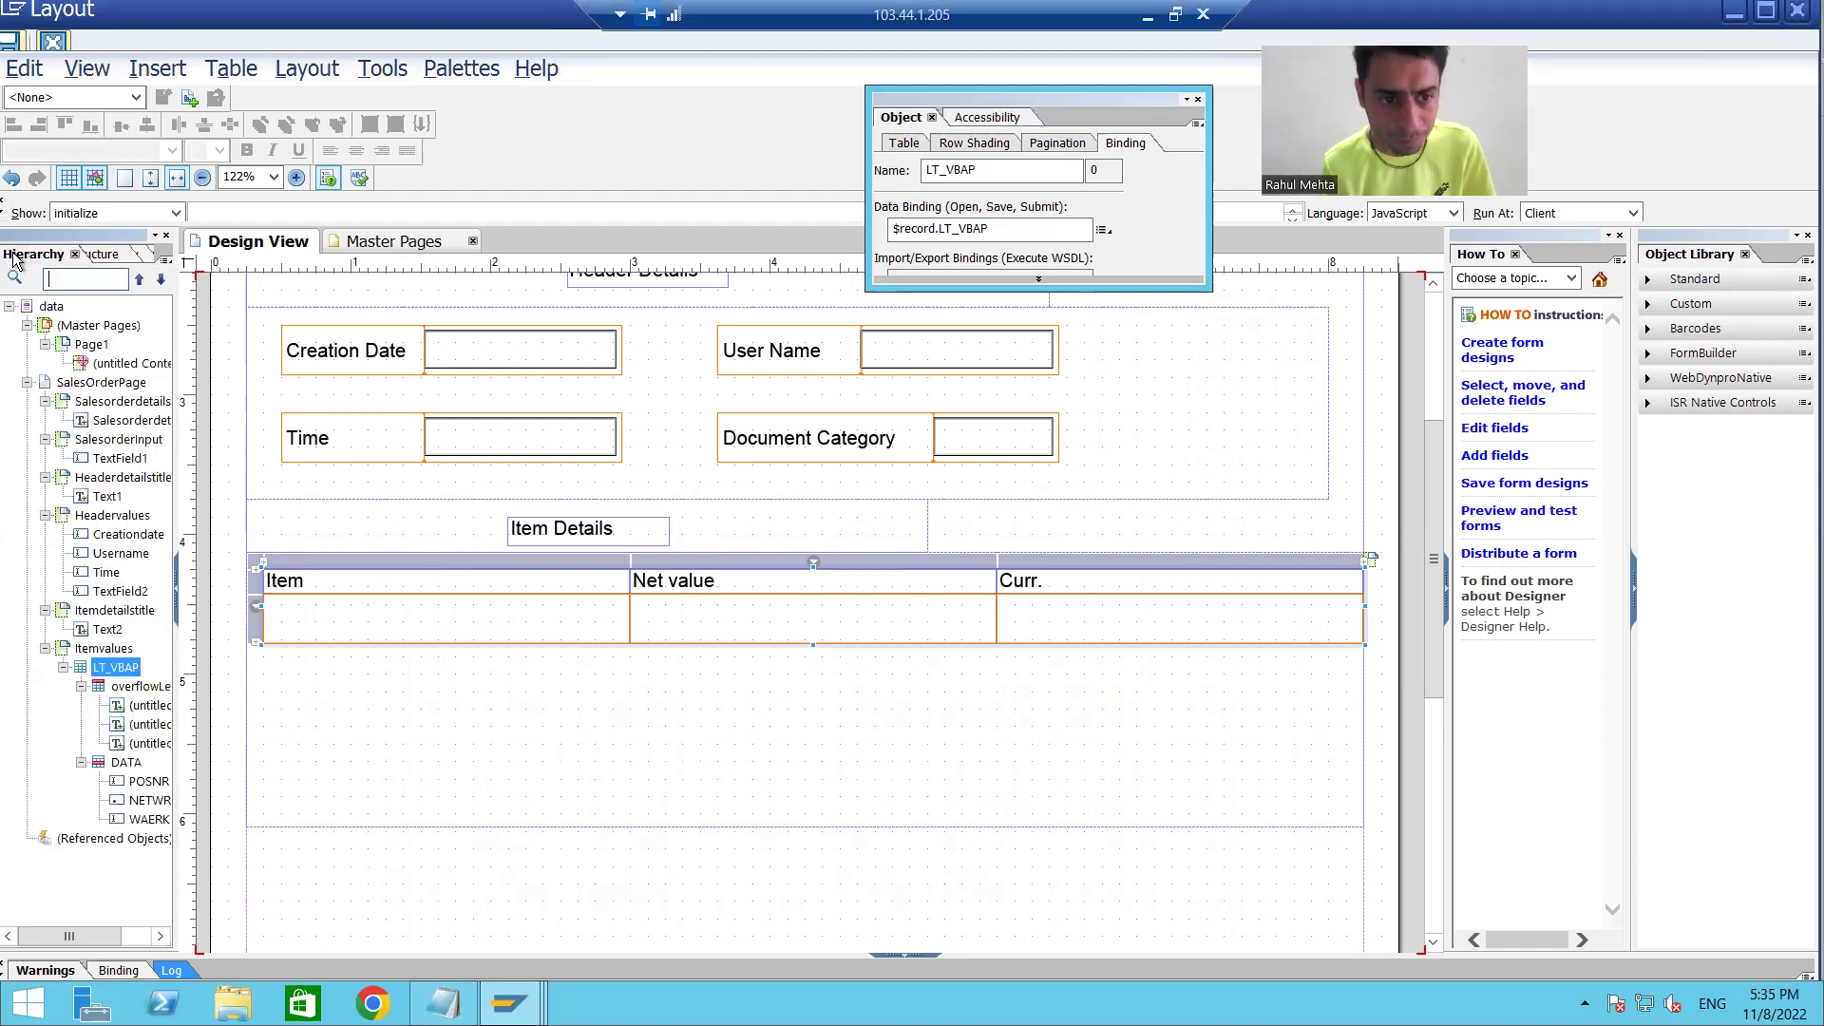
pyautogui.click(105, 648)
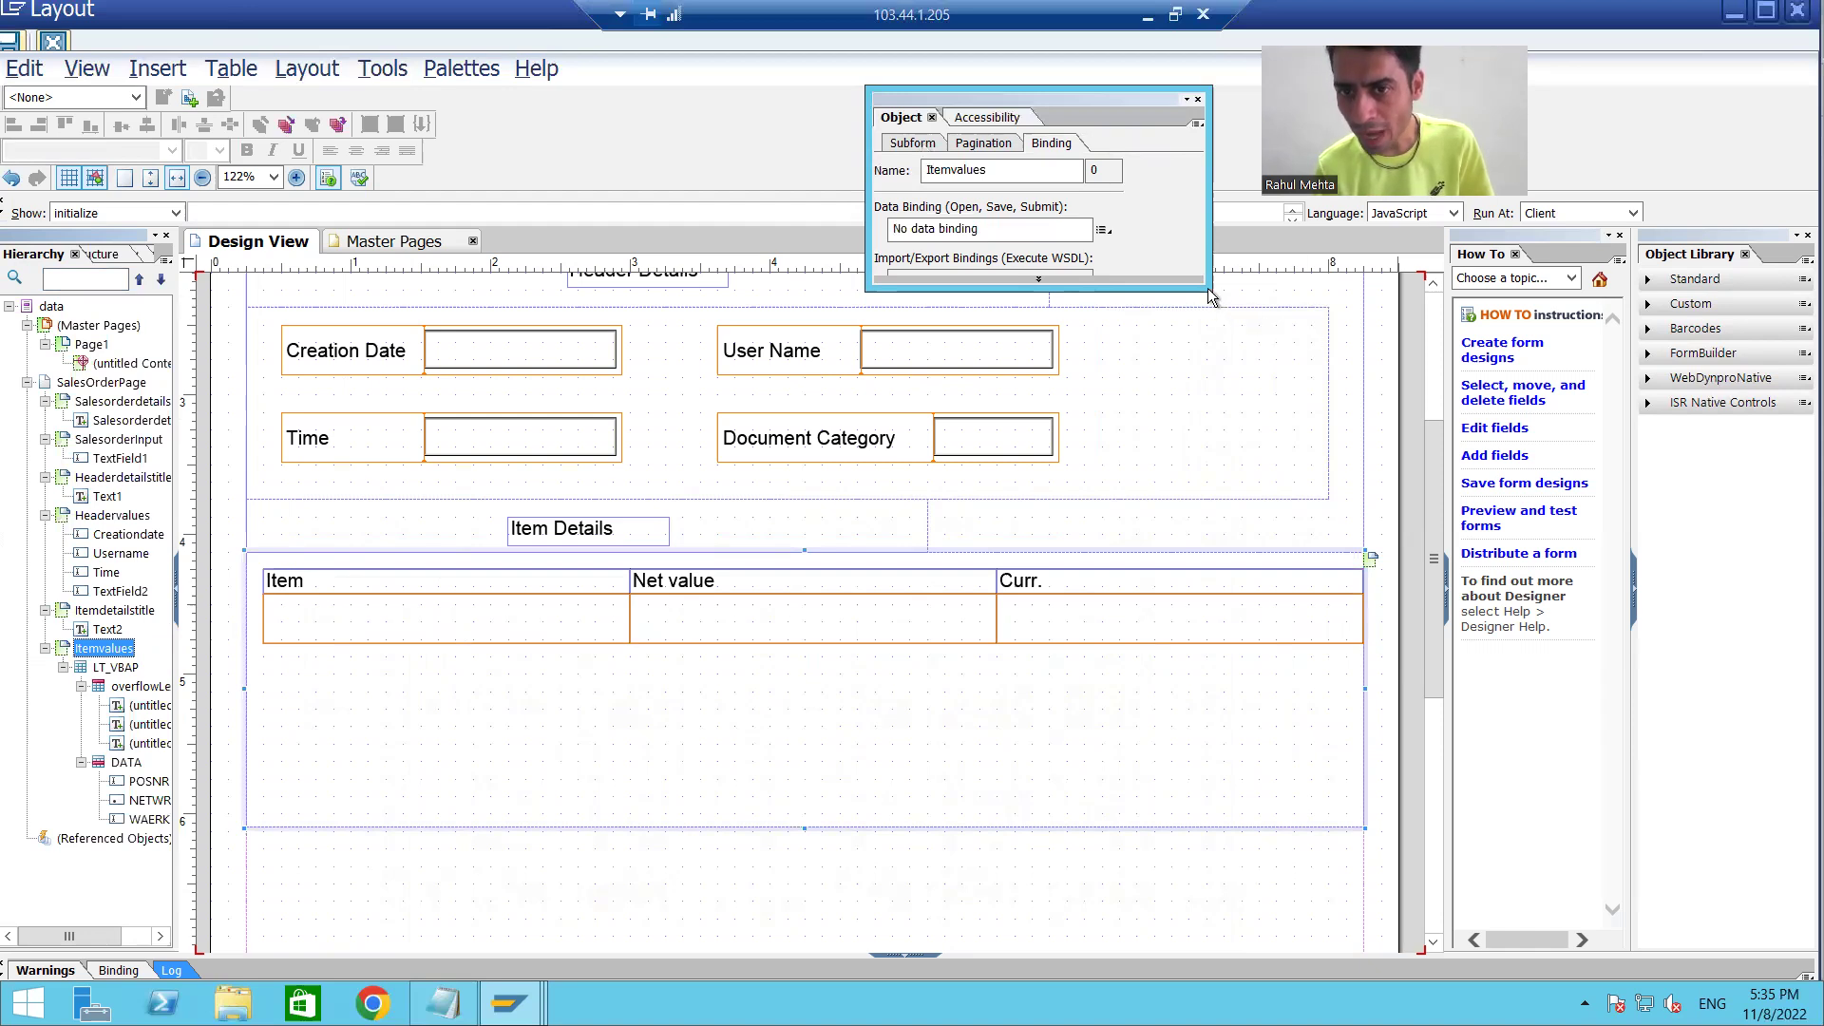
pyautogui.click(458, 73)
pyautogui.moveTo(487, 107)
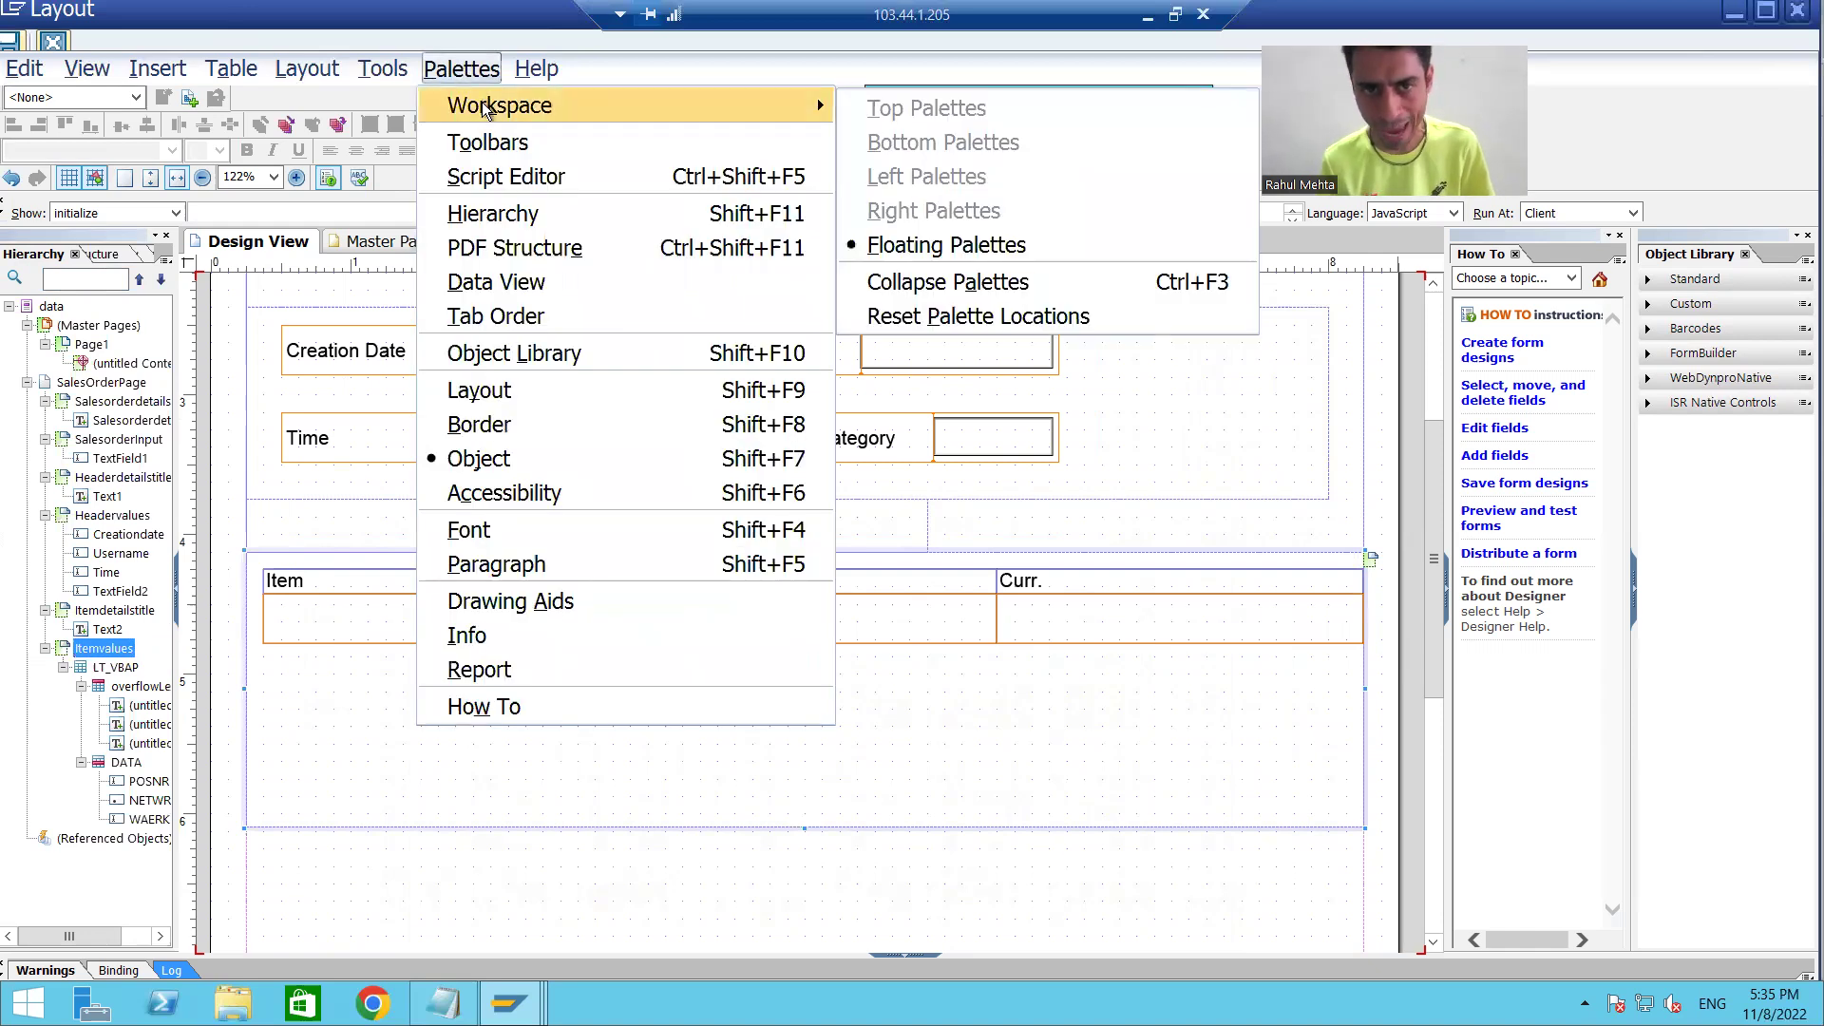
pyautogui.click(910, 317)
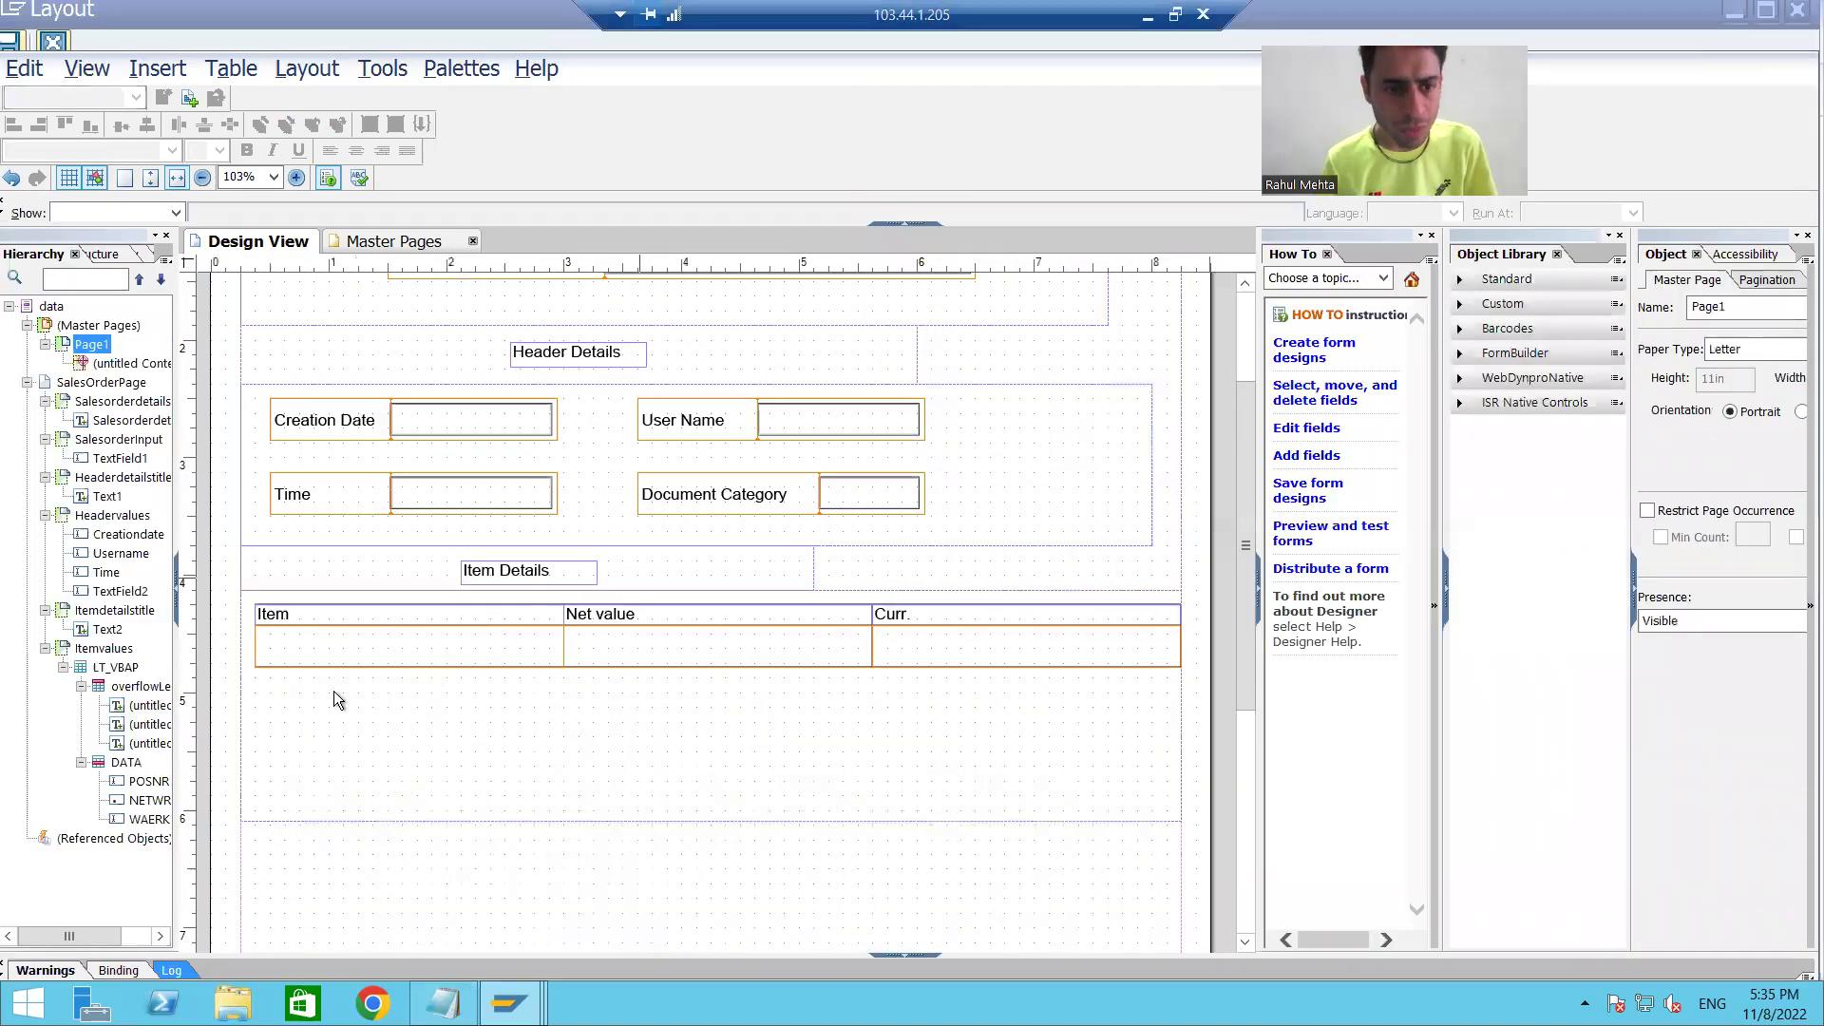
# Step: Reselect the Itemvalues subform, float the Object palette over the layout and enlarge it to show the full subform settings
pyautogui.click(104, 649)
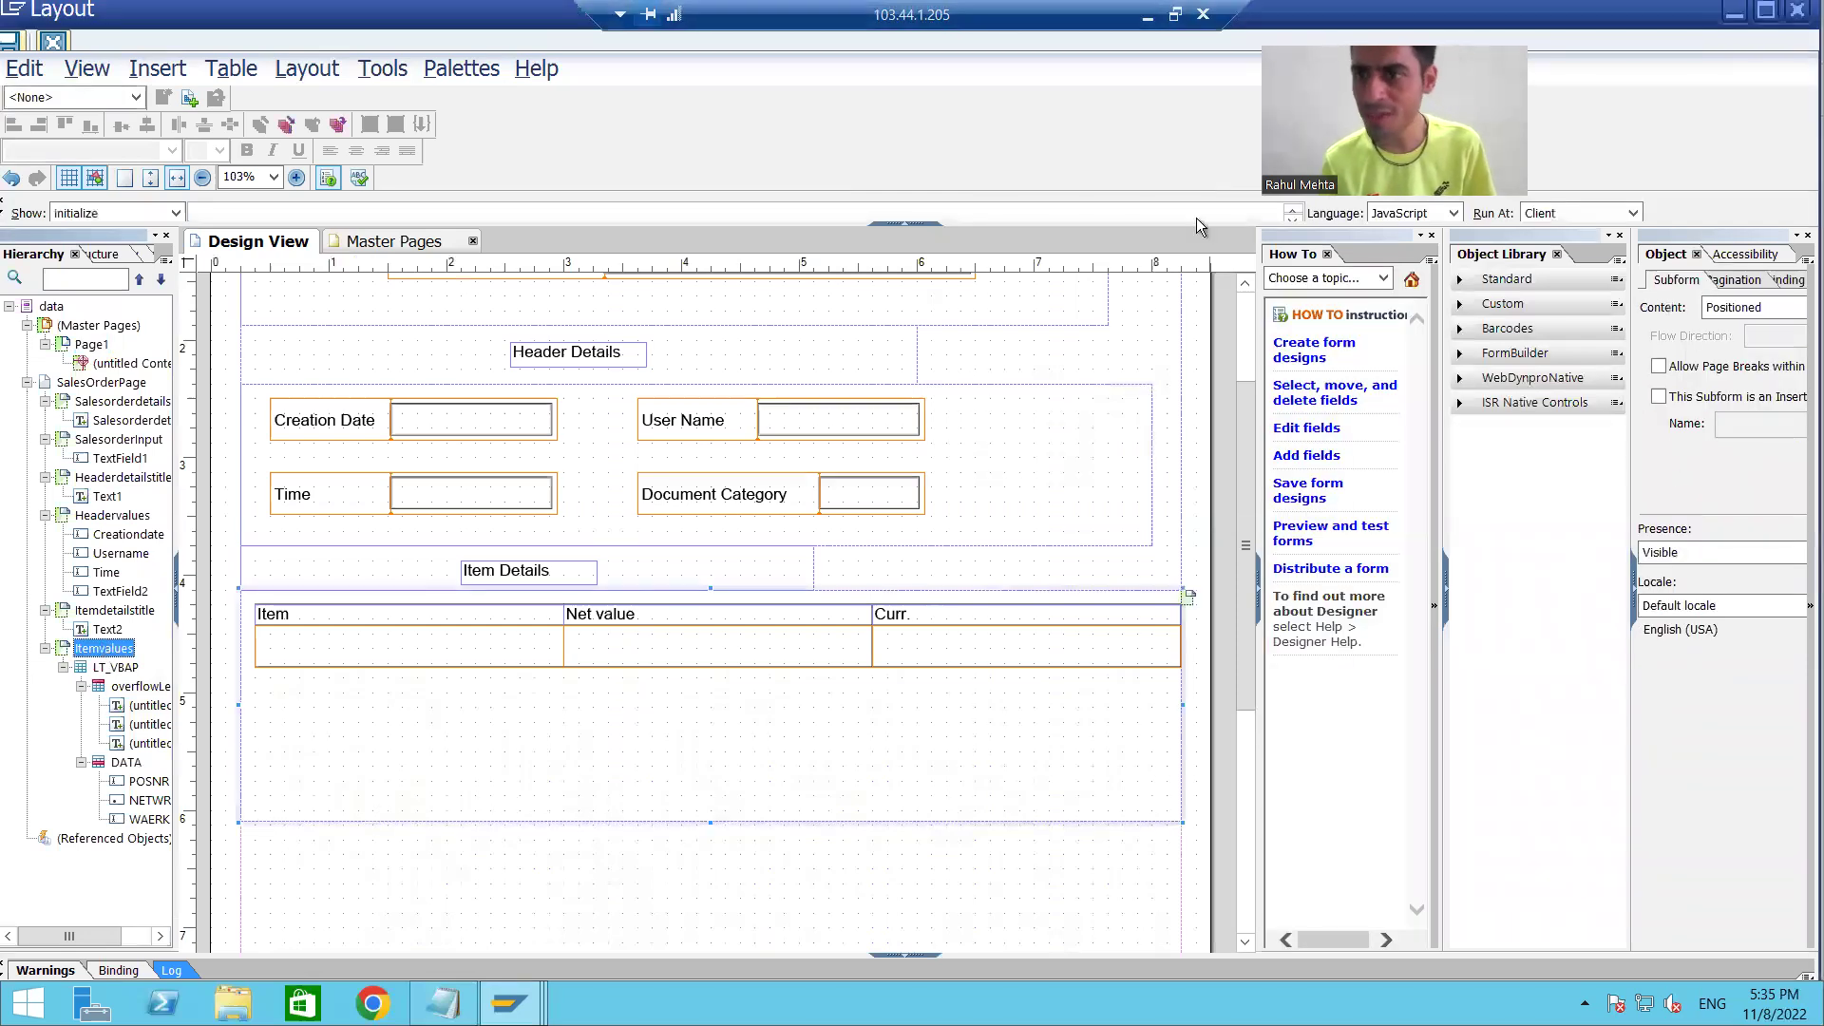
pyautogui.moveTo(1693, 246); pyautogui.dragTo(869, 87)
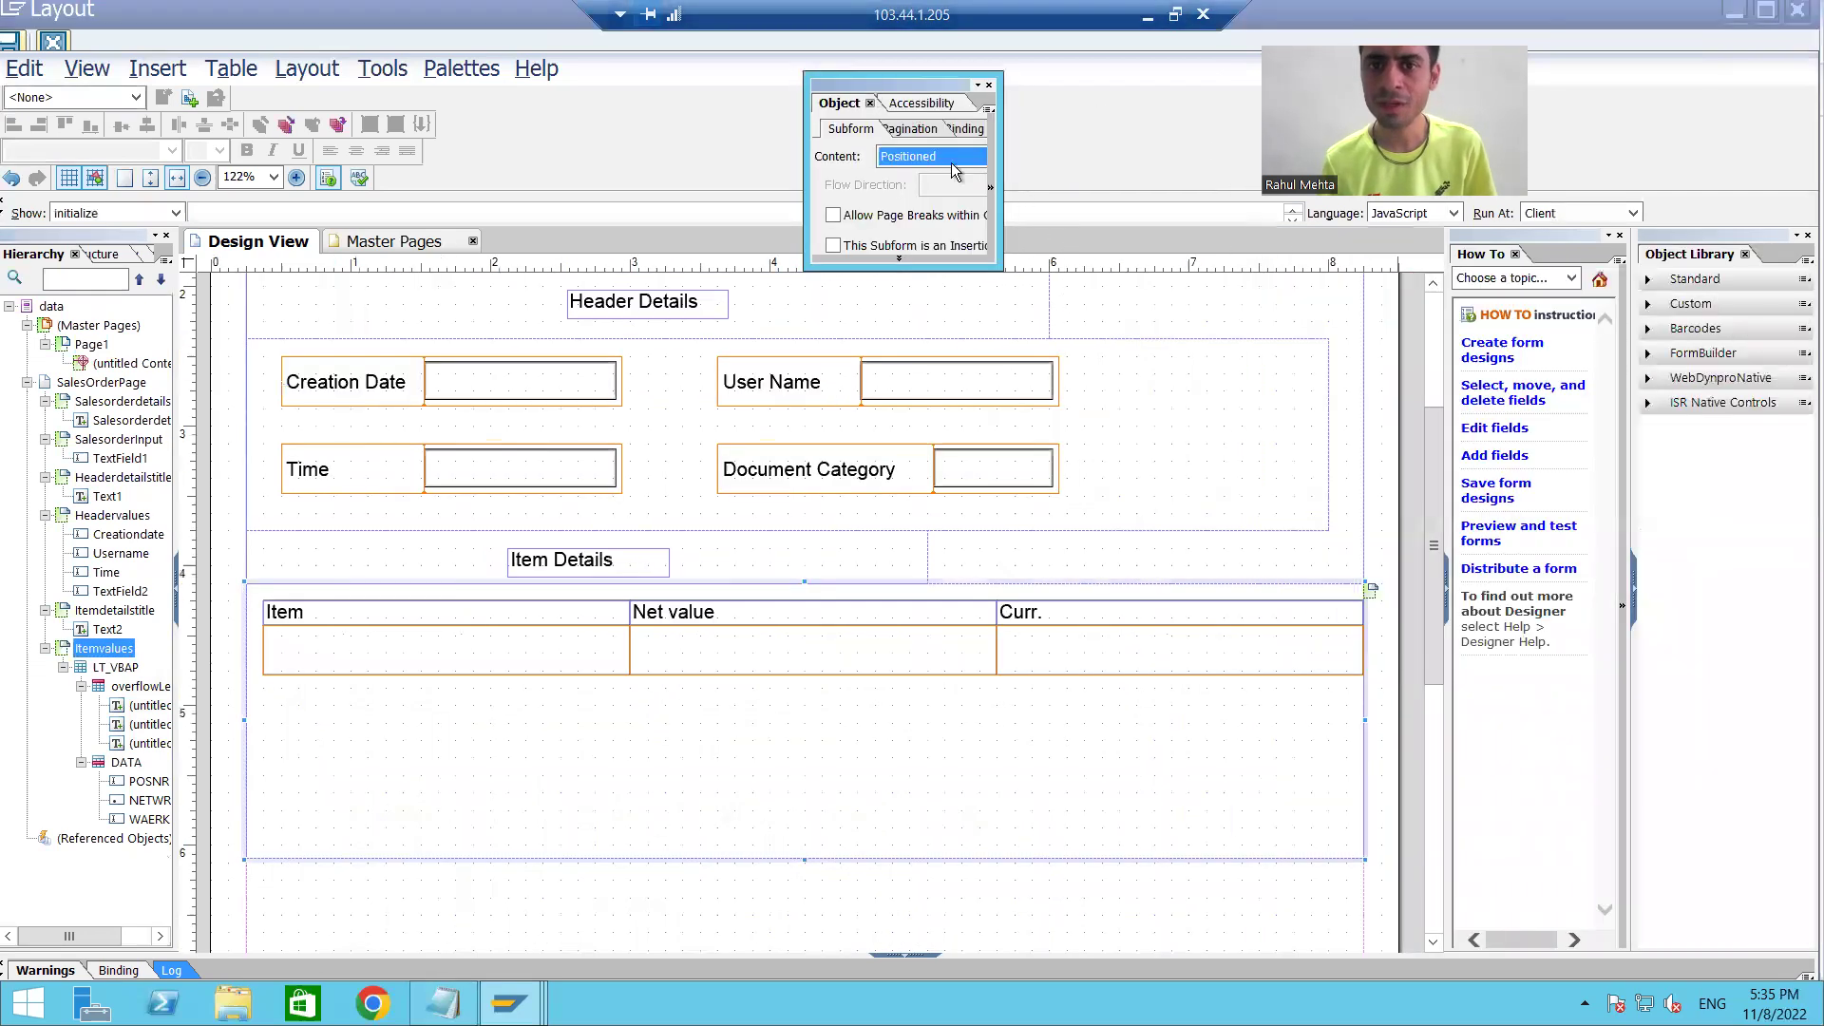
pyautogui.moveTo(1117, 288); pyautogui.dragTo(1182, 300)
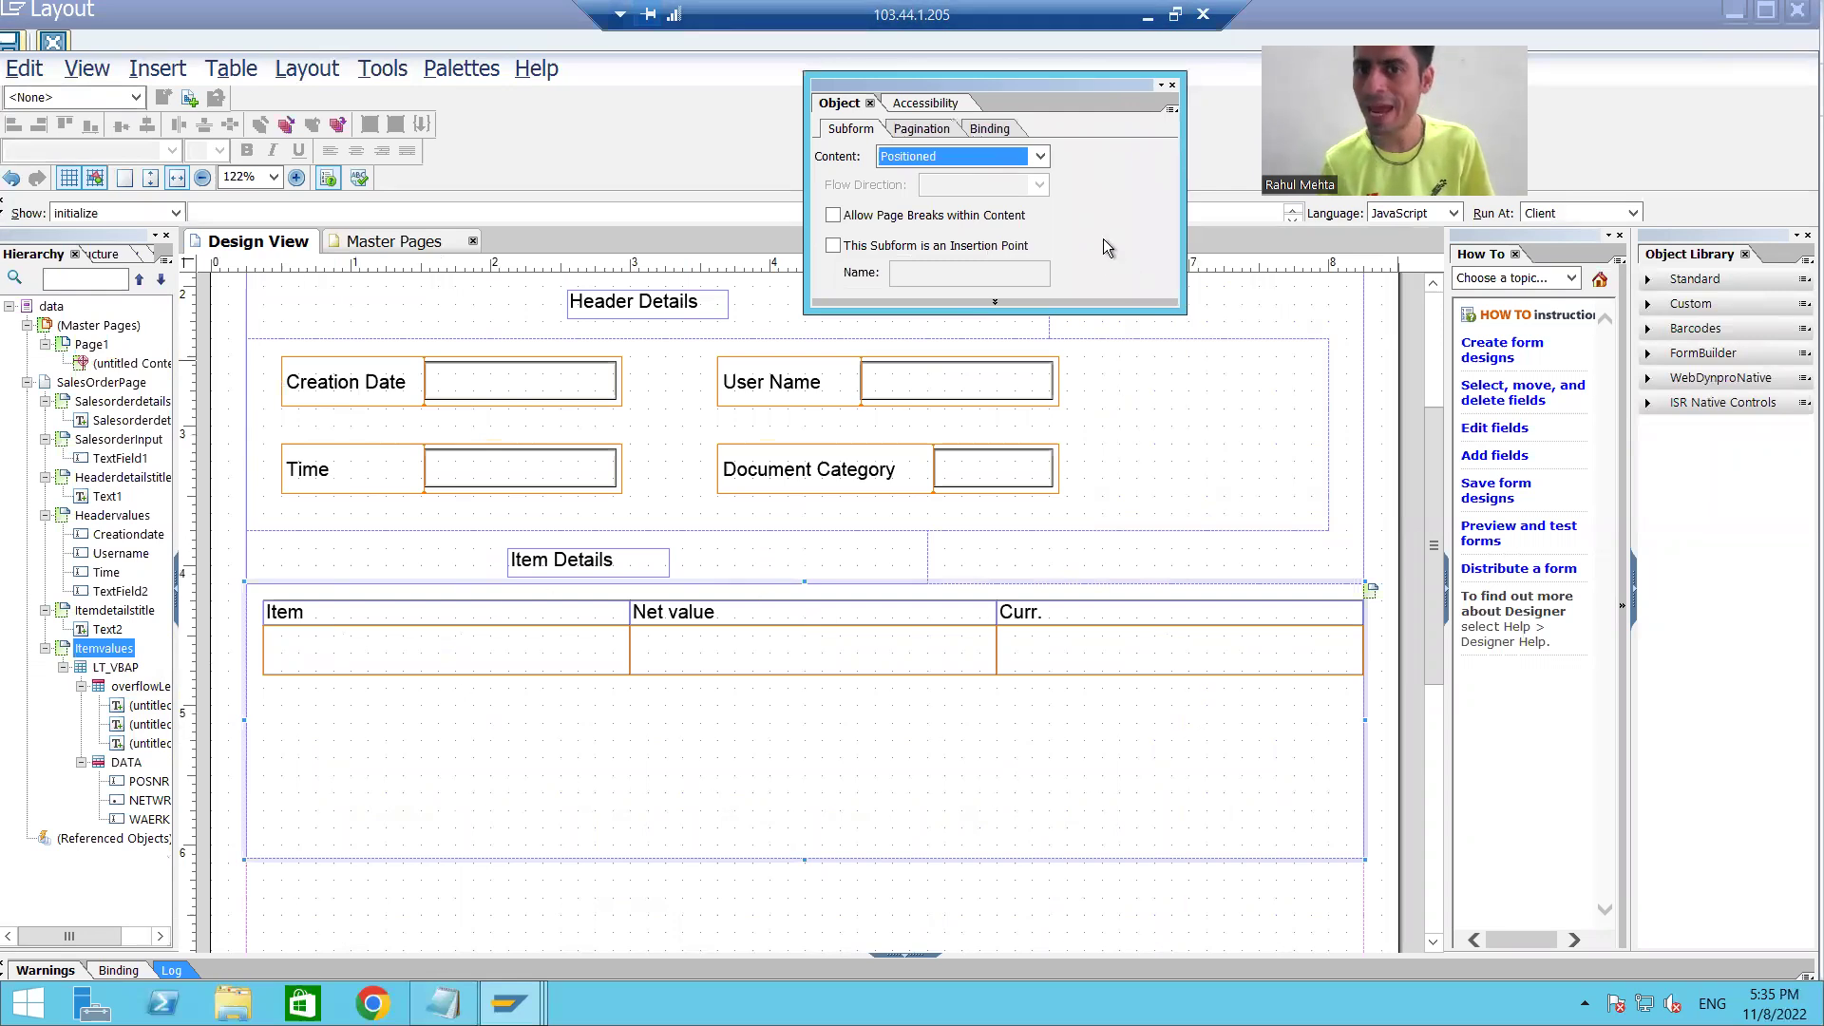
# Step: Set the Itemvalues subform's content to Flowed and allow page breaks within the content of the LT_VBAP table
pyautogui.click(1039, 158)
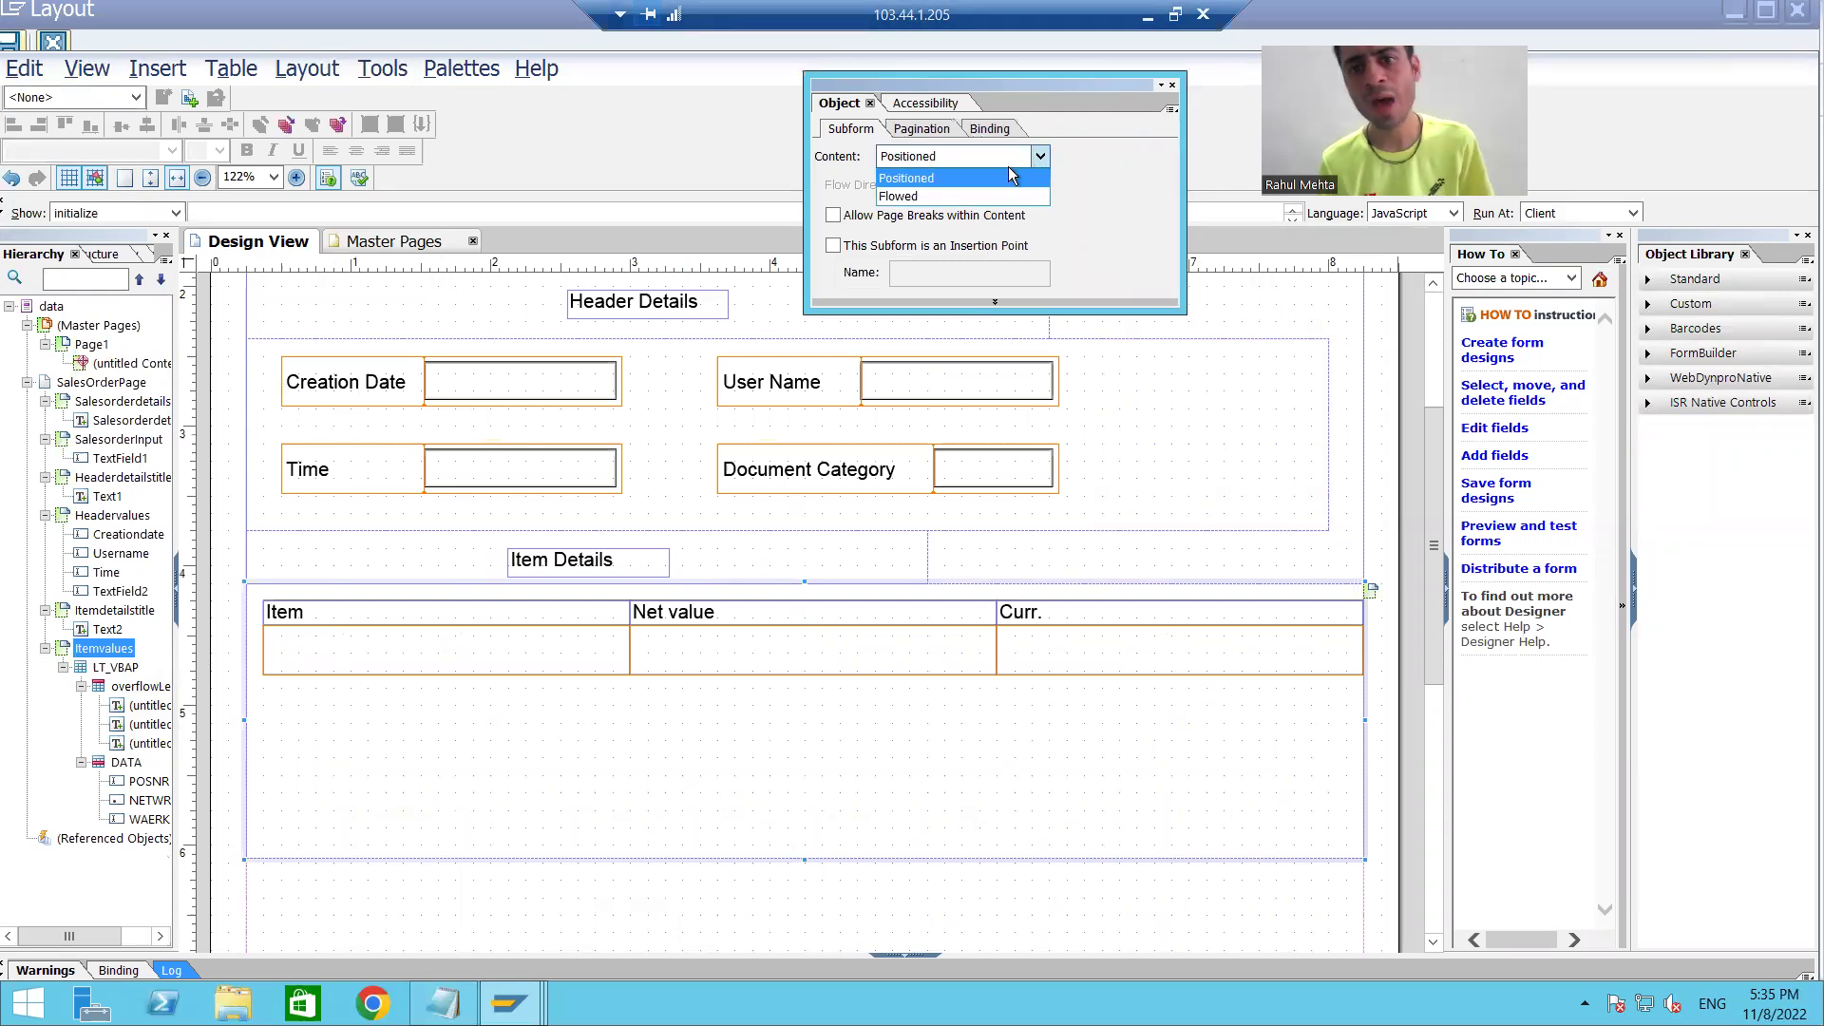
pyautogui.click(918, 196)
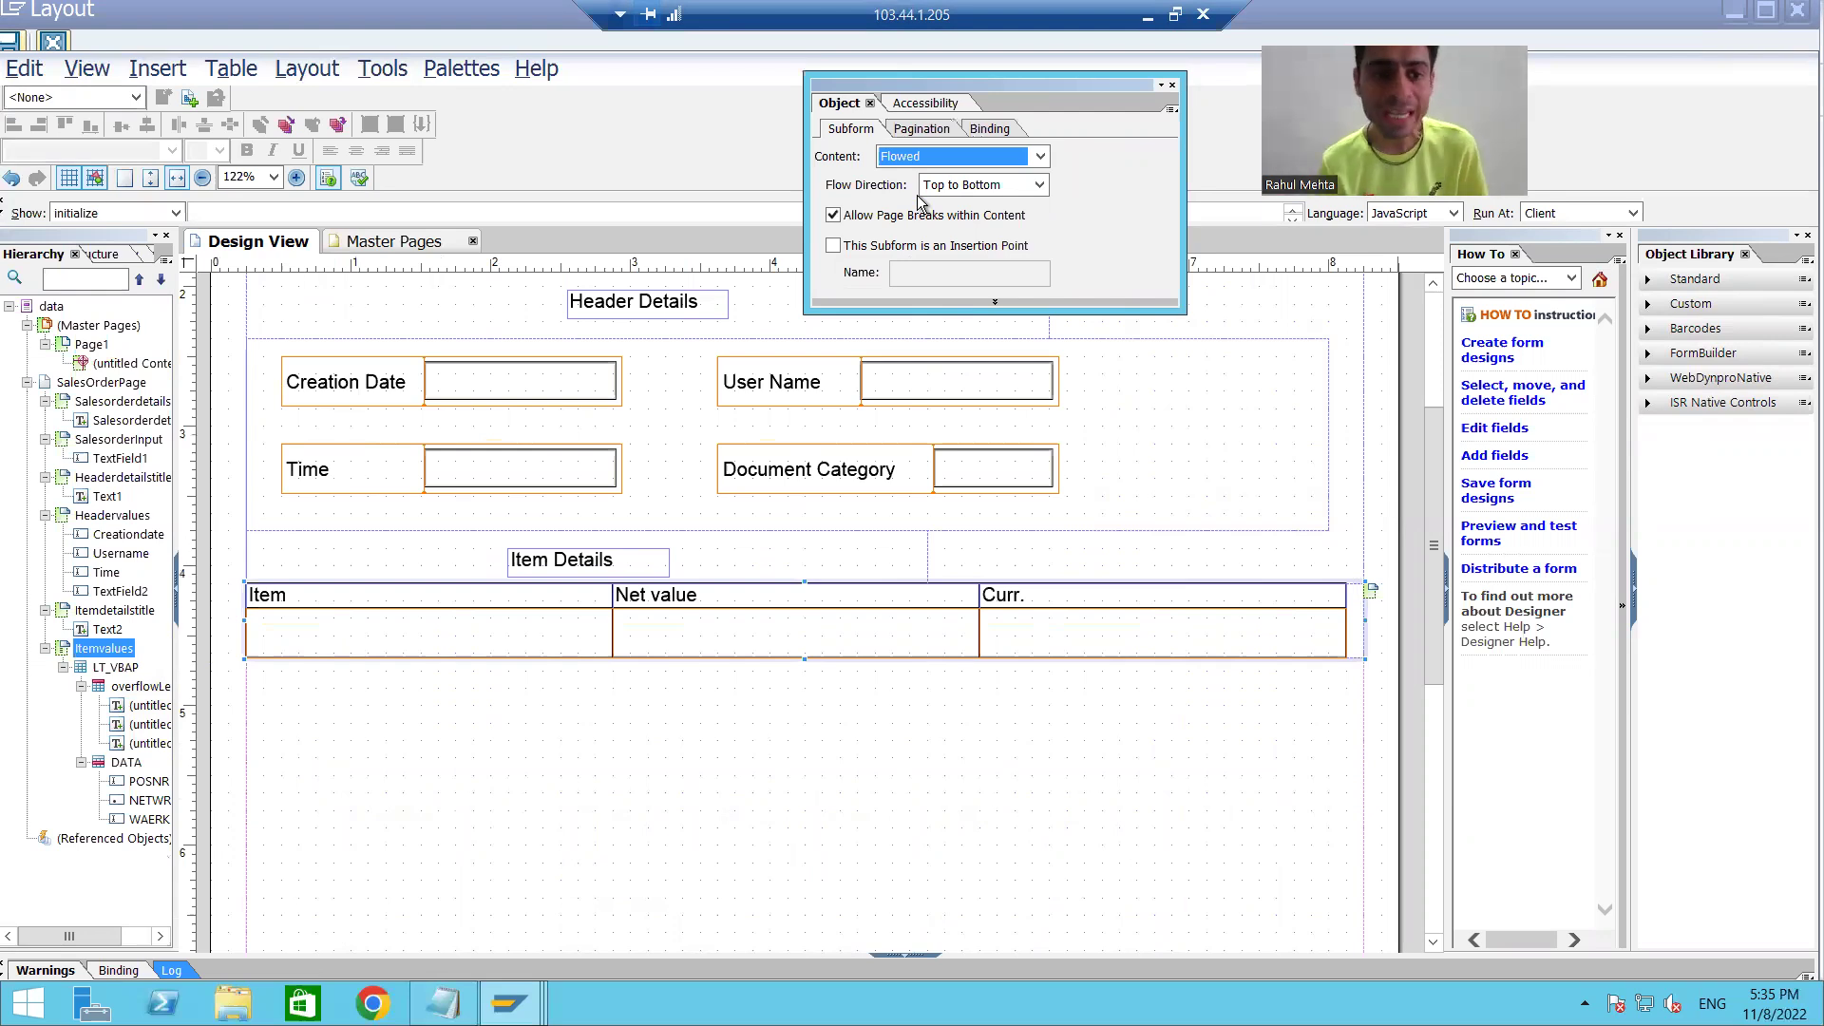
pyautogui.click(108, 669)
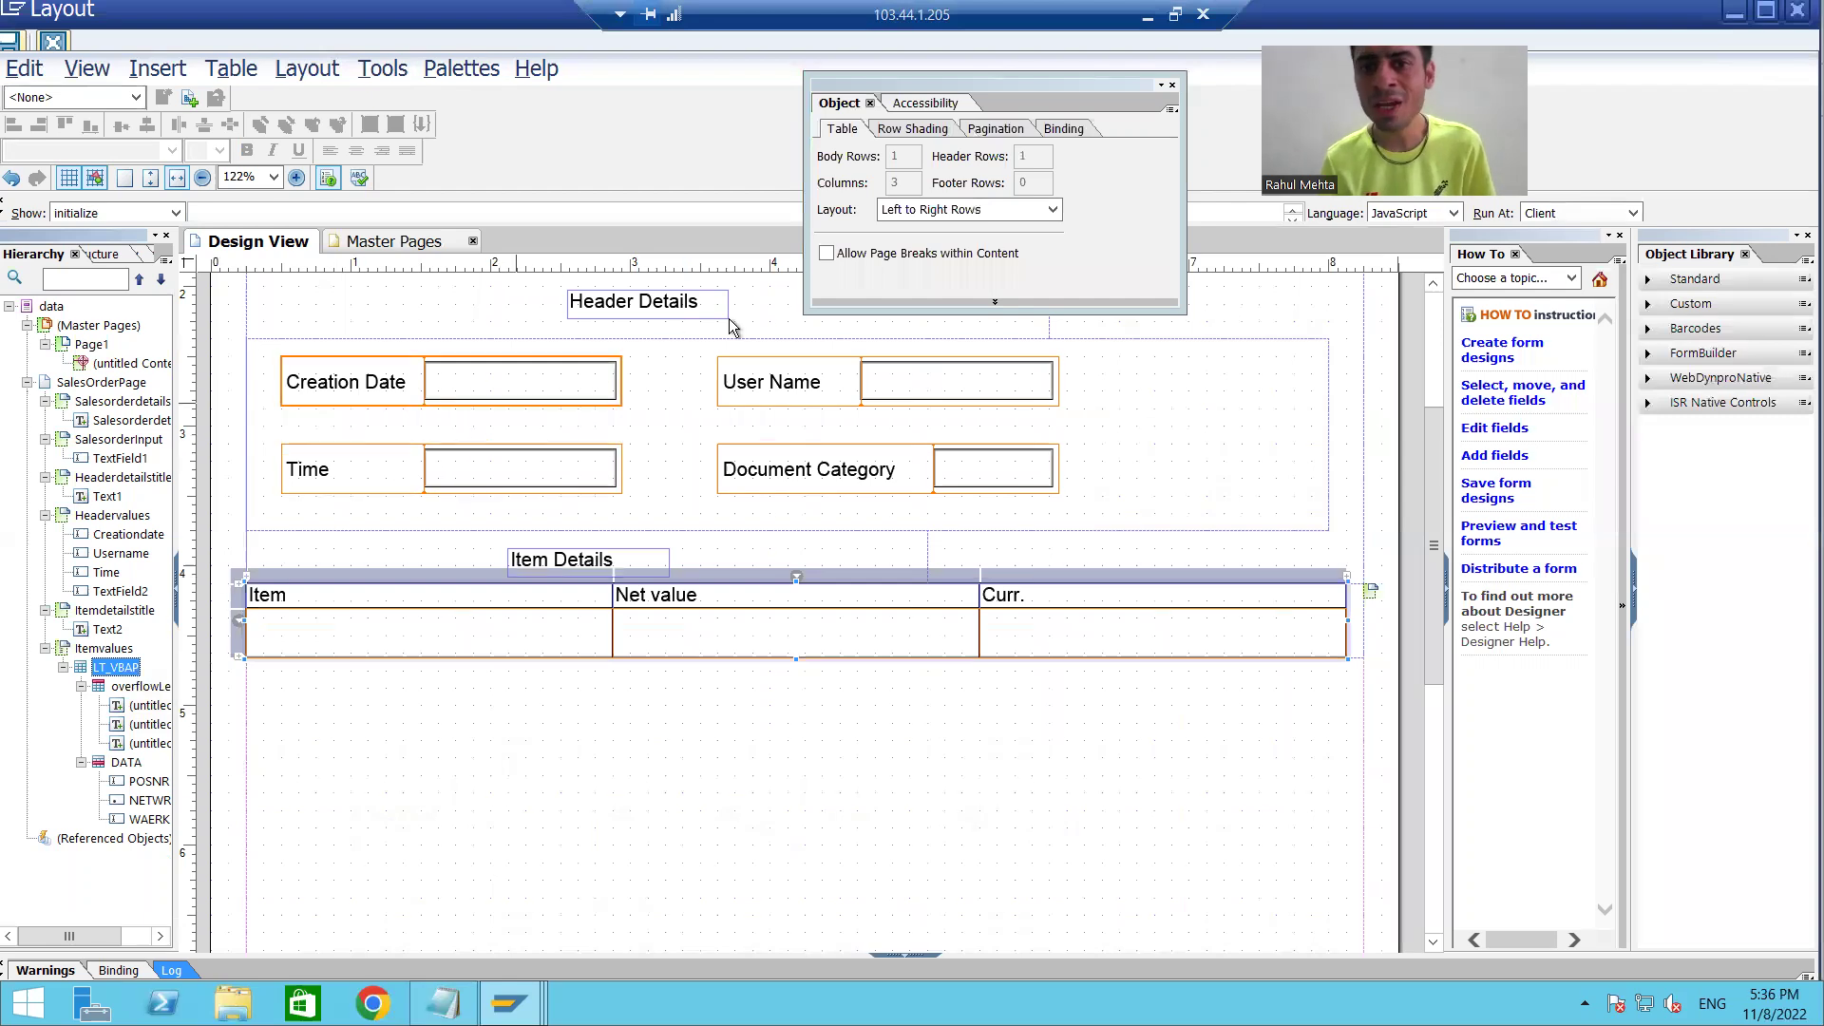
pyautogui.click(828, 255)
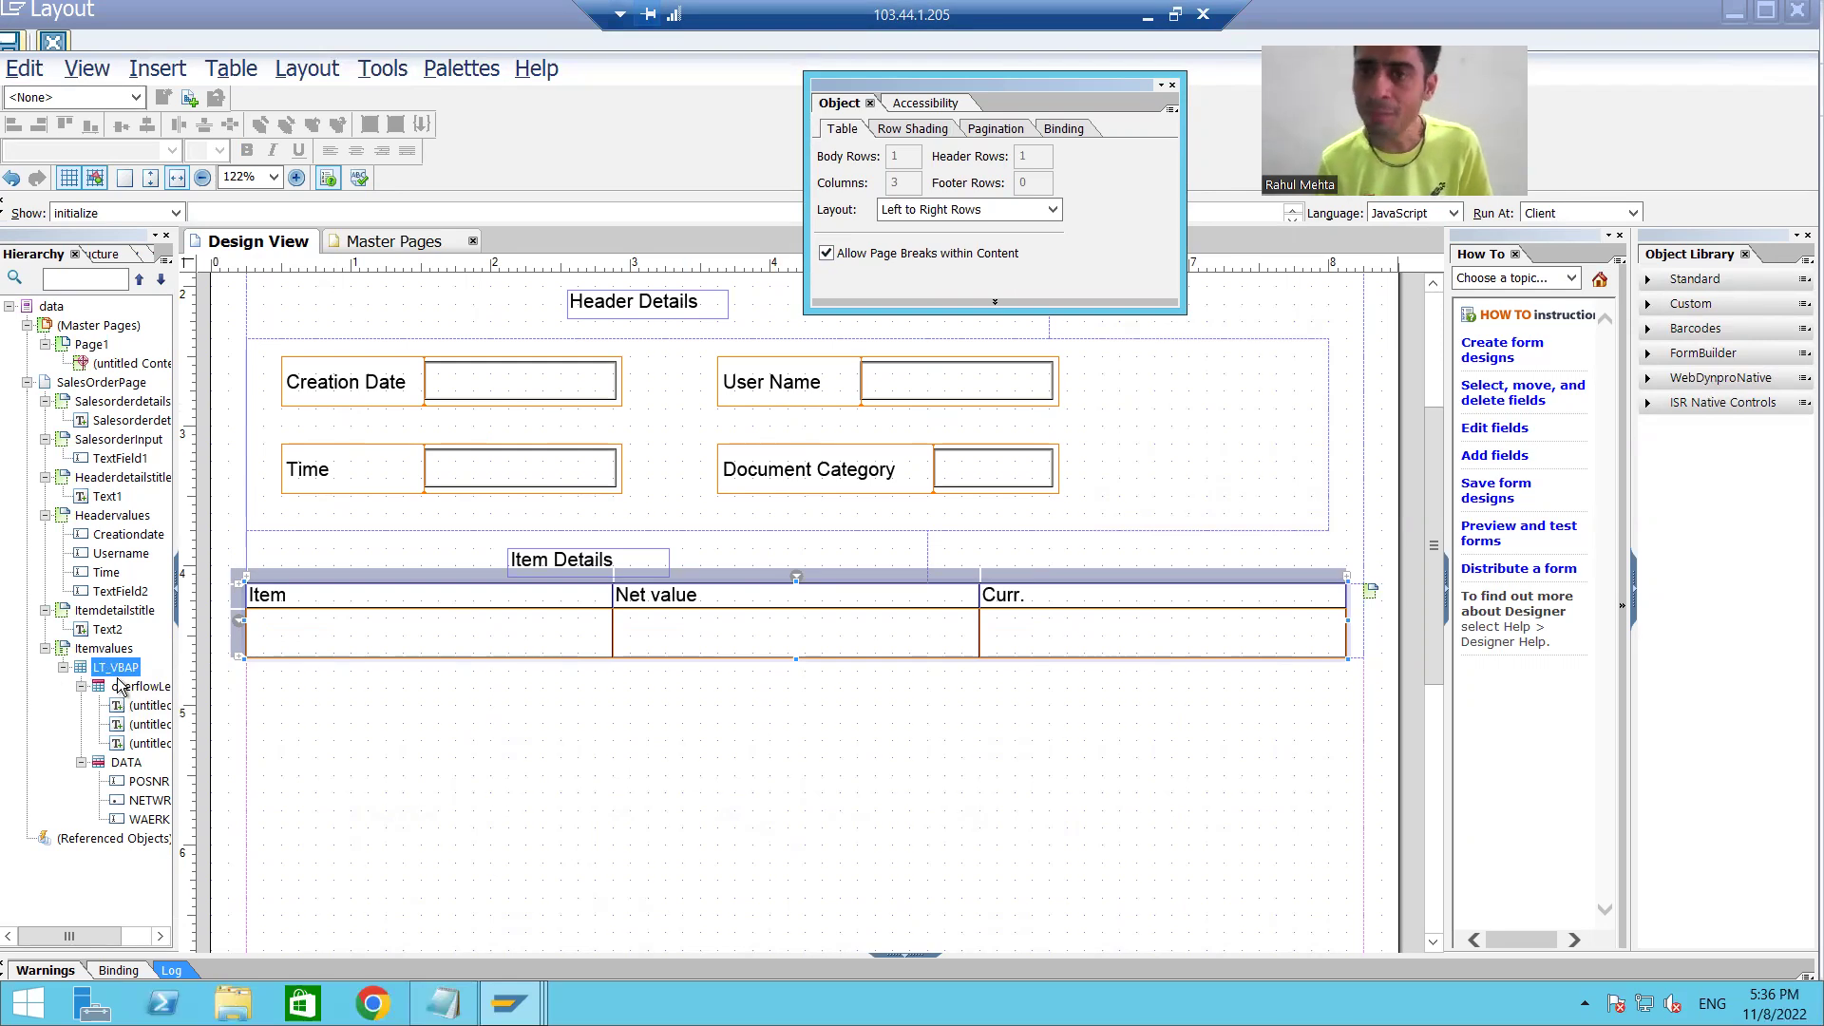
pyautogui.click(107, 649)
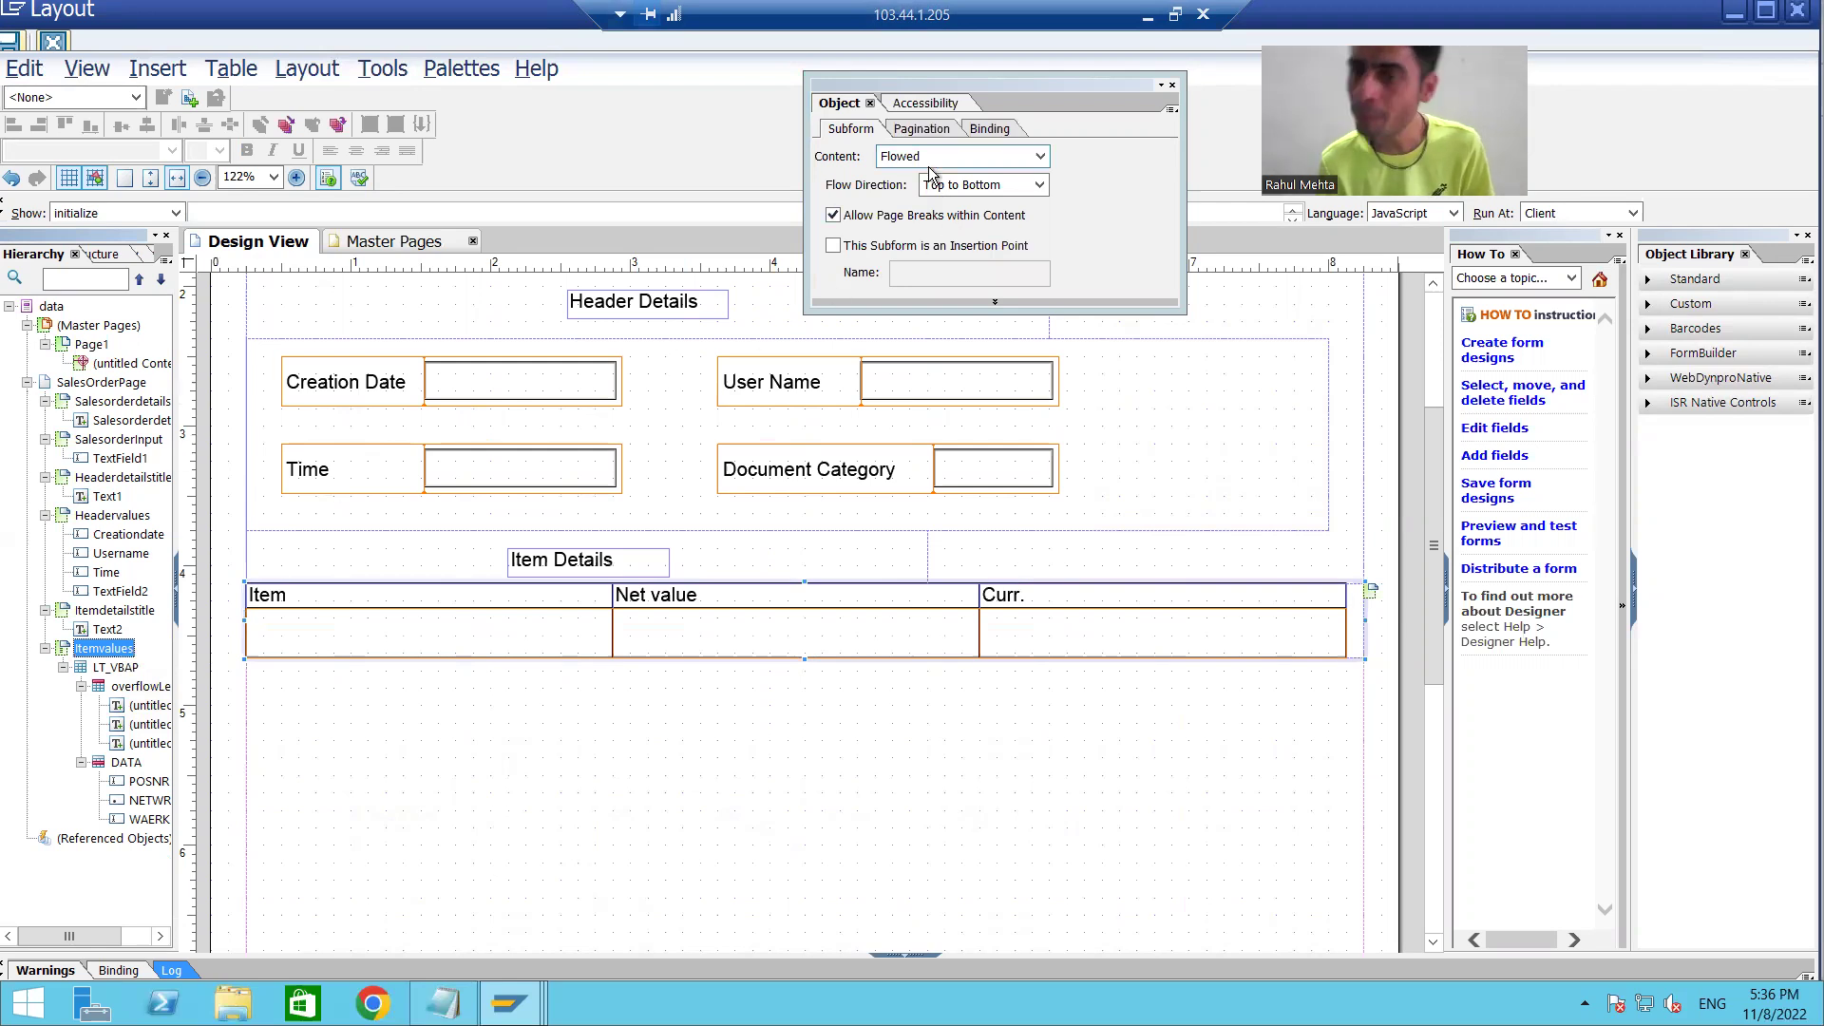
pyautogui.click(116, 667)
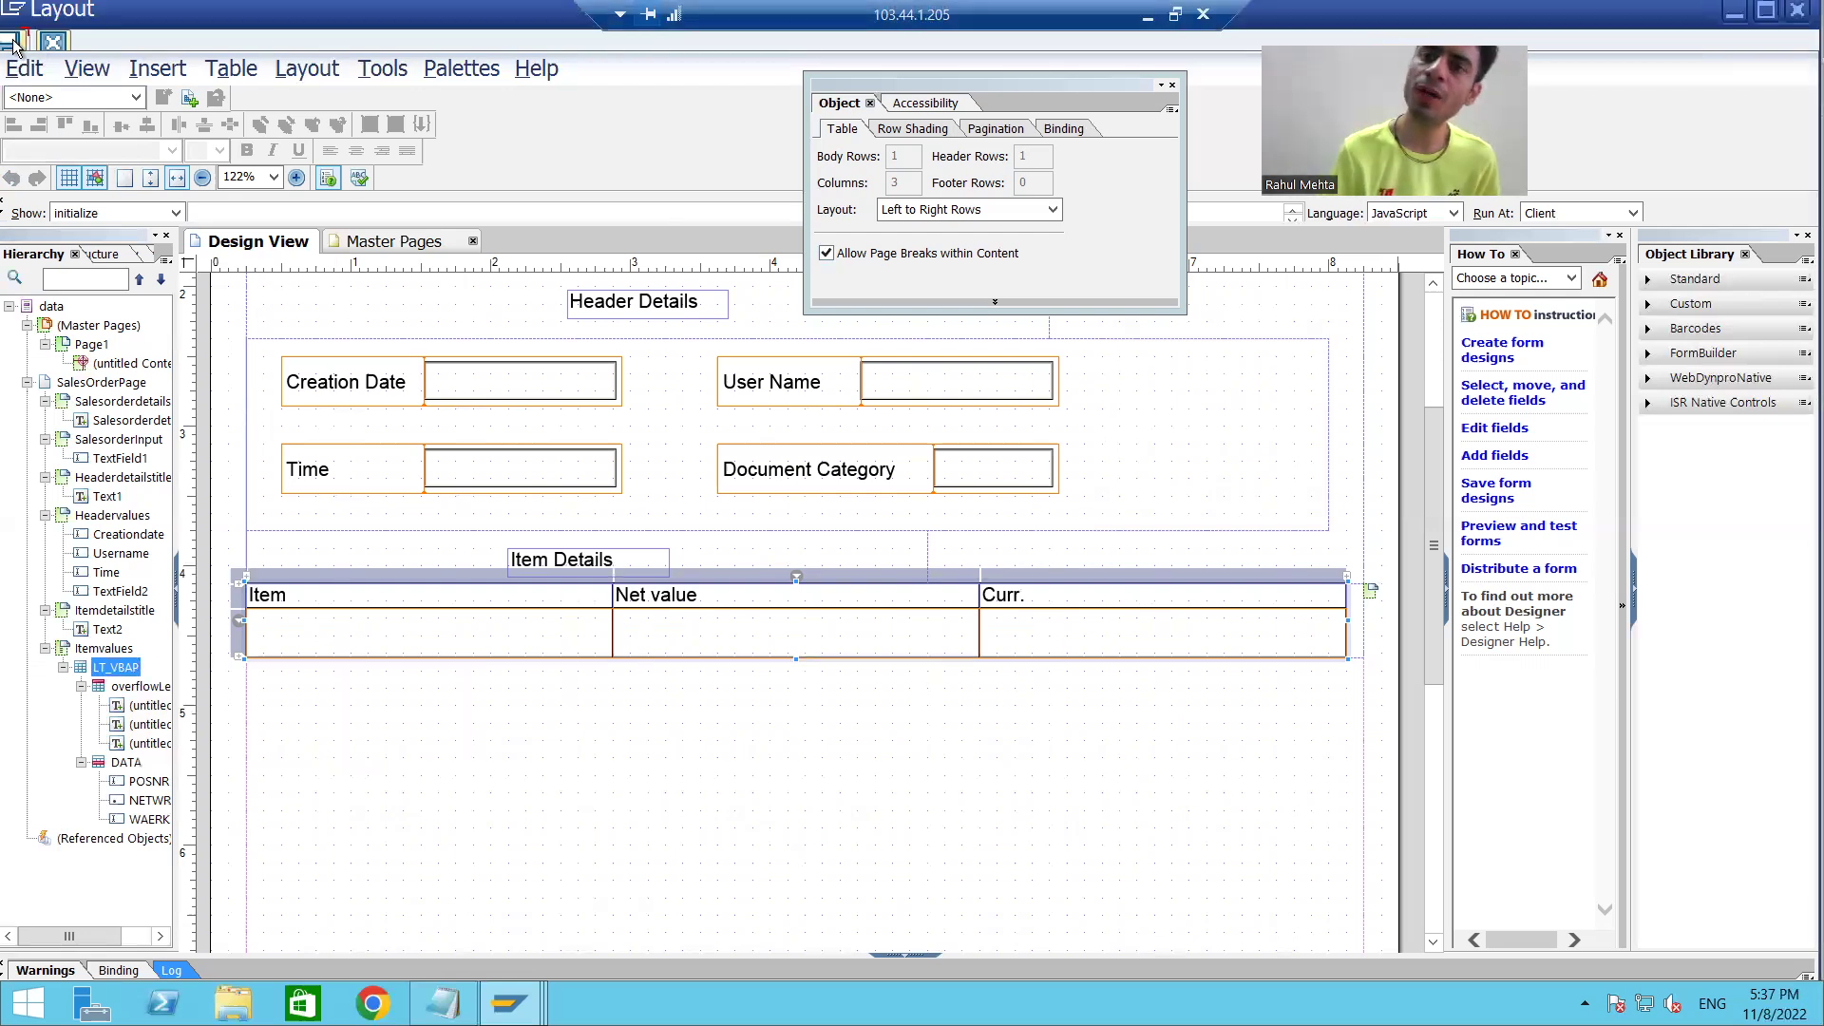
# Step: Leave the enlarged layout editor and activate the form ZADOBE_SALES_78
pyautogui.click(1798, 12)
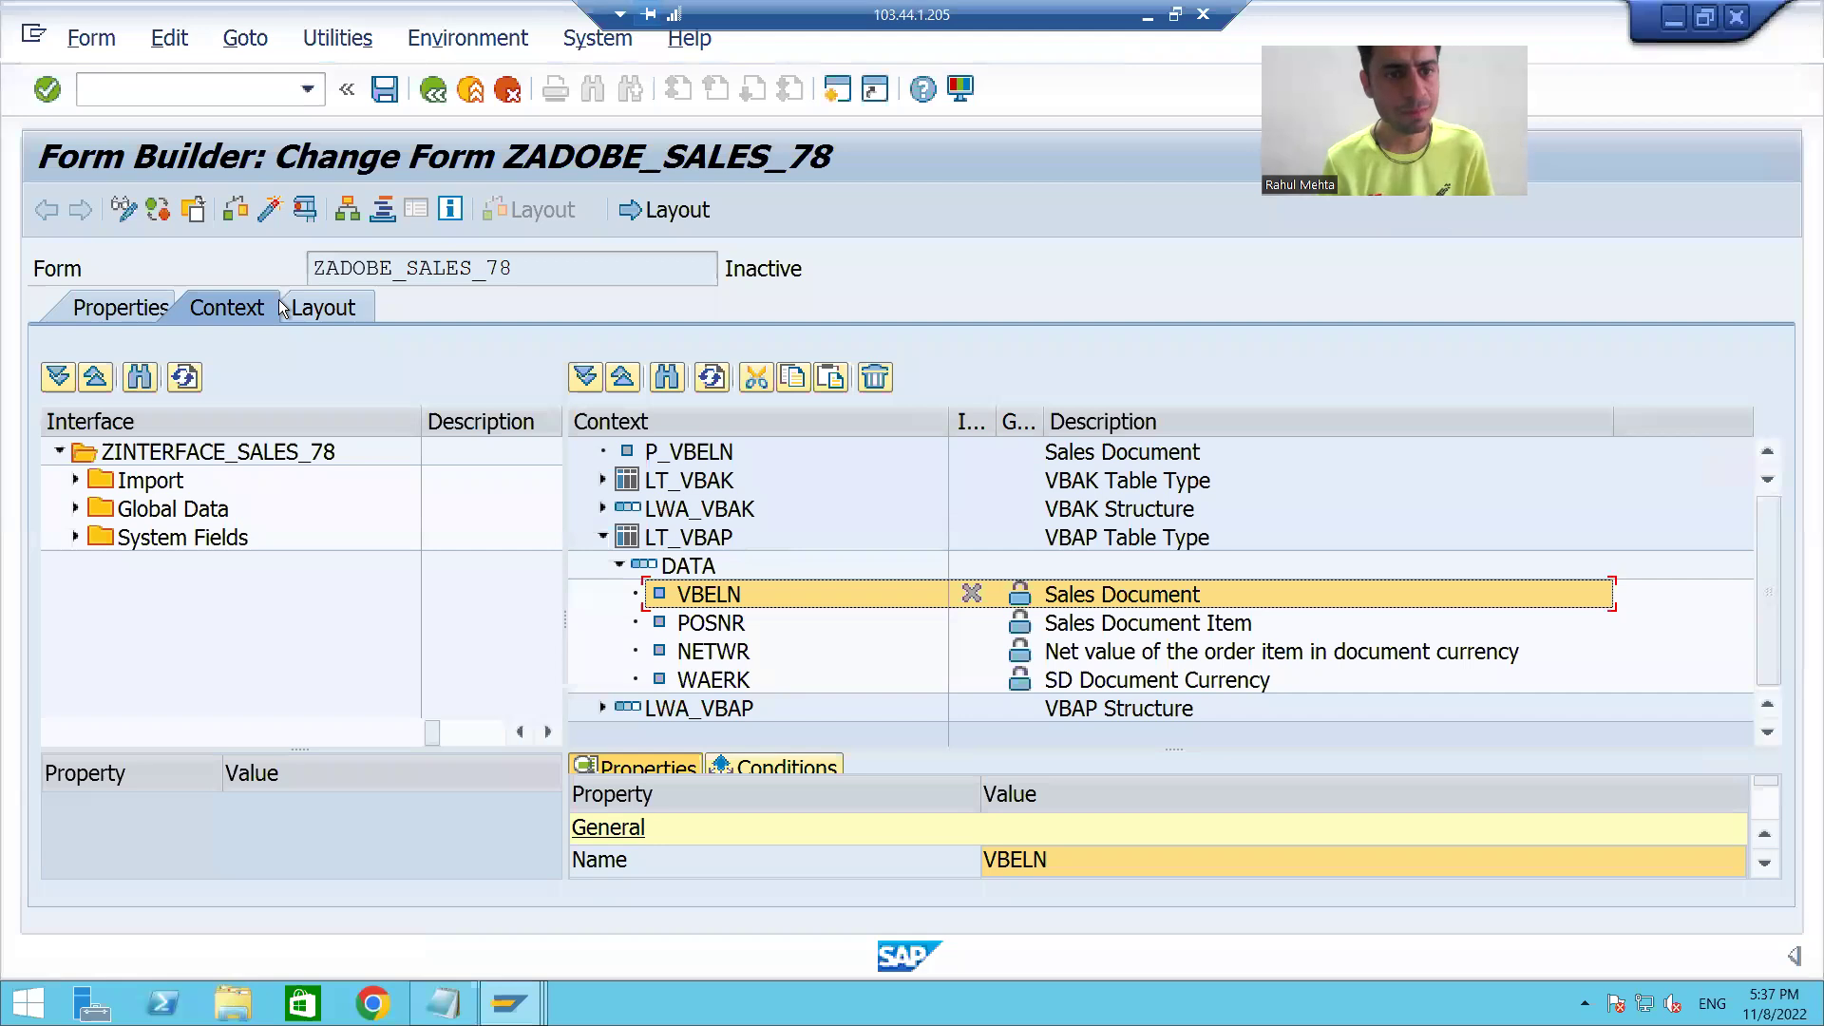
pyautogui.click(267, 216)
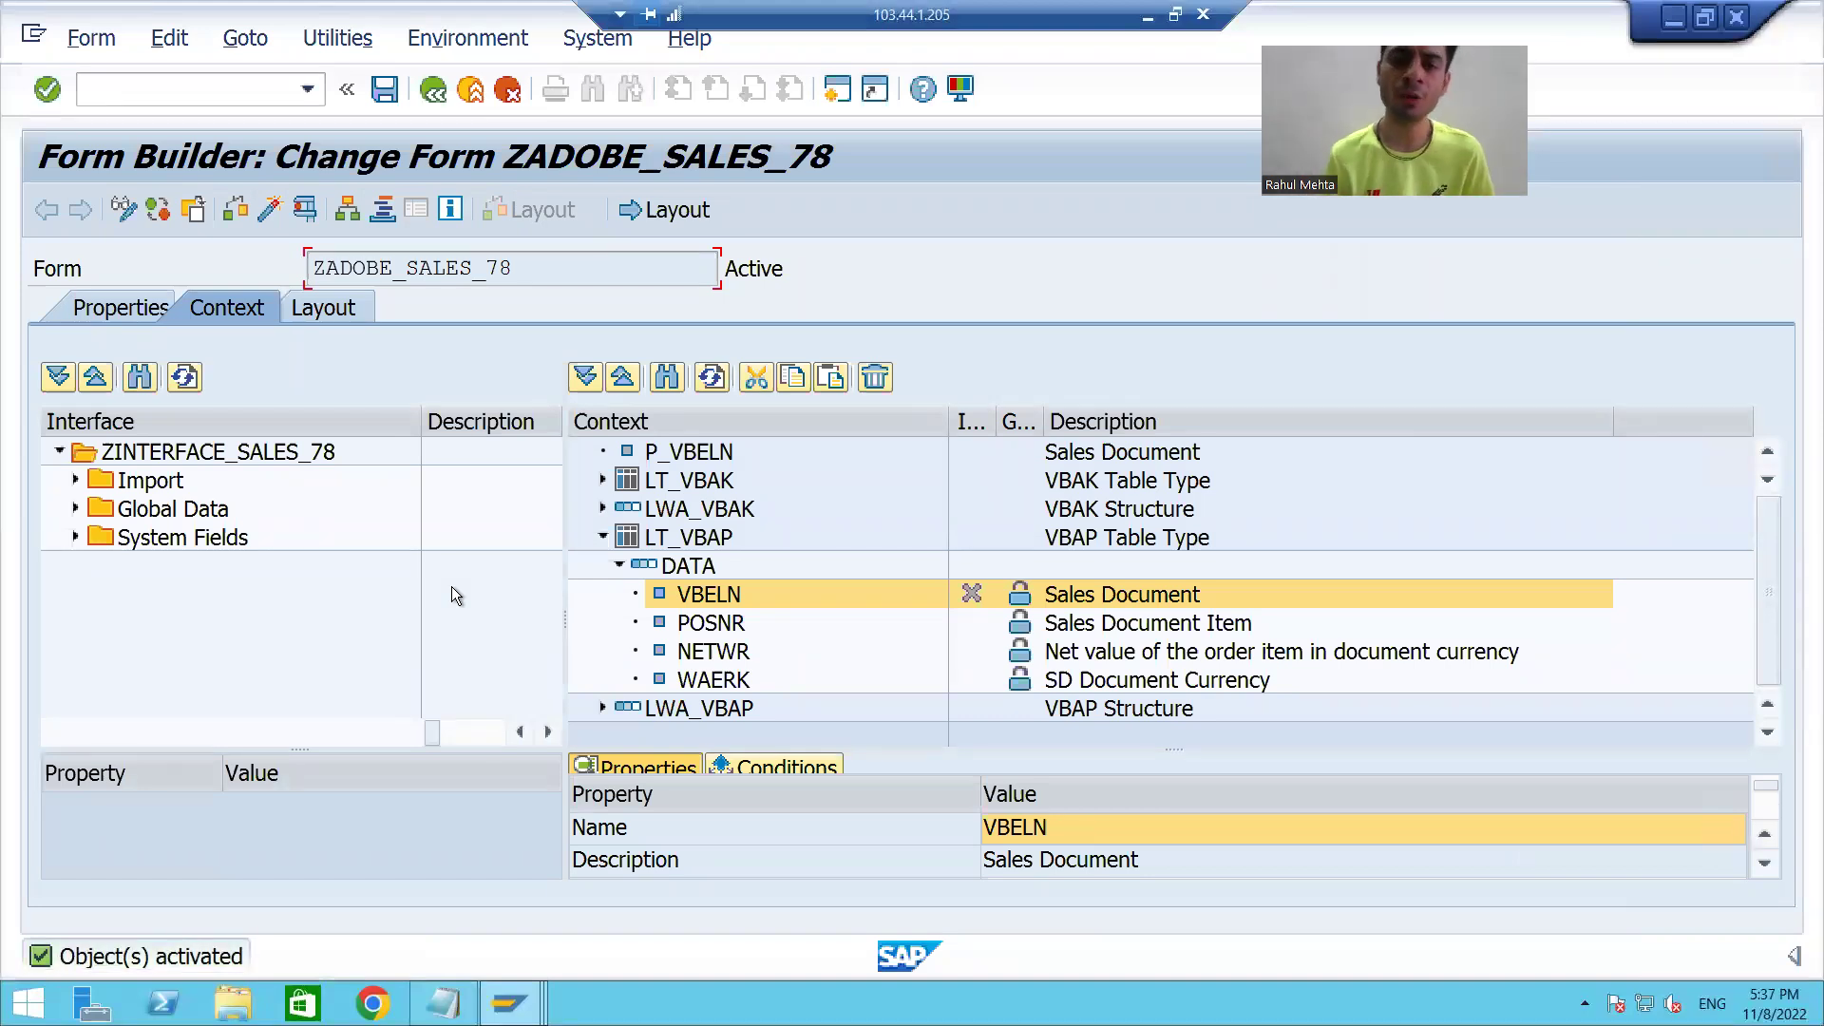
# Step: Switch to the Notepad specification and highlight the item number, amount and currency lines to review the required item fields
pyautogui.click(443, 1003)
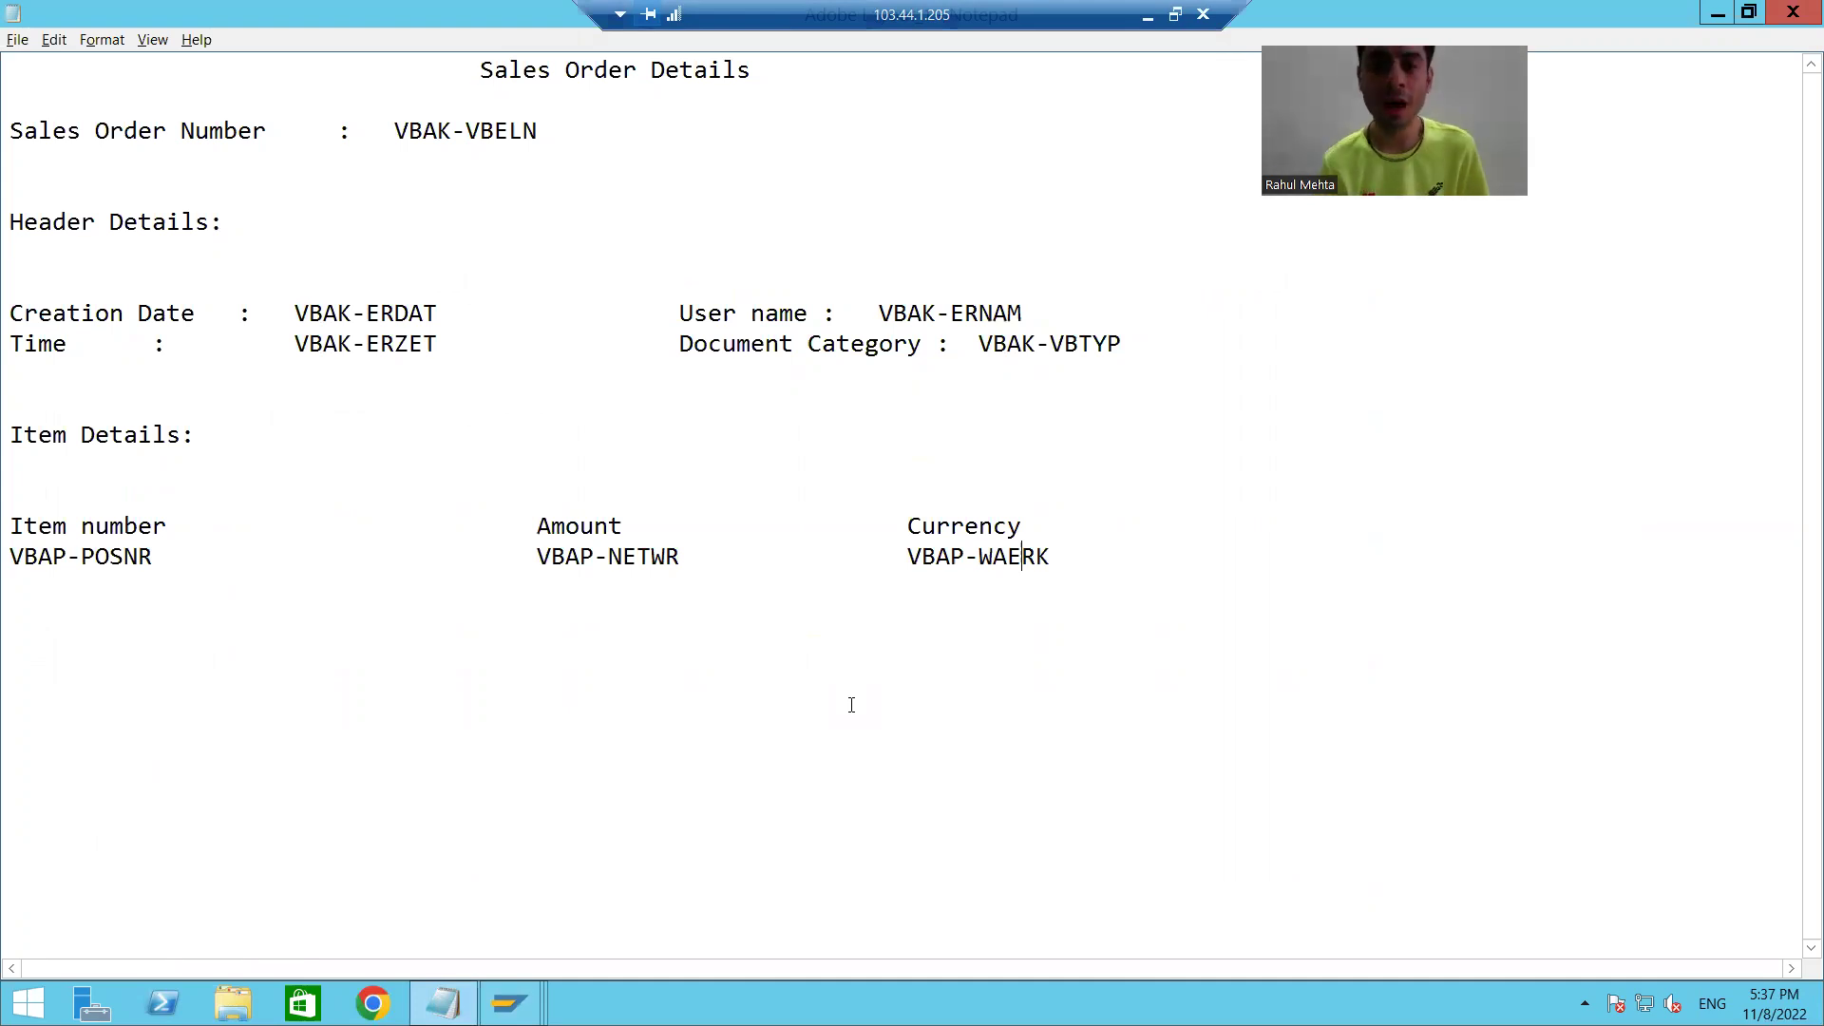
pyautogui.moveTo(1080, 556); pyautogui.dragTo(10, 514)
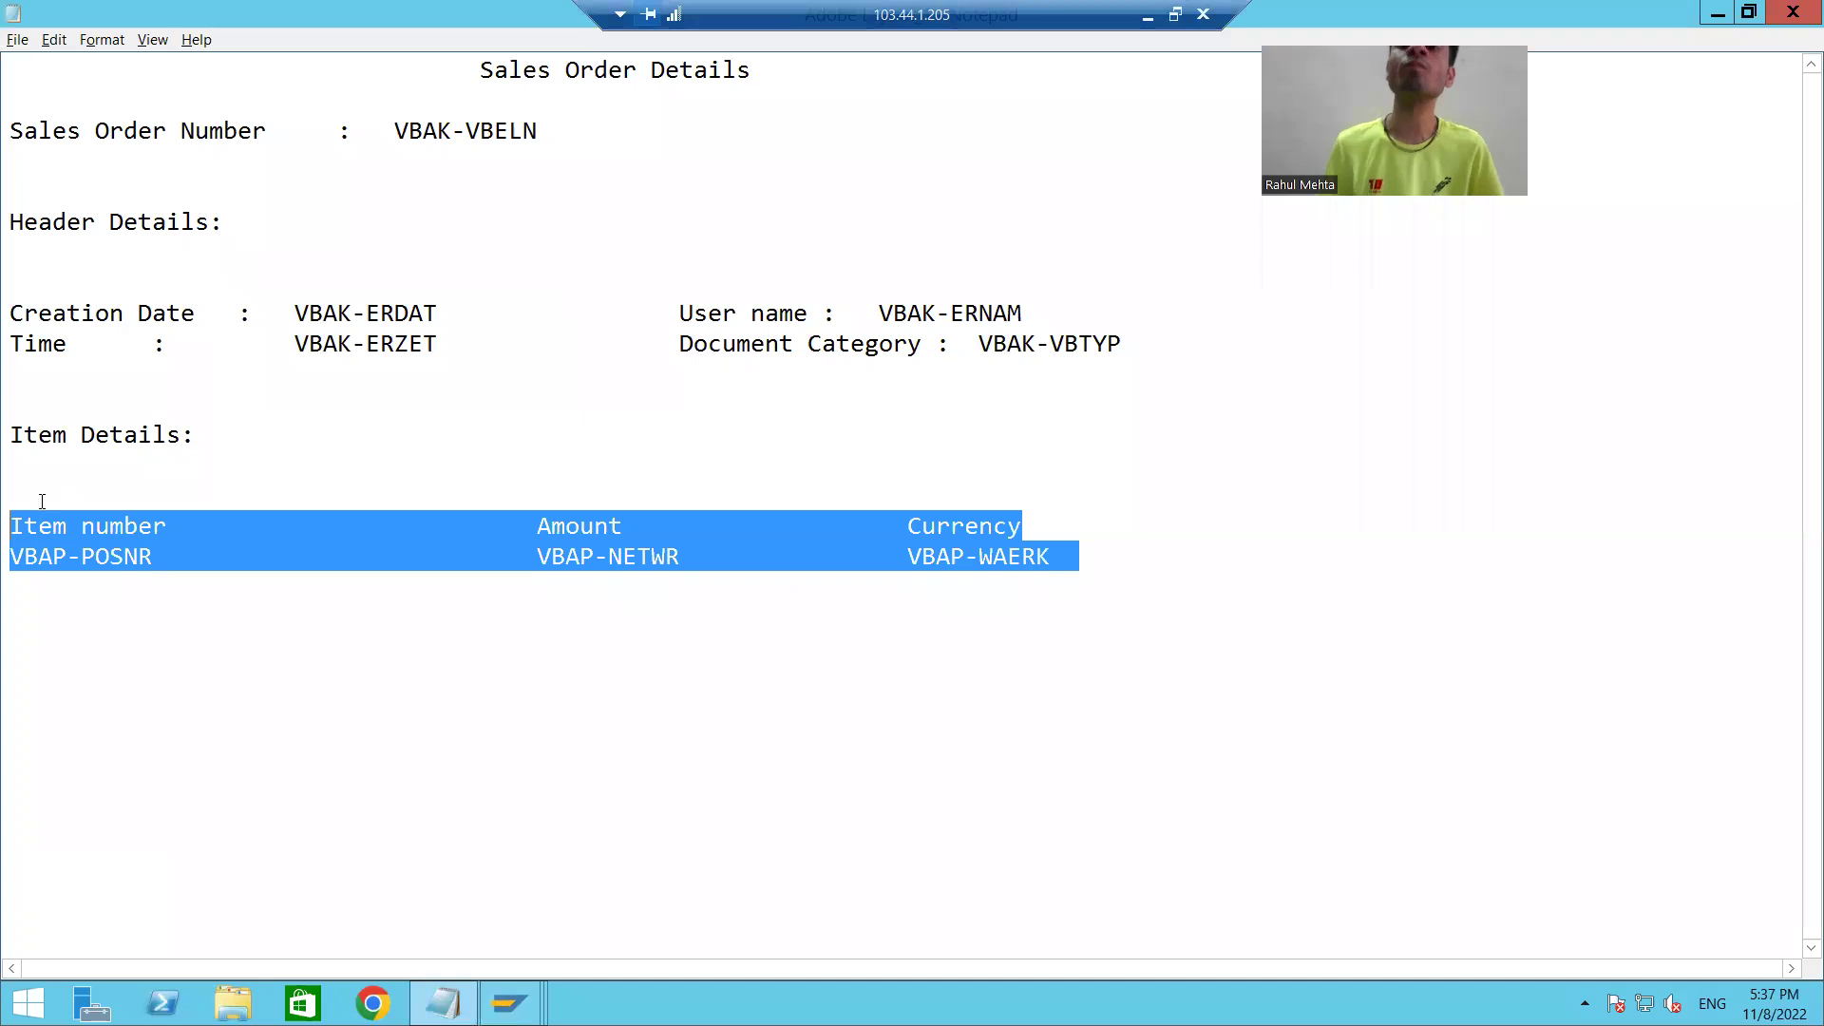